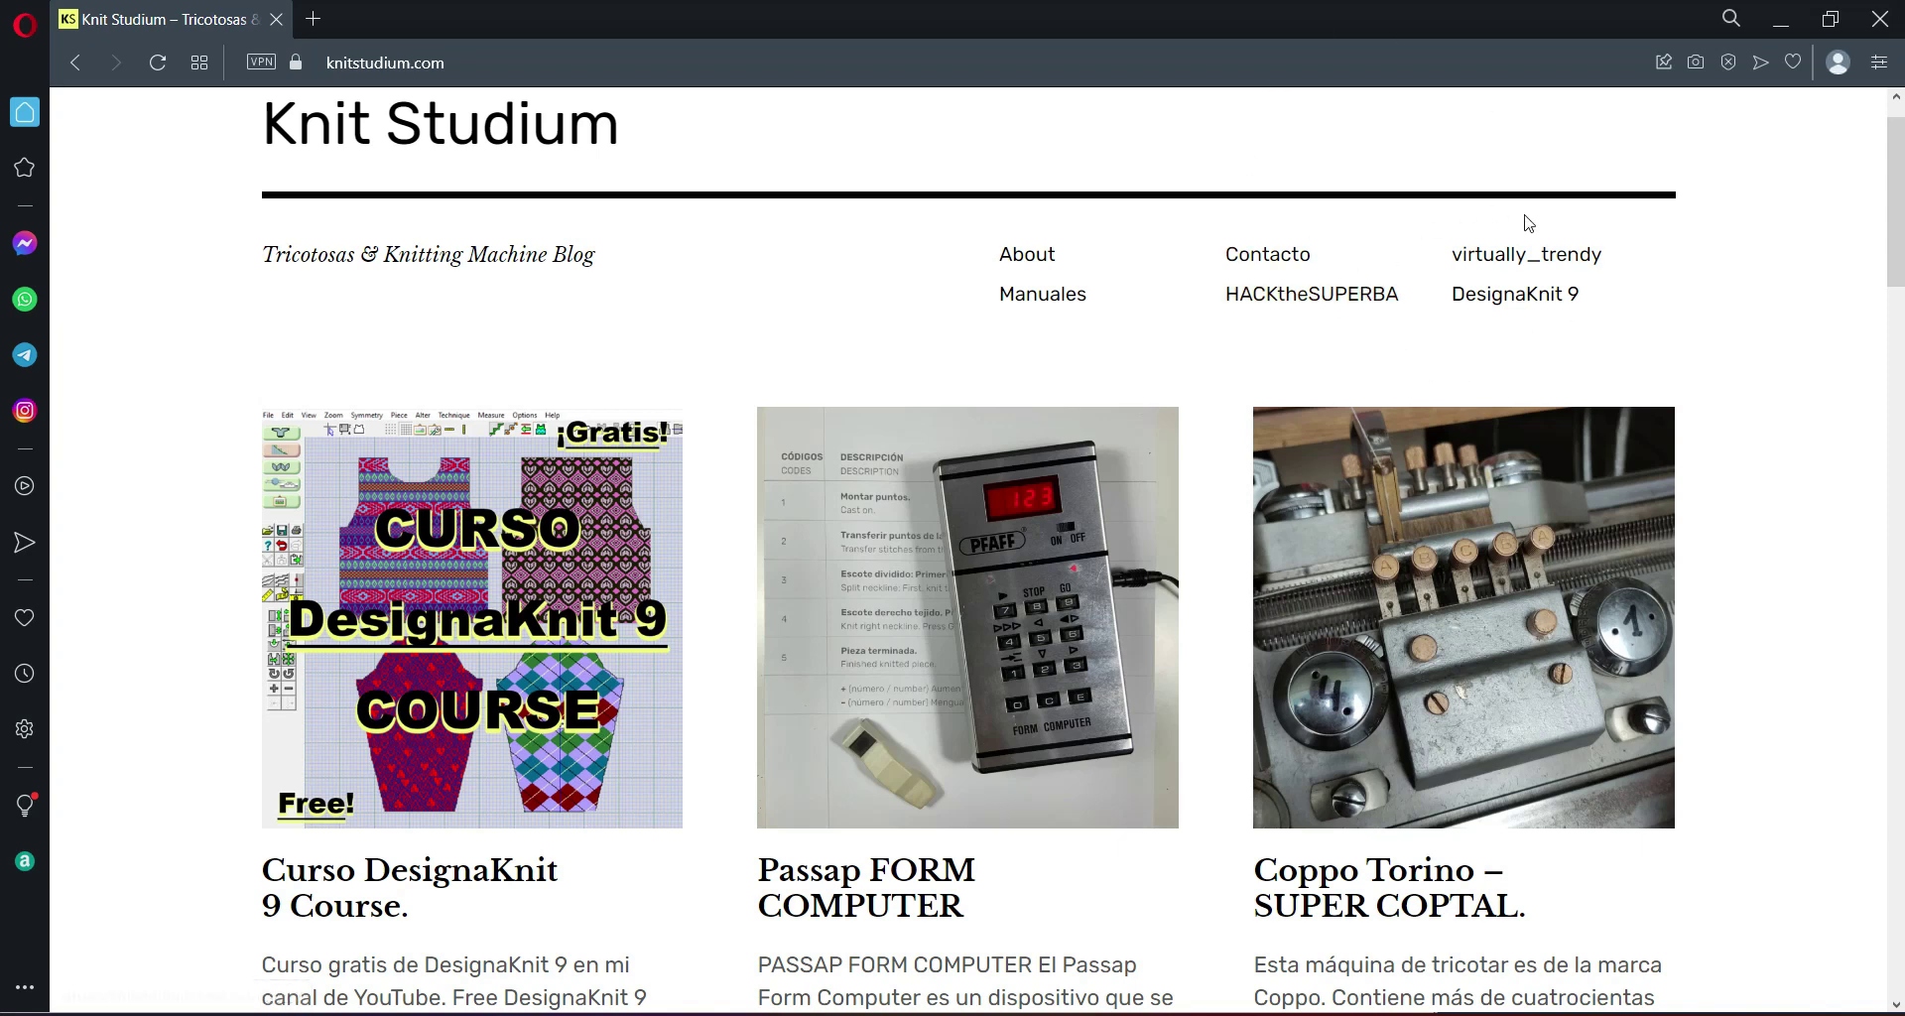
# Step: Open the DesignaKnit 9 page of the Knit Studium blog and look through its course videos and machine-specific links
pyautogui.click(1546, 309)
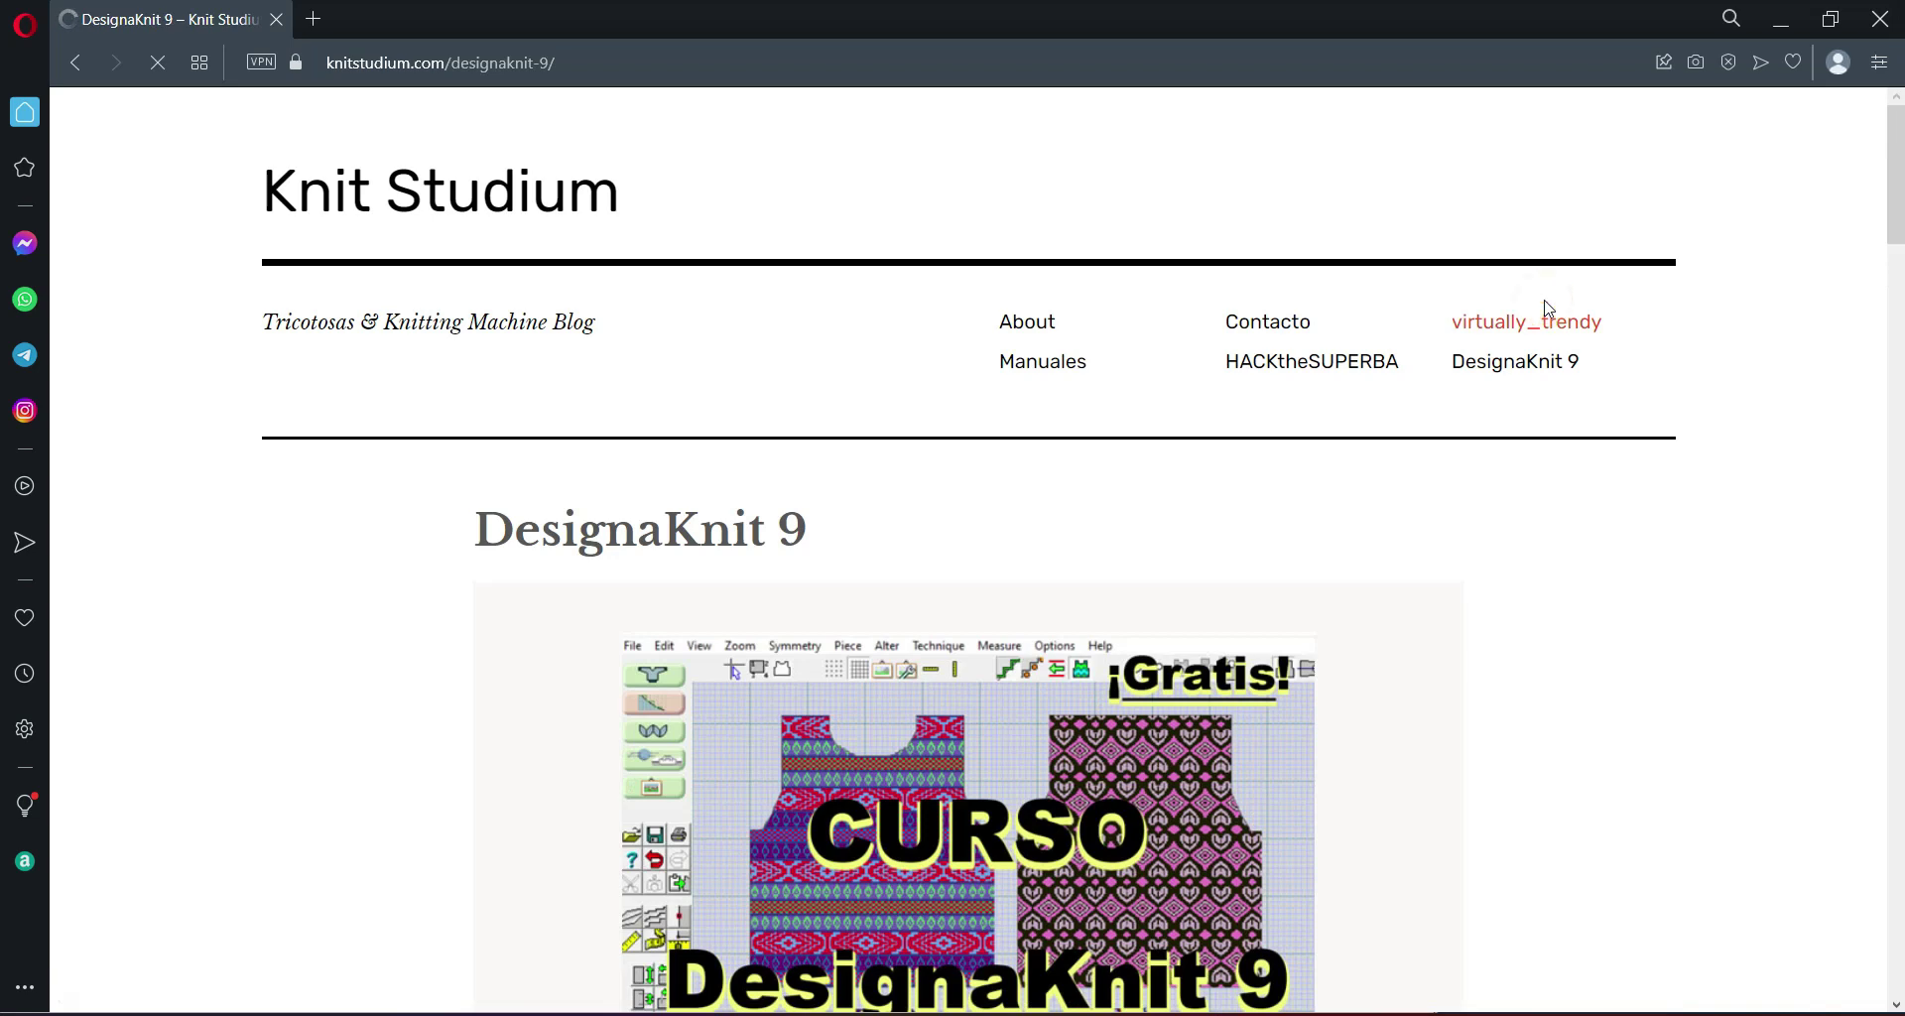
pyautogui.scroll(-4, 1154, 499)
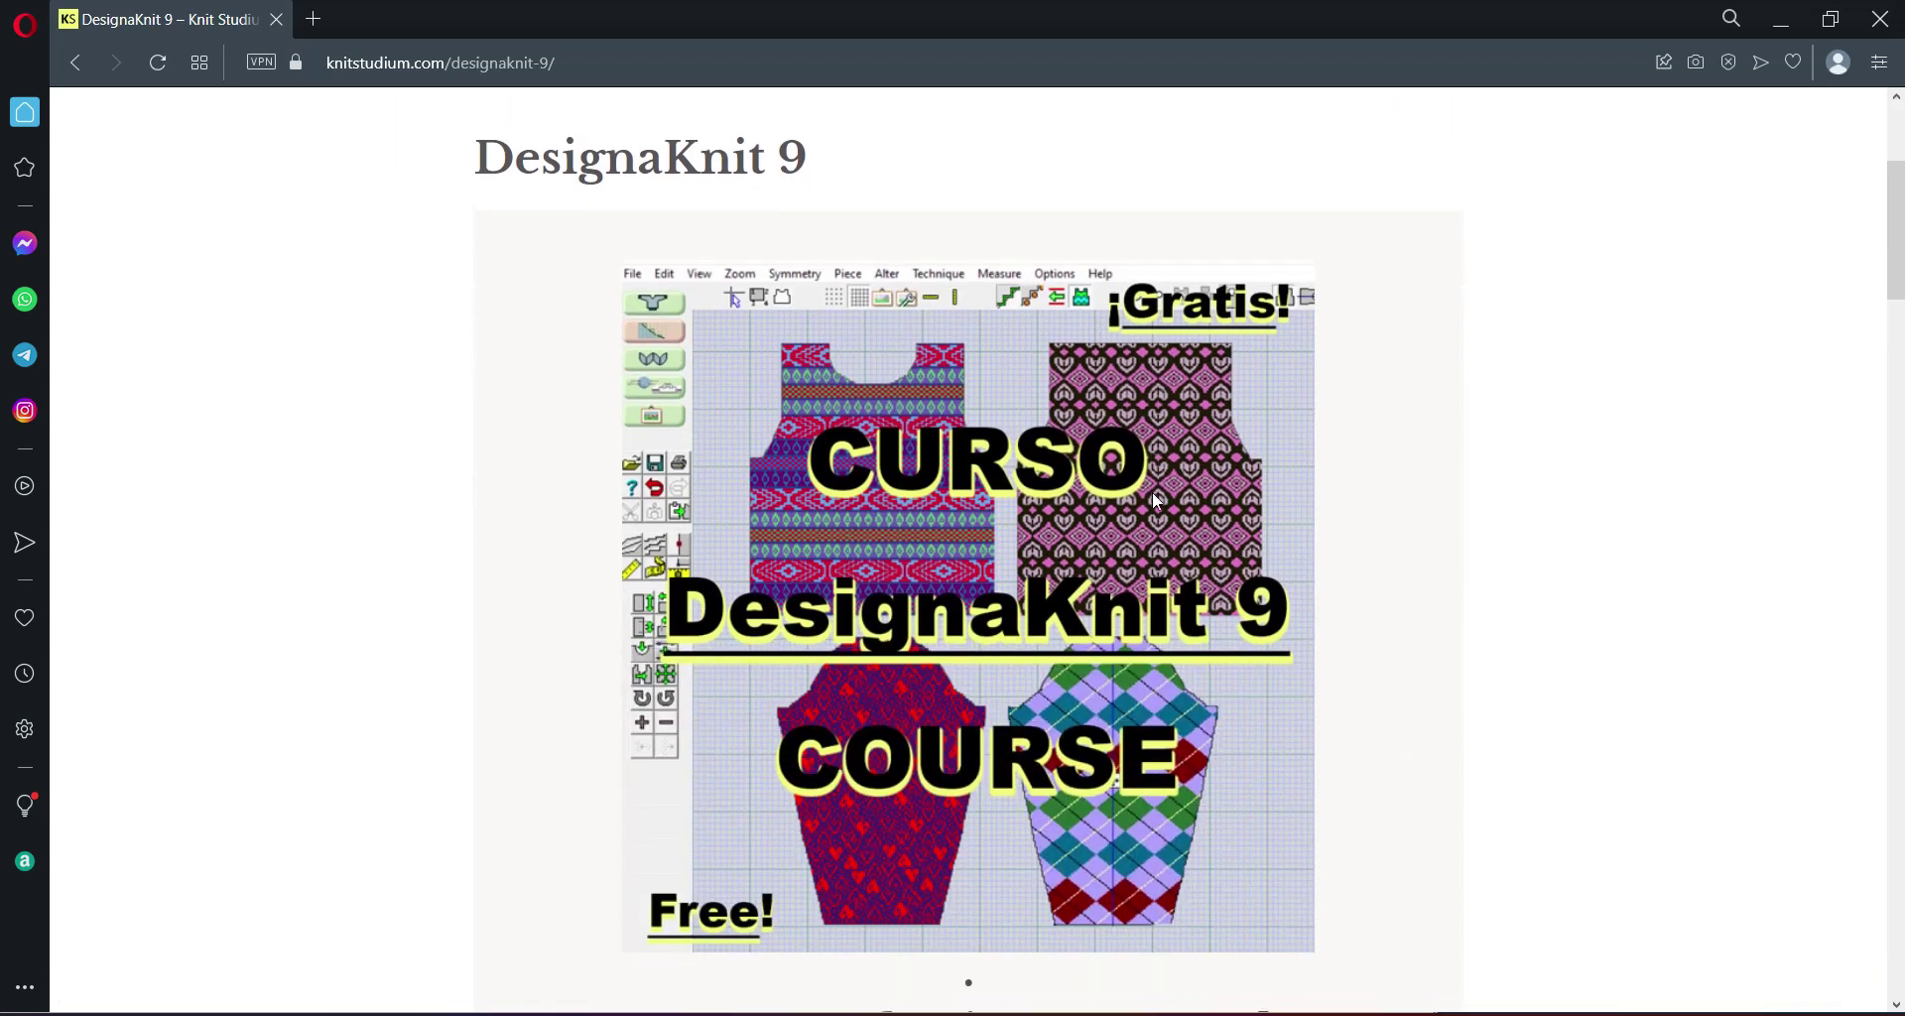
pyautogui.scroll(-10, 1157, 501)
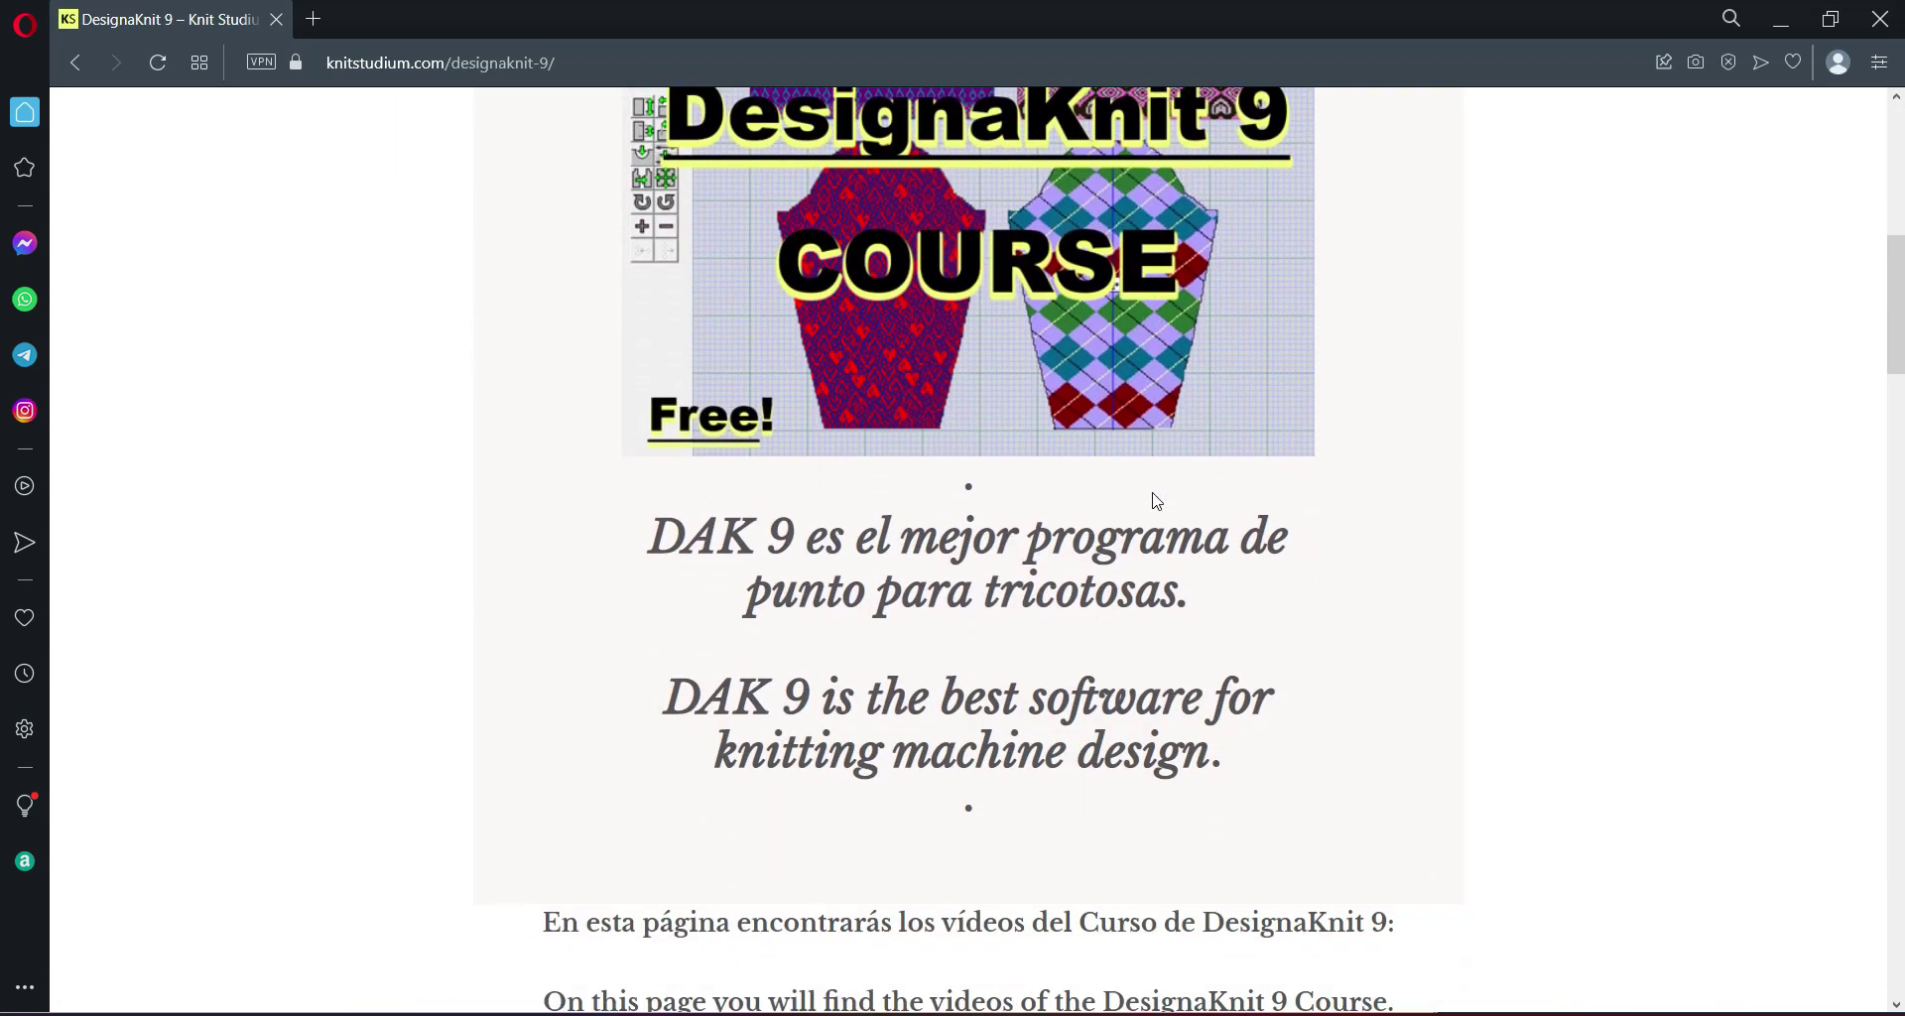
pyautogui.scroll(-13, 1154, 493)
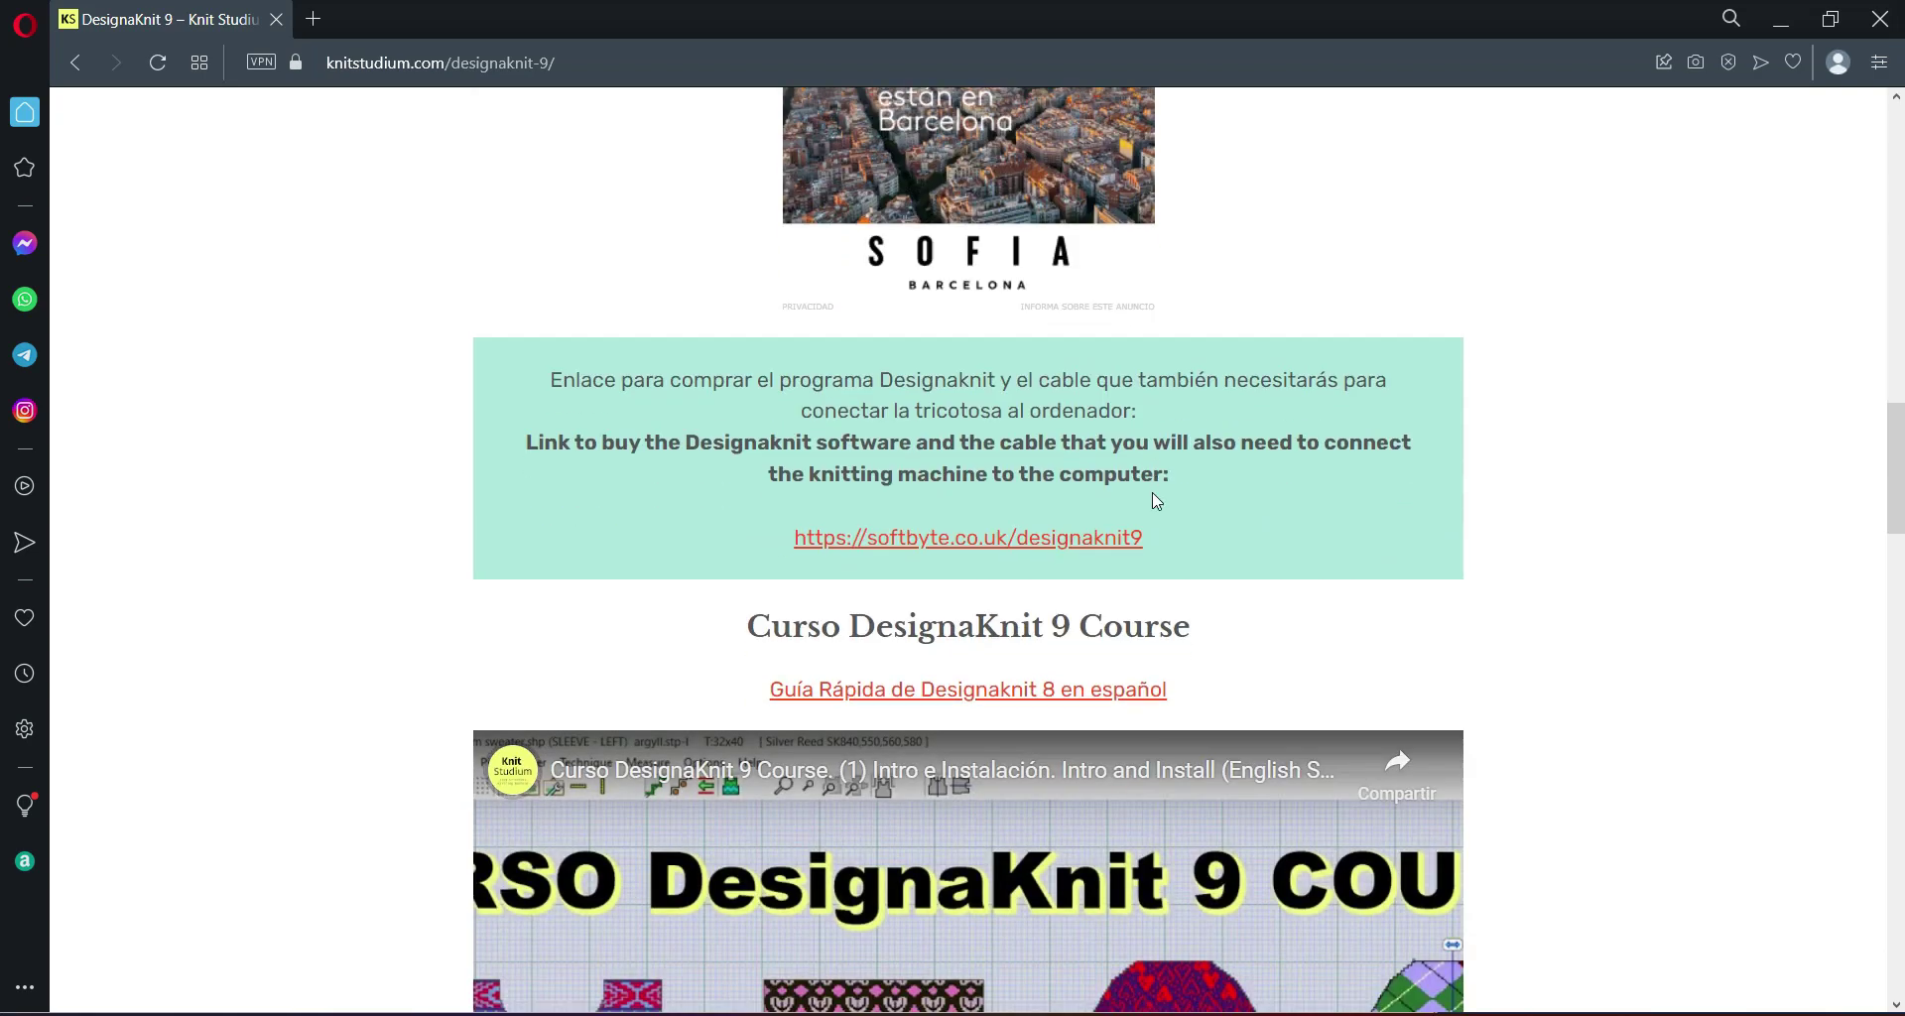
pyautogui.scroll(-6, 1152, 491)
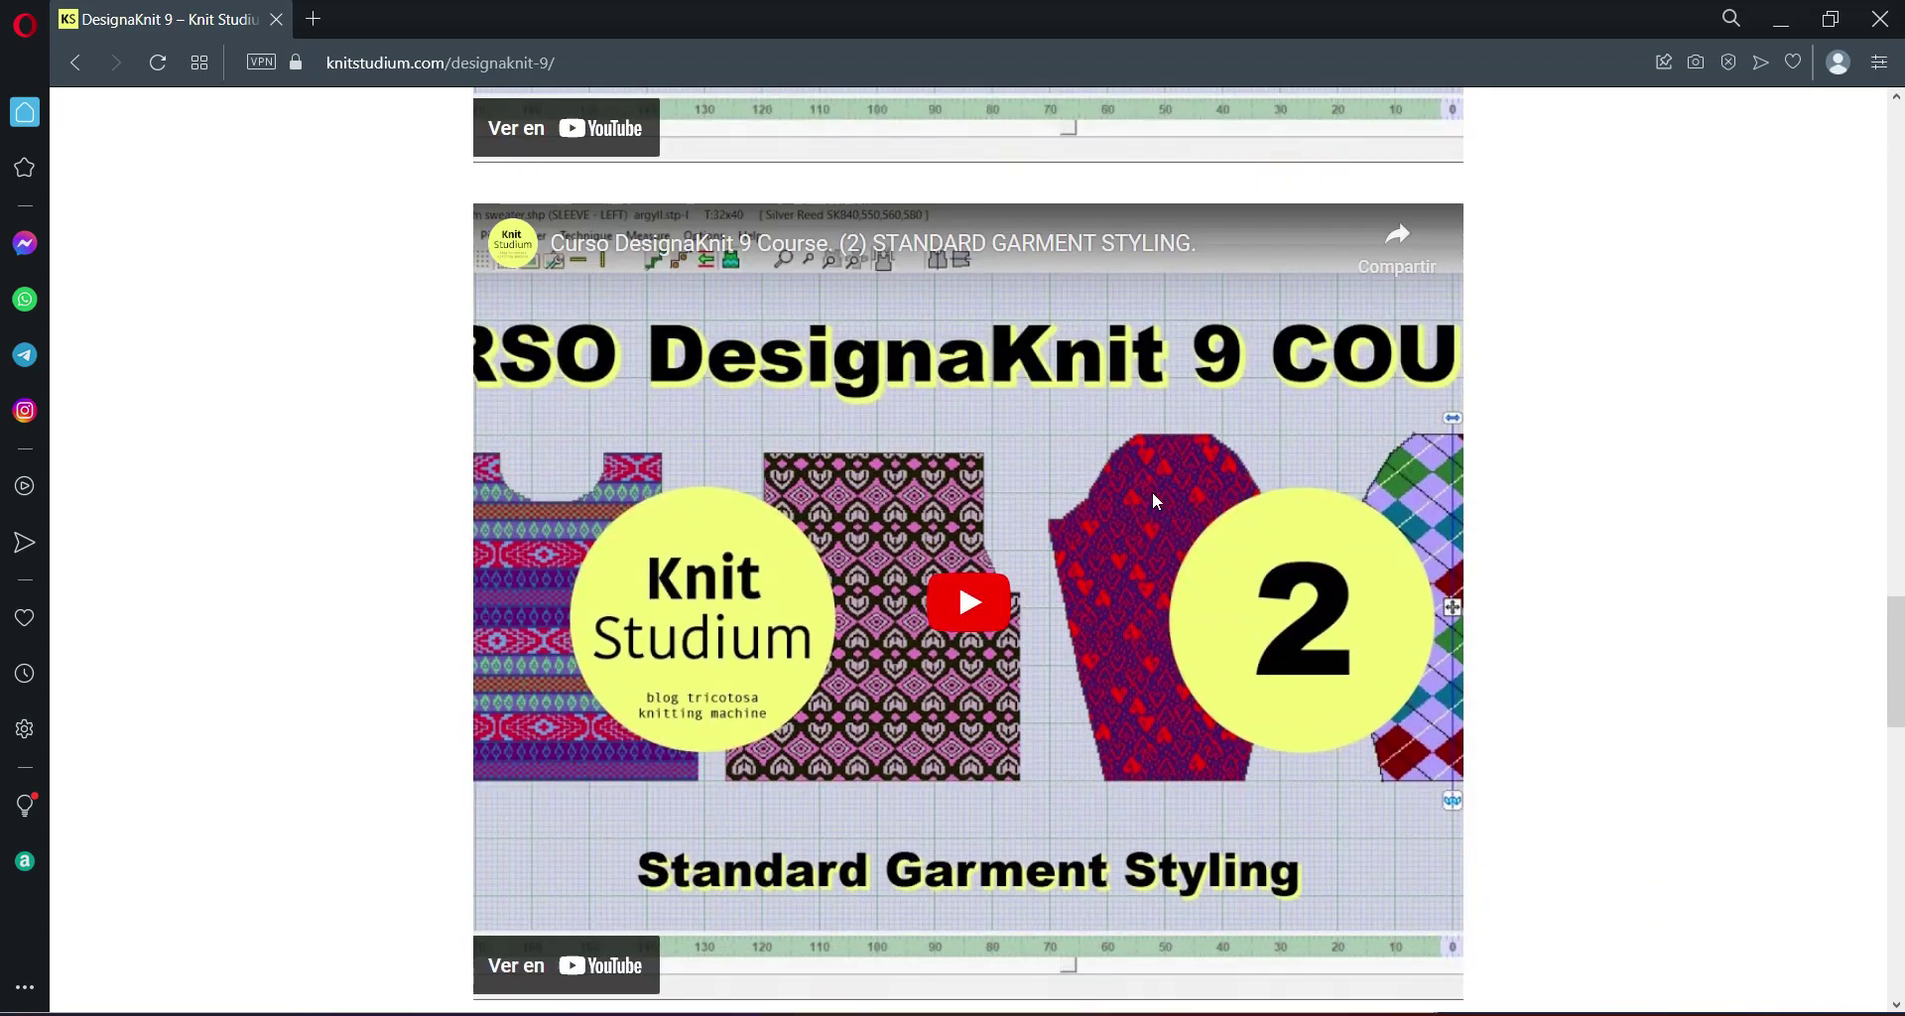
pyautogui.scroll(-5, 1153, 492)
pyautogui.scroll(-7, 1152, 491)
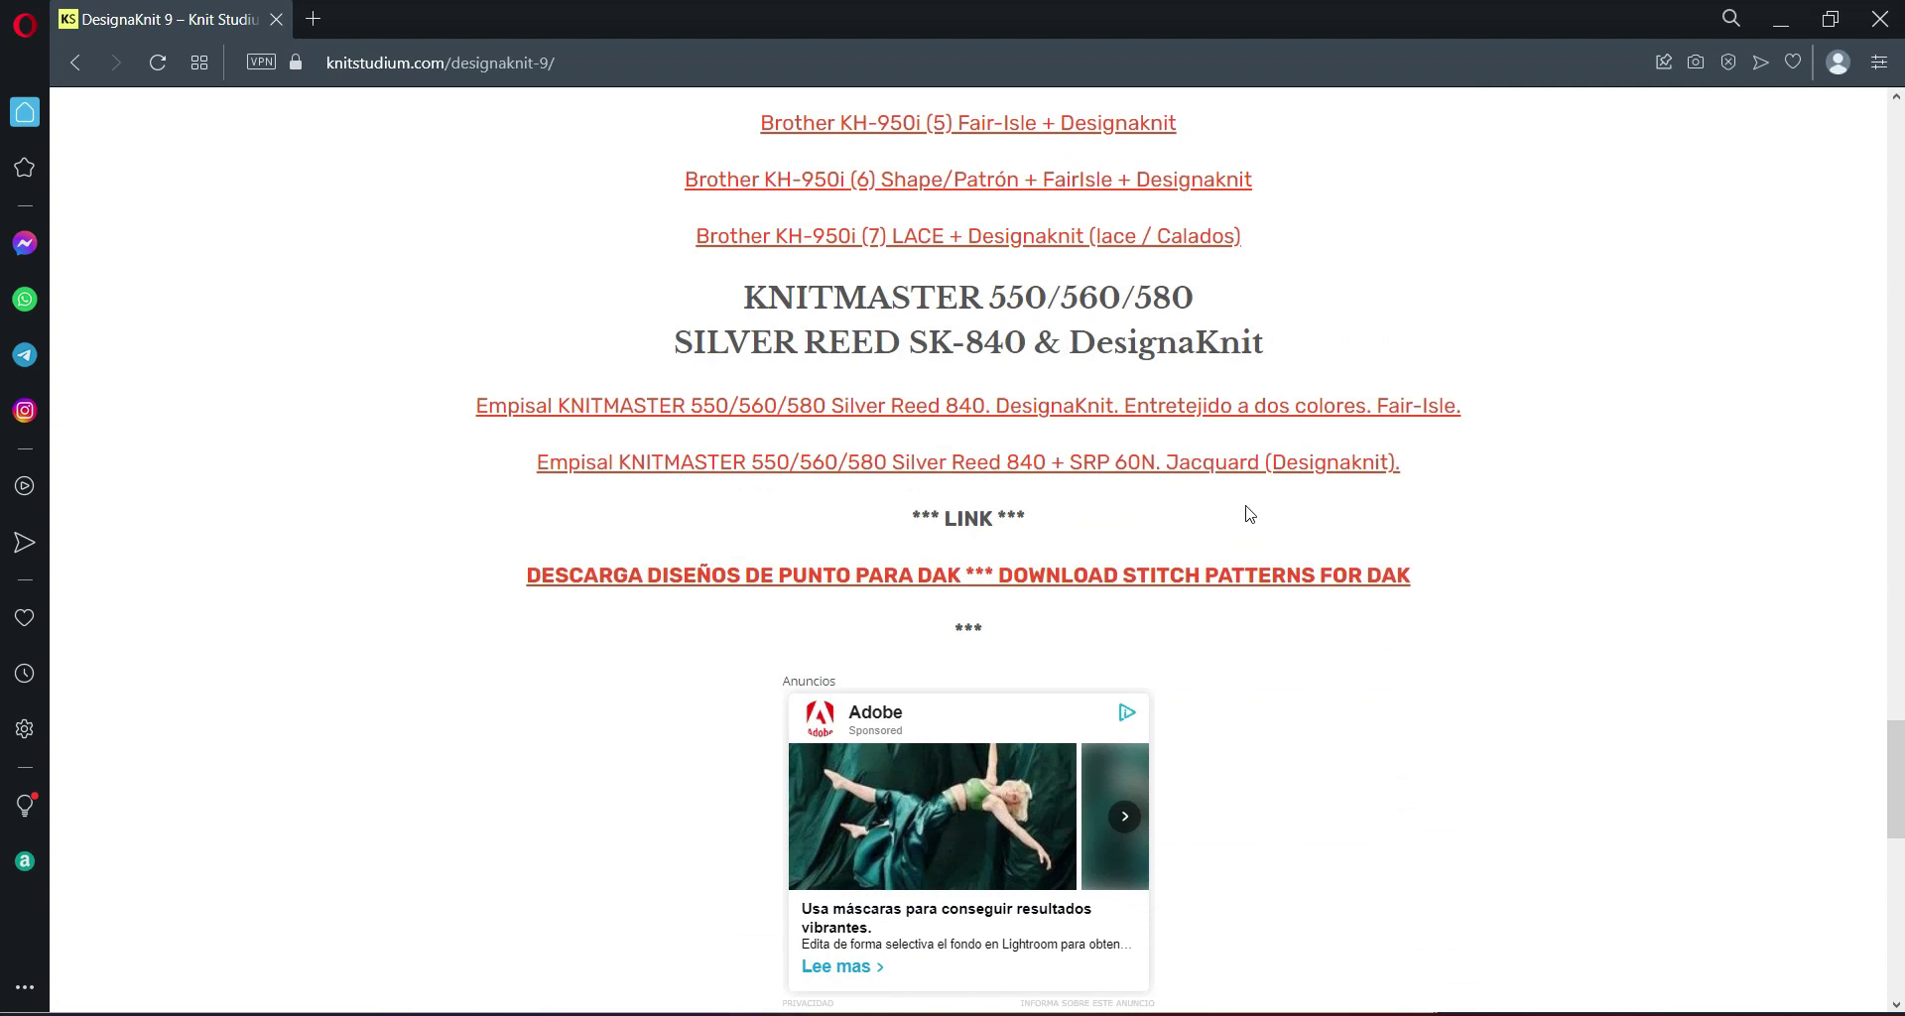
pyautogui.scroll(1, 1247, 514)
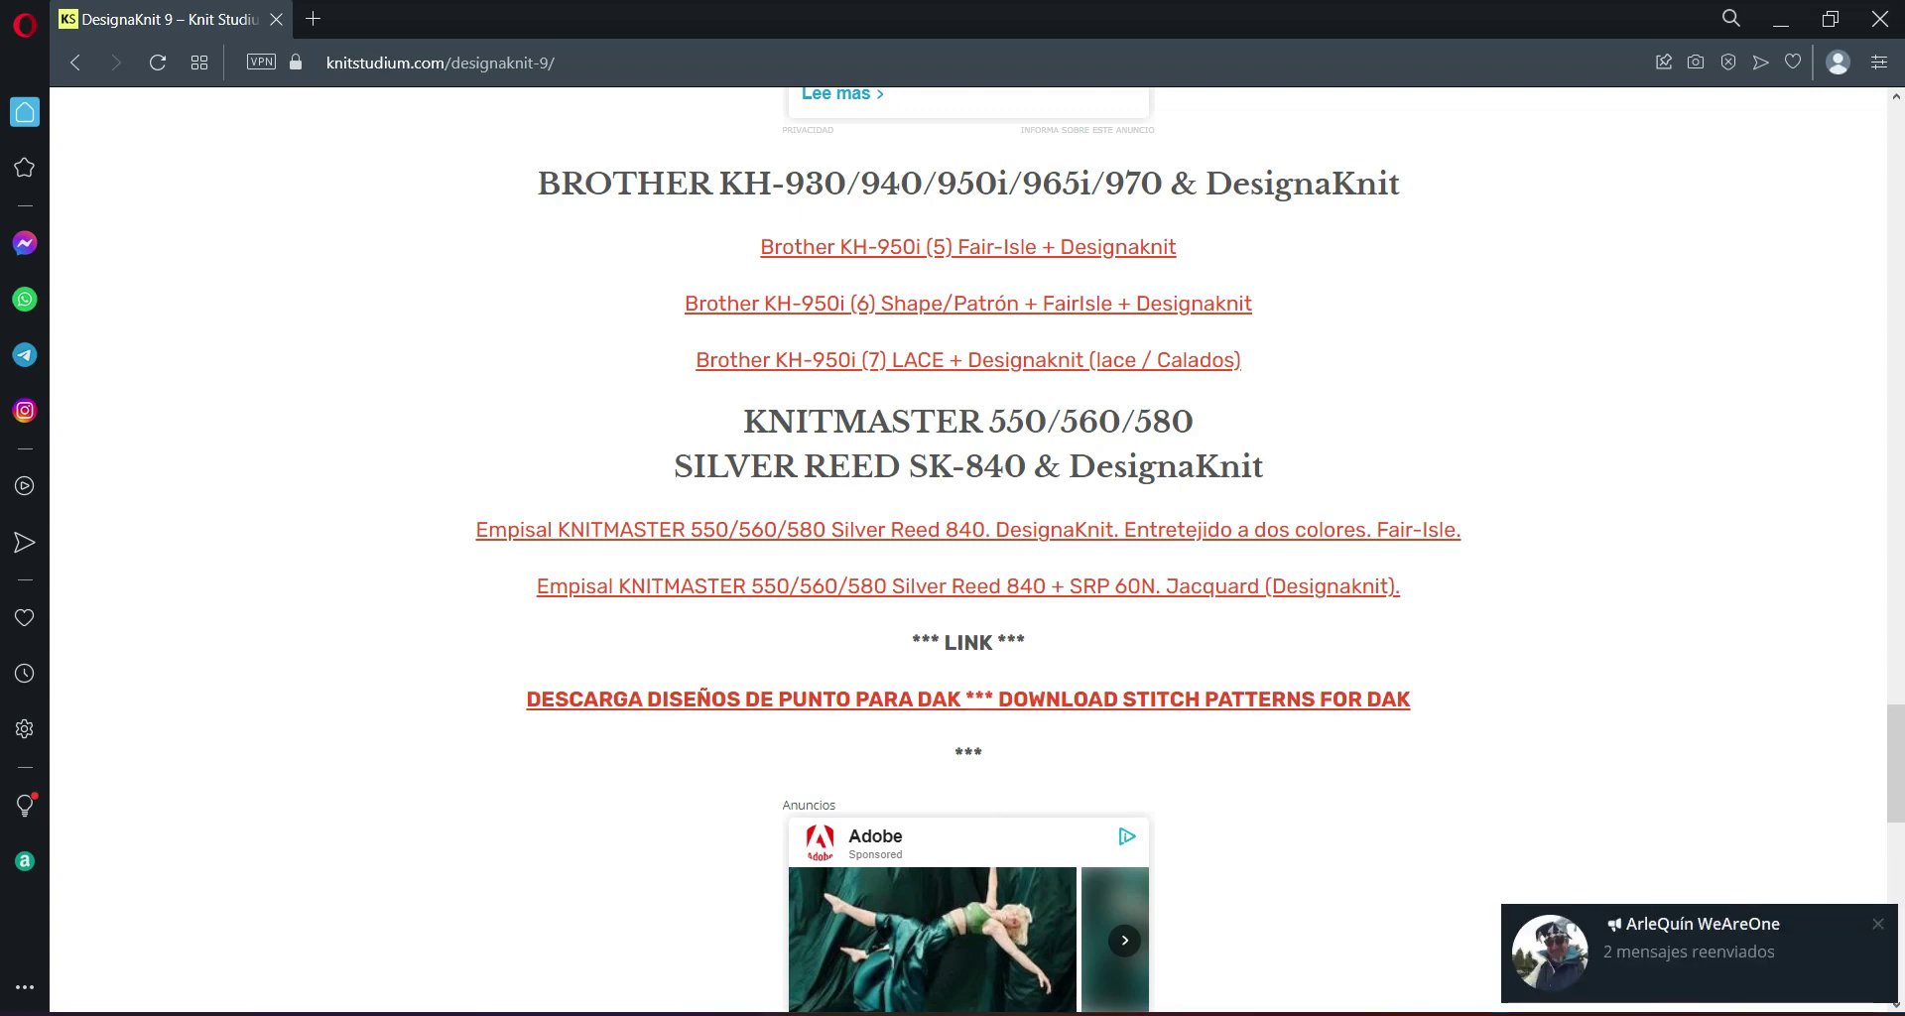
# Step: Switch to DesignaKnit and save the sweater shape file in the Shapes folder as "knit studium test1"
pyautogui.hotkey('alt', 'Tab')
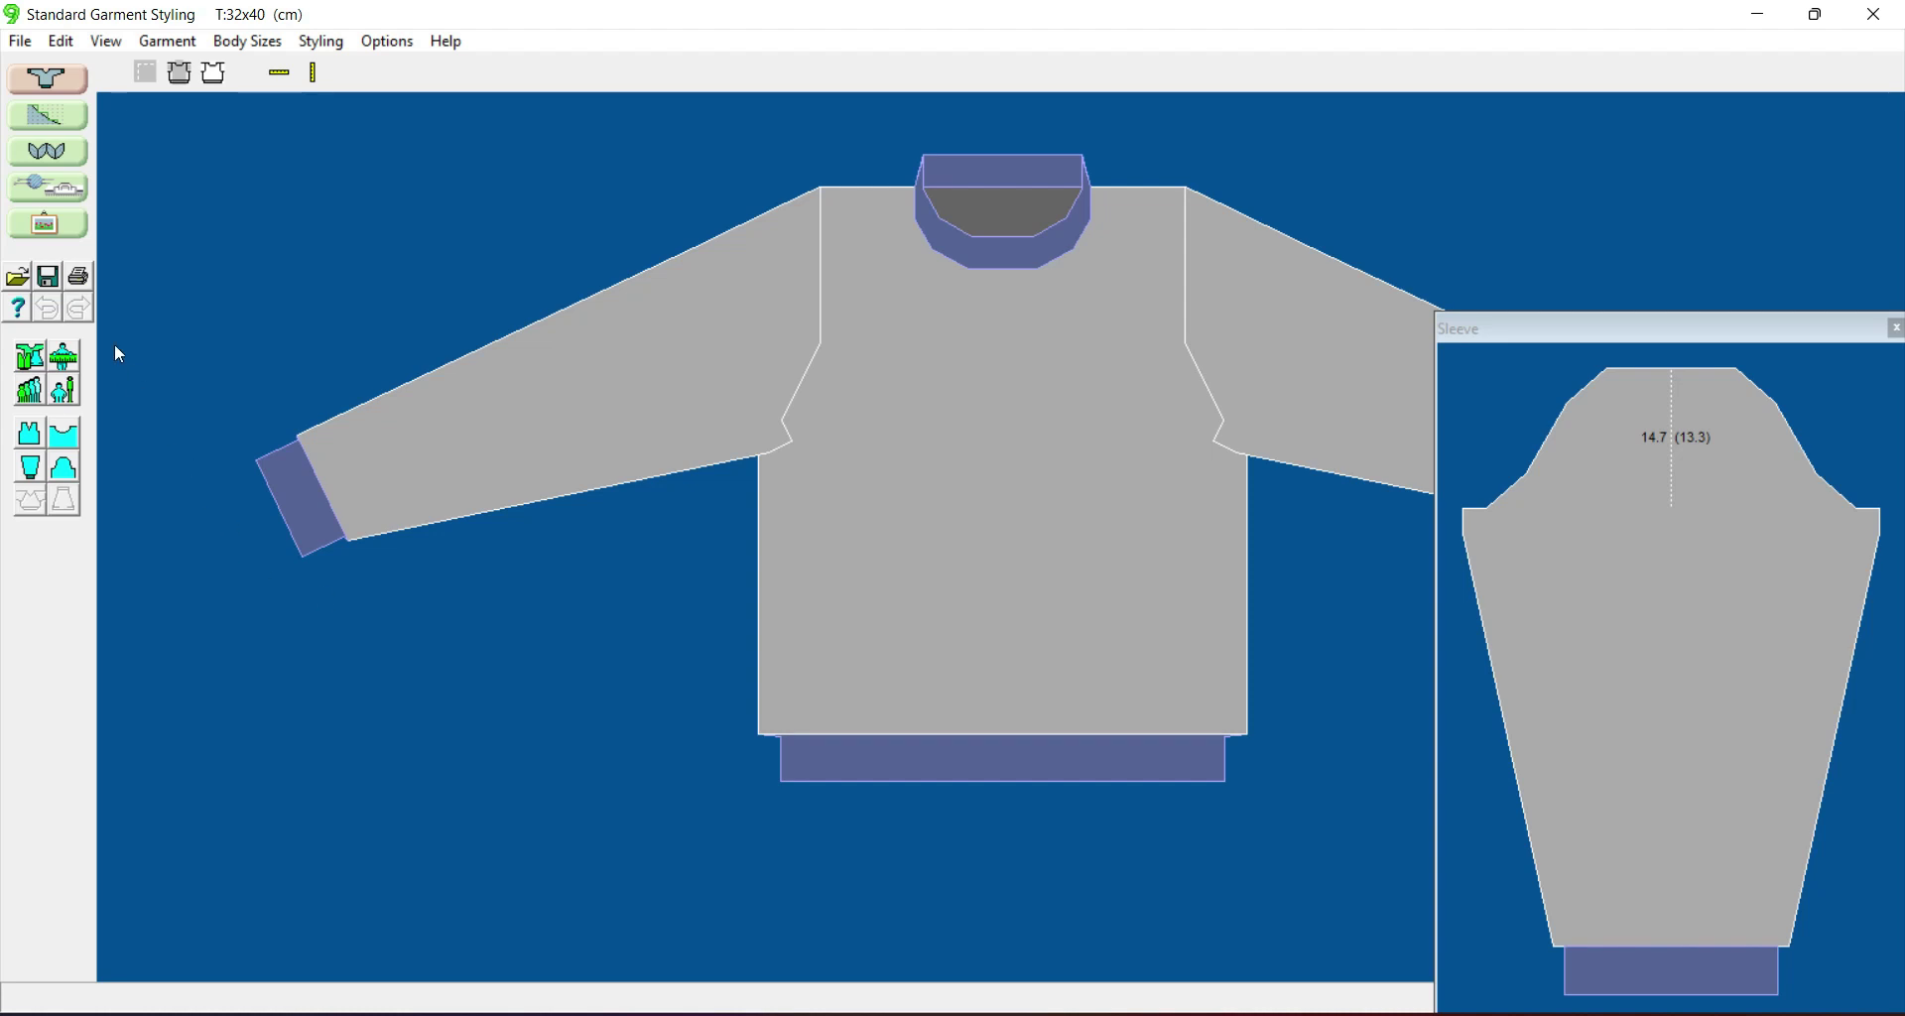
pyautogui.click(49, 278)
pyautogui.click(831, 789)
pyautogui.press('BackSpace')
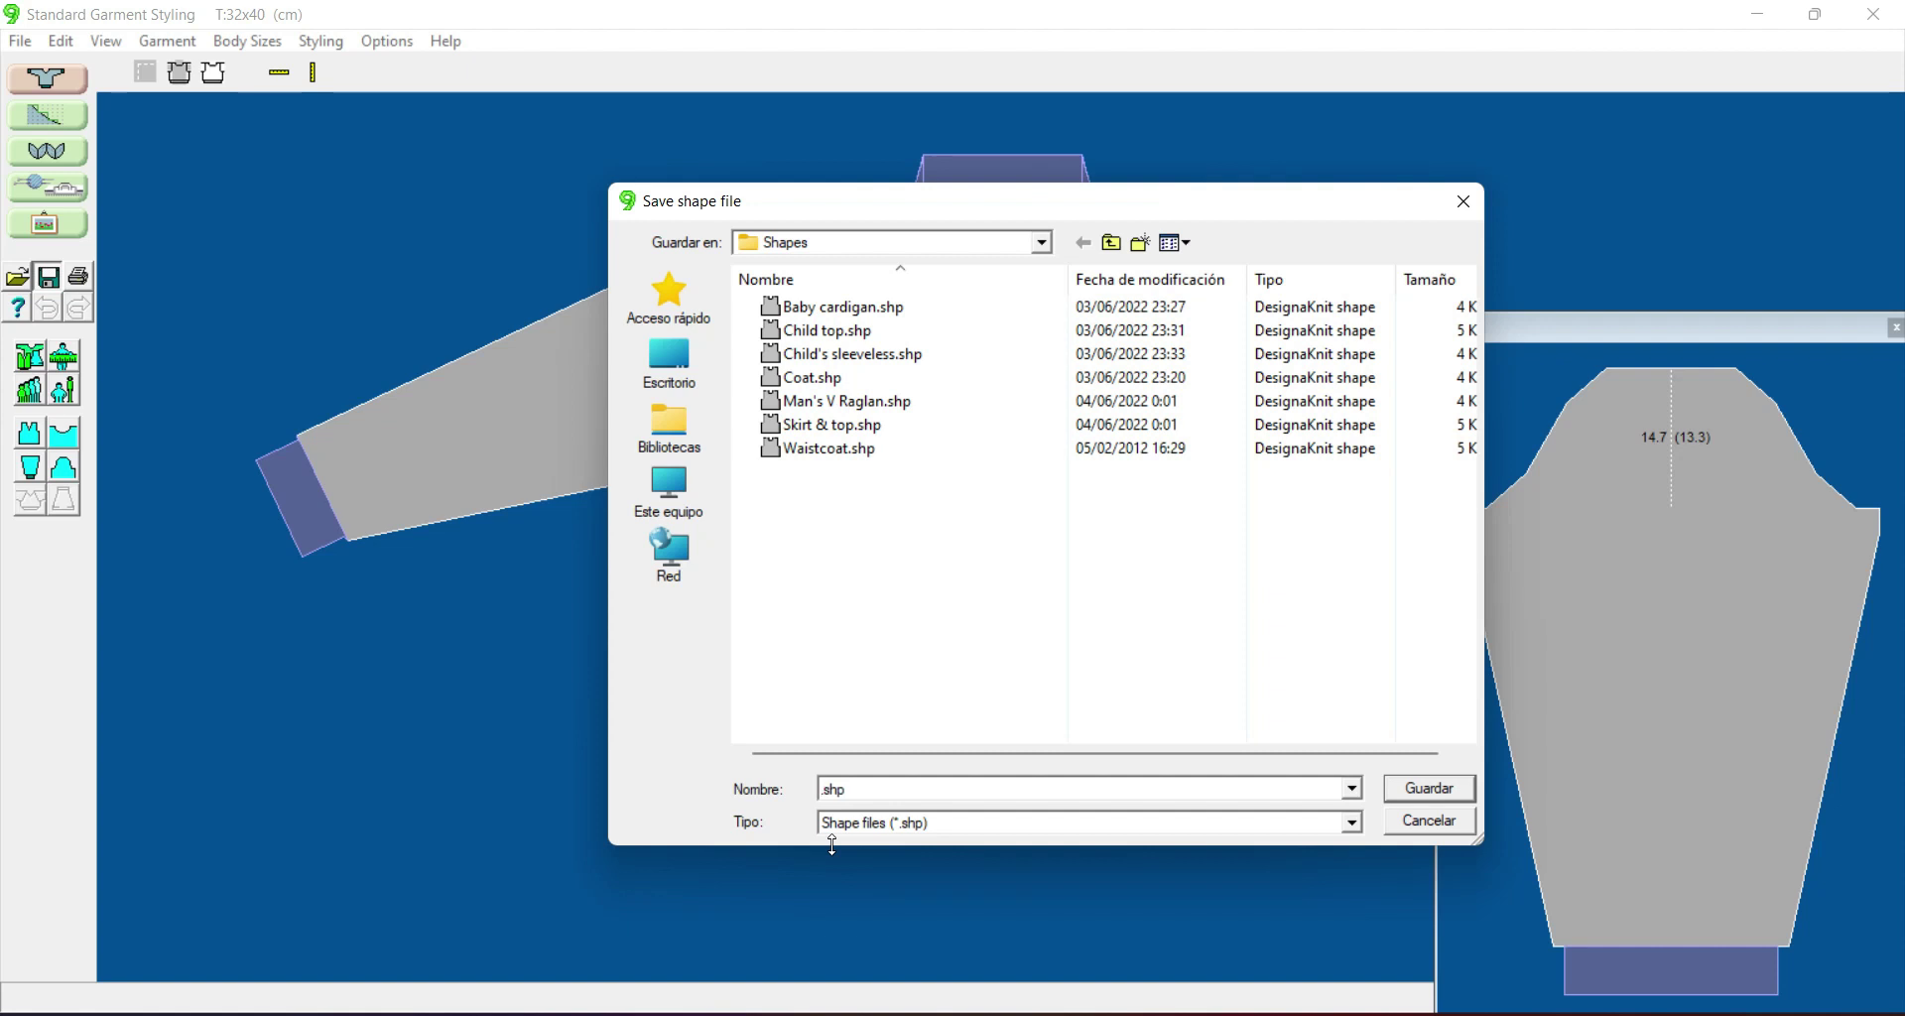
pyautogui.write('Knit Studium test1')
pyautogui.click(1437, 788)
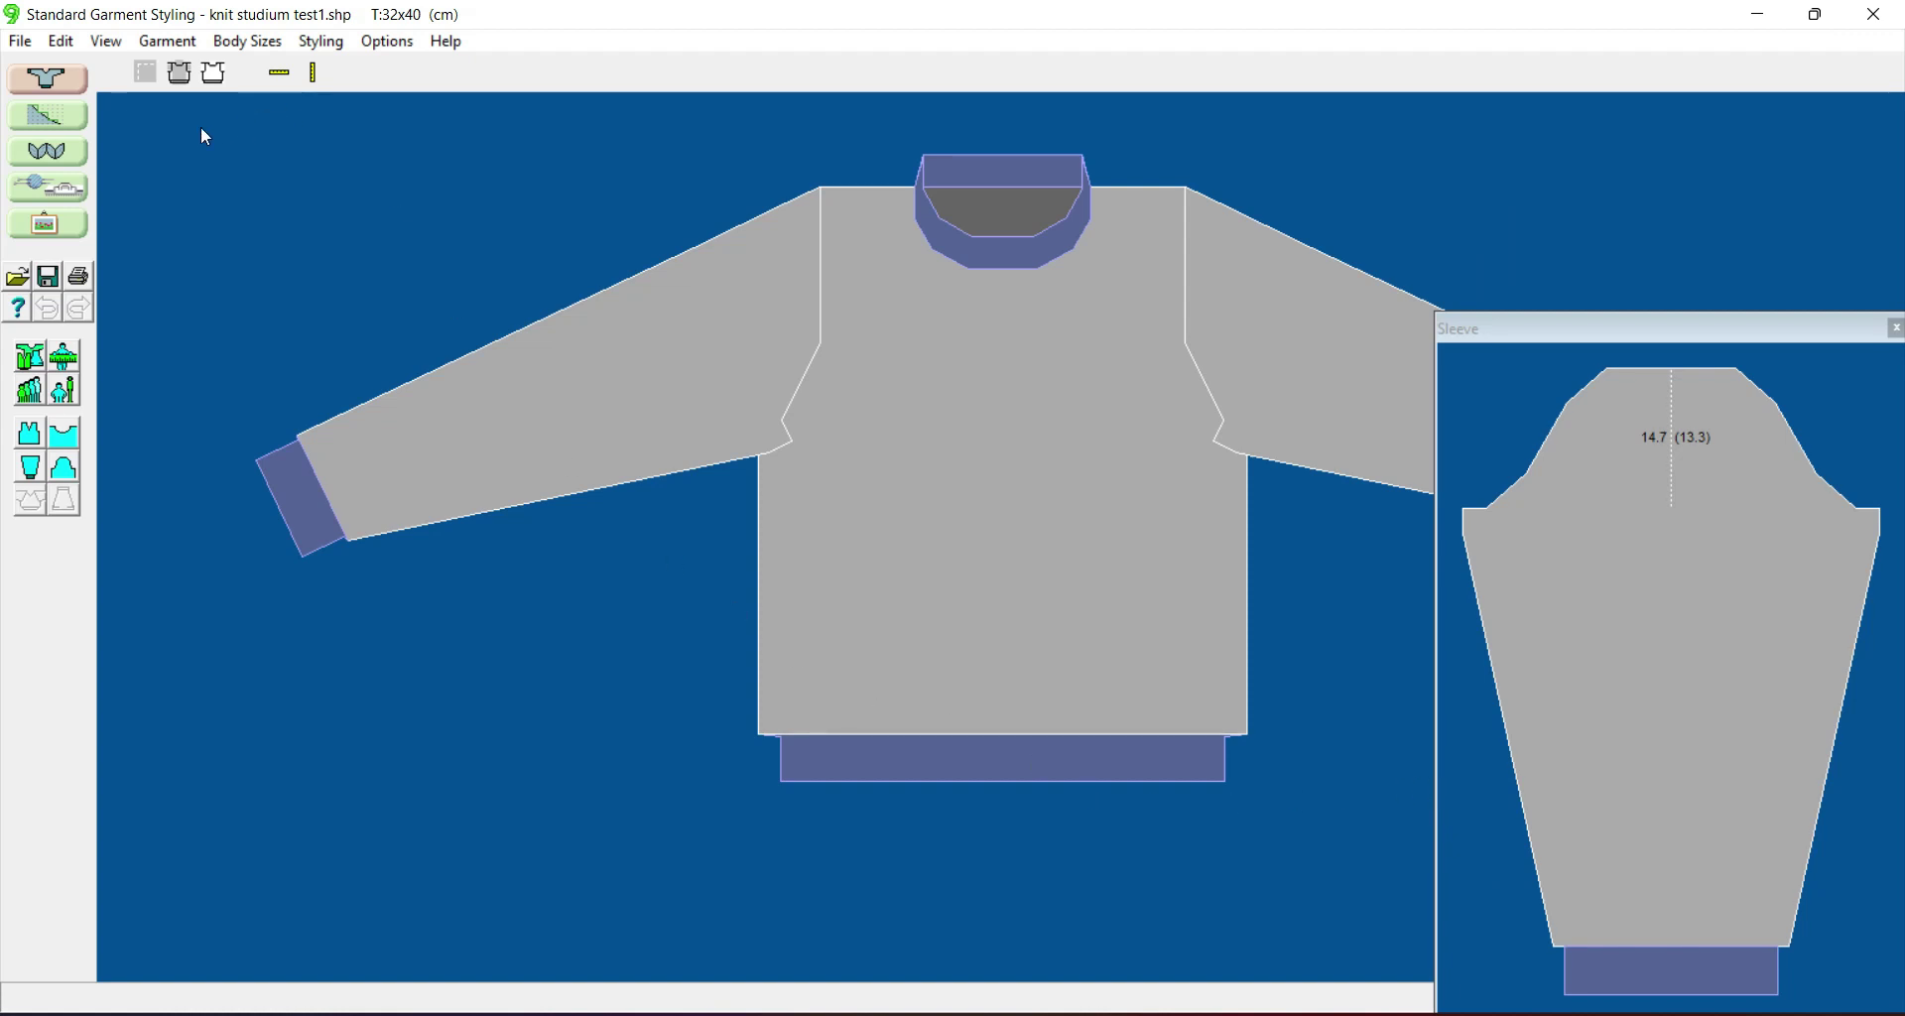
# Step: Open the saved sweater shape in Original Pattern Drafting with the front piece active
pyautogui.click(55, 124)
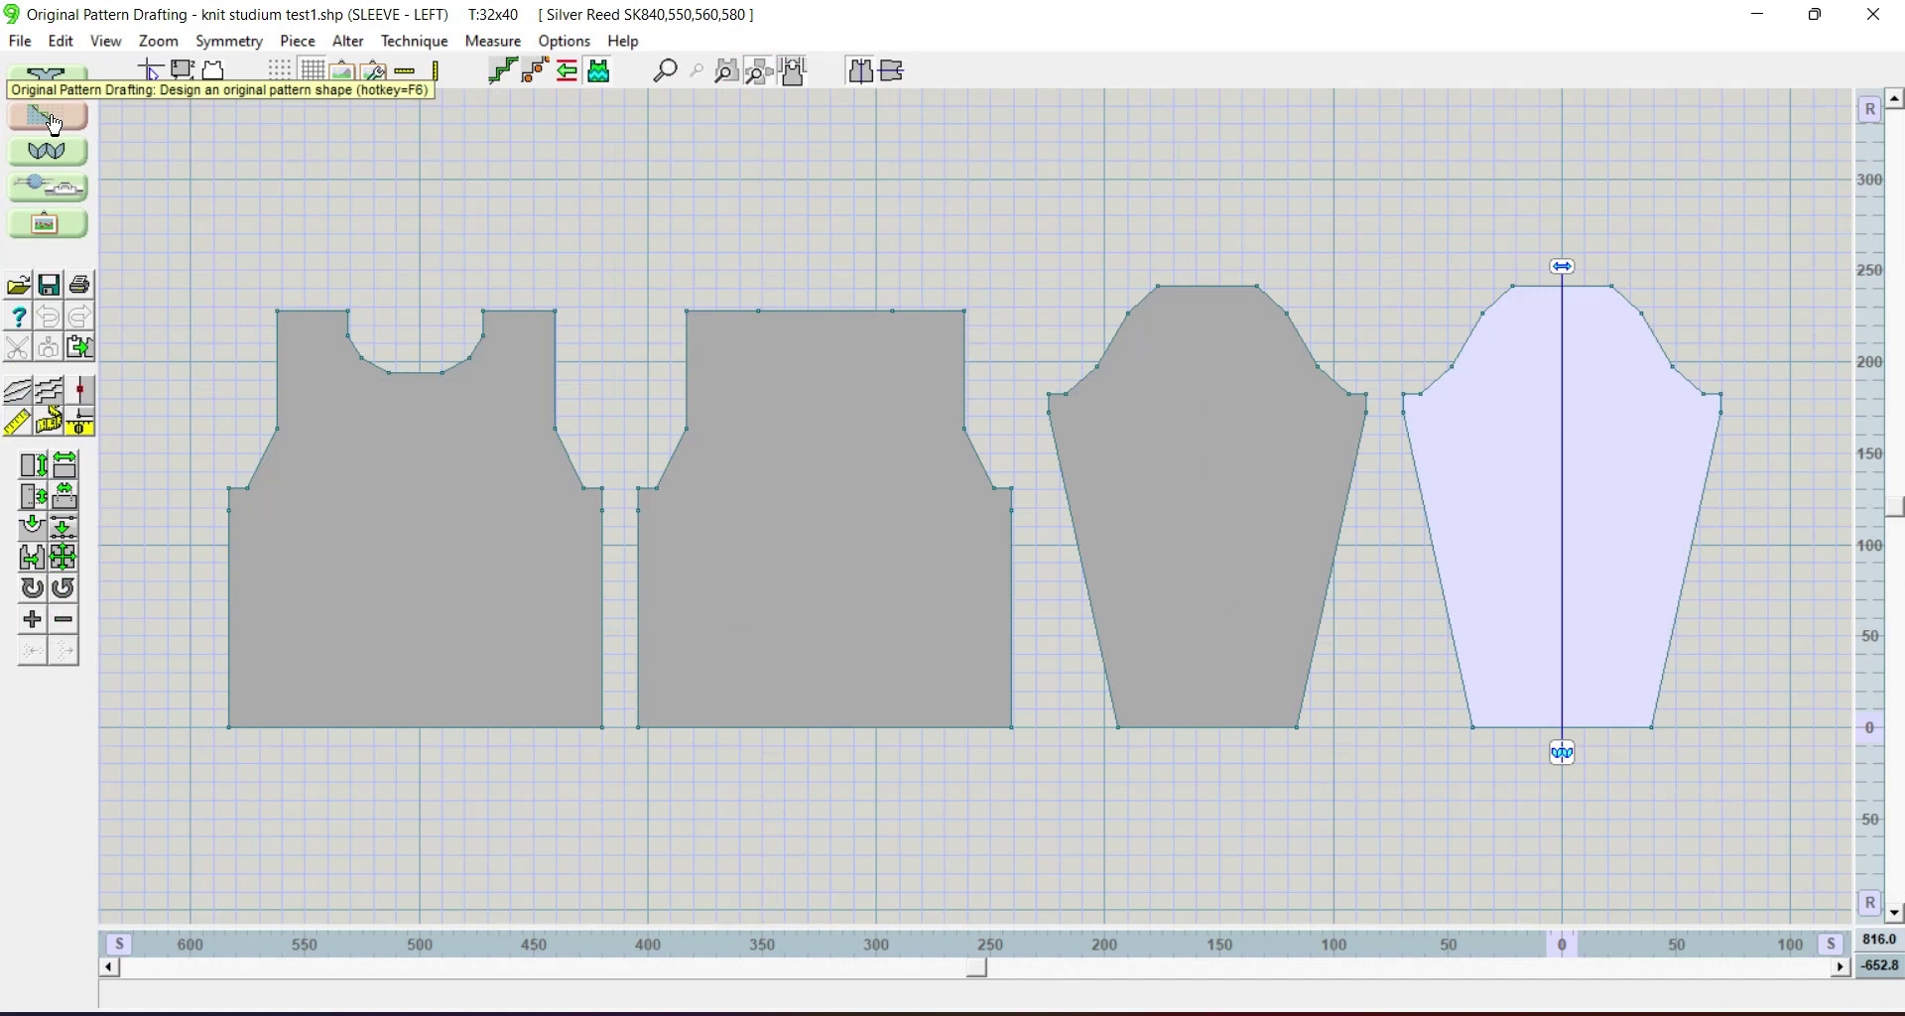
pyautogui.click(55, 124)
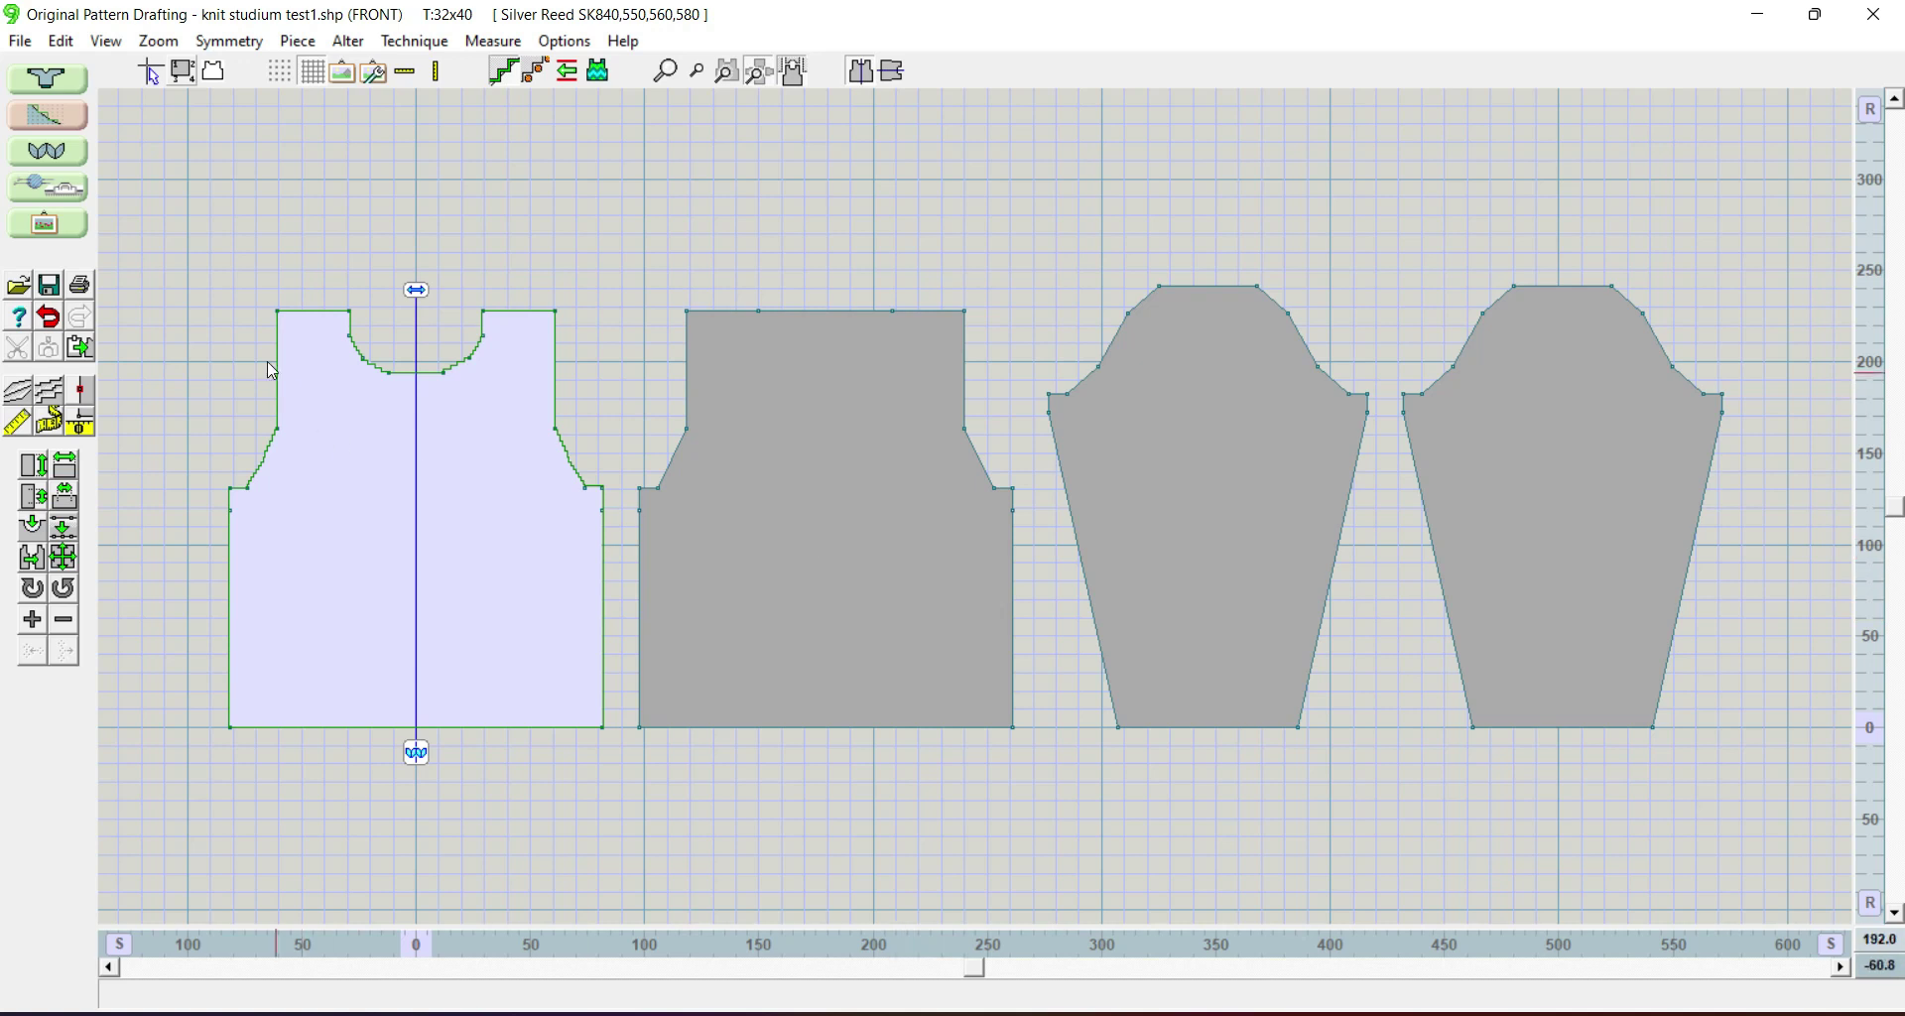
pyautogui.click(21, 42)
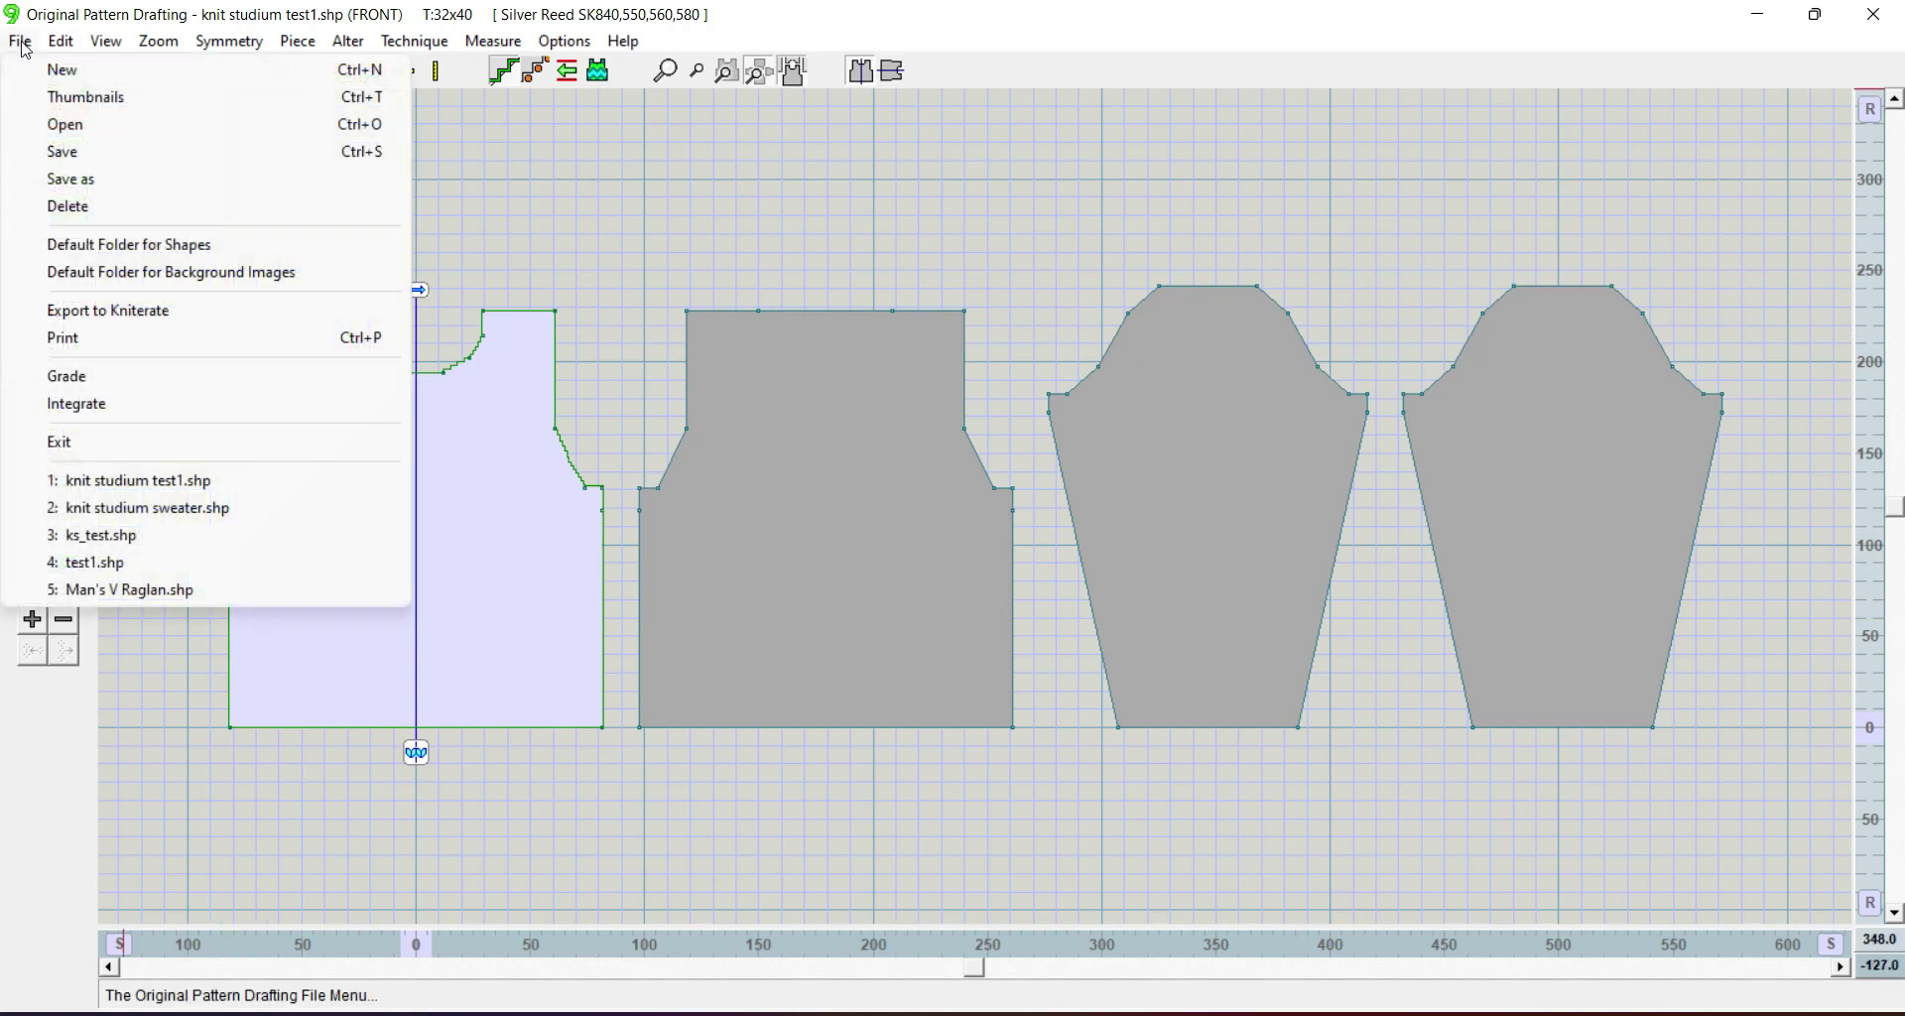
pyautogui.moveTo(62, 45)
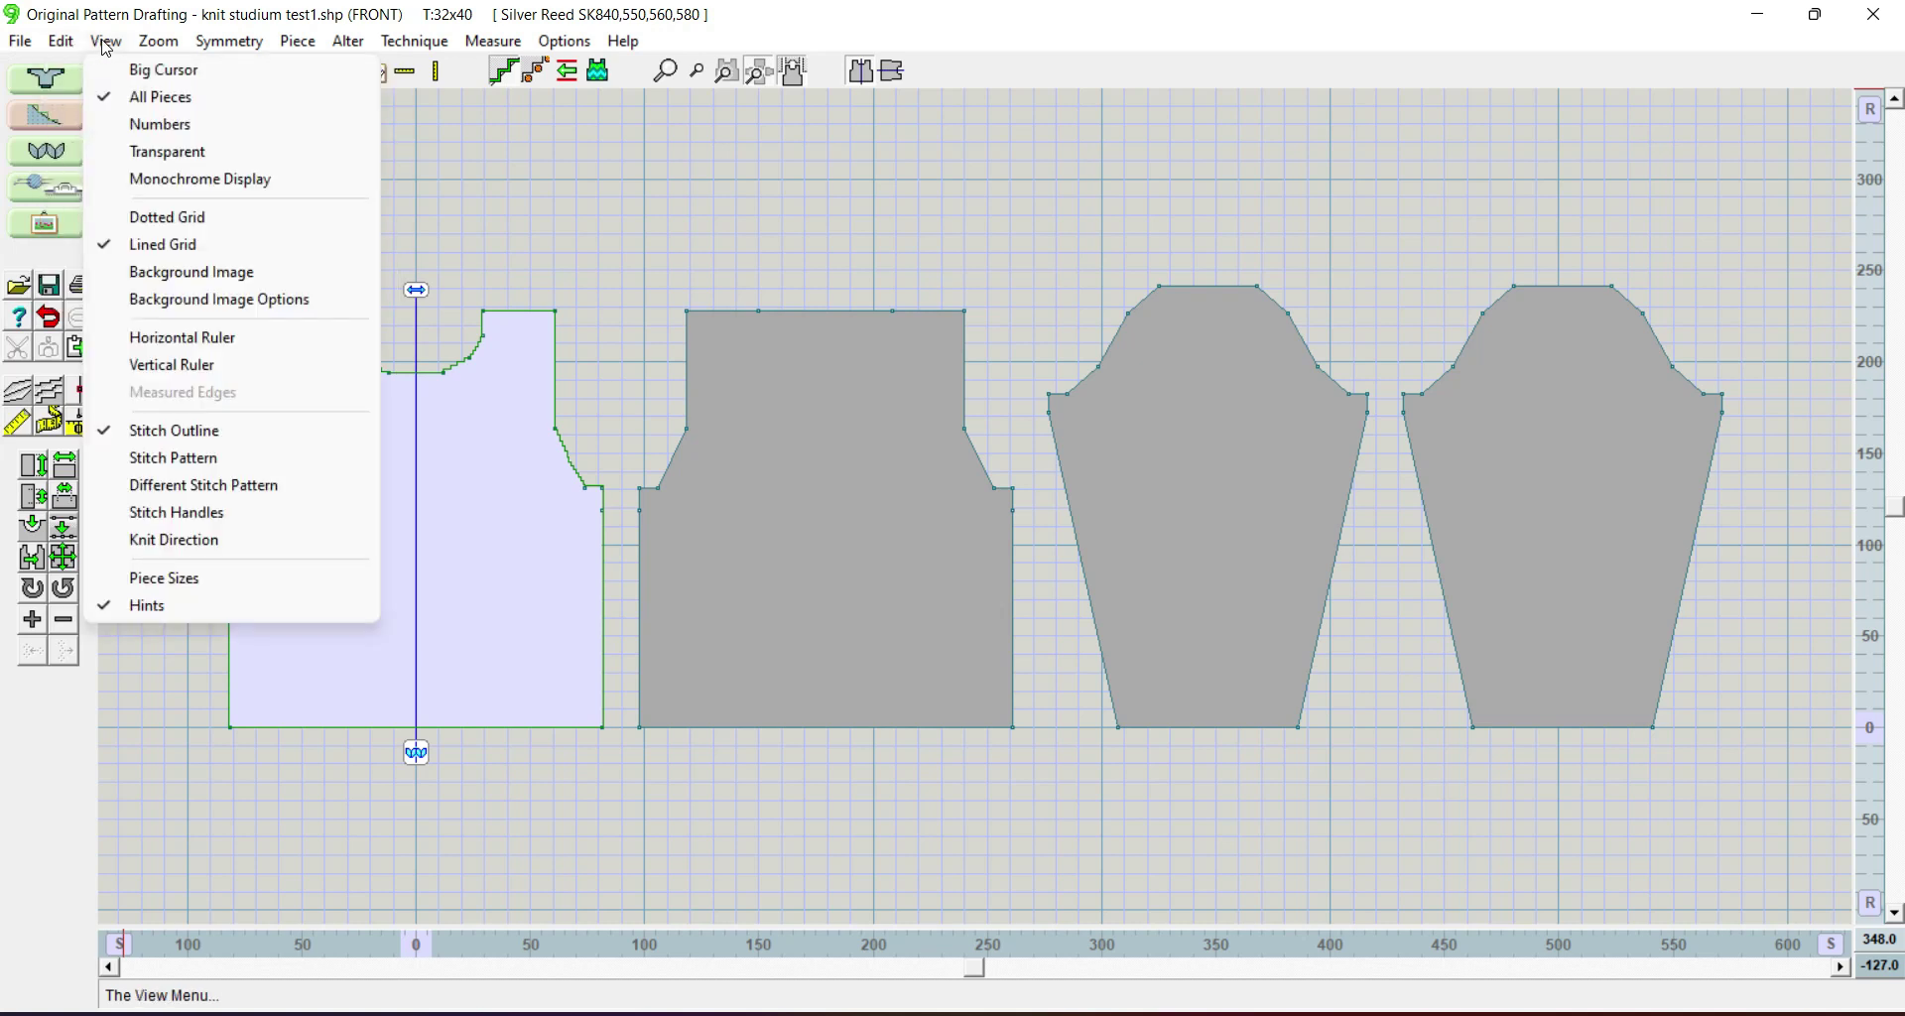
pyautogui.moveTo(159, 45)
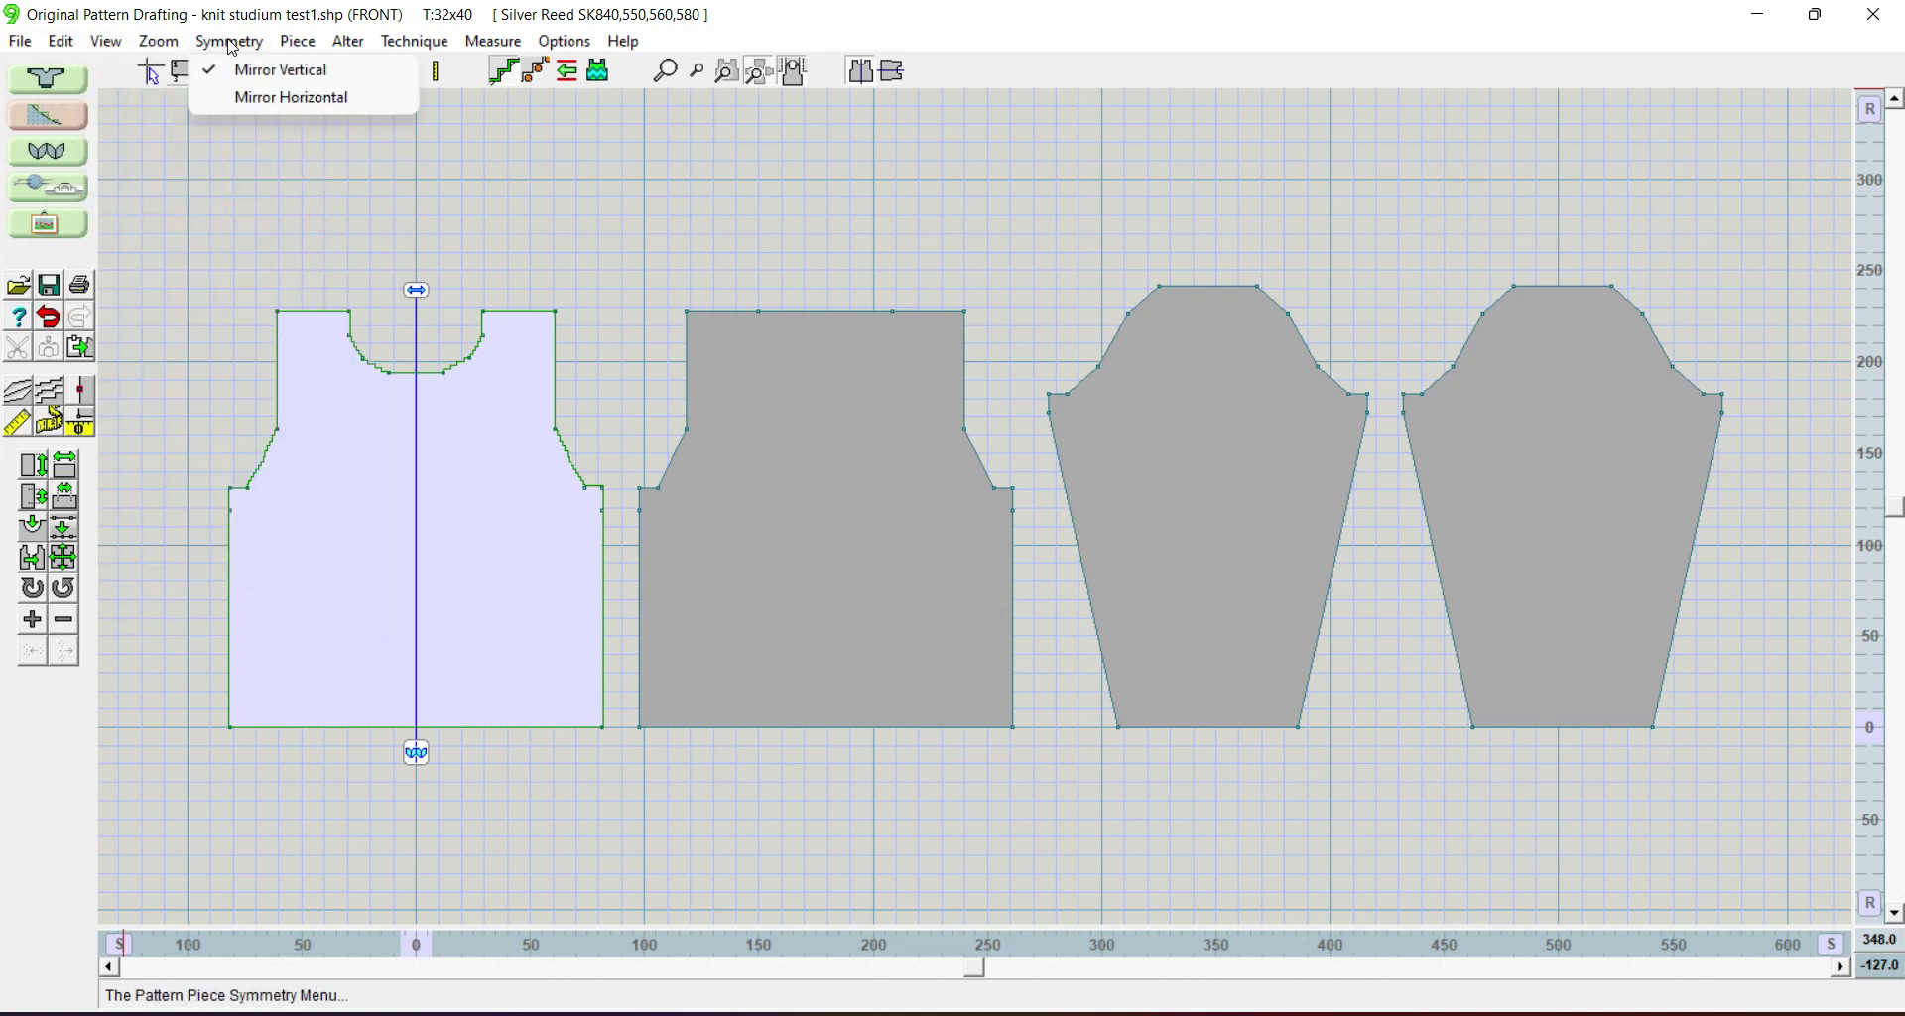
pyautogui.moveTo(306, 47)
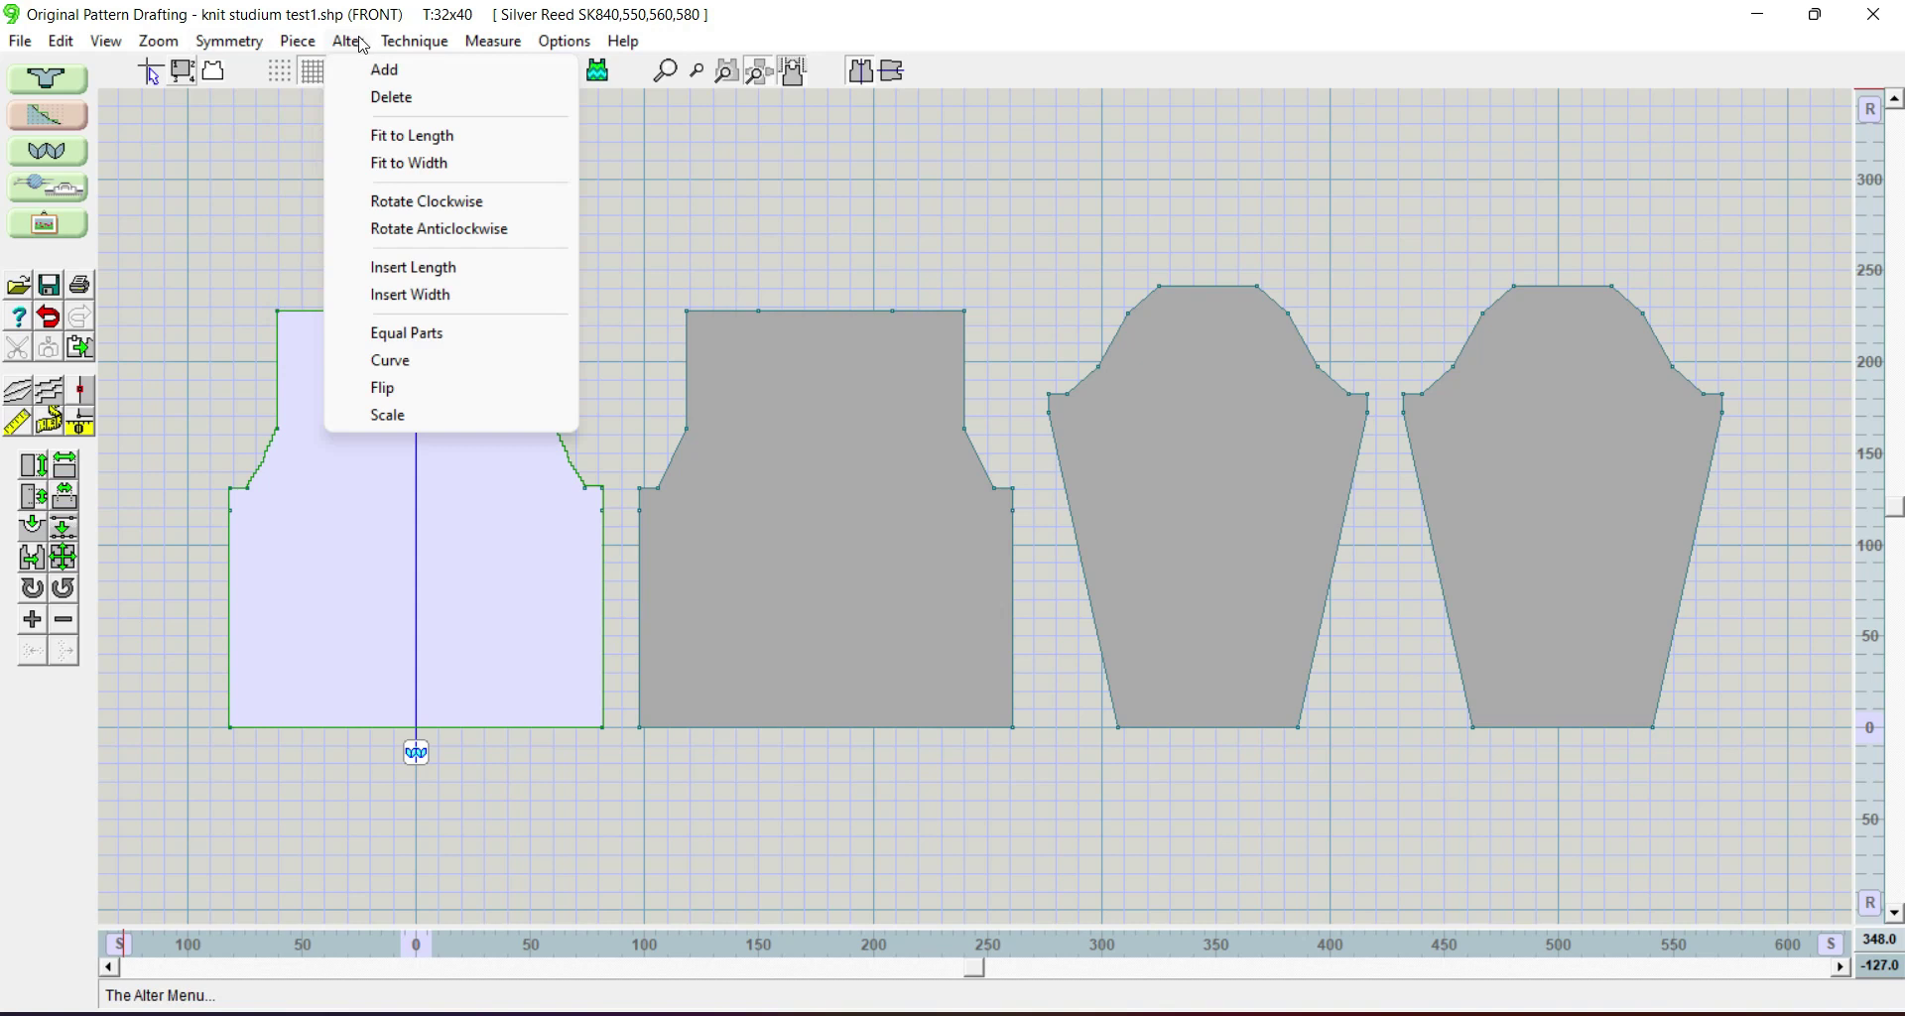
pyautogui.moveTo(417, 48)
pyautogui.moveTo(498, 46)
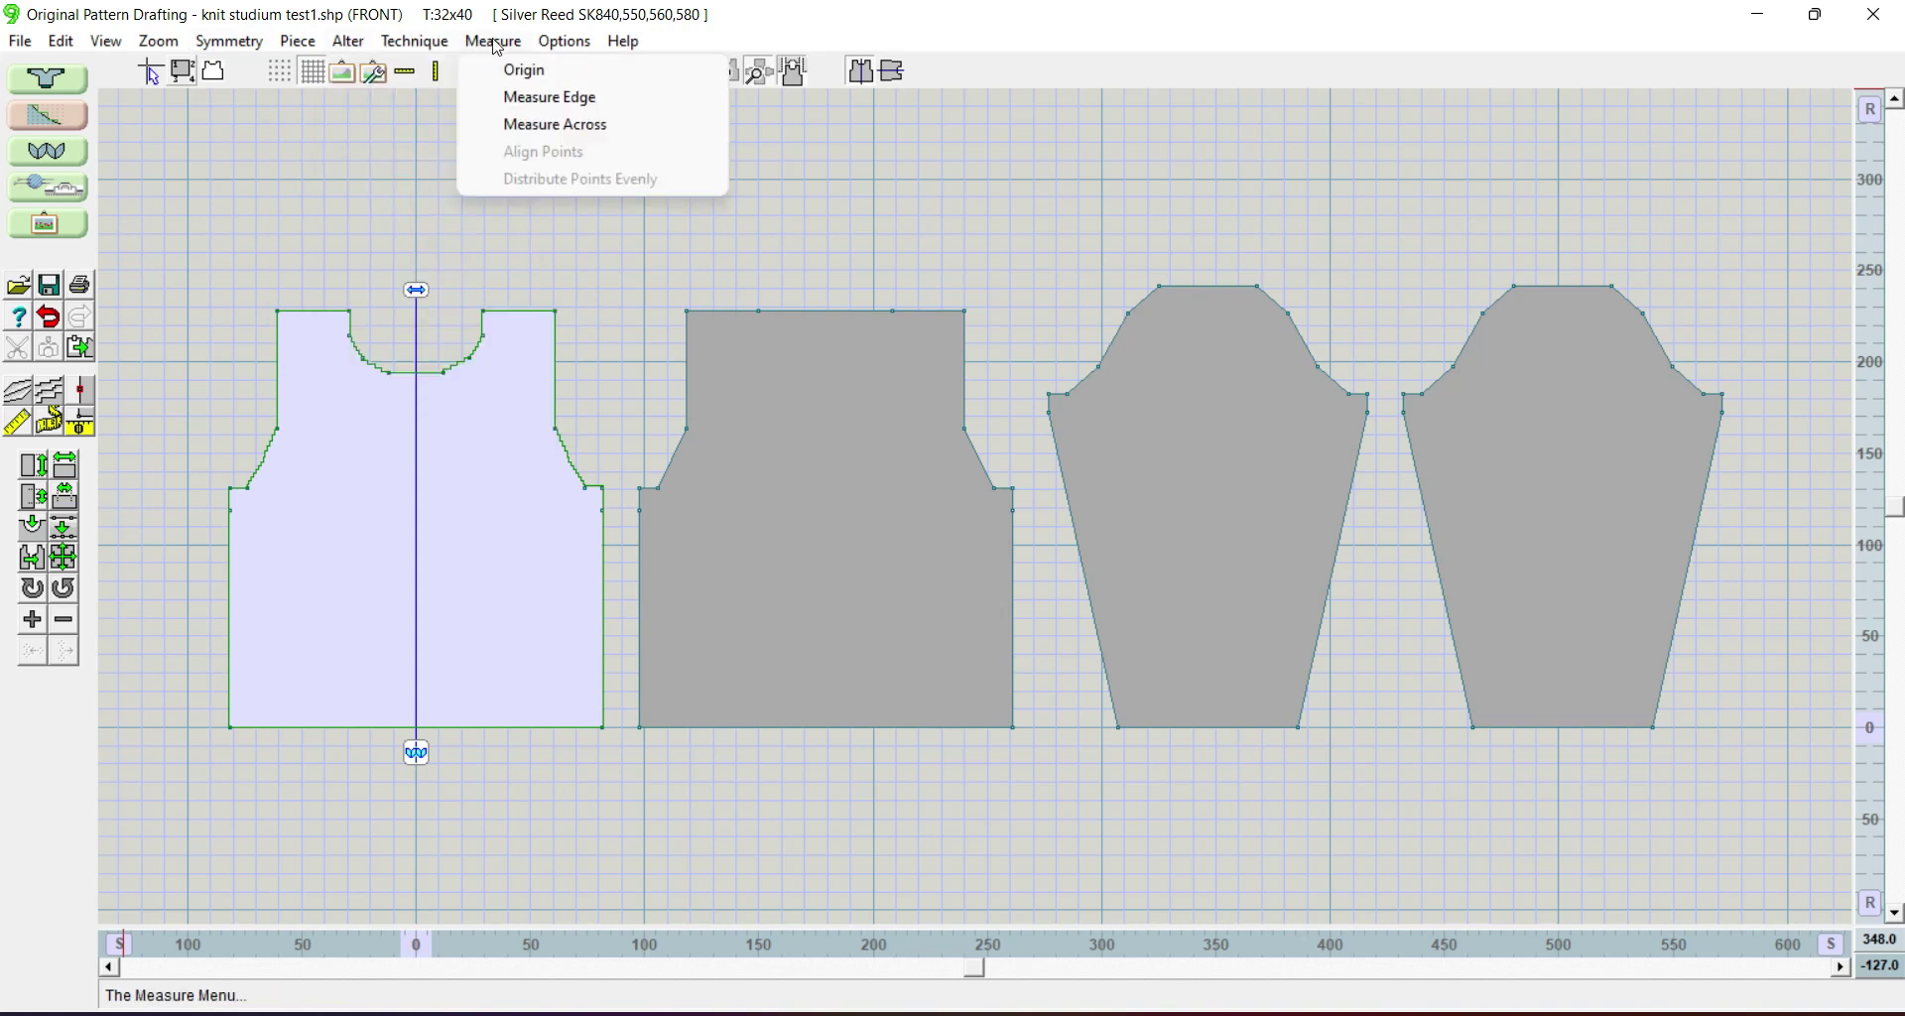
pyautogui.moveTo(625, 48)
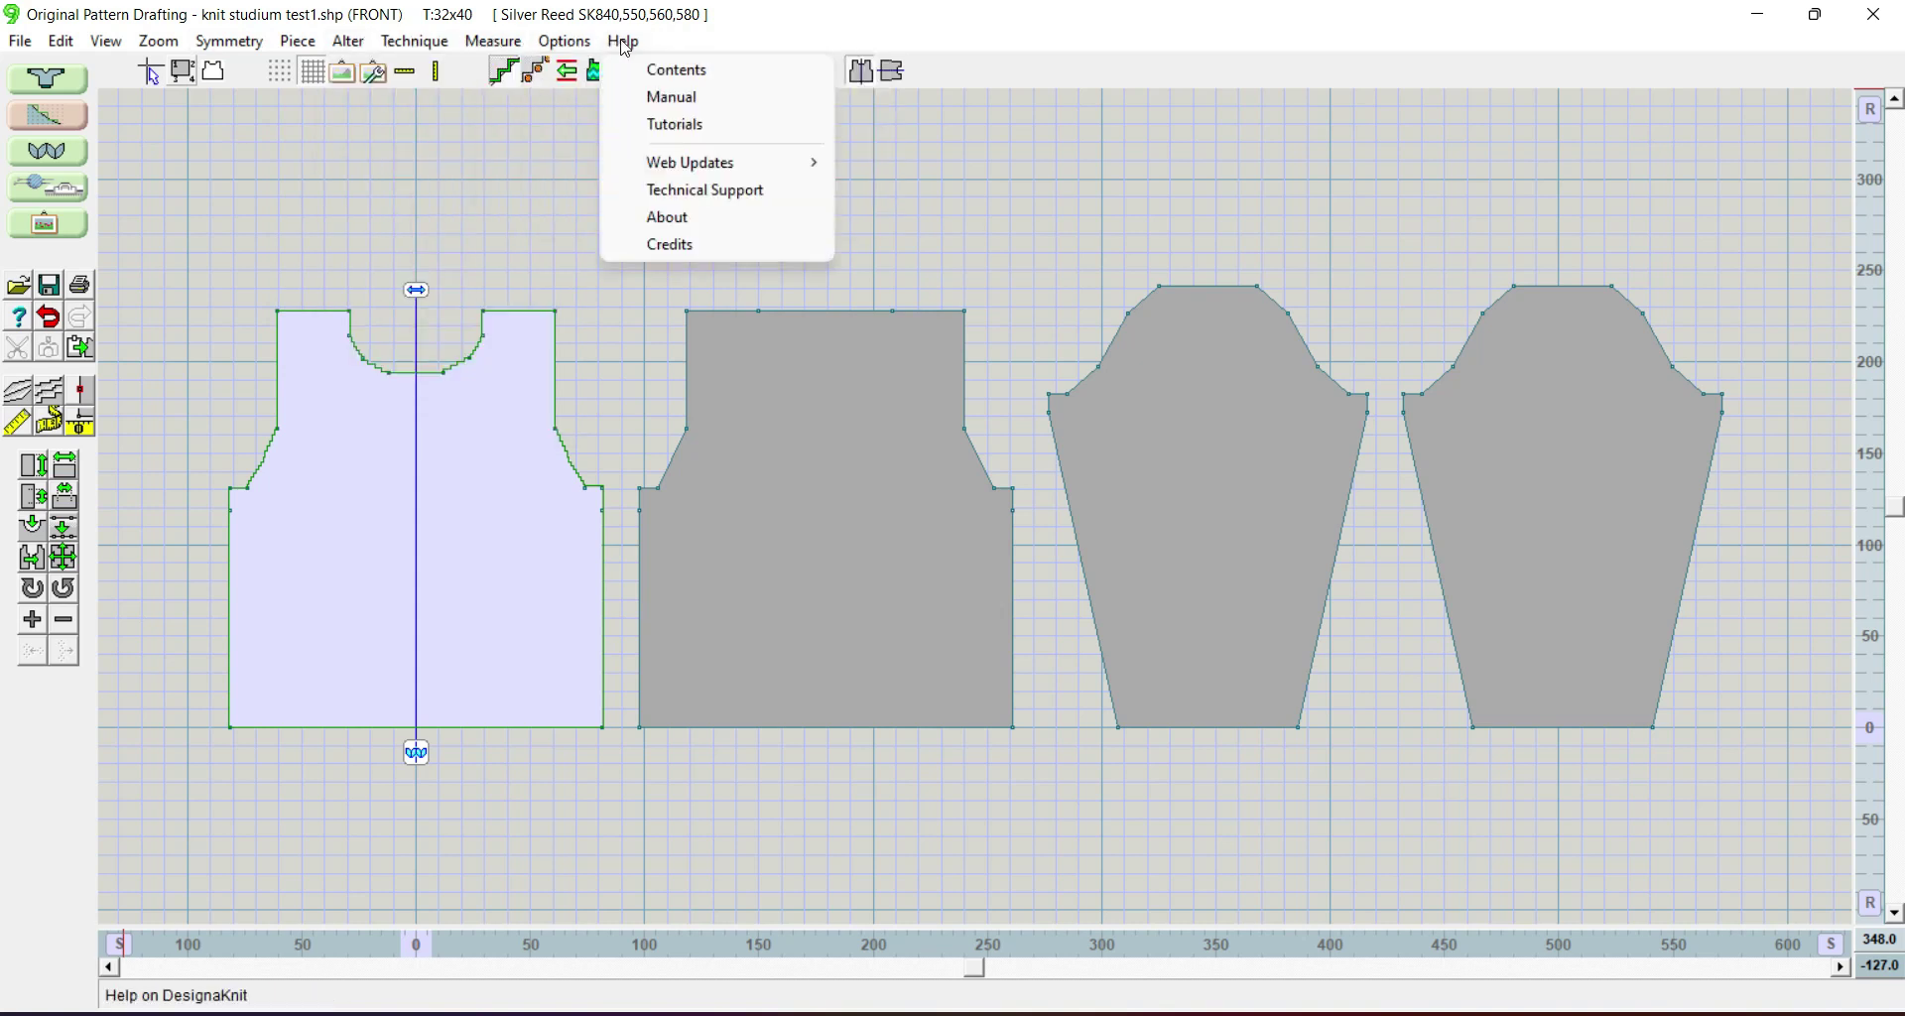
pyautogui.click(400, 154)
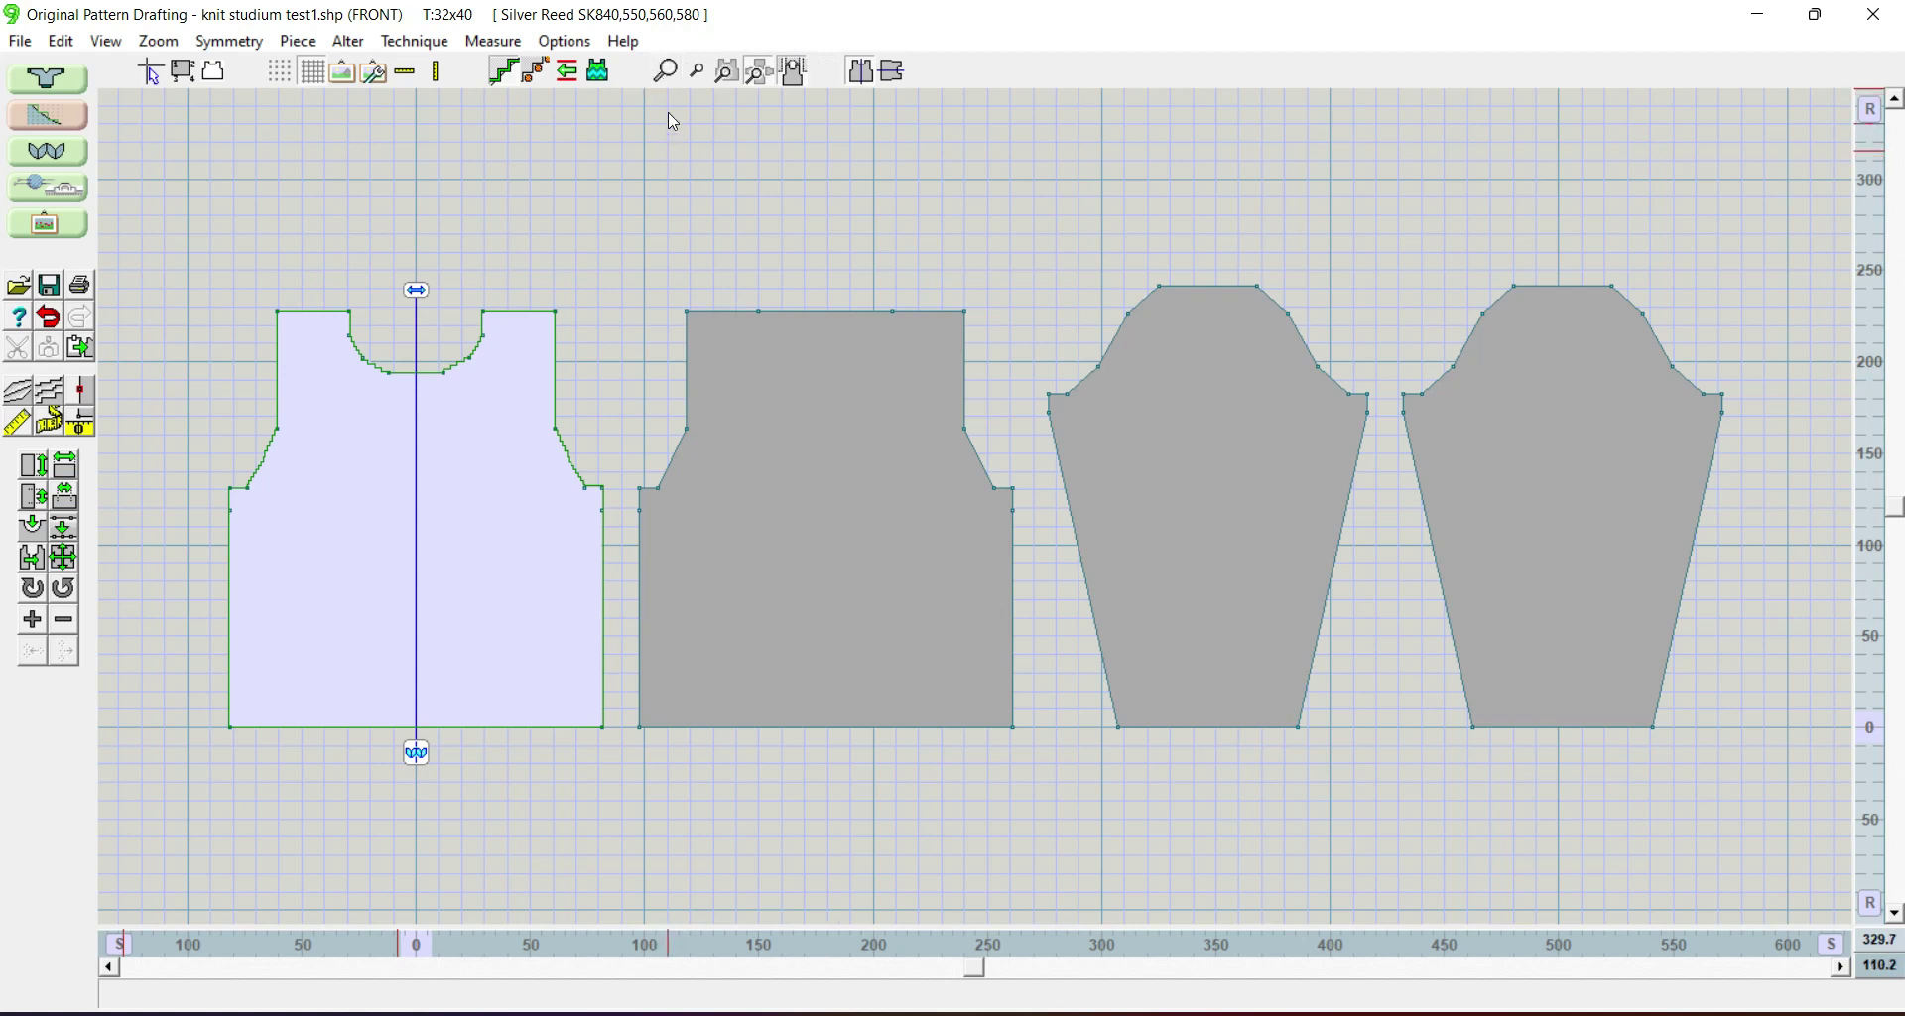
# Step: Enlarge the front piece in stages to examine the stepped stitch outline of its neckline
pyautogui.click(669, 80)
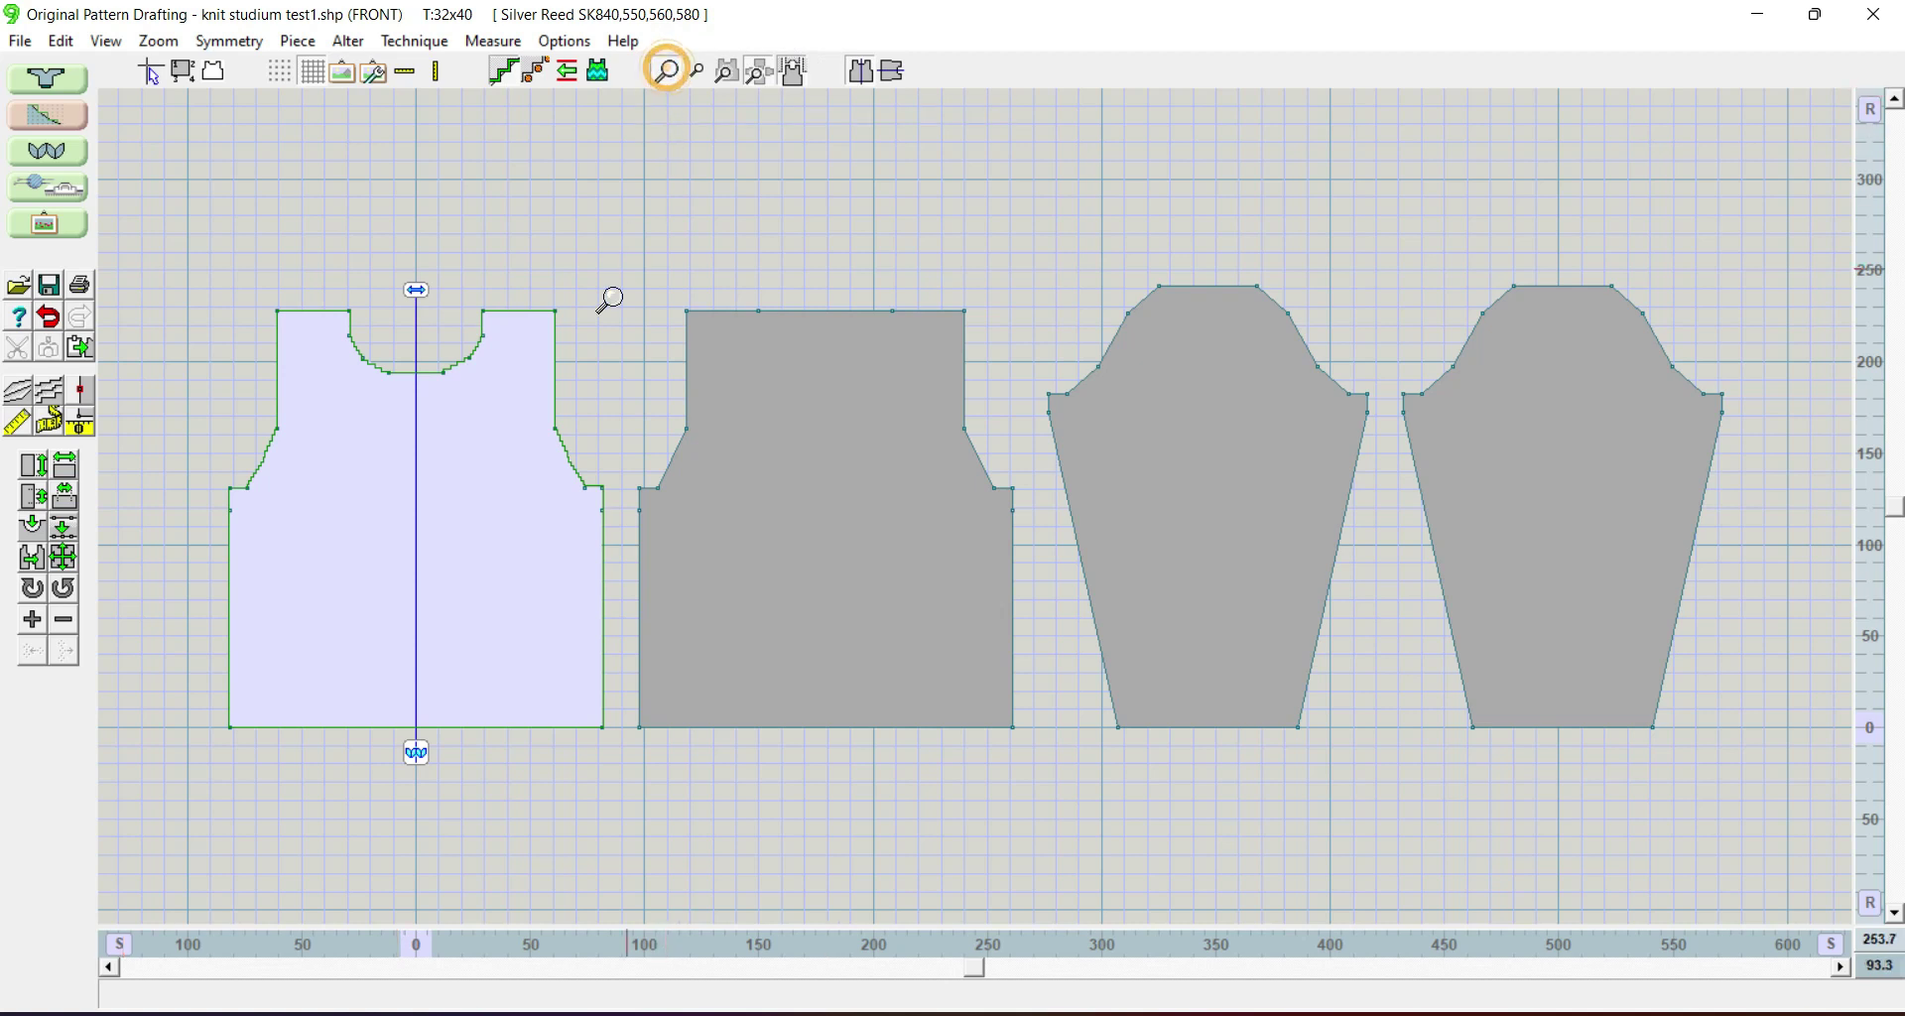
pyautogui.click(514, 387)
pyautogui.click(800, 653)
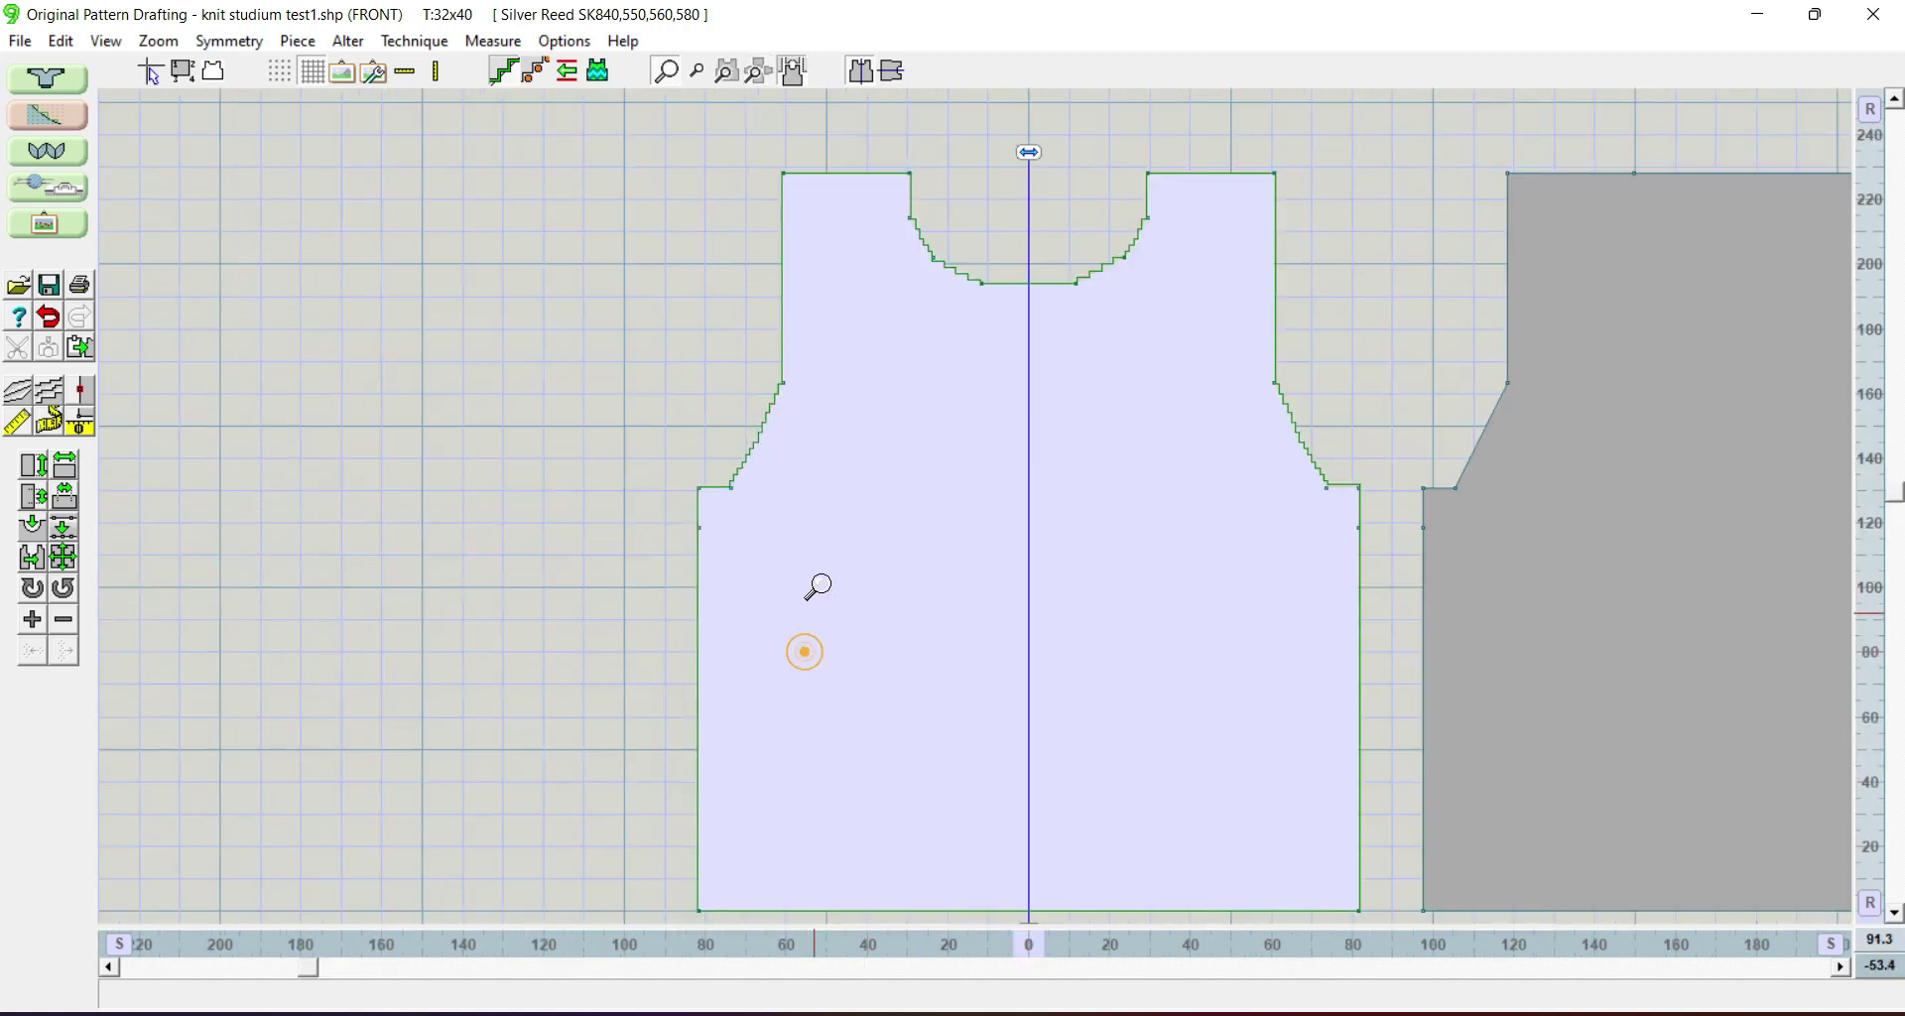
pyautogui.click(843, 274)
pyautogui.click(1212, 528)
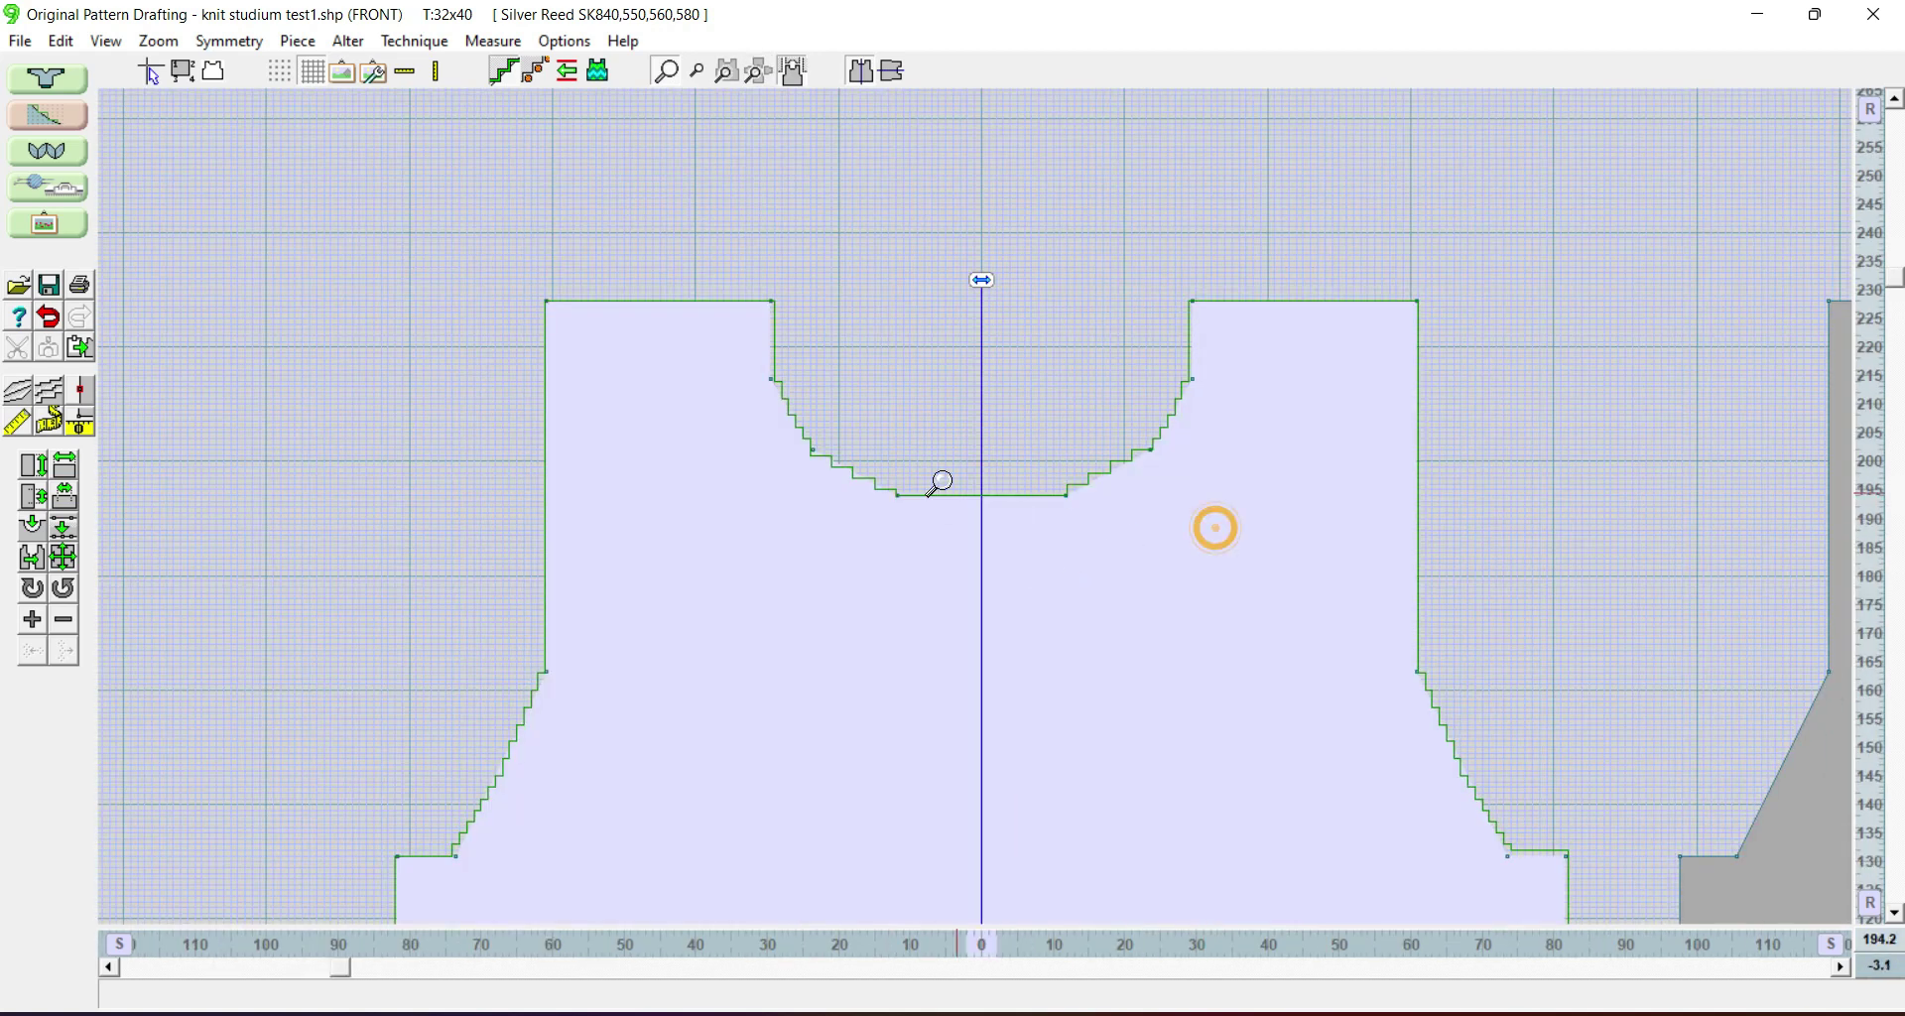
pyautogui.click(873, 432)
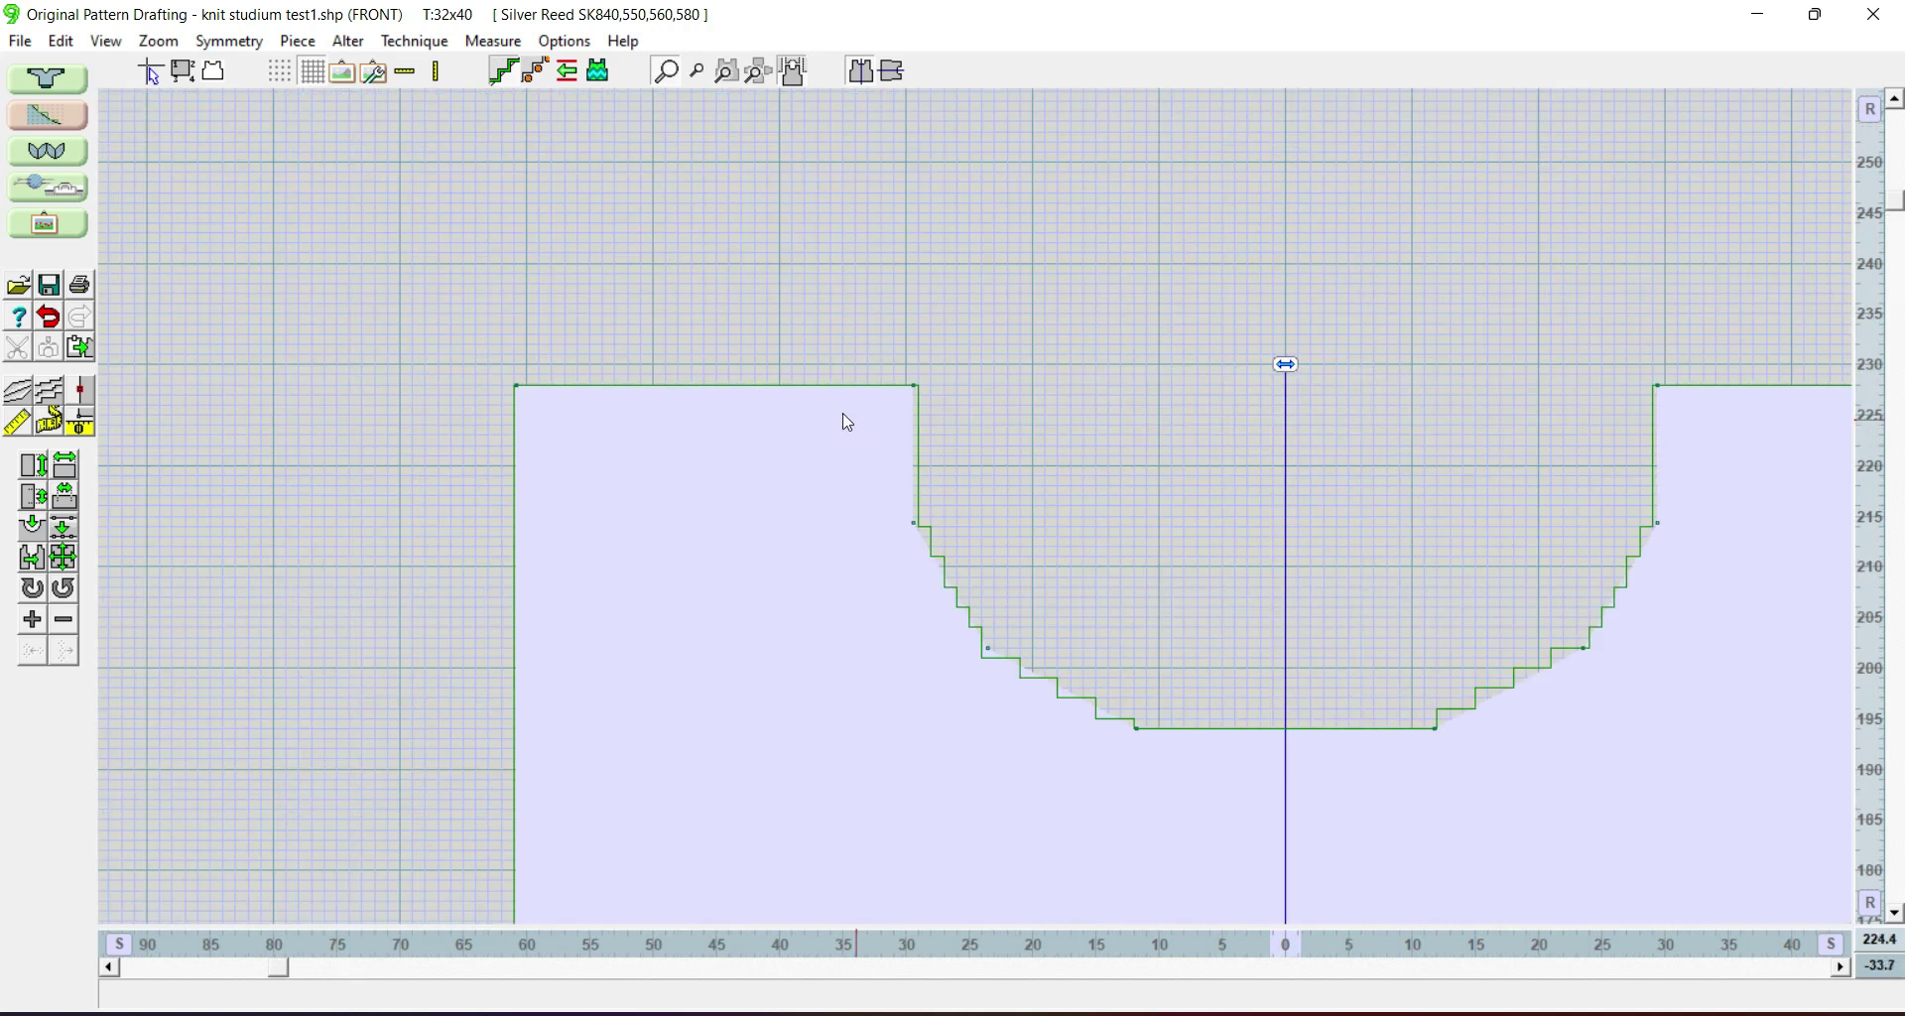
# Step: Zoom out from the neckline and view the upper front piece at several magnifications
pyautogui.click(699, 78)
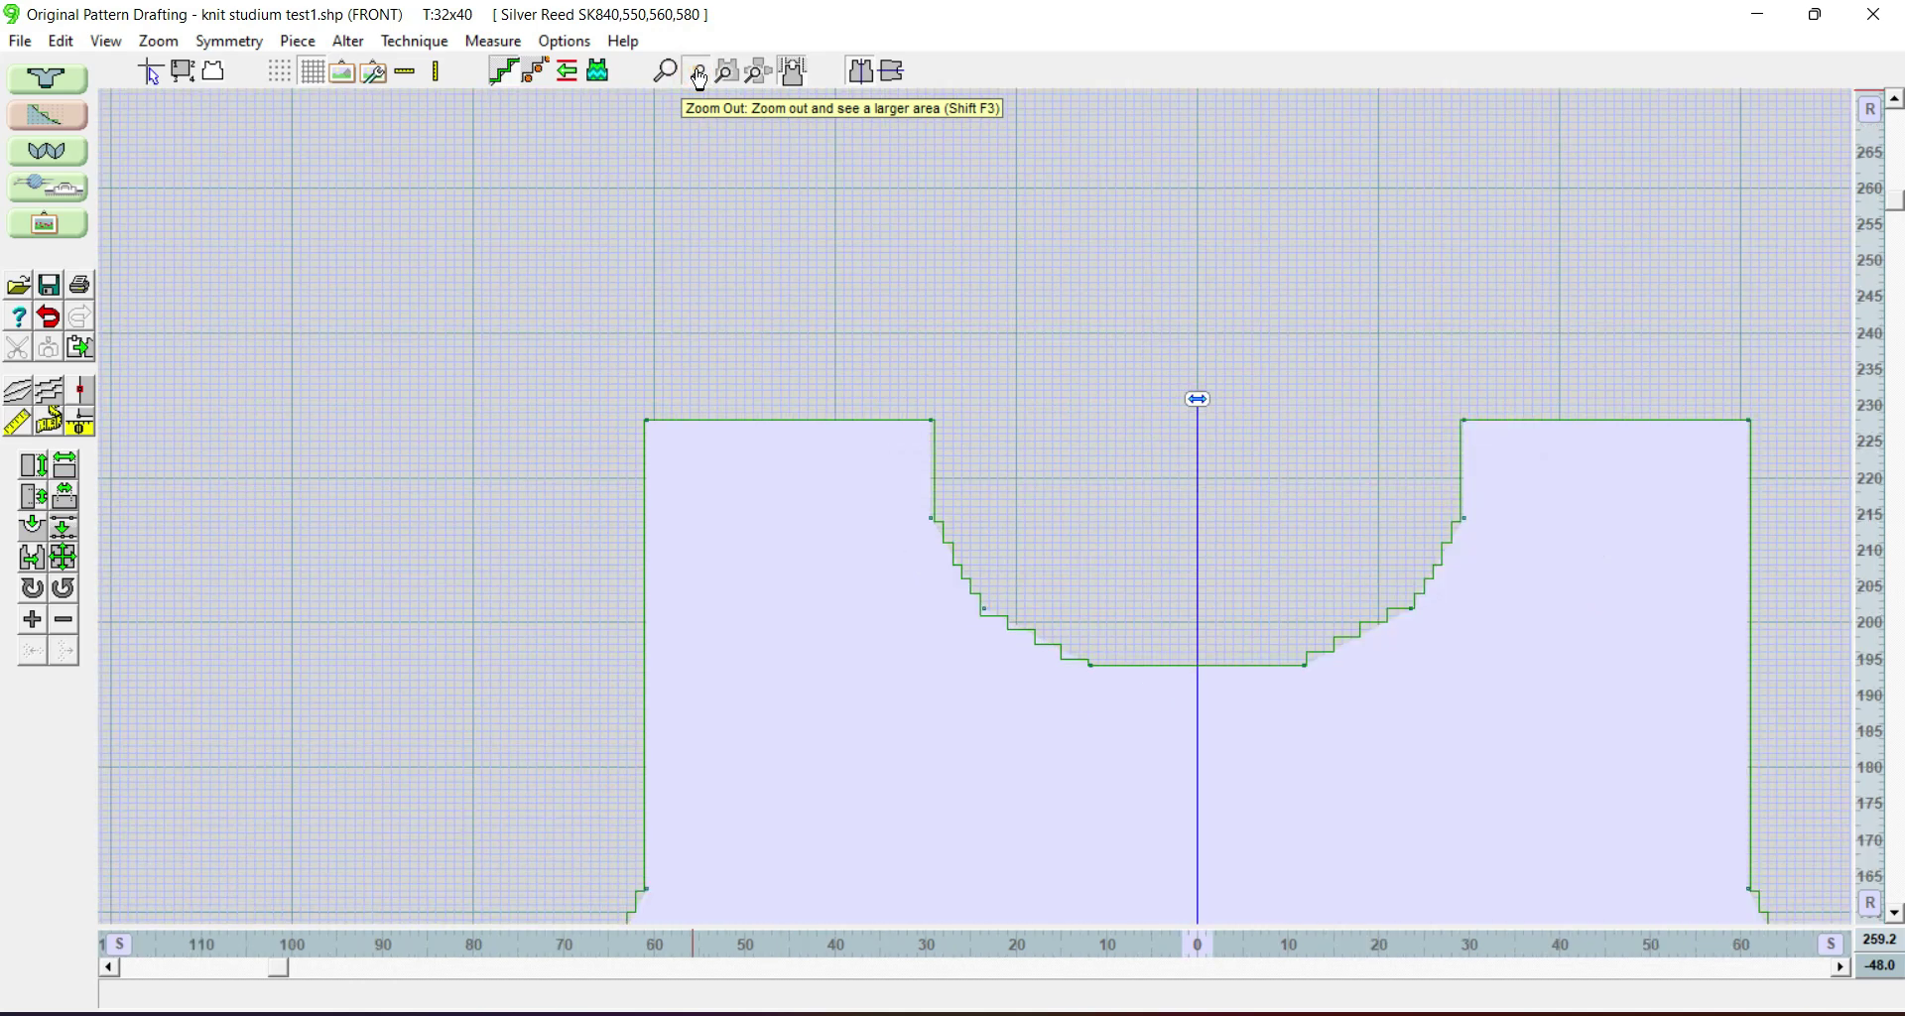
pyautogui.click(700, 78)
pyautogui.click(699, 78)
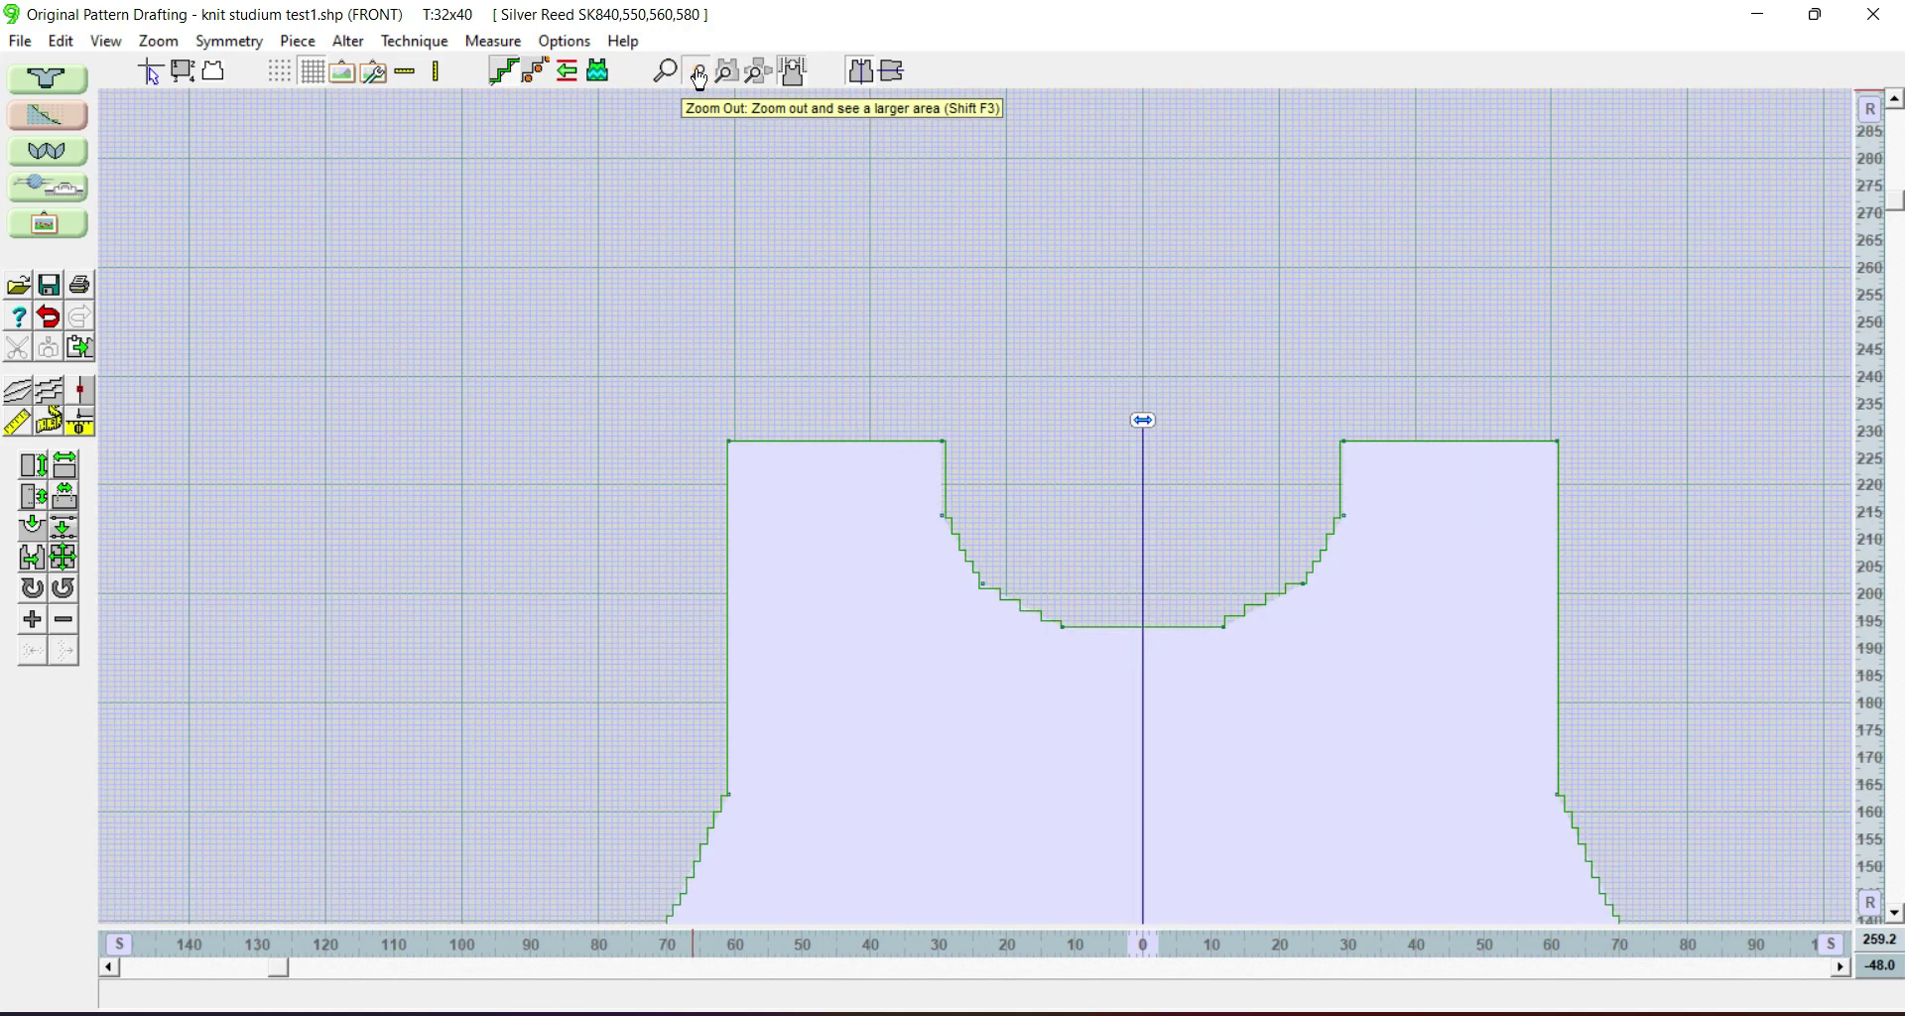
pyautogui.click(699, 78)
pyautogui.click(700, 78)
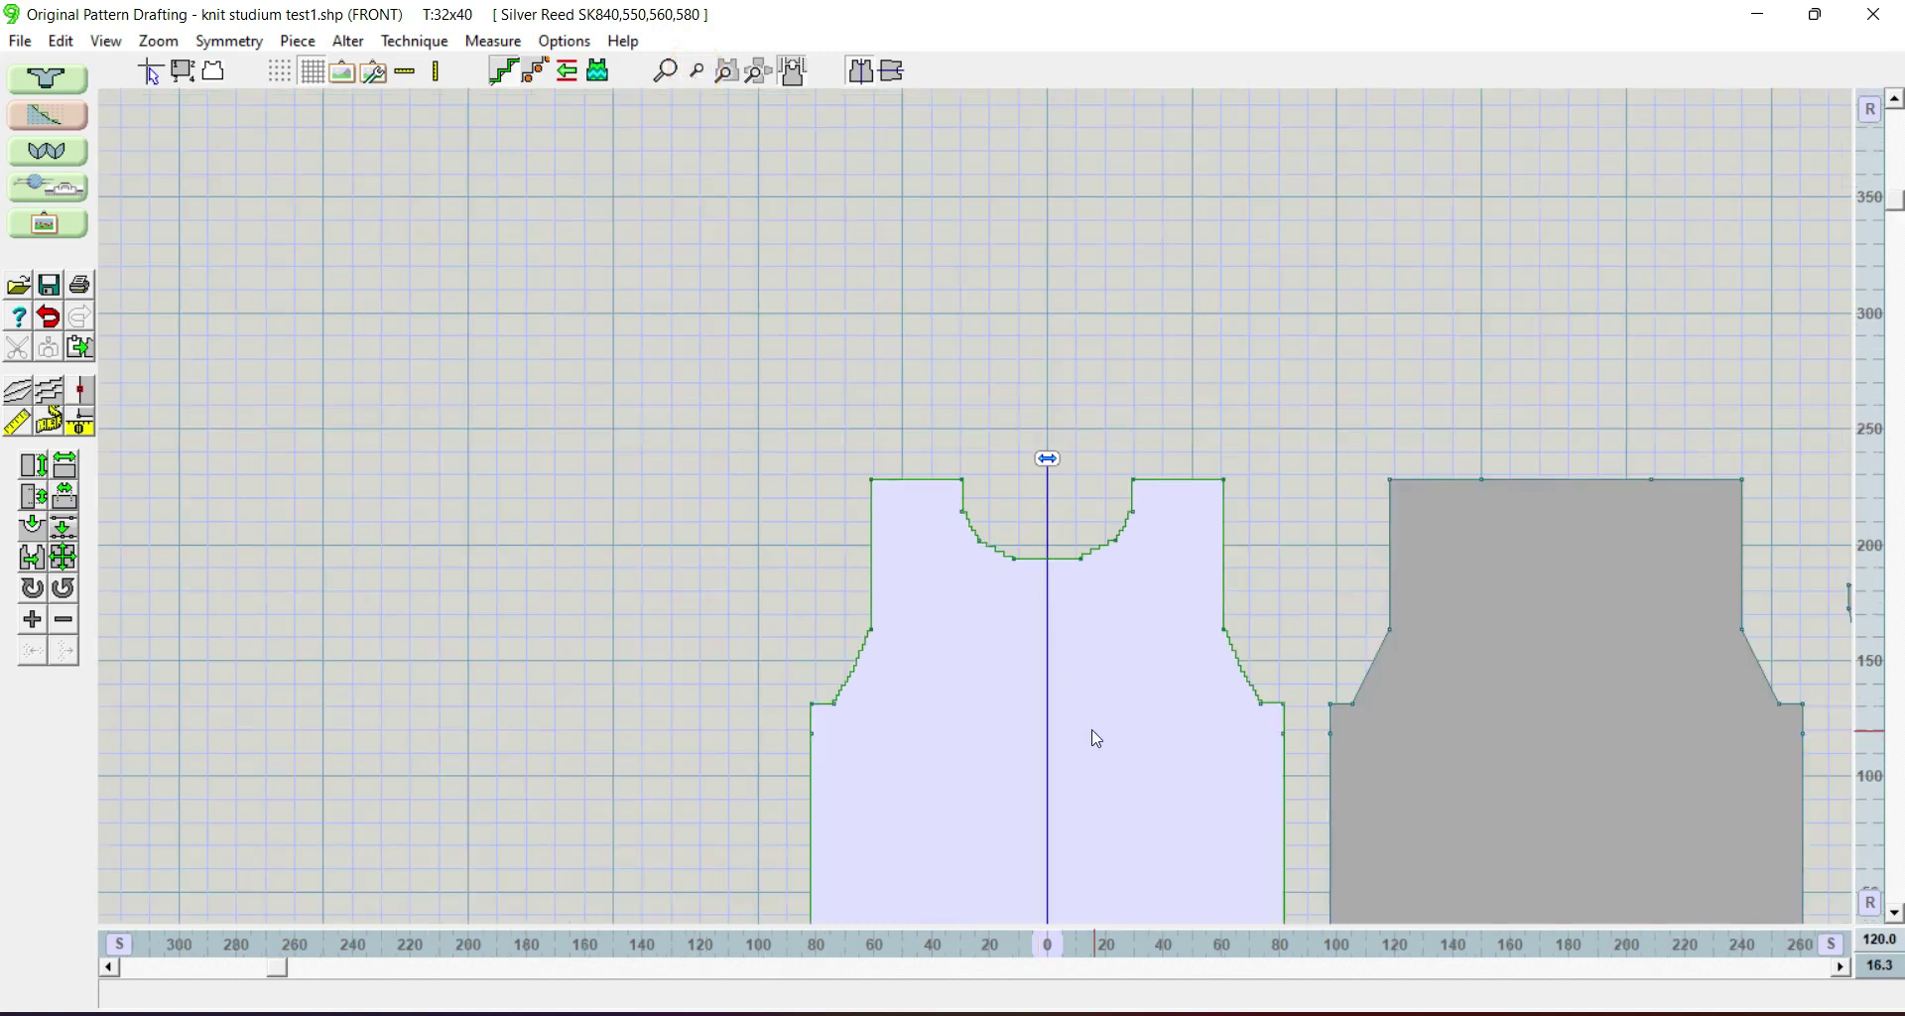
pyautogui.scroll(2, 1085, 738)
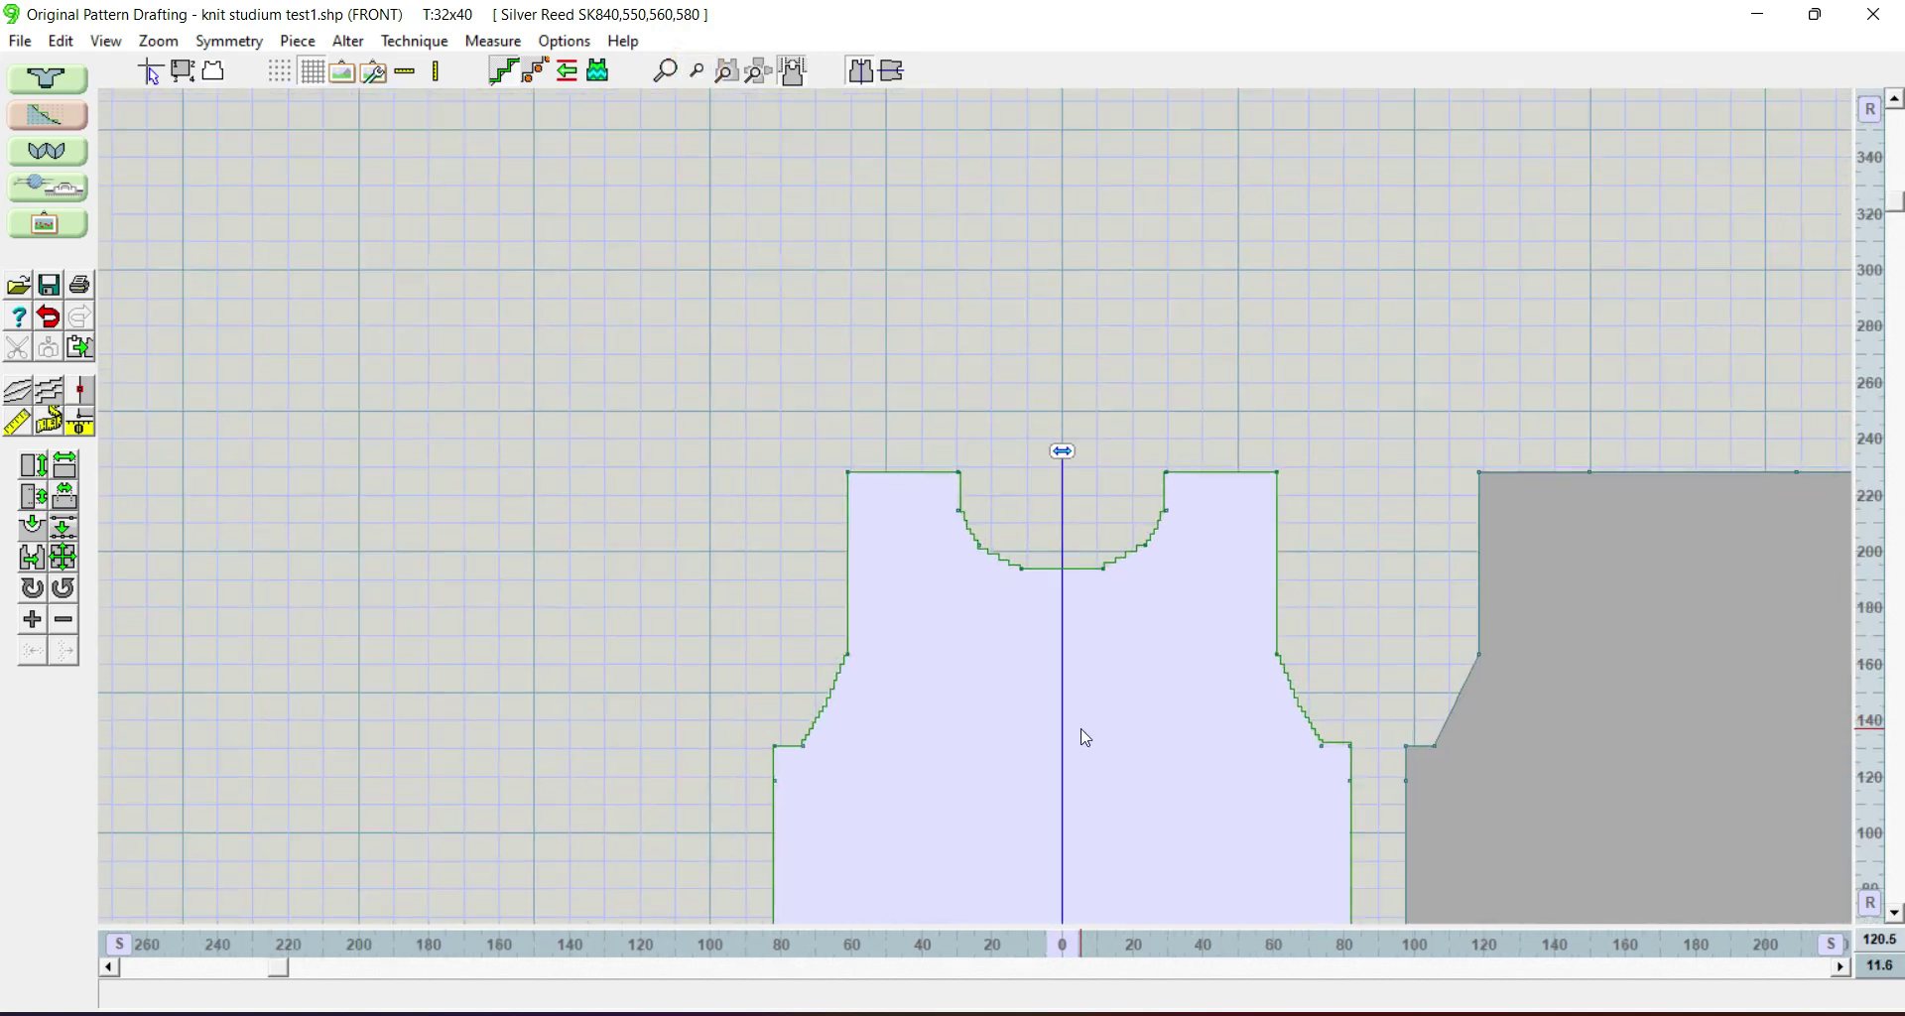
pyautogui.scroll(4, 1085, 738)
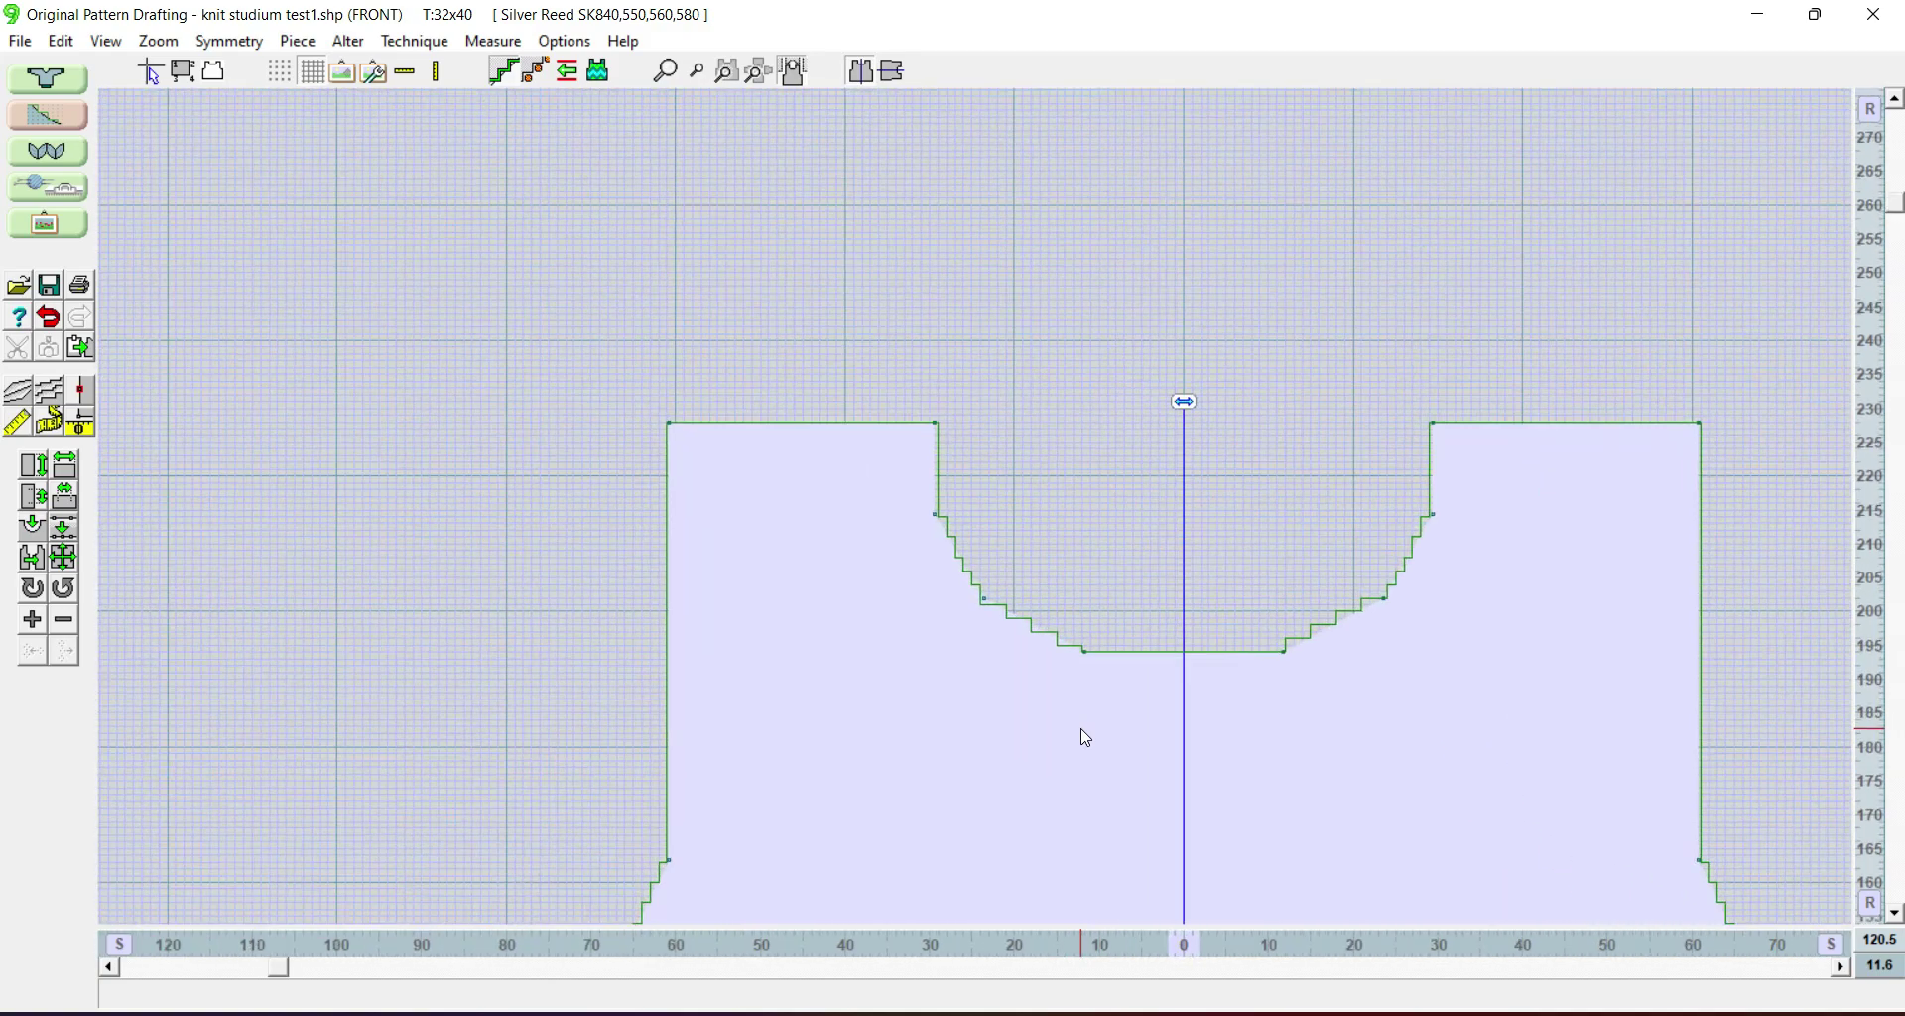
pyautogui.scroll(-4, 1085, 737)
pyautogui.scroll(-3, 1084, 737)
pyautogui.scroll(3, 1085, 737)
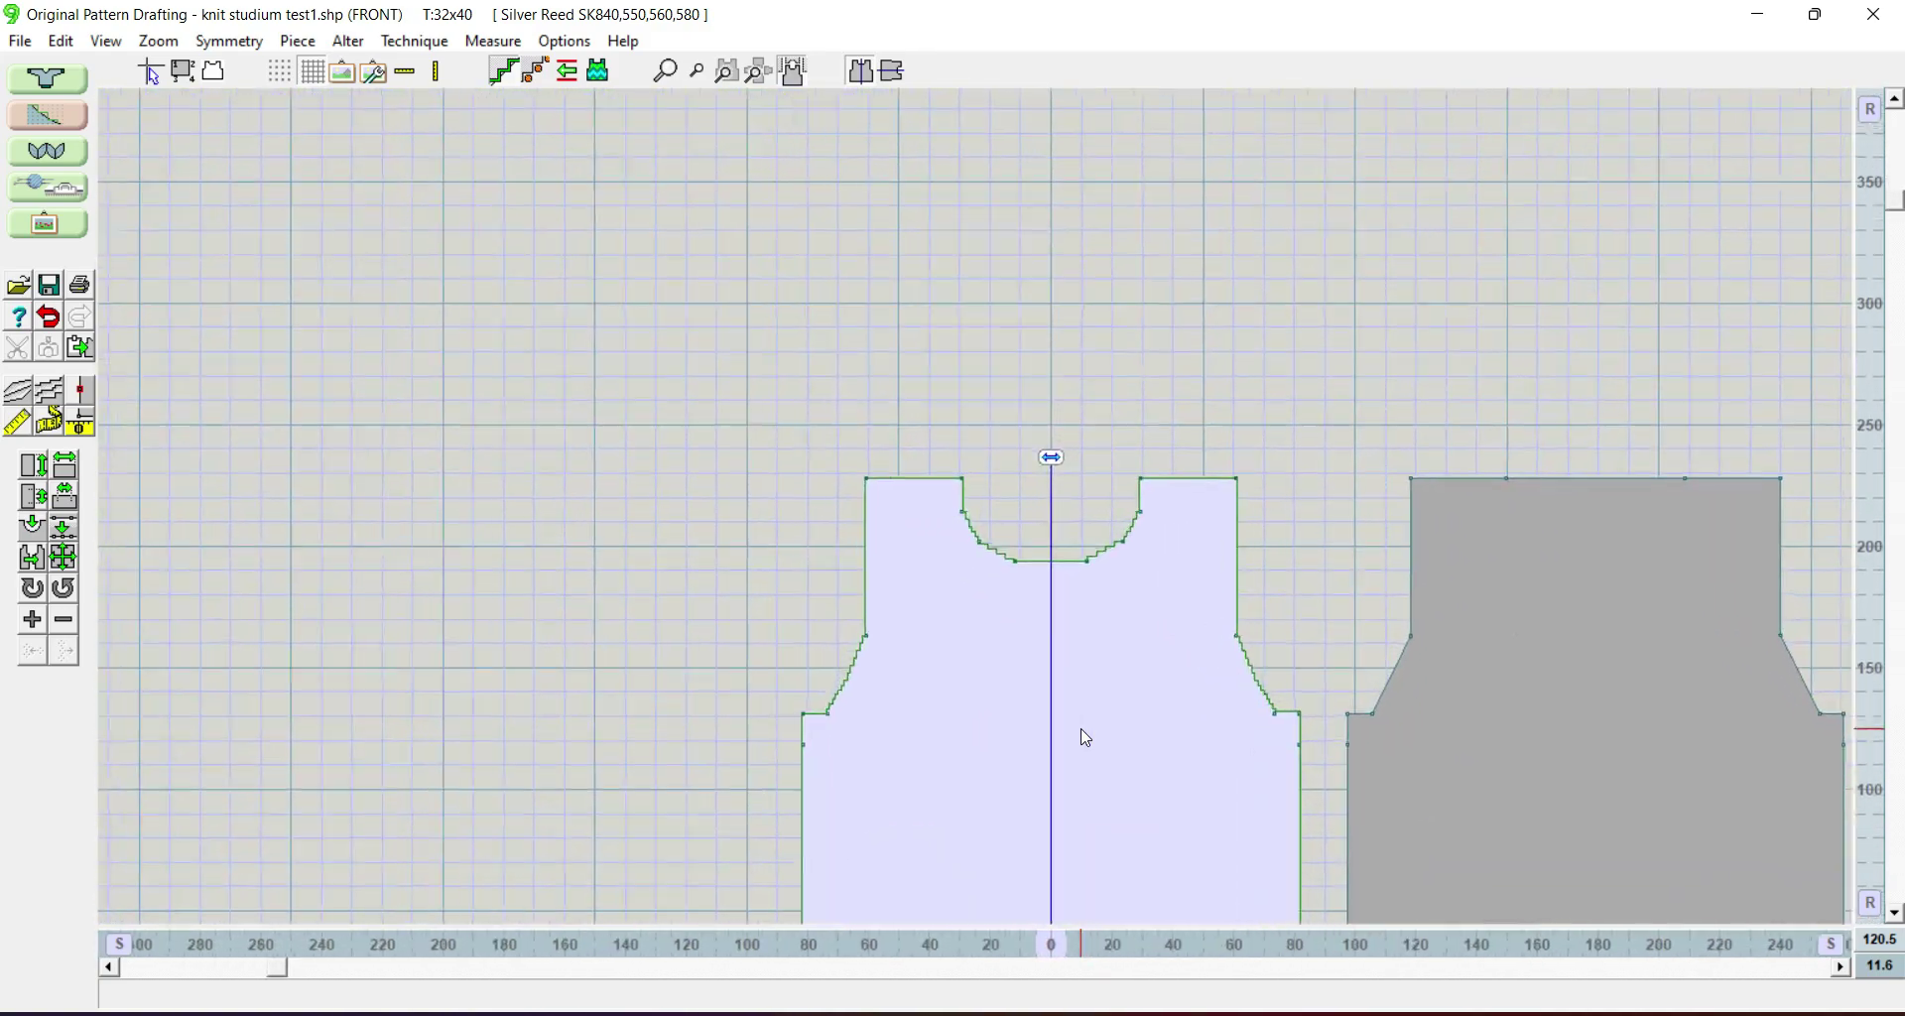
pyautogui.scroll(1, 1085, 737)
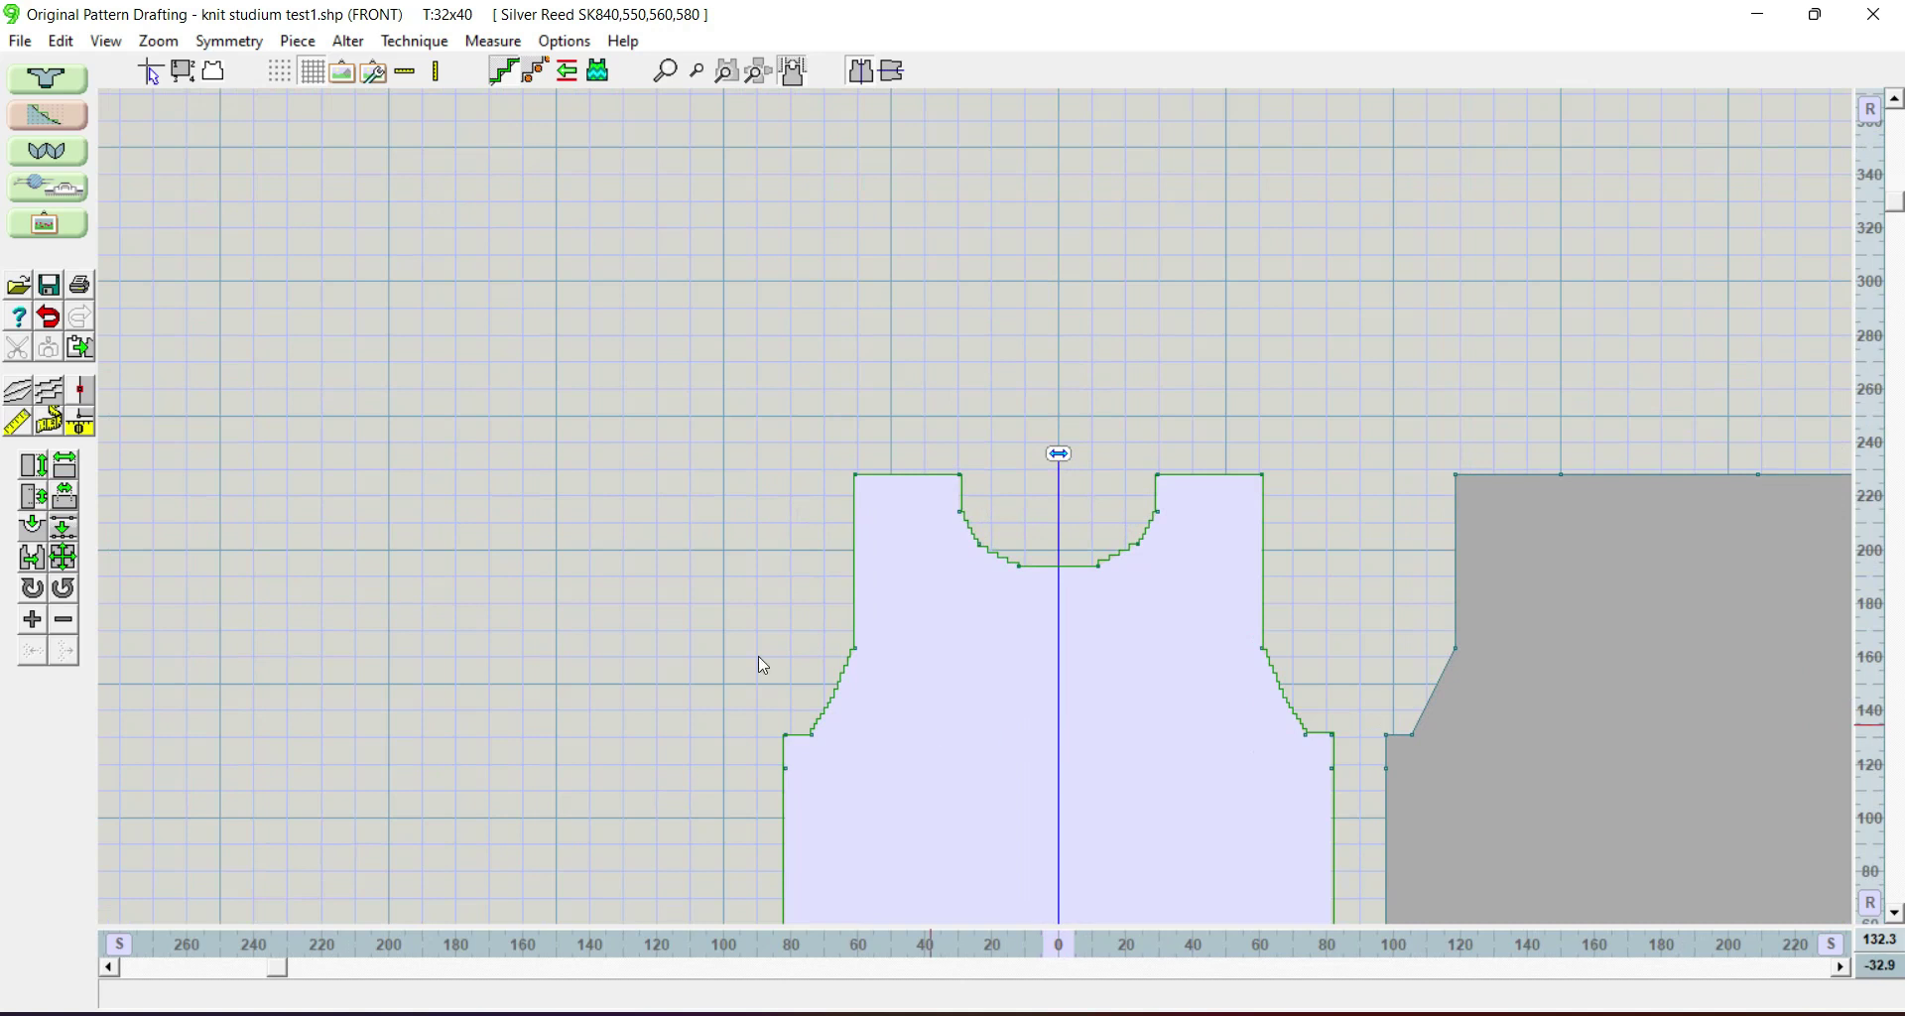
# Step: Fit the front piece and the whole garment to the view in turn, and toggle the other pieces off and on
pyautogui.click(727, 80)
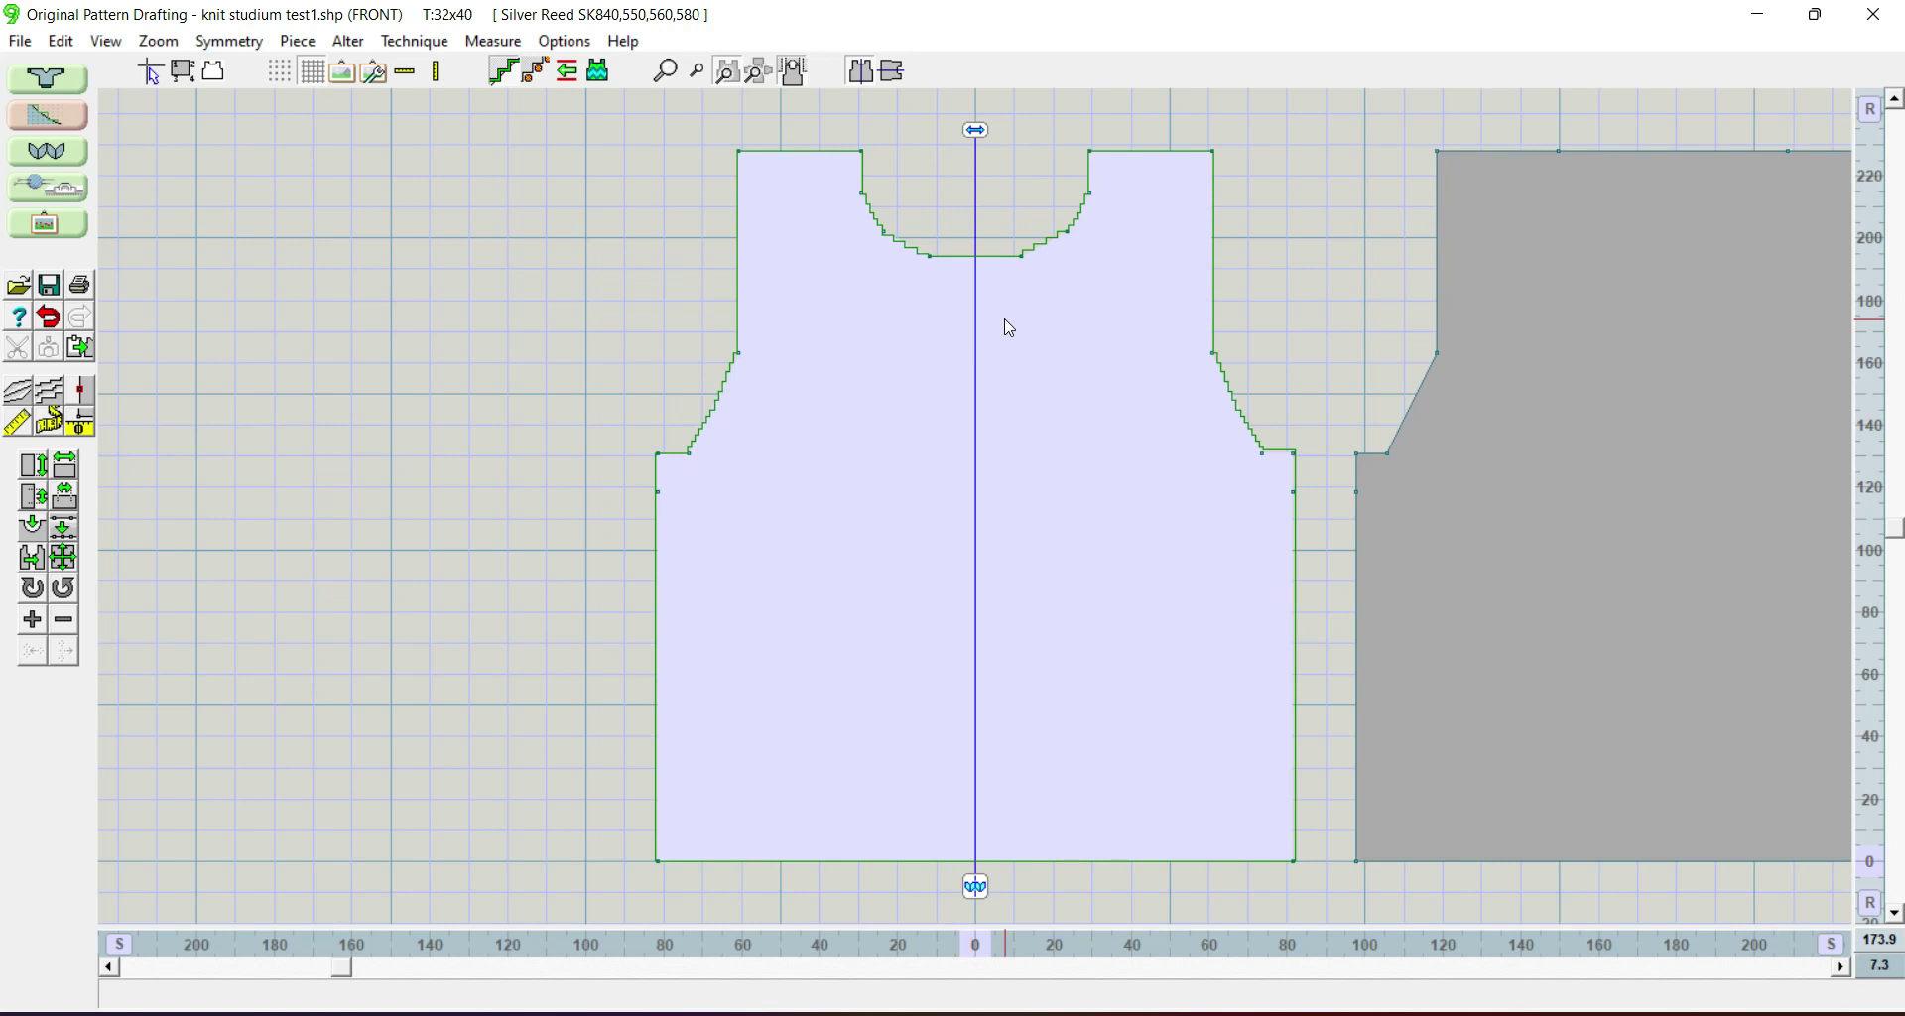
pyautogui.click(759, 73)
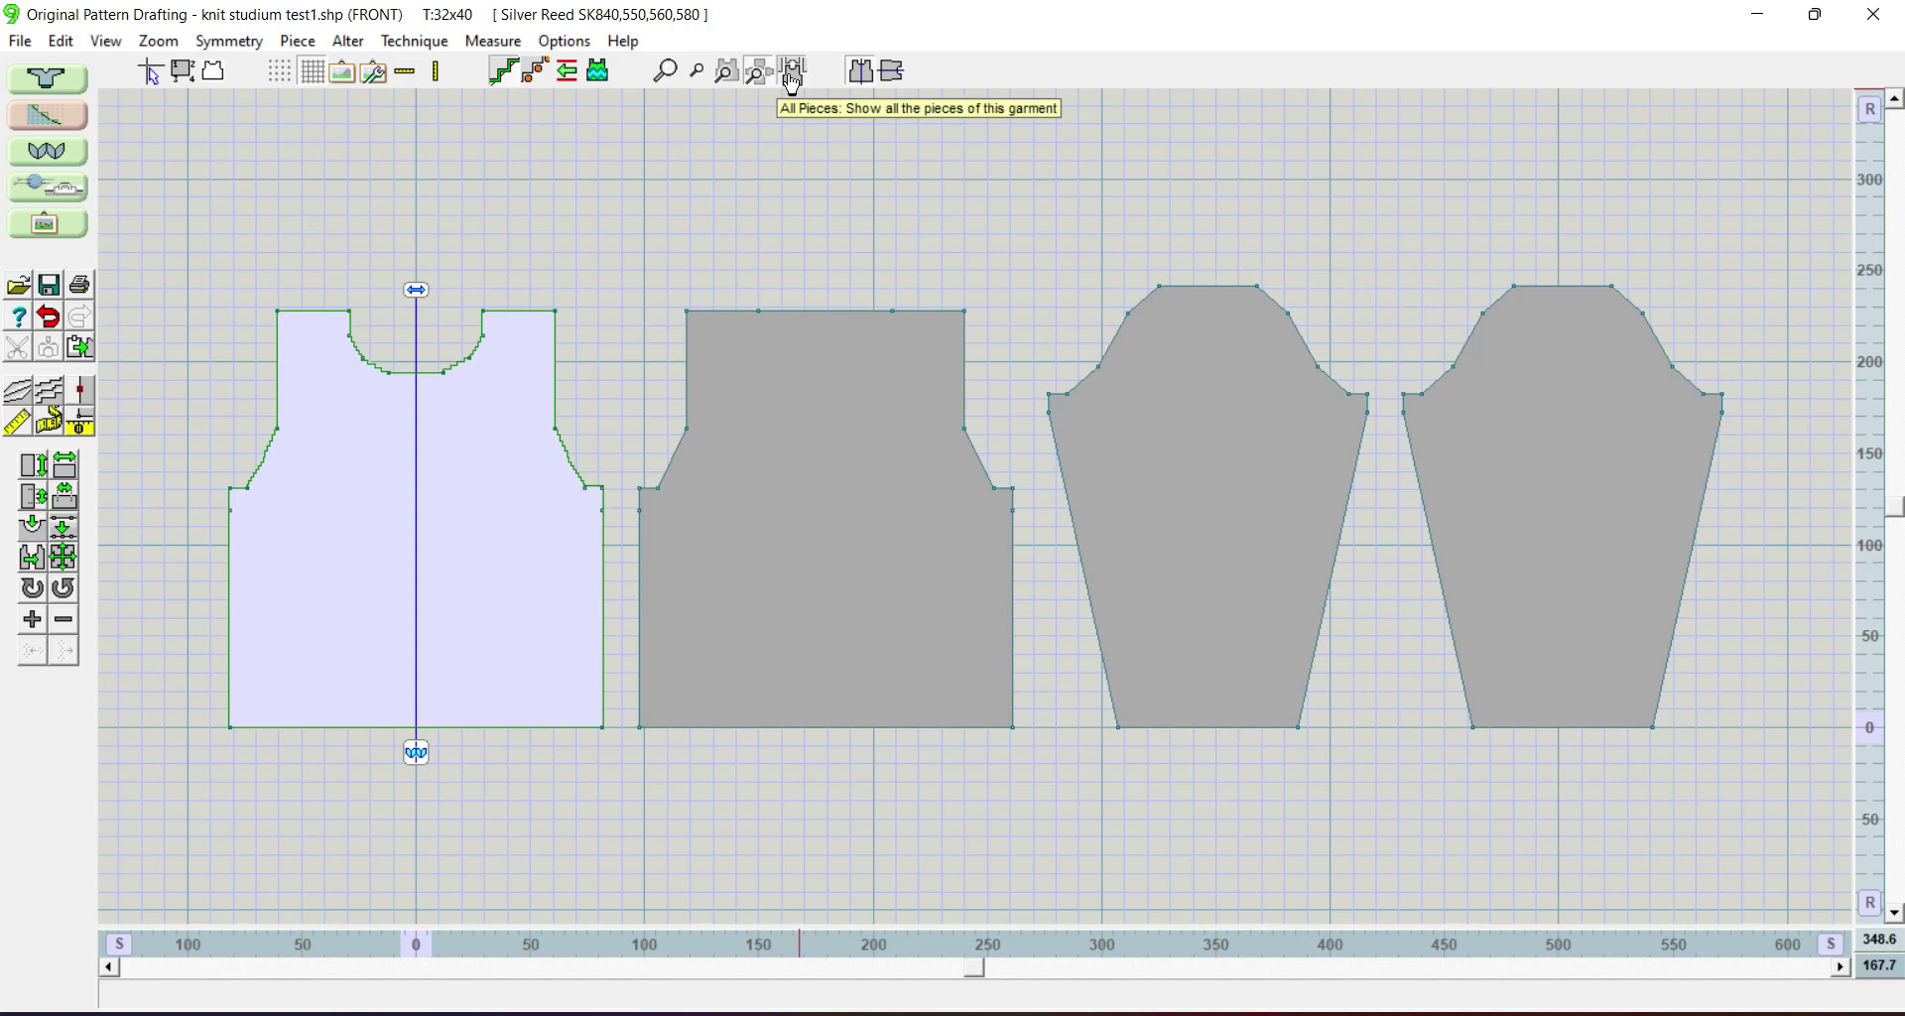
pyautogui.click(792, 72)
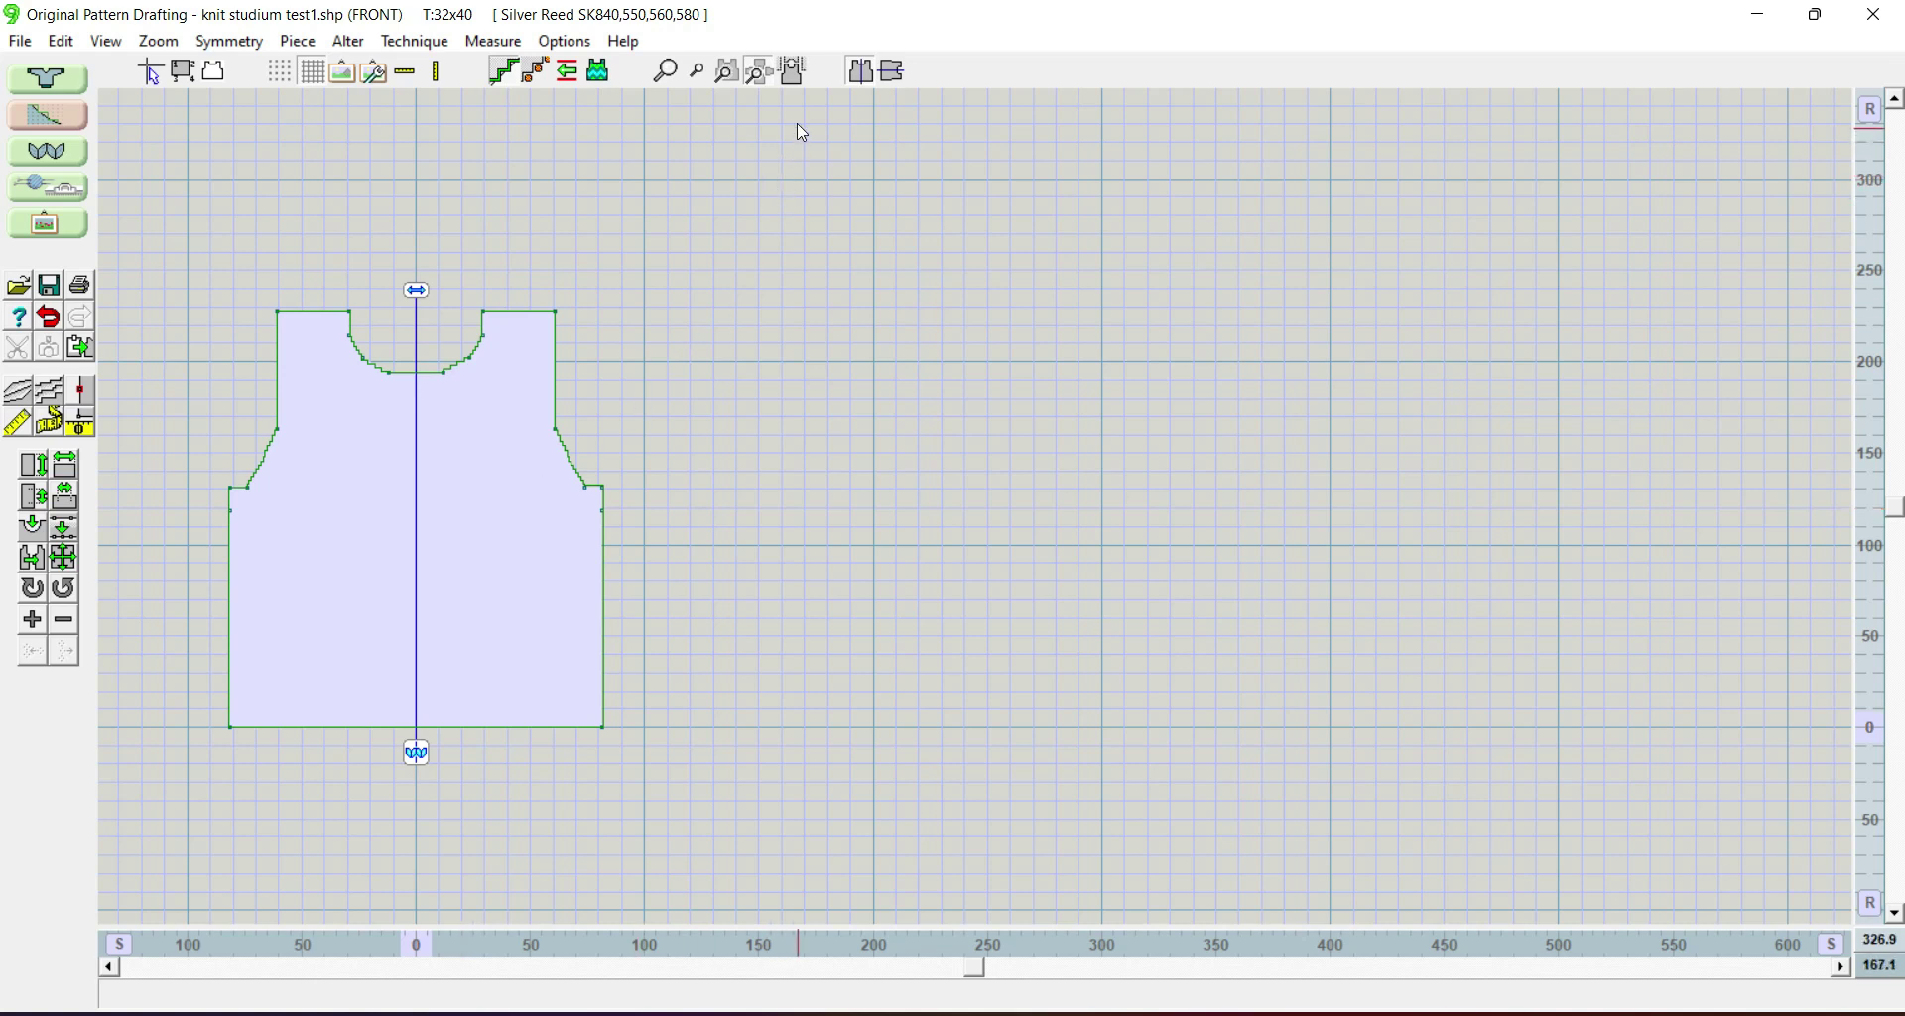
pyautogui.click(794, 71)
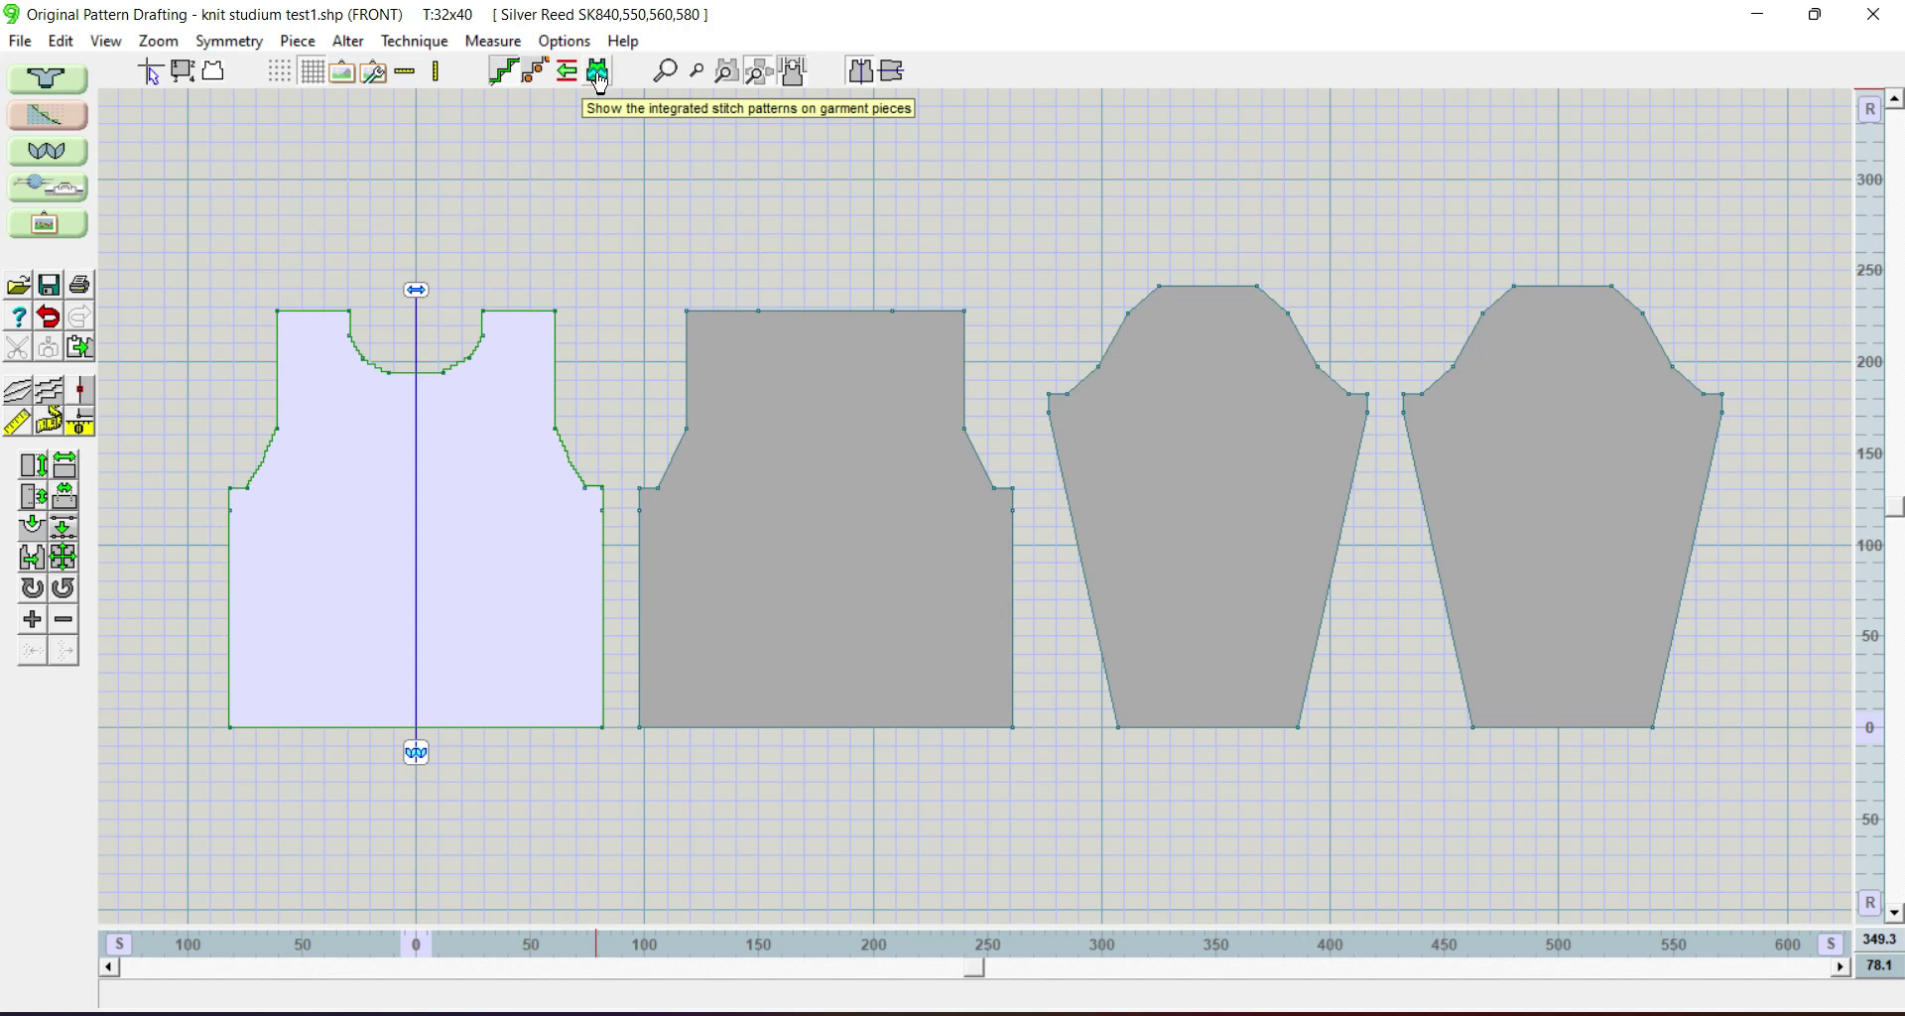
# Step: Make the back piece active, followed by the right sleeve
pyautogui.click(714, 525)
pyautogui.click(1137, 484)
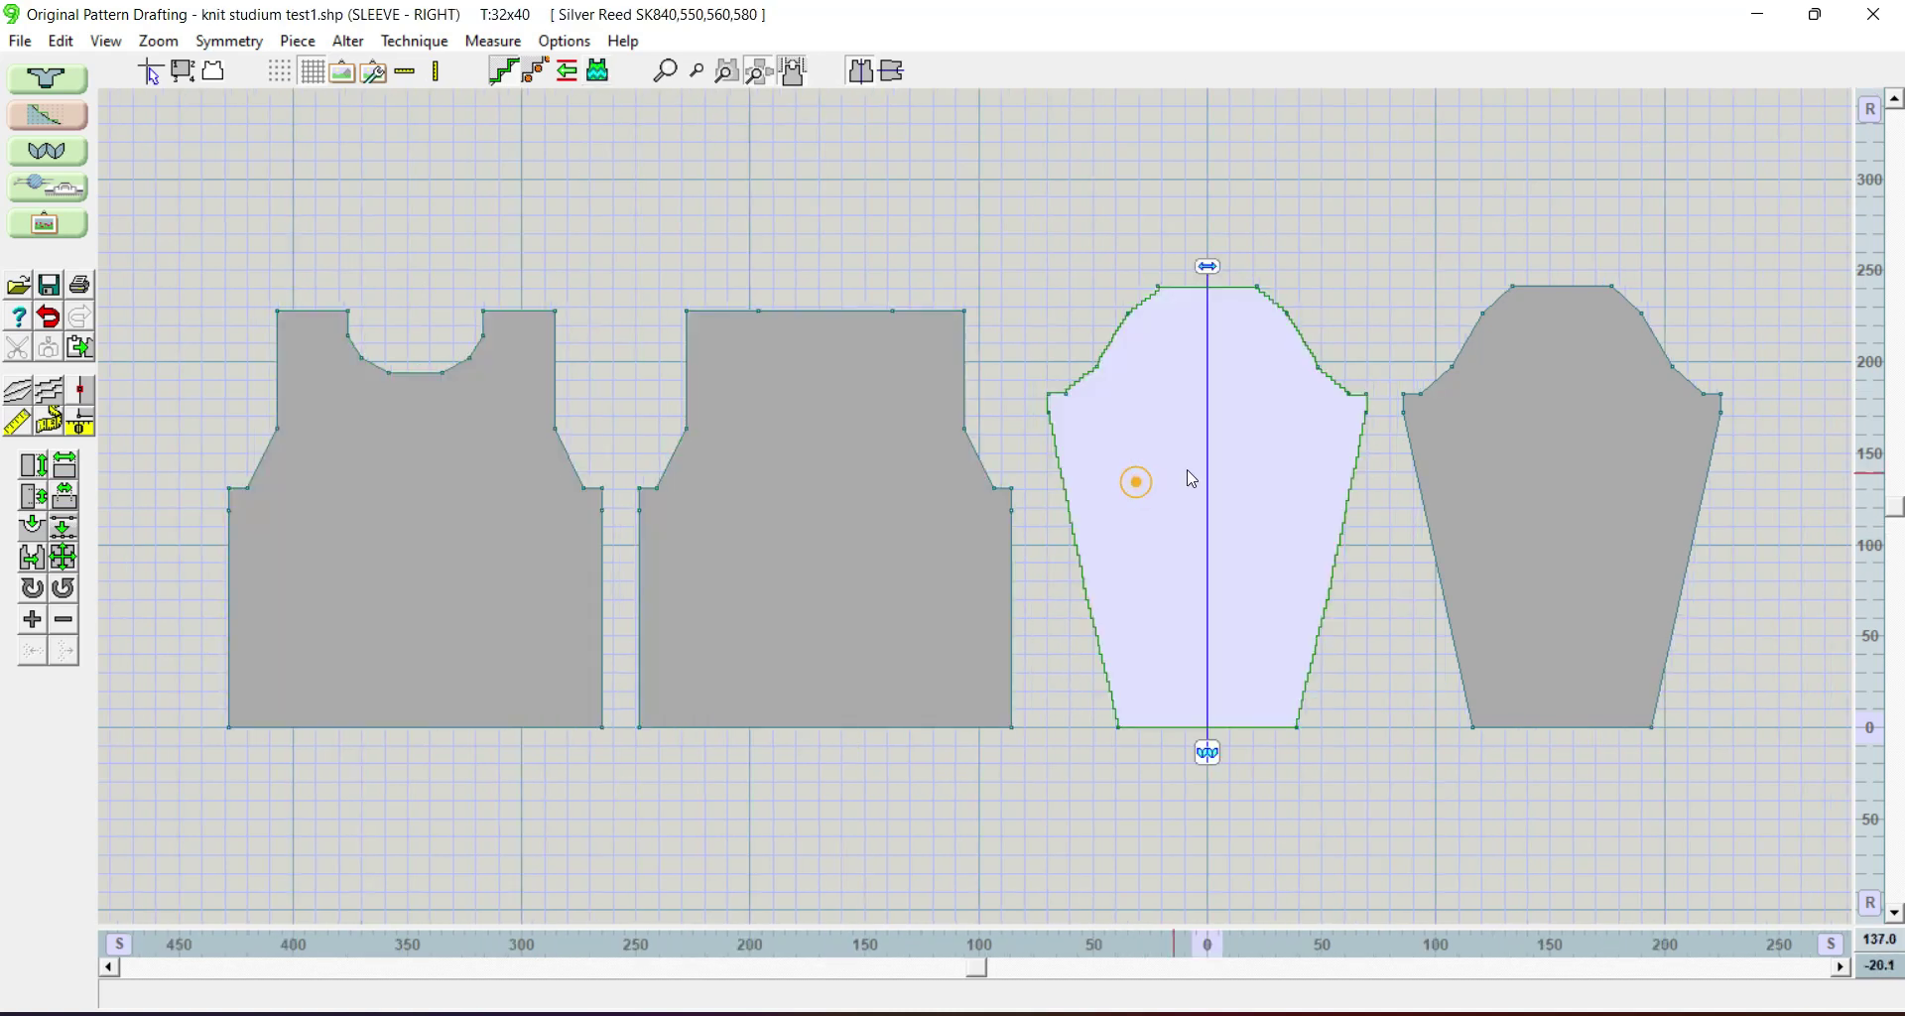
# Step: Make the front piece active, open the stitch pattern library and browse the Brother subfolders and the Silver Reed folder
pyautogui.click(413, 498)
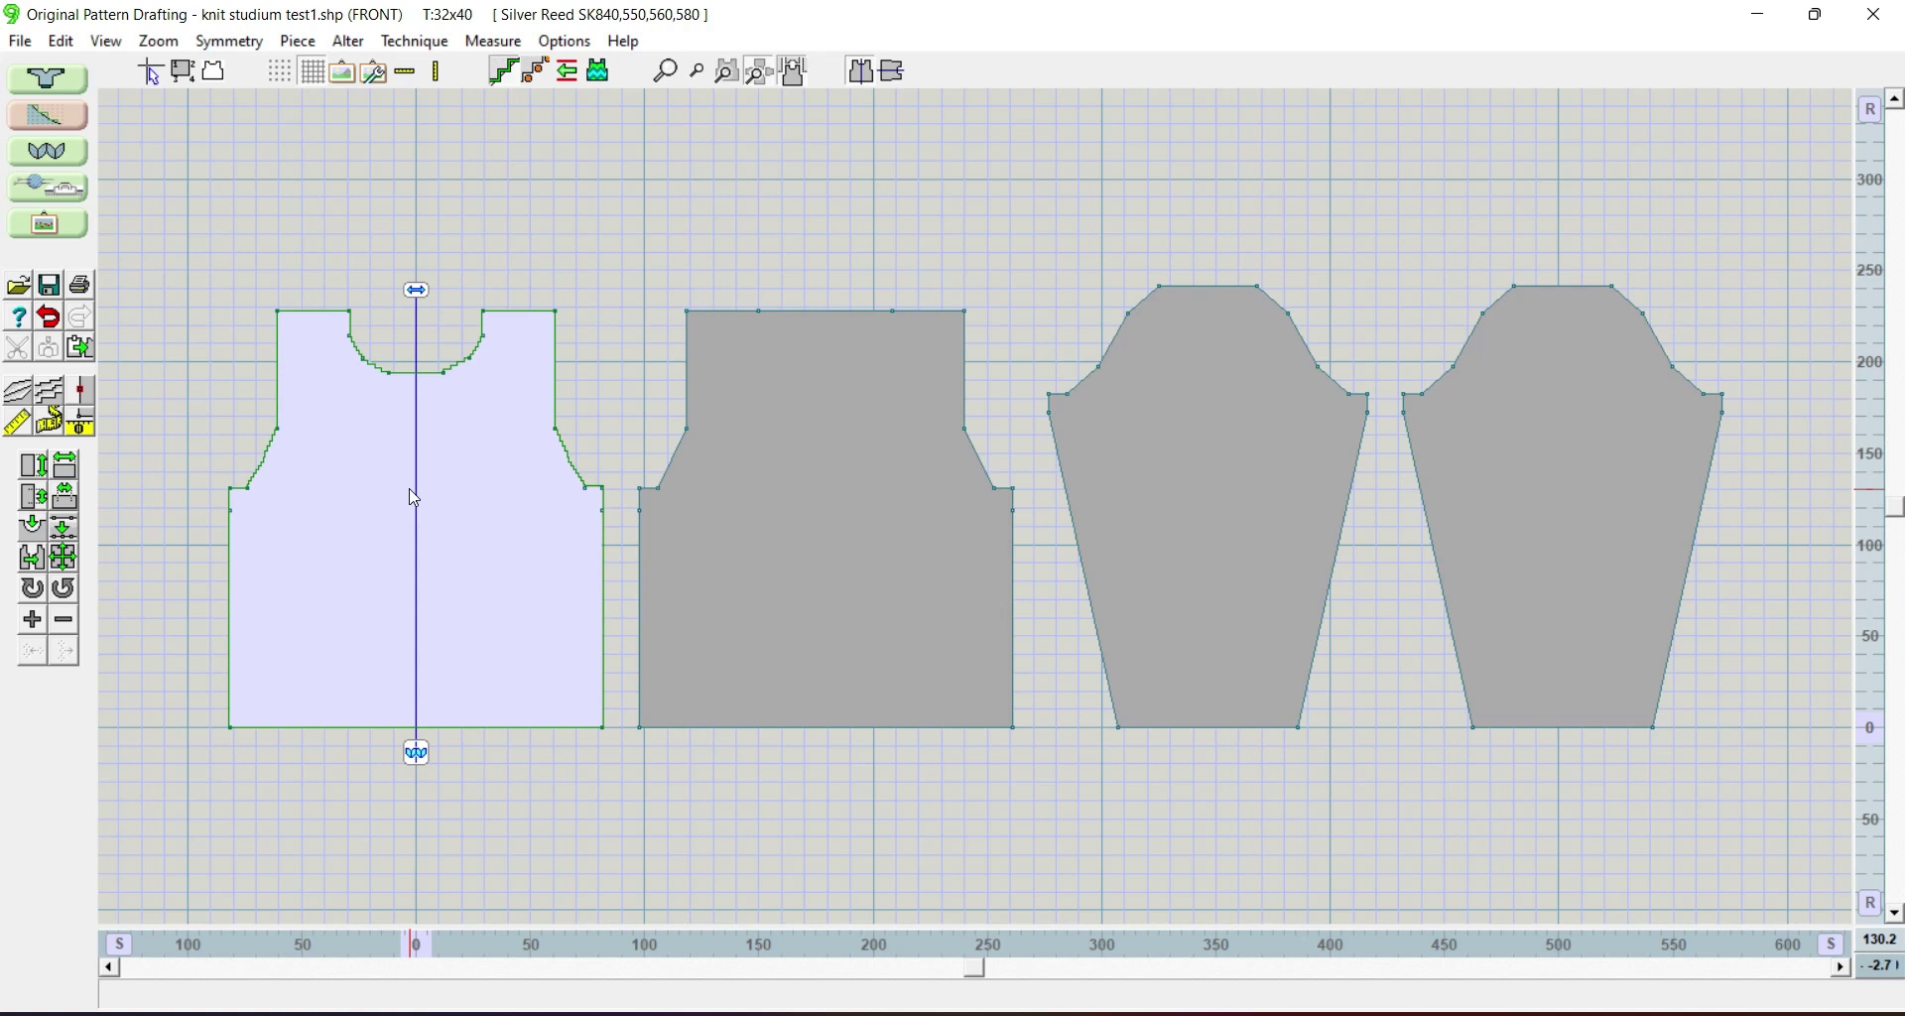
pyautogui.click(600, 72)
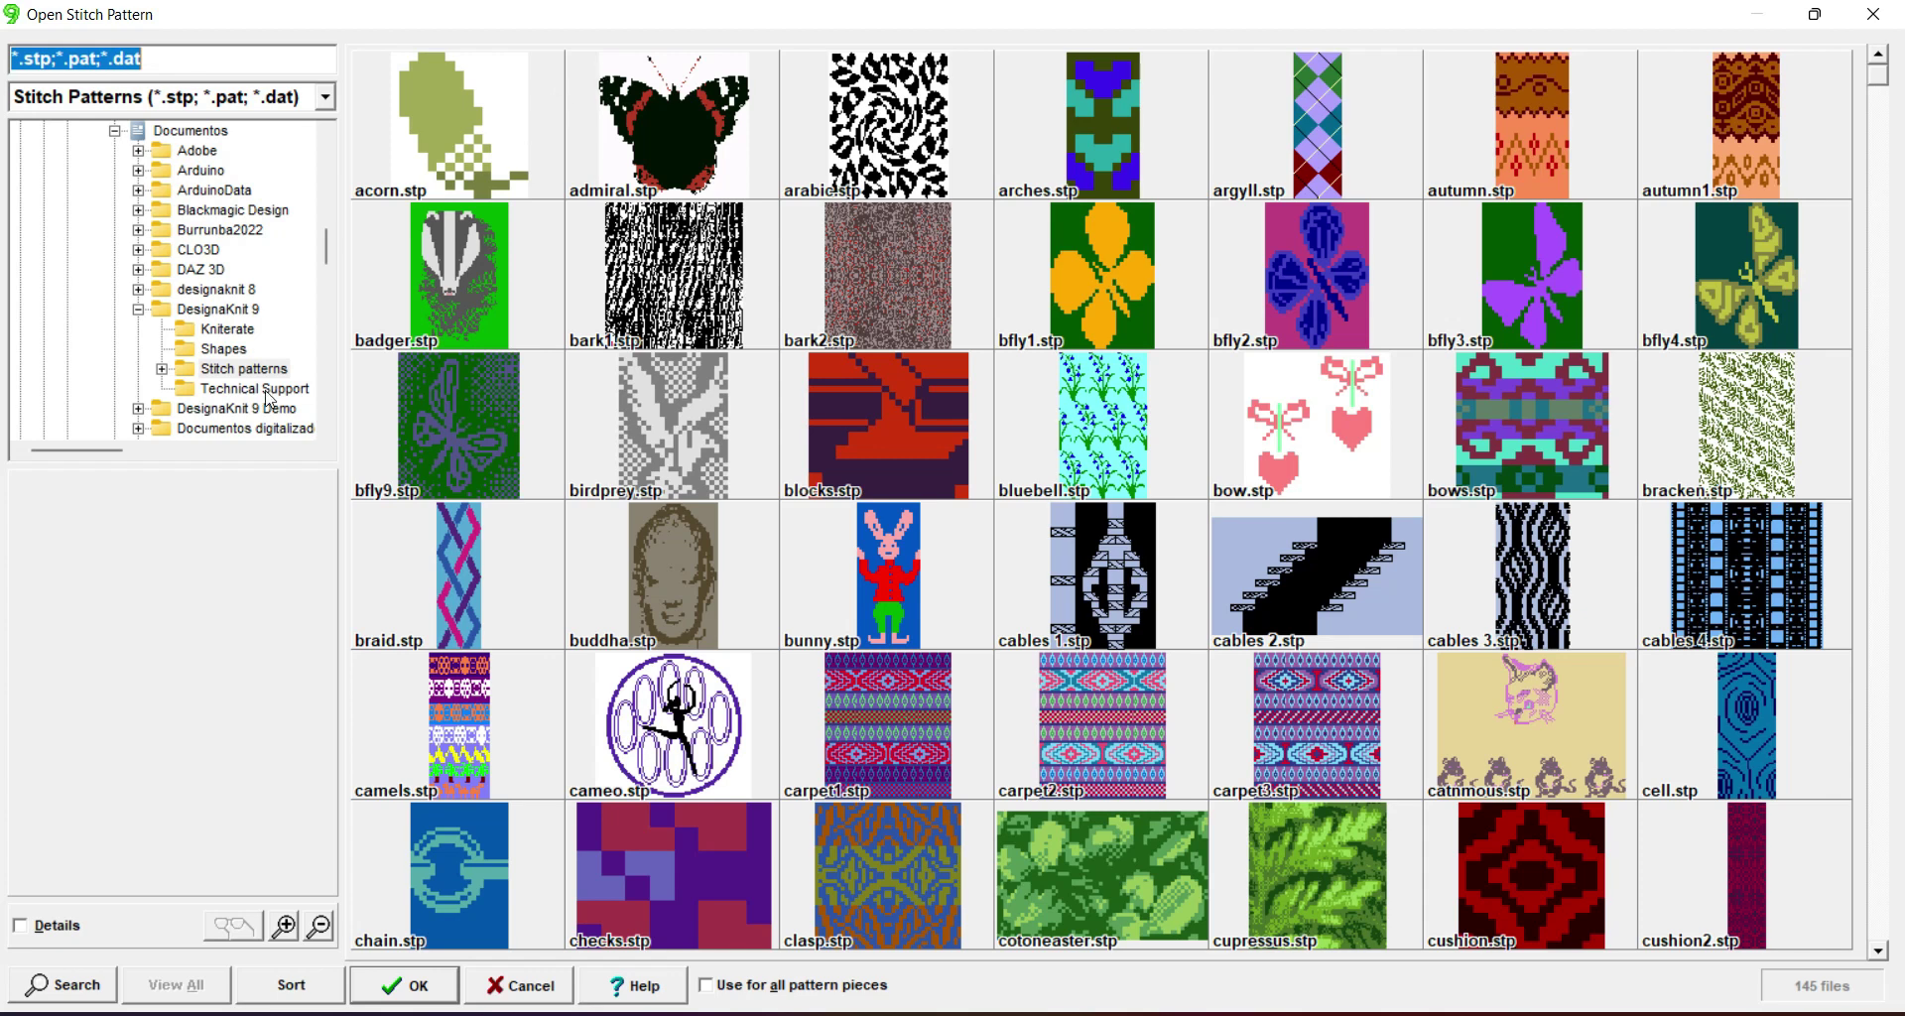
pyautogui.click(162, 371)
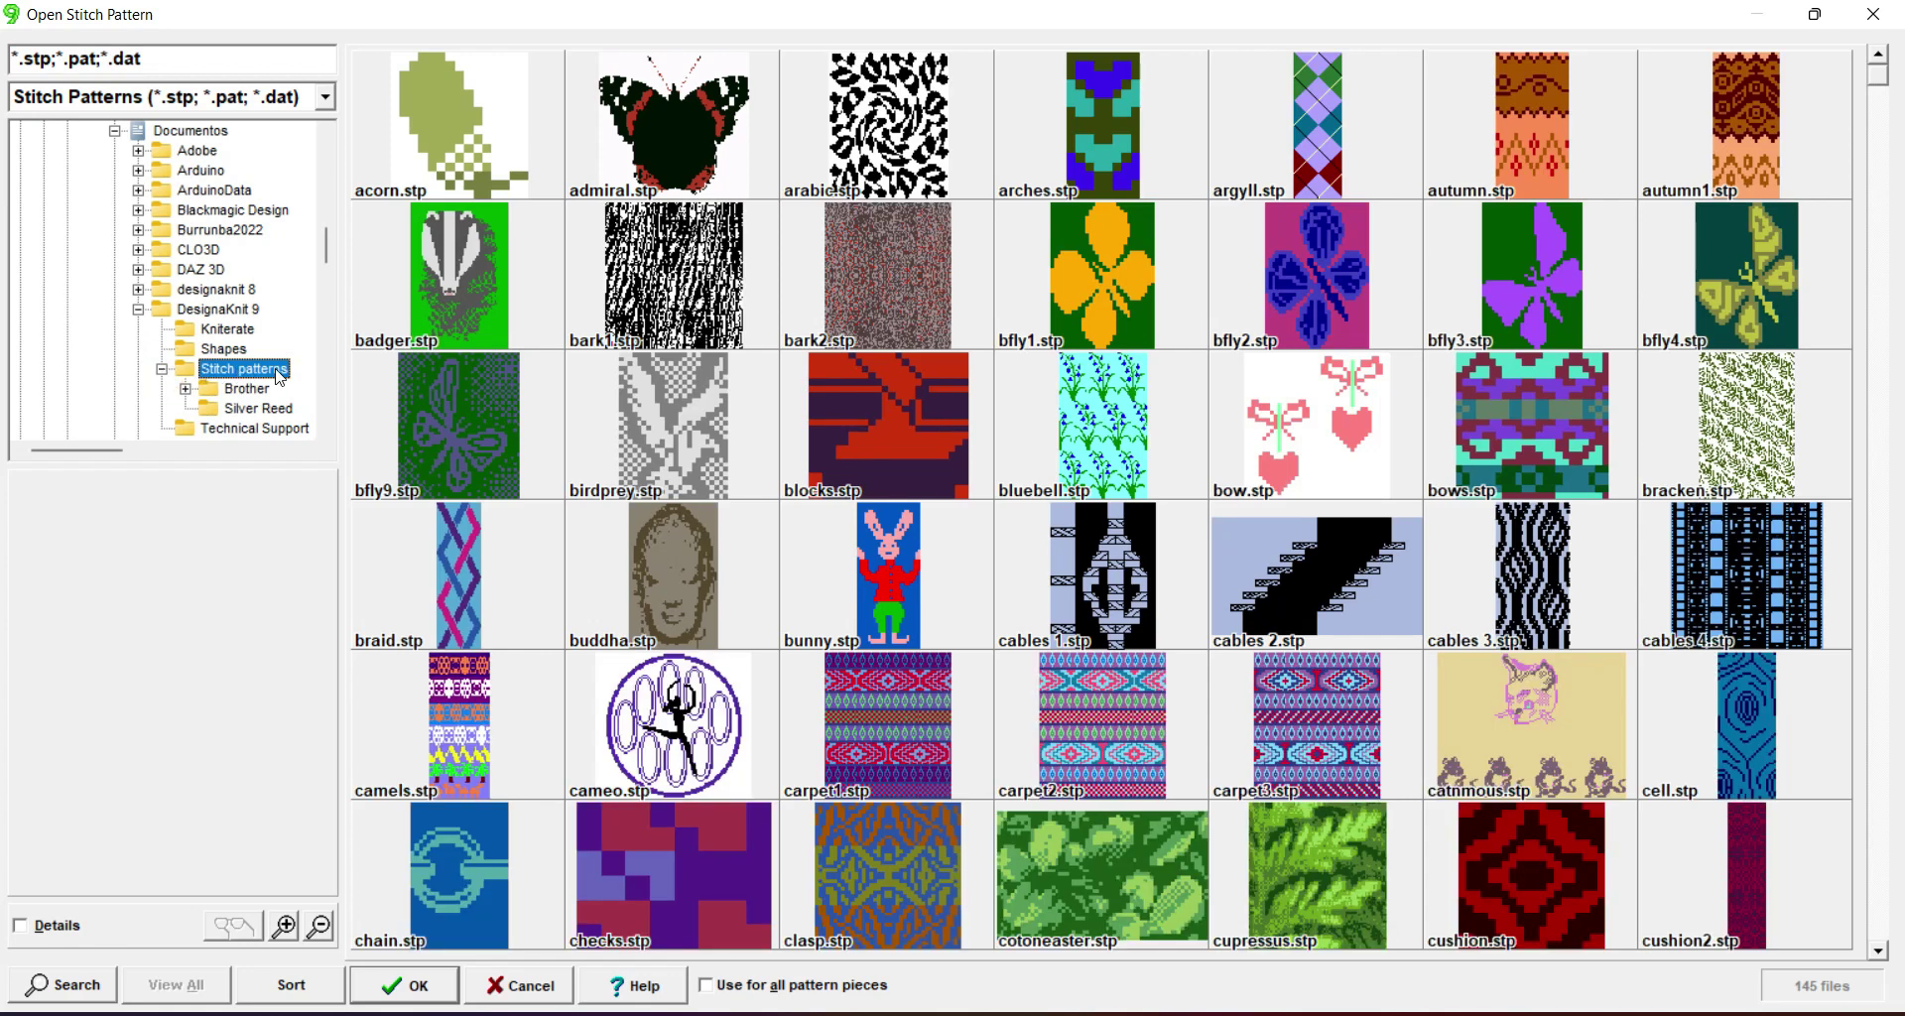
pyautogui.click(212, 393)
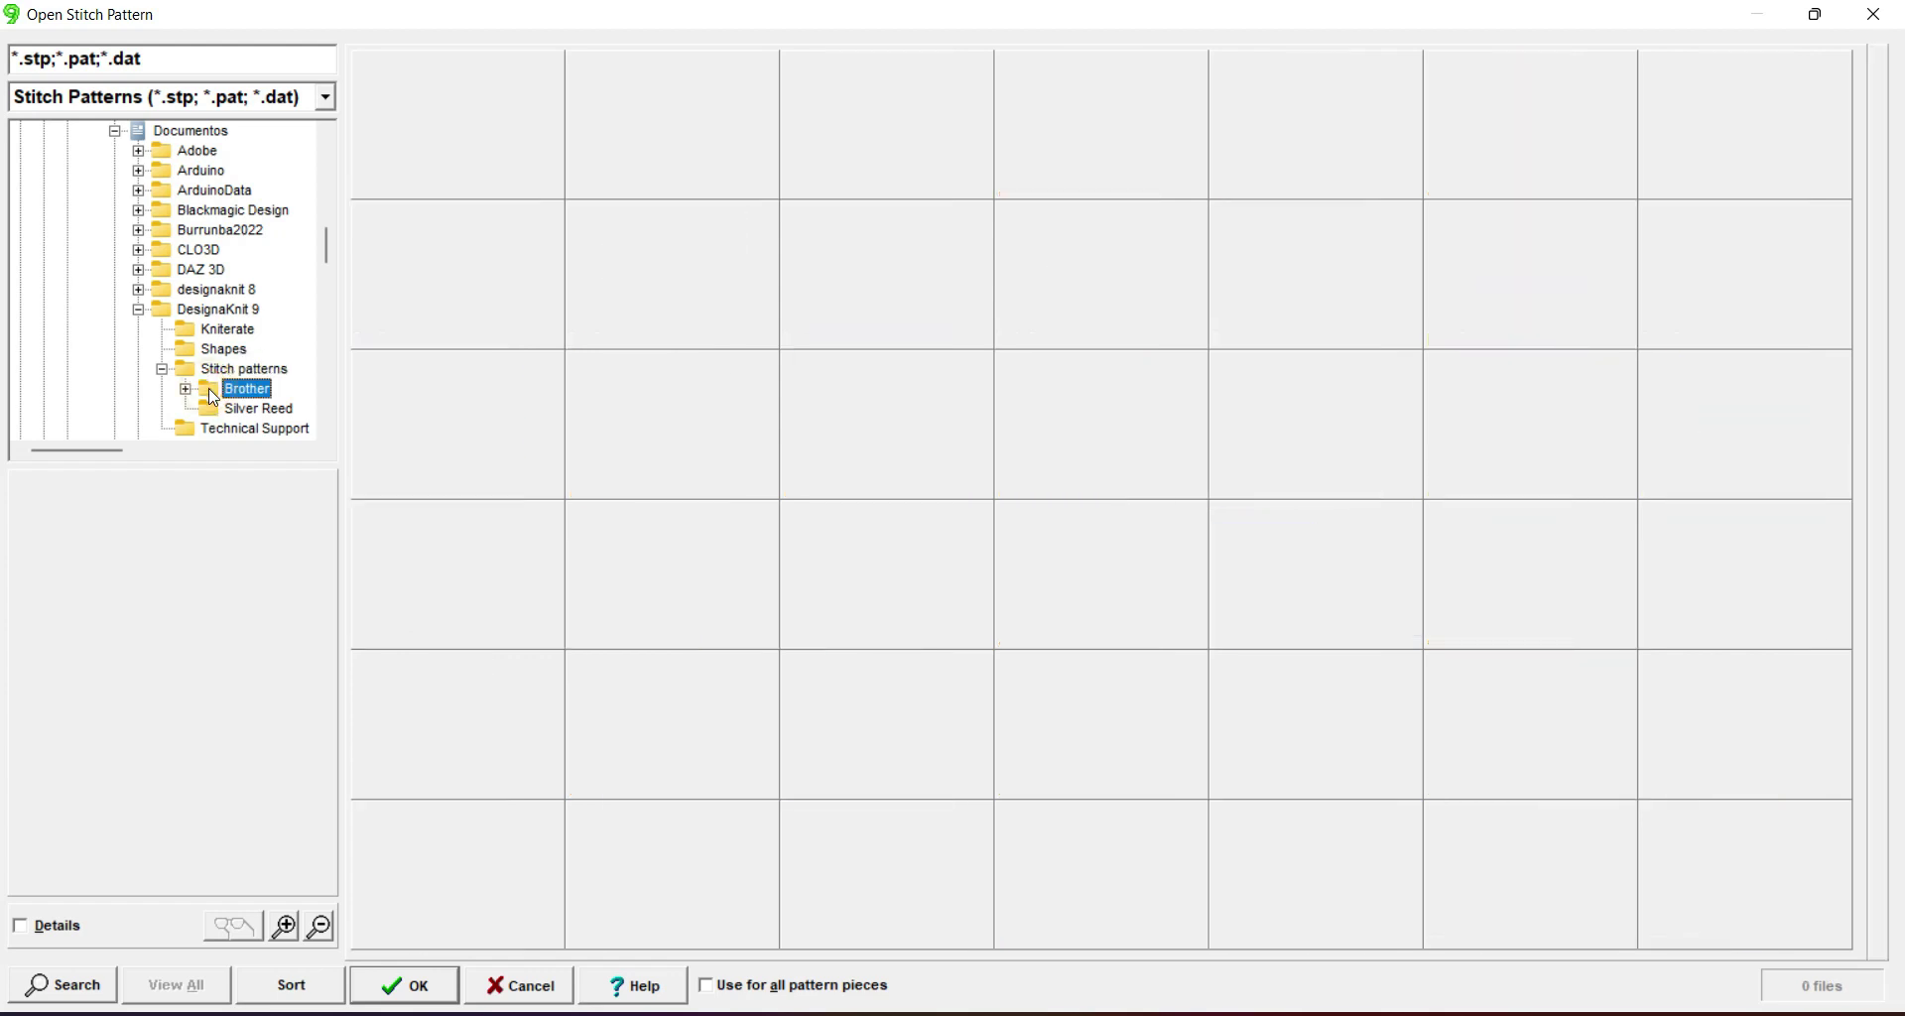
pyautogui.doubleClick(213, 395)
pyautogui.click(230, 427)
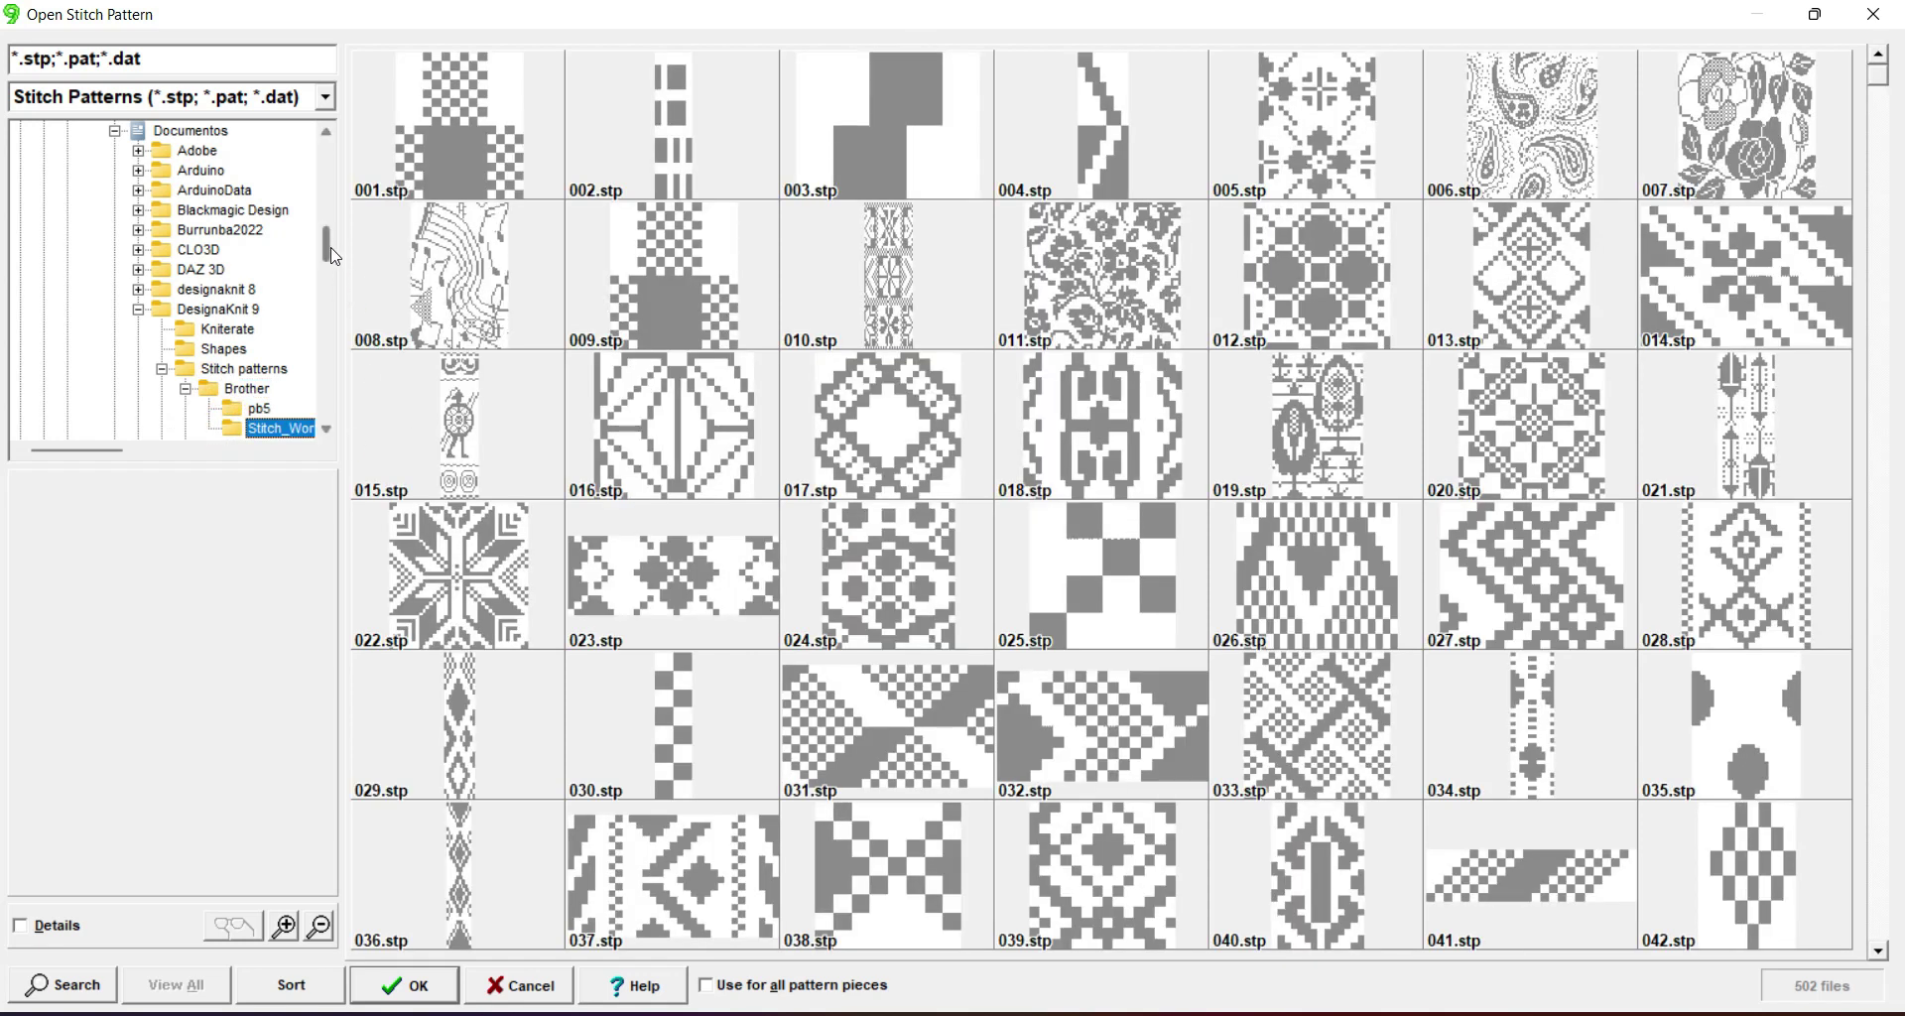
pyautogui.moveTo(334, 257); pyautogui.dragTo(331, 264)
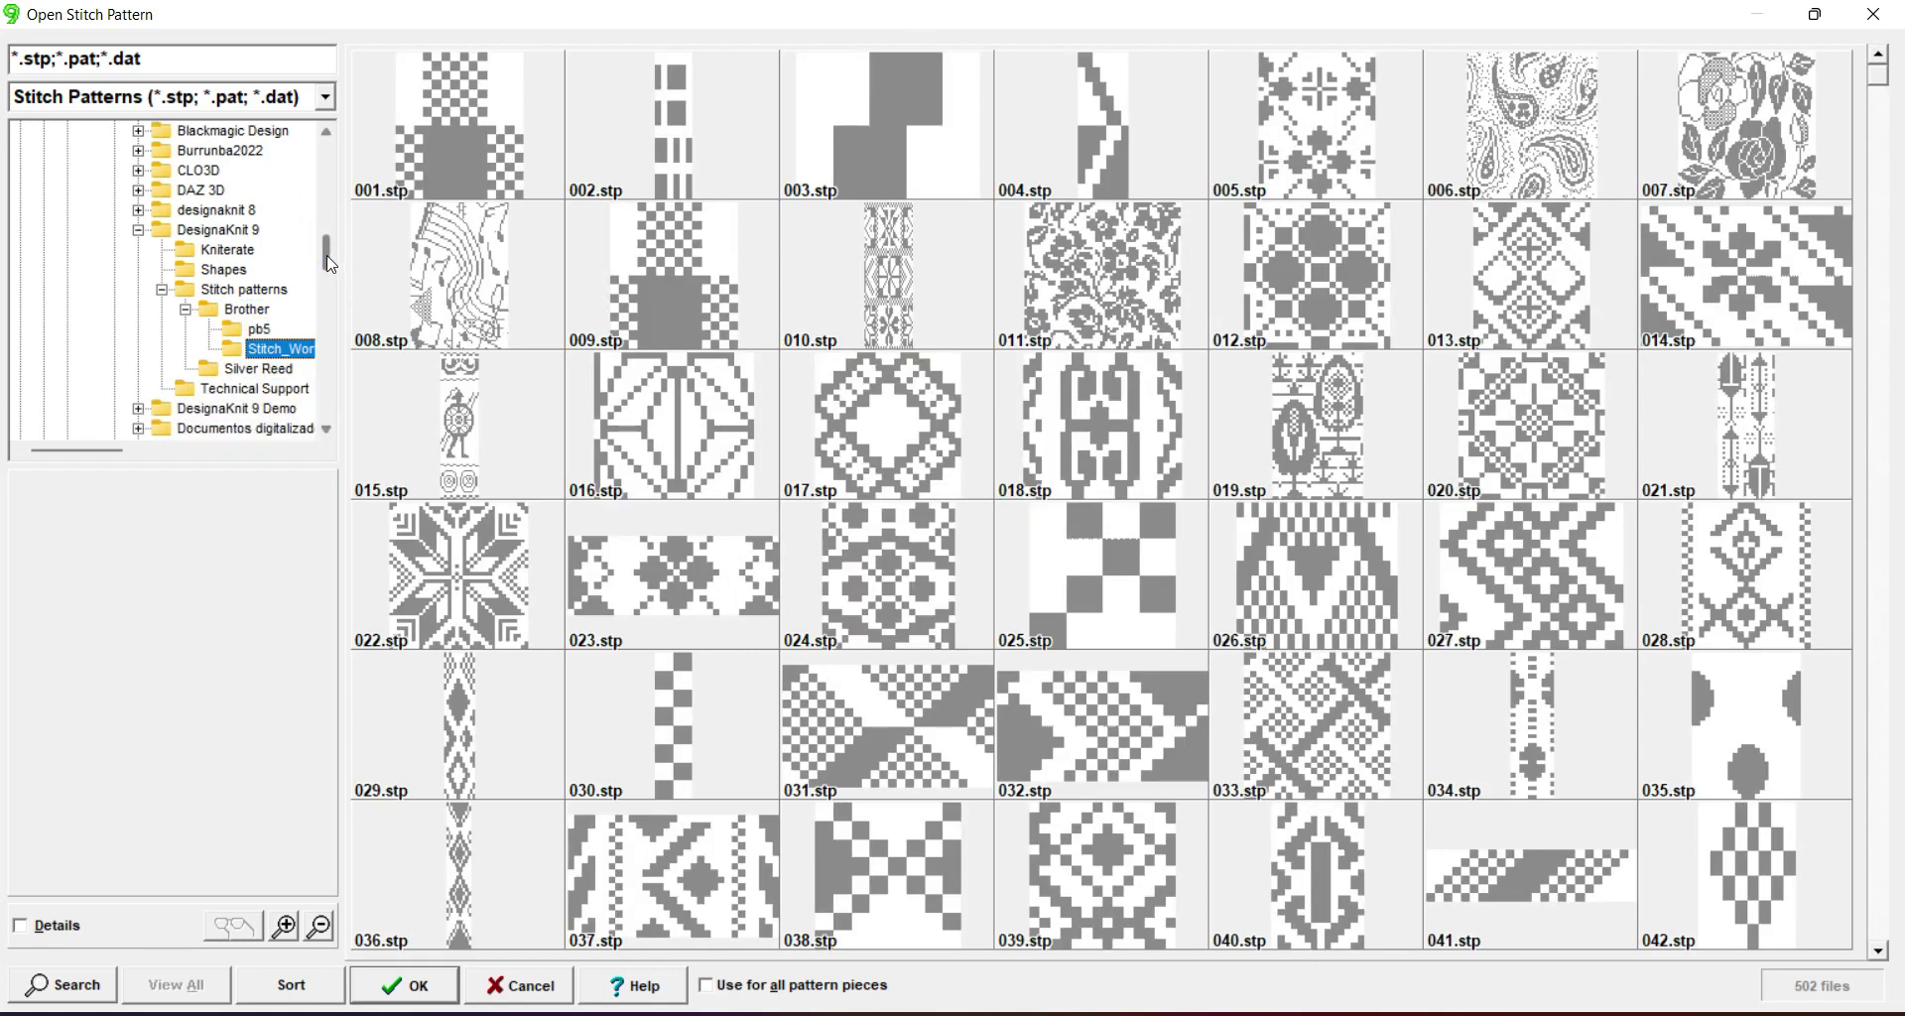
pyautogui.click(214, 378)
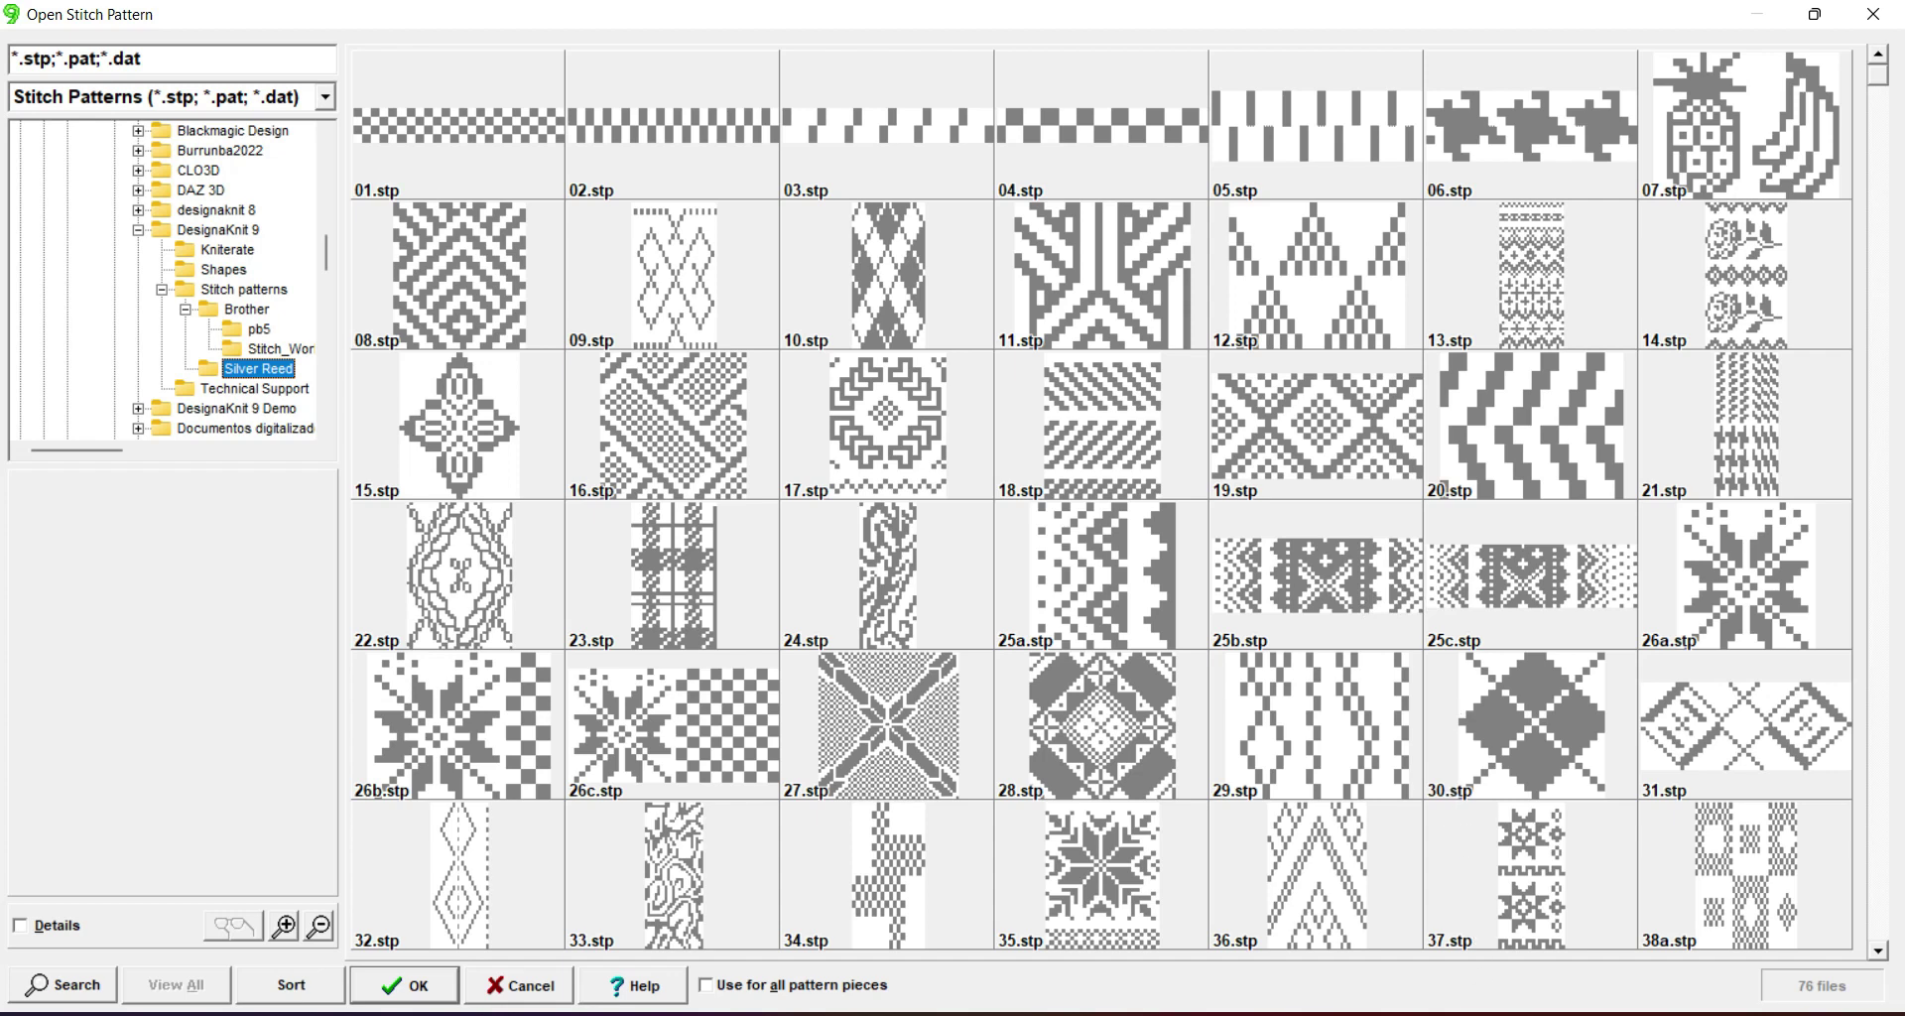
# Step: Switch to the browser, open the DesignaKnit 9 page of the Knit Studium blog and look through it past the course videos
pyautogui.click(1465, 913)
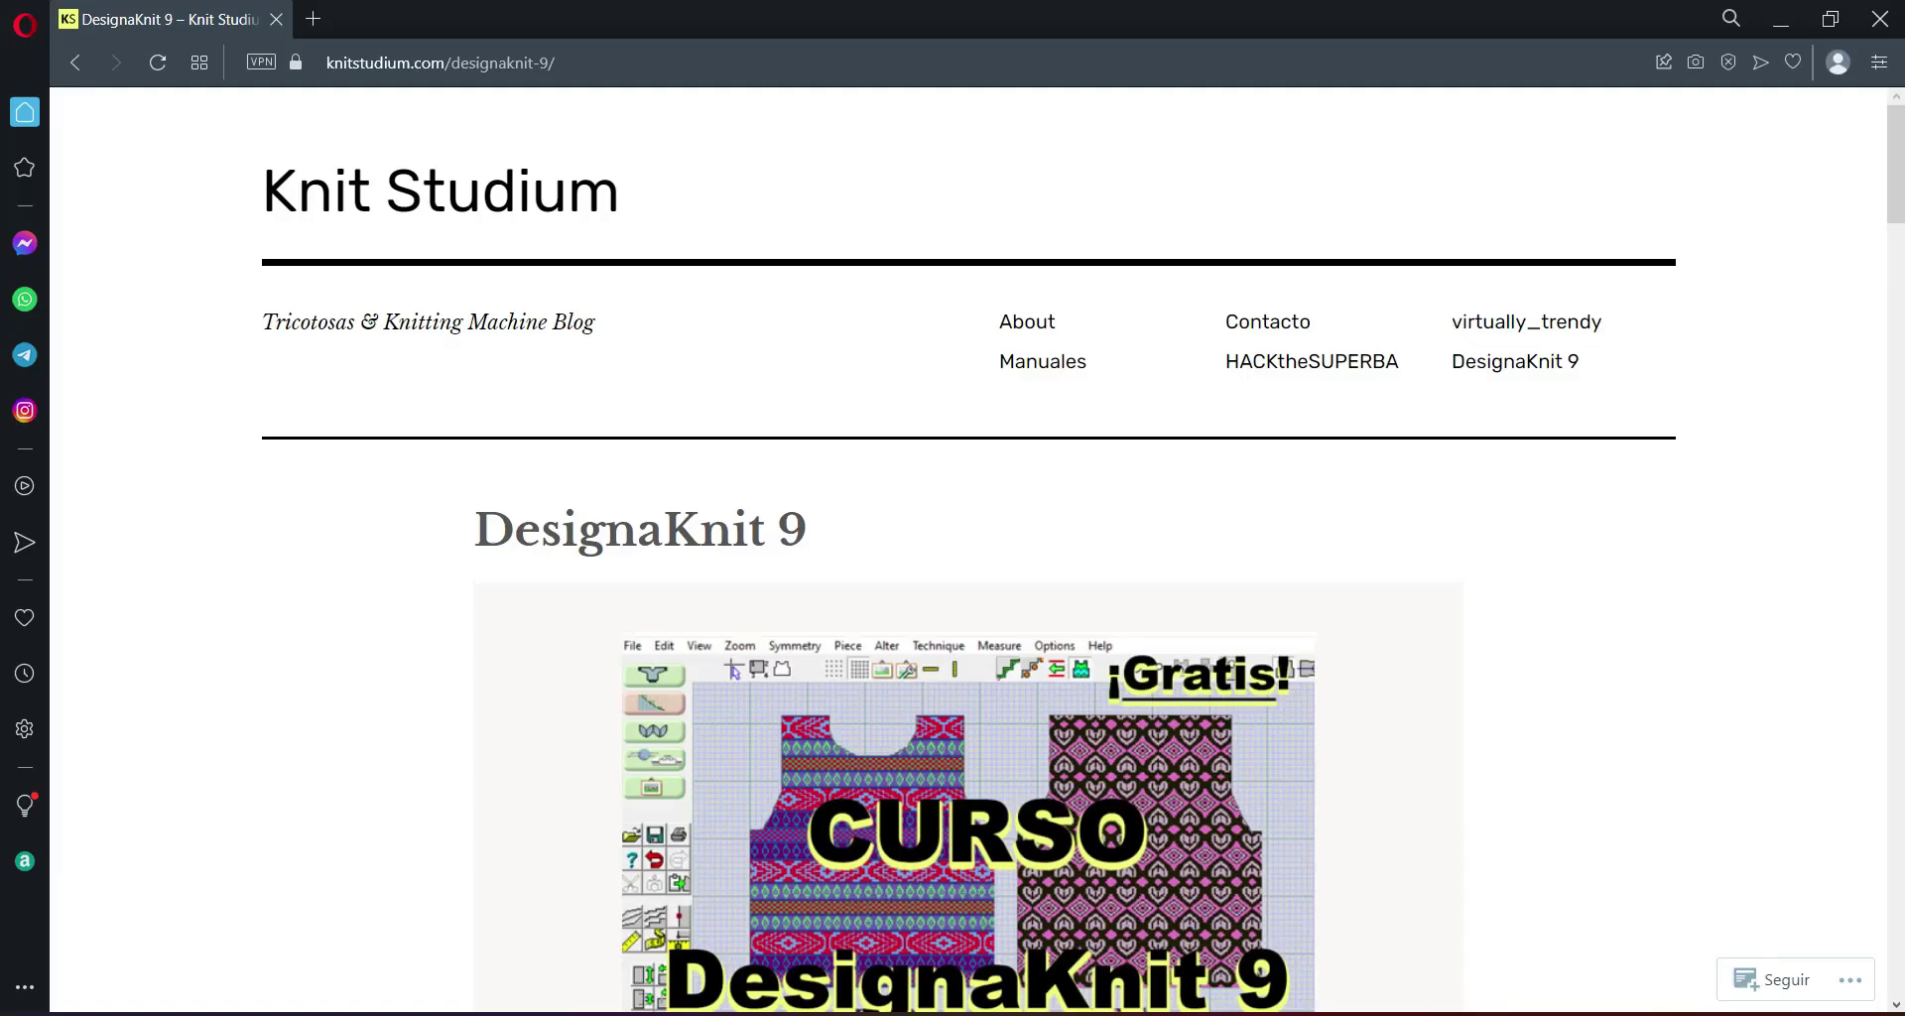
pyautogui.click(1534, 369)
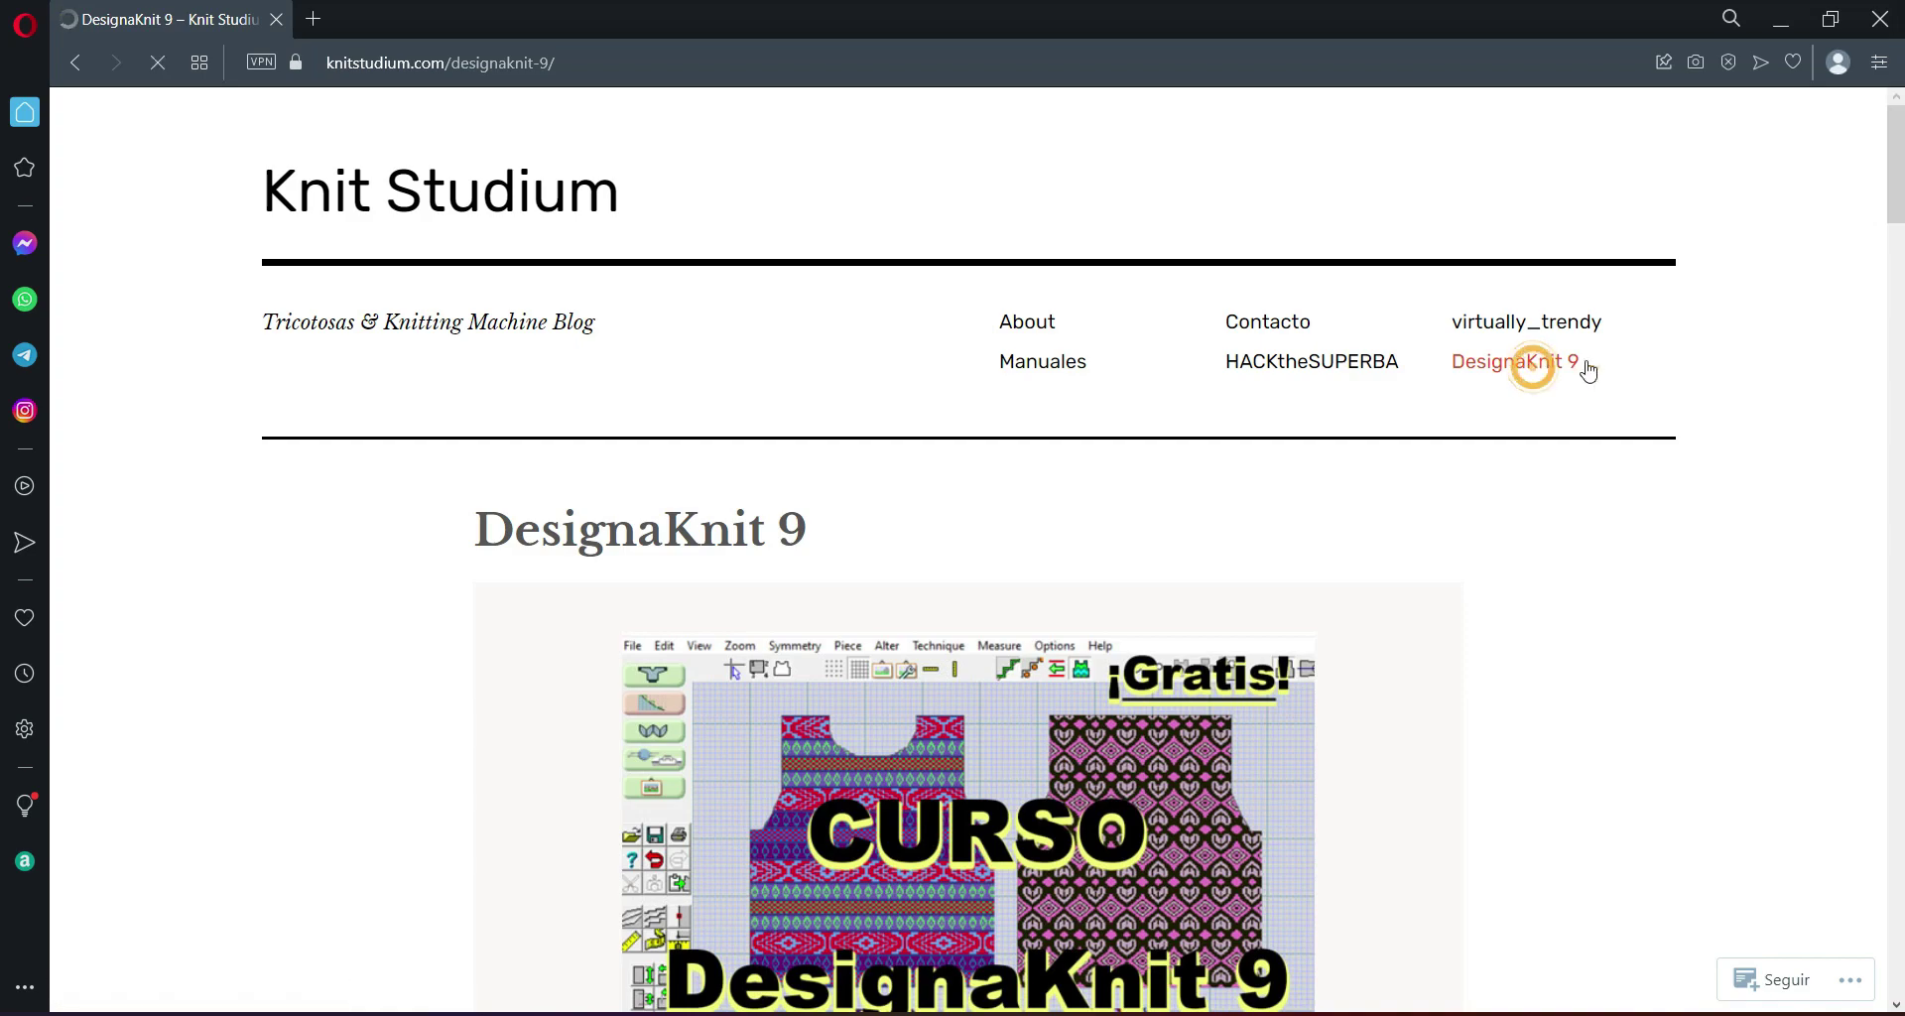
pyautogui.moveTo(1895, 125); pyautogui.dragTo(1897, 671)
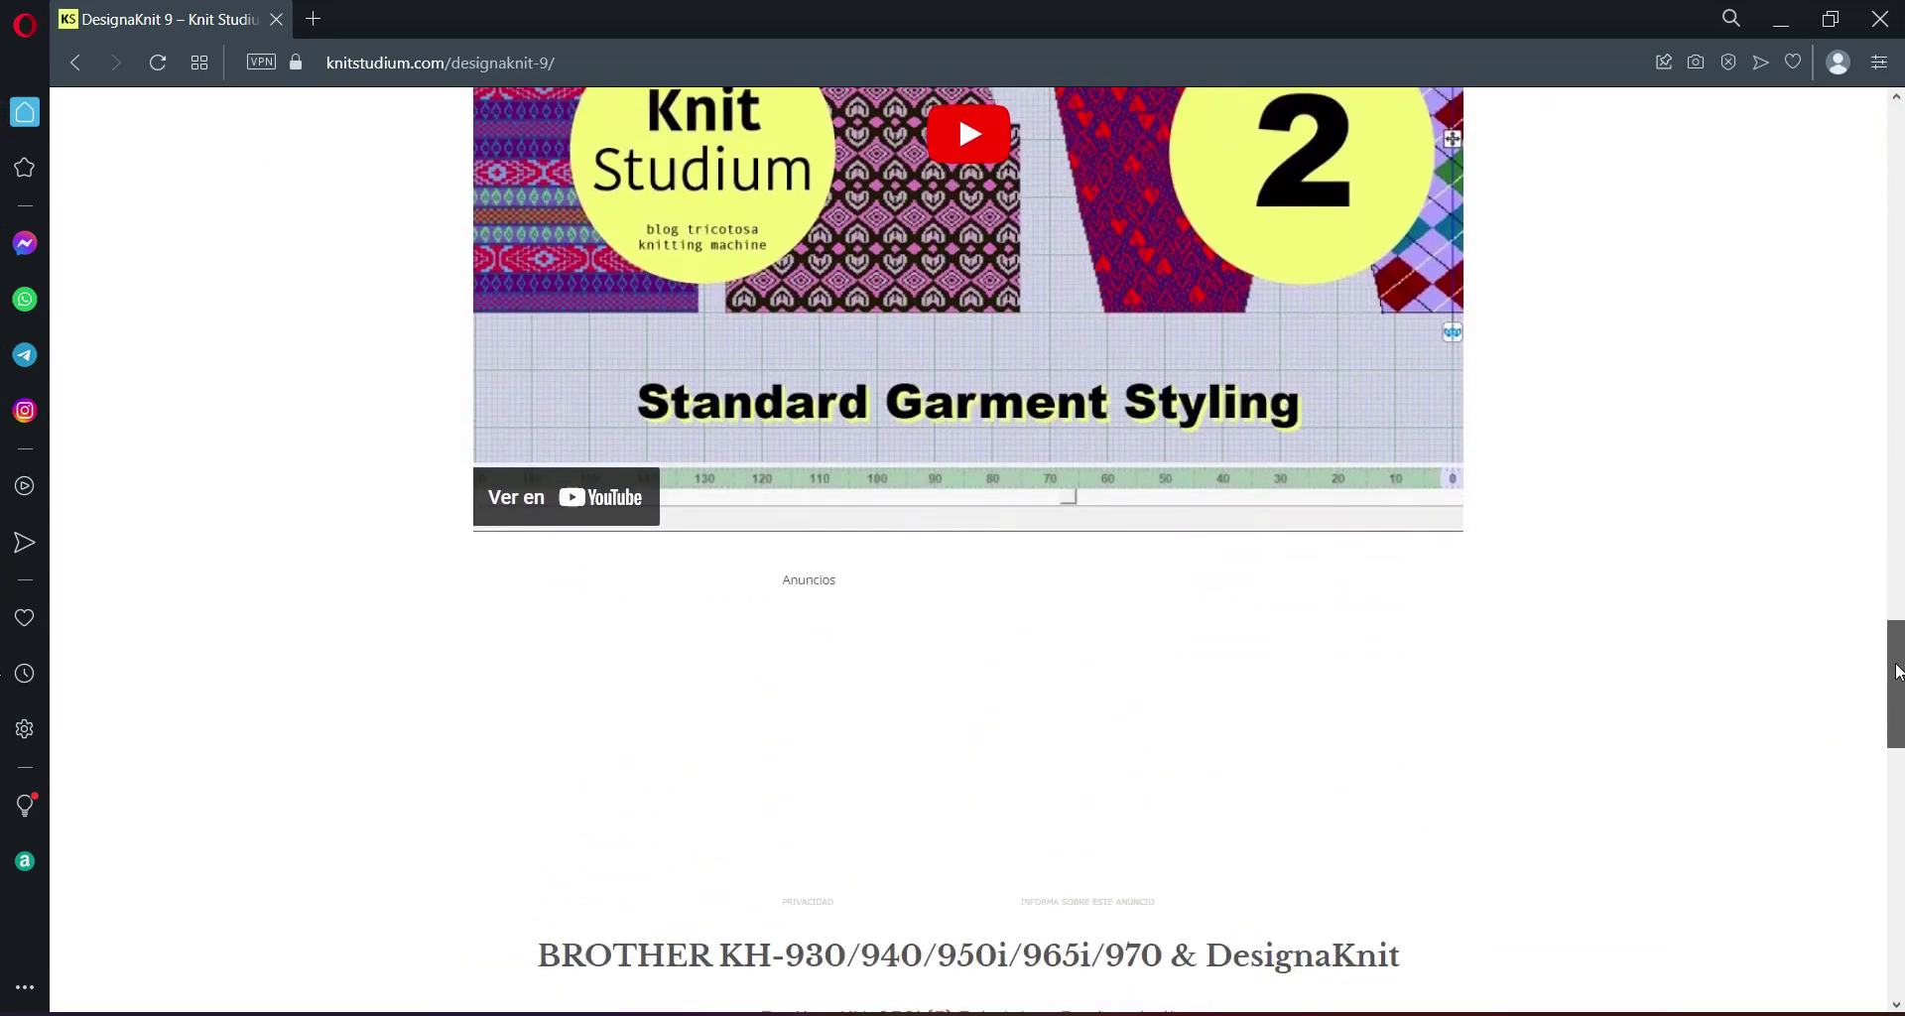
pyautogui.scroll(-8, 1071, 558)
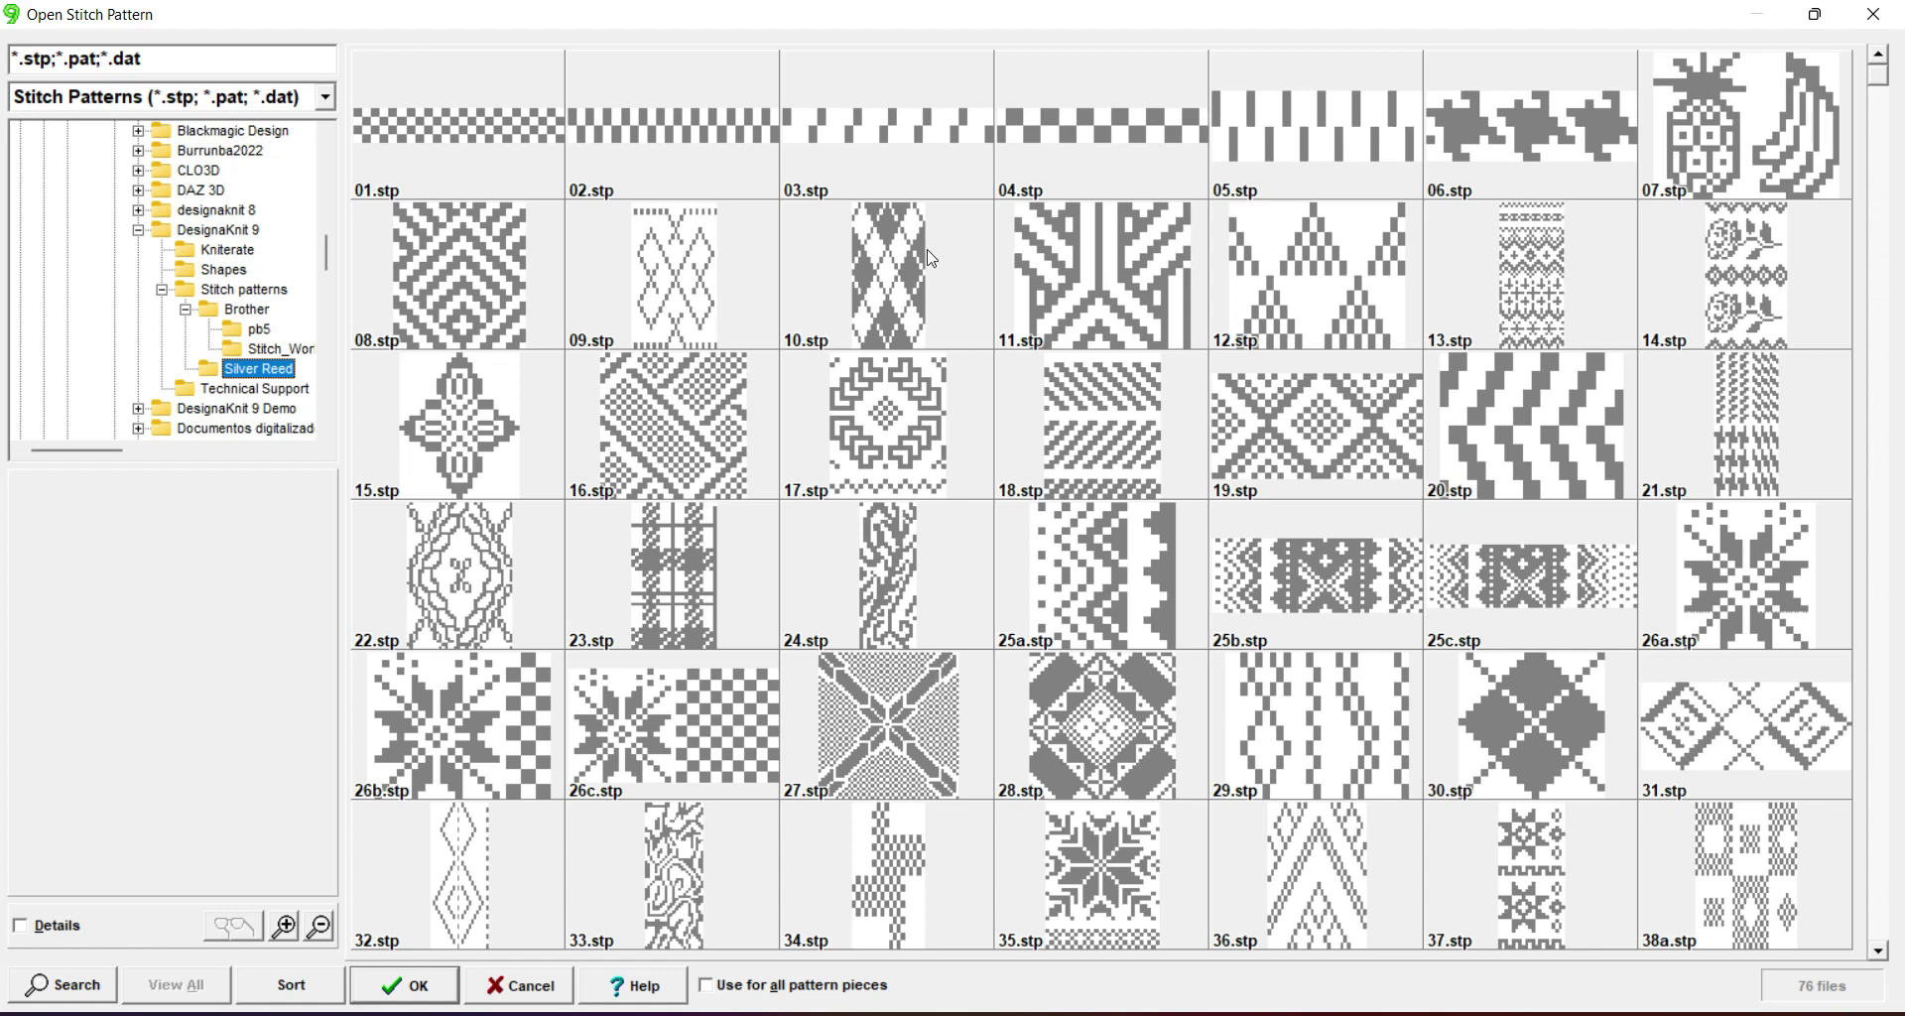
# Step: Apply the Silver Reed stitch pattern 10.stp to the front piece
pyautogui.click(882, 271)
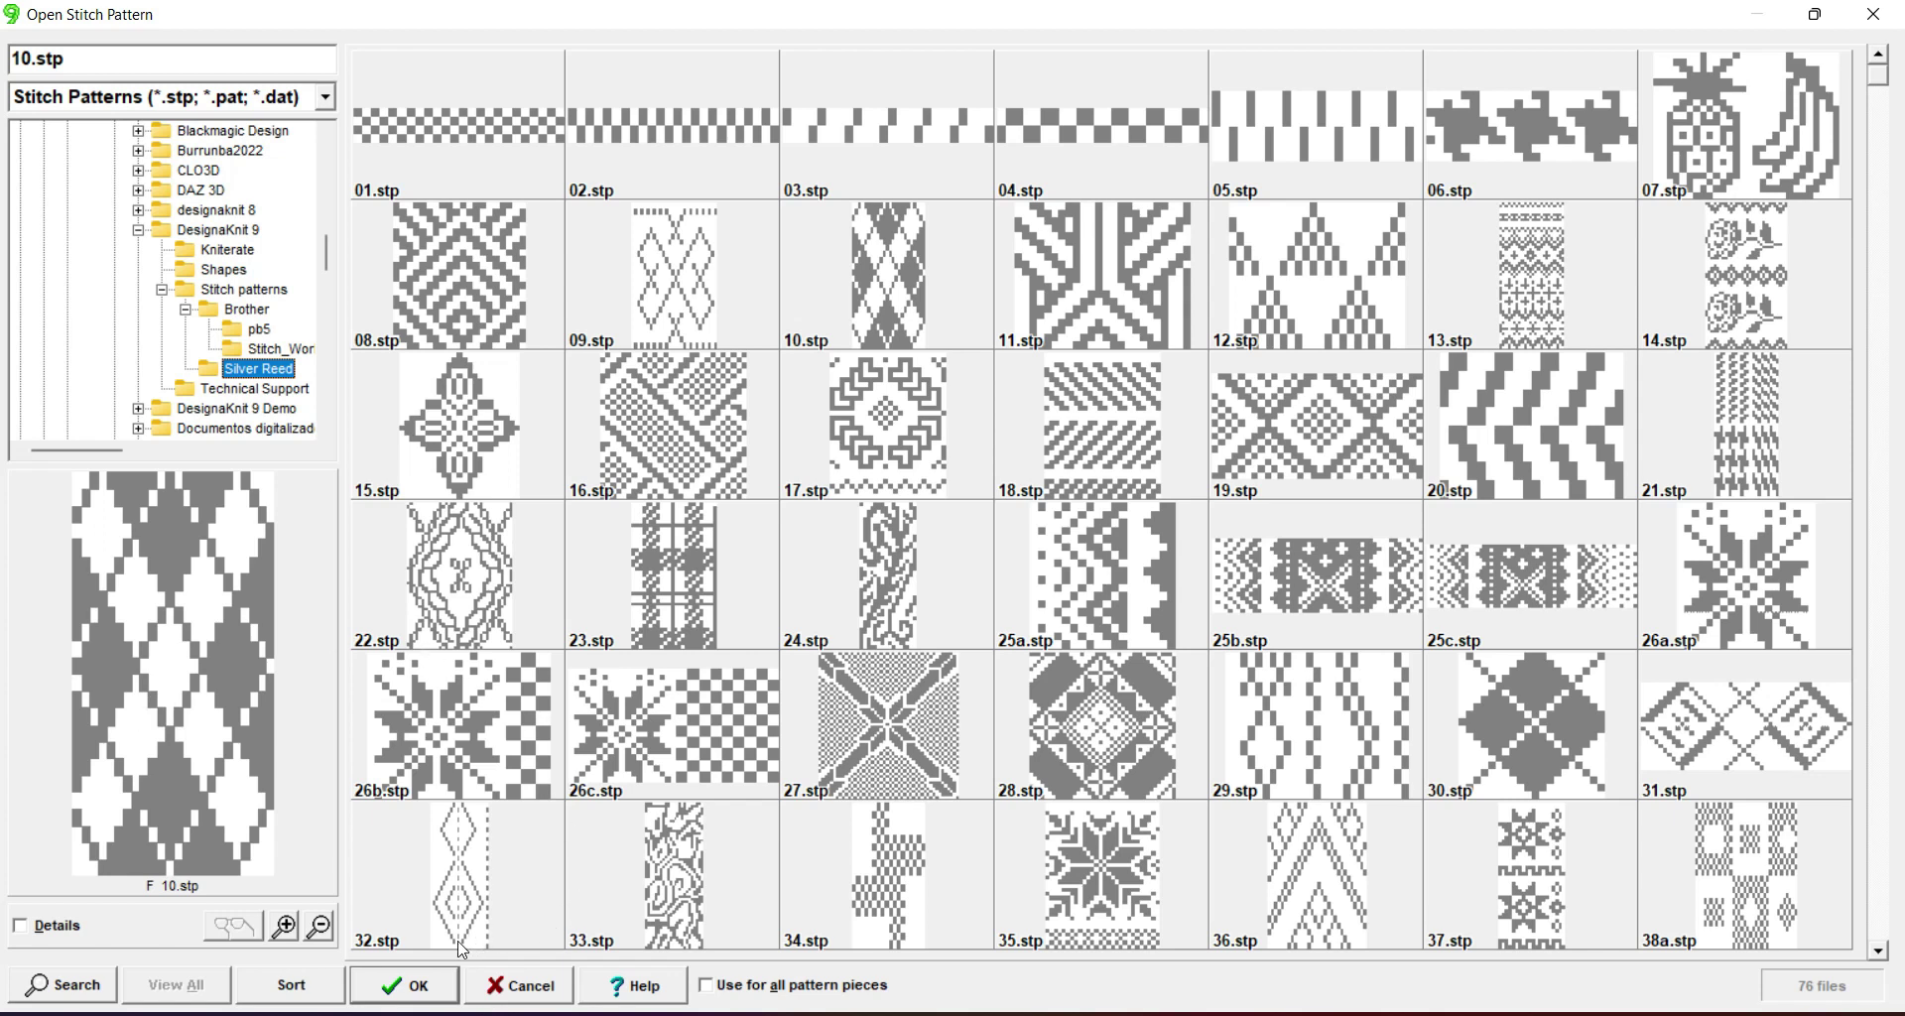
pyautogui.click(410, 990)
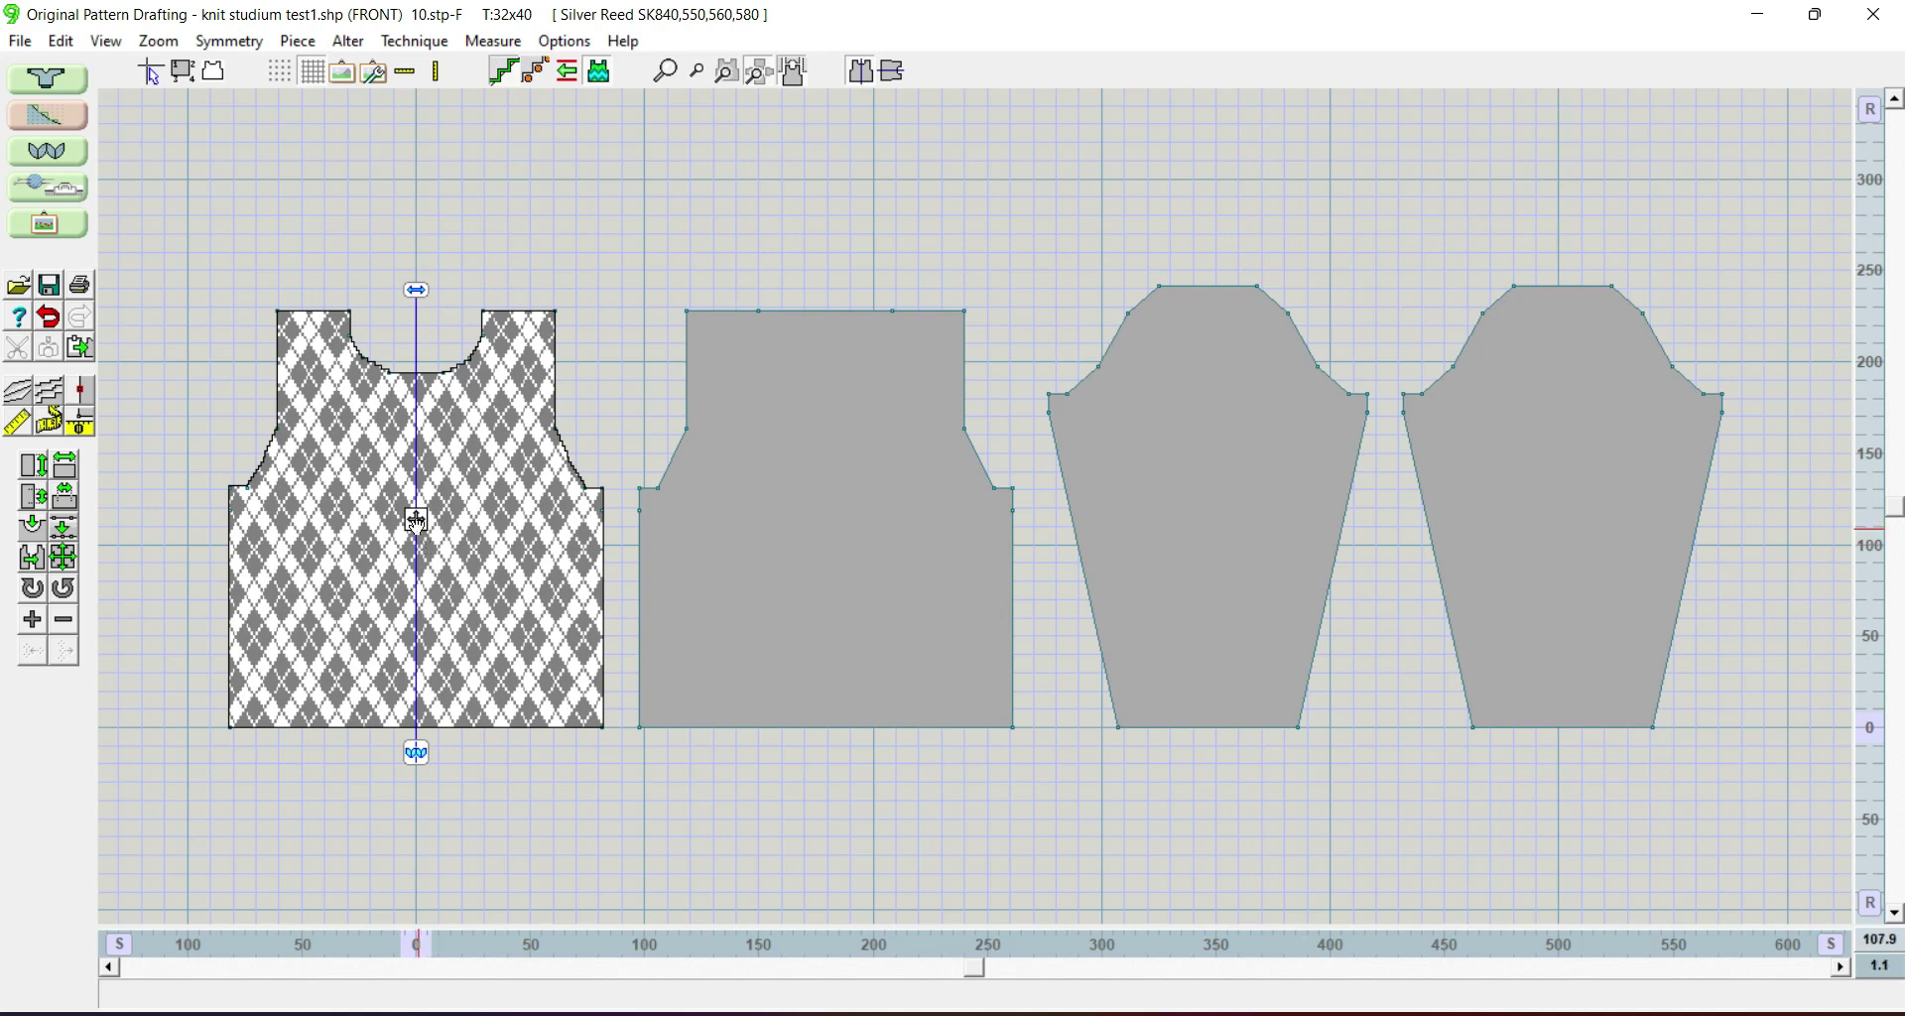
# Step: Try repositioning the argyle pattern and shifting the centre line on the front piece, and undo the moves
pyautogui.moveTo(416, 519); pyautogui.dragTo(467, 533)
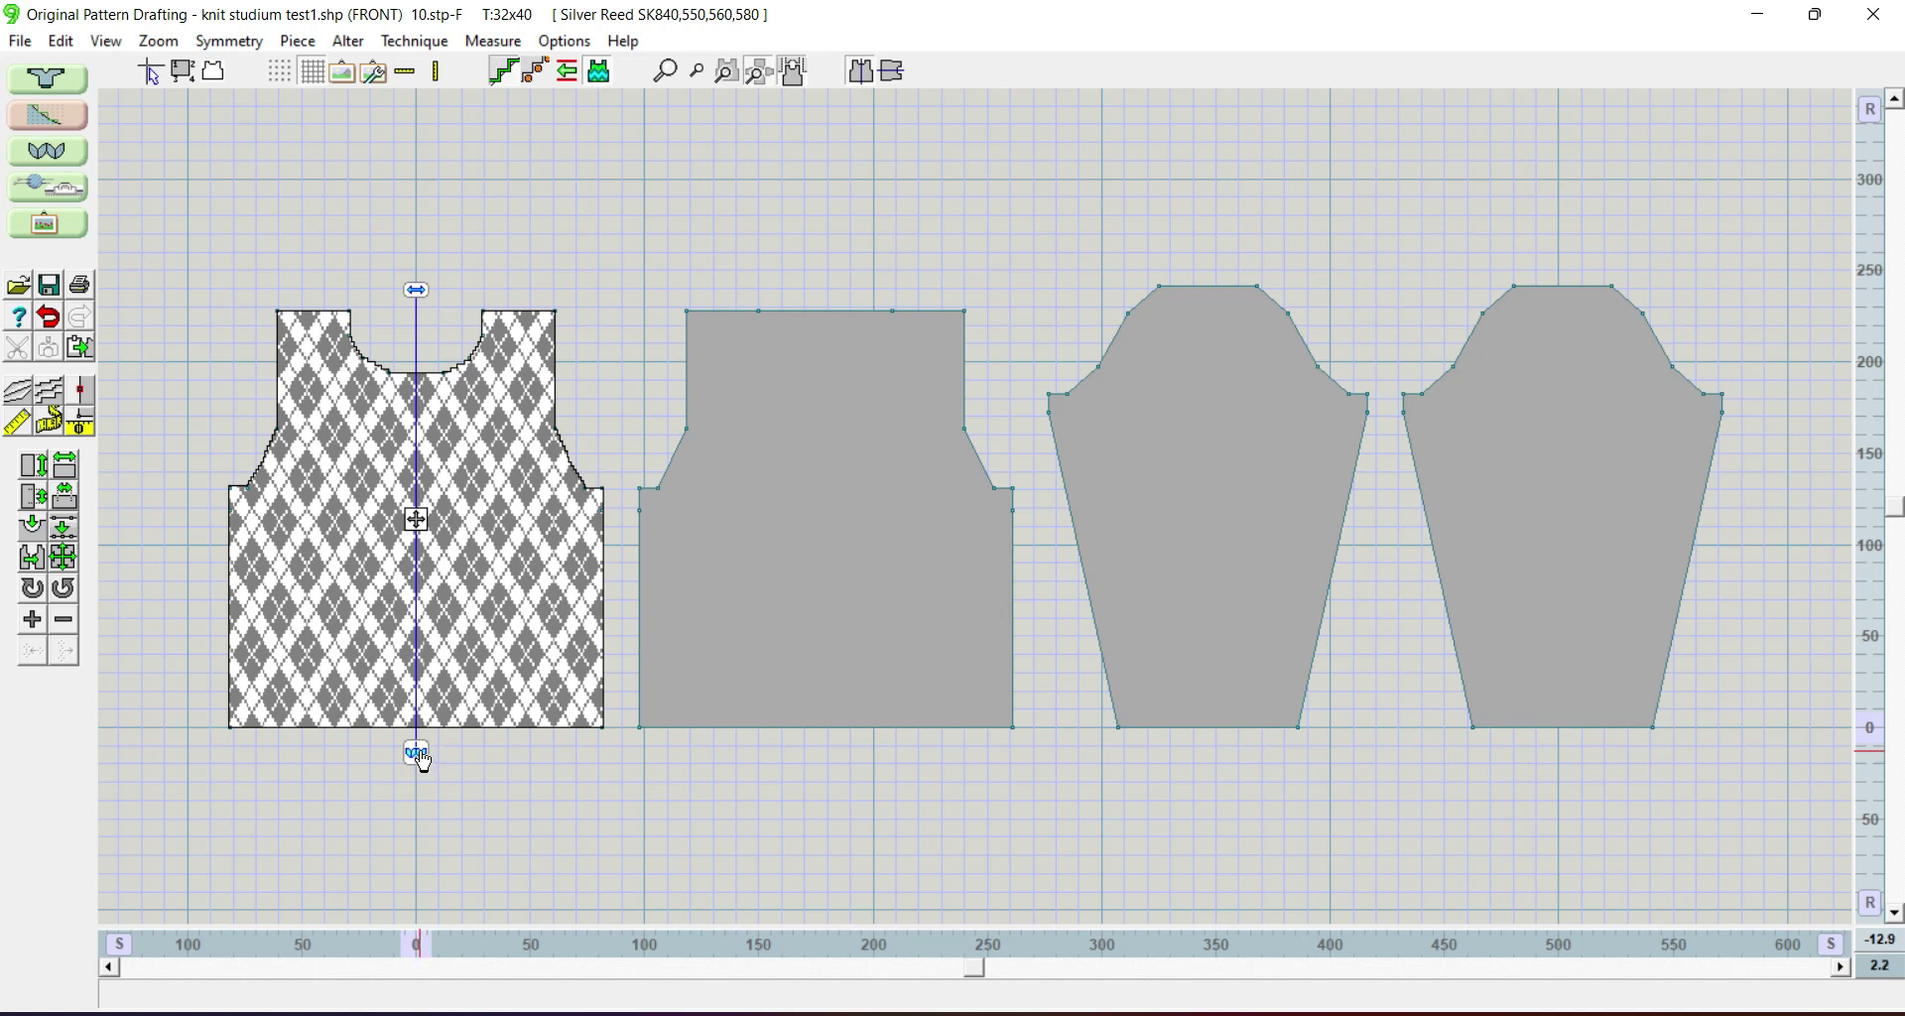
pyautogui.moveTo(421, 761); pyautogui.dragTo(418, 762)
pyautogui.moveTo(416, 290); pyautogui.dragTo(370, 293)
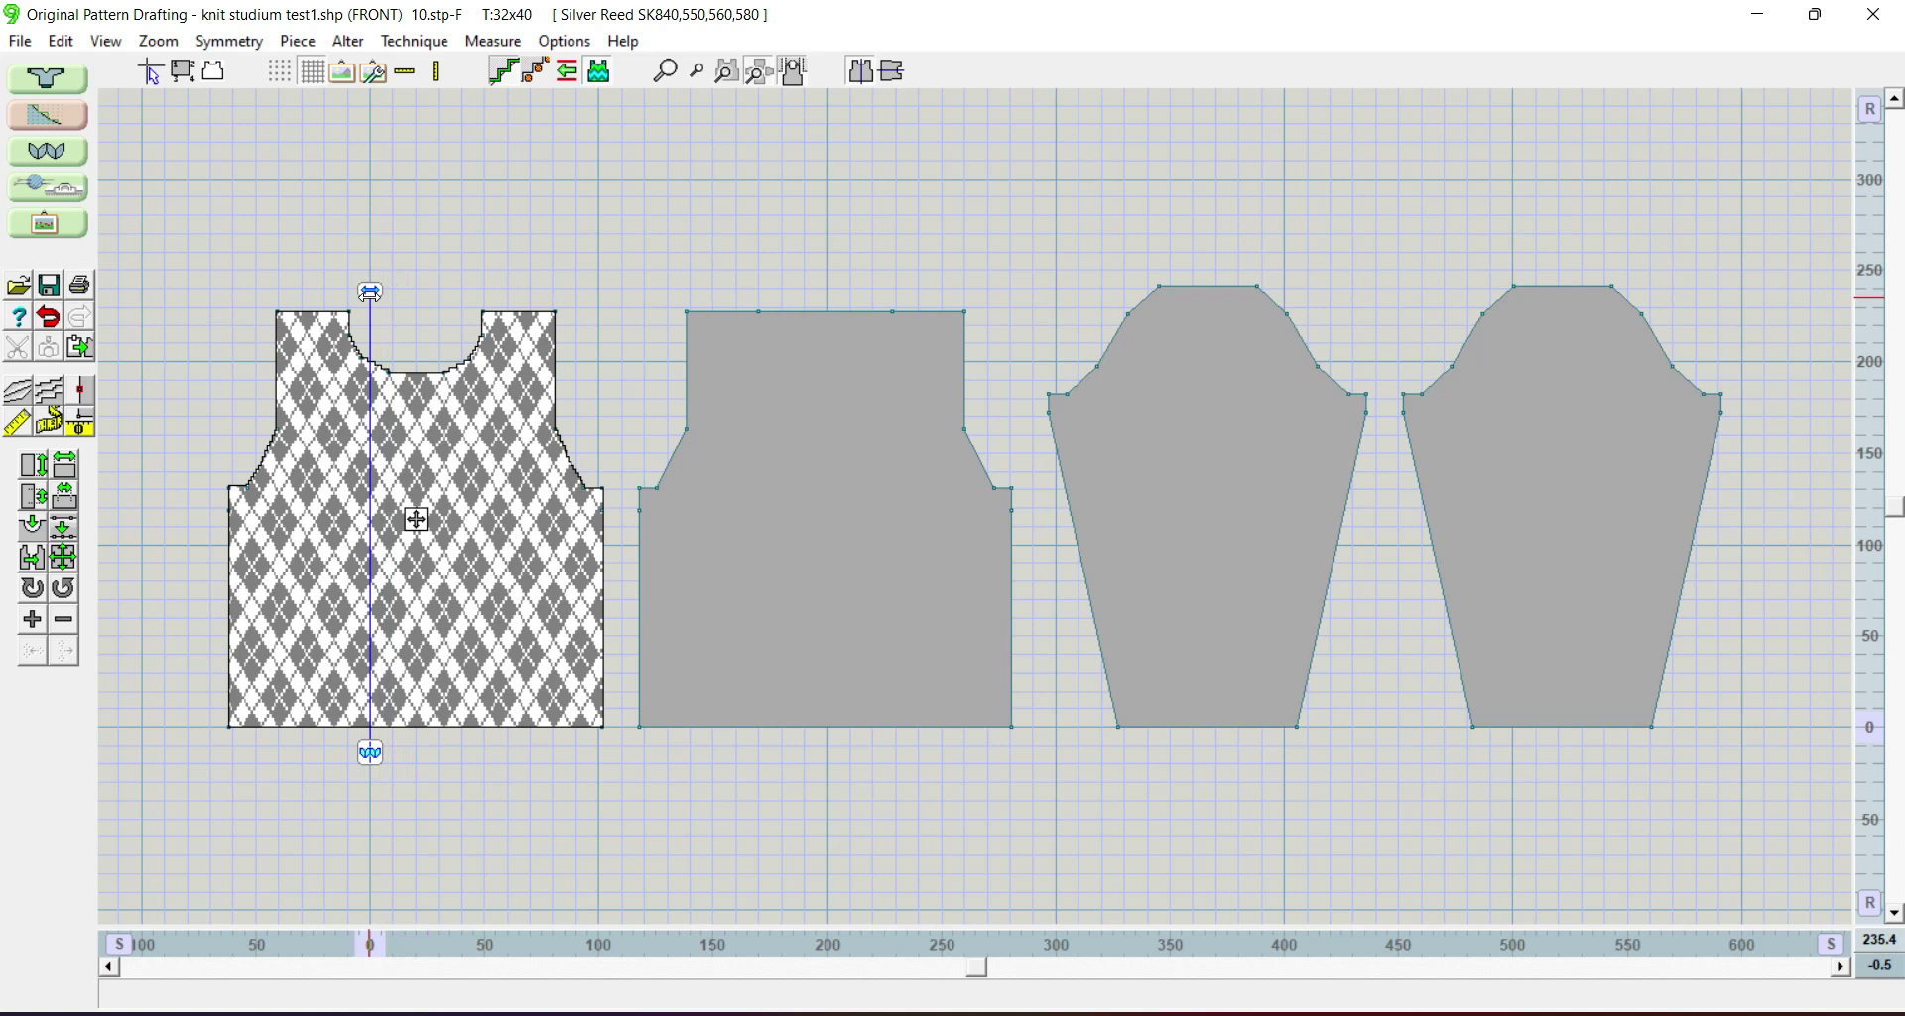
pyautogui.click(48, 317)
pyautogui.click(47, 318)
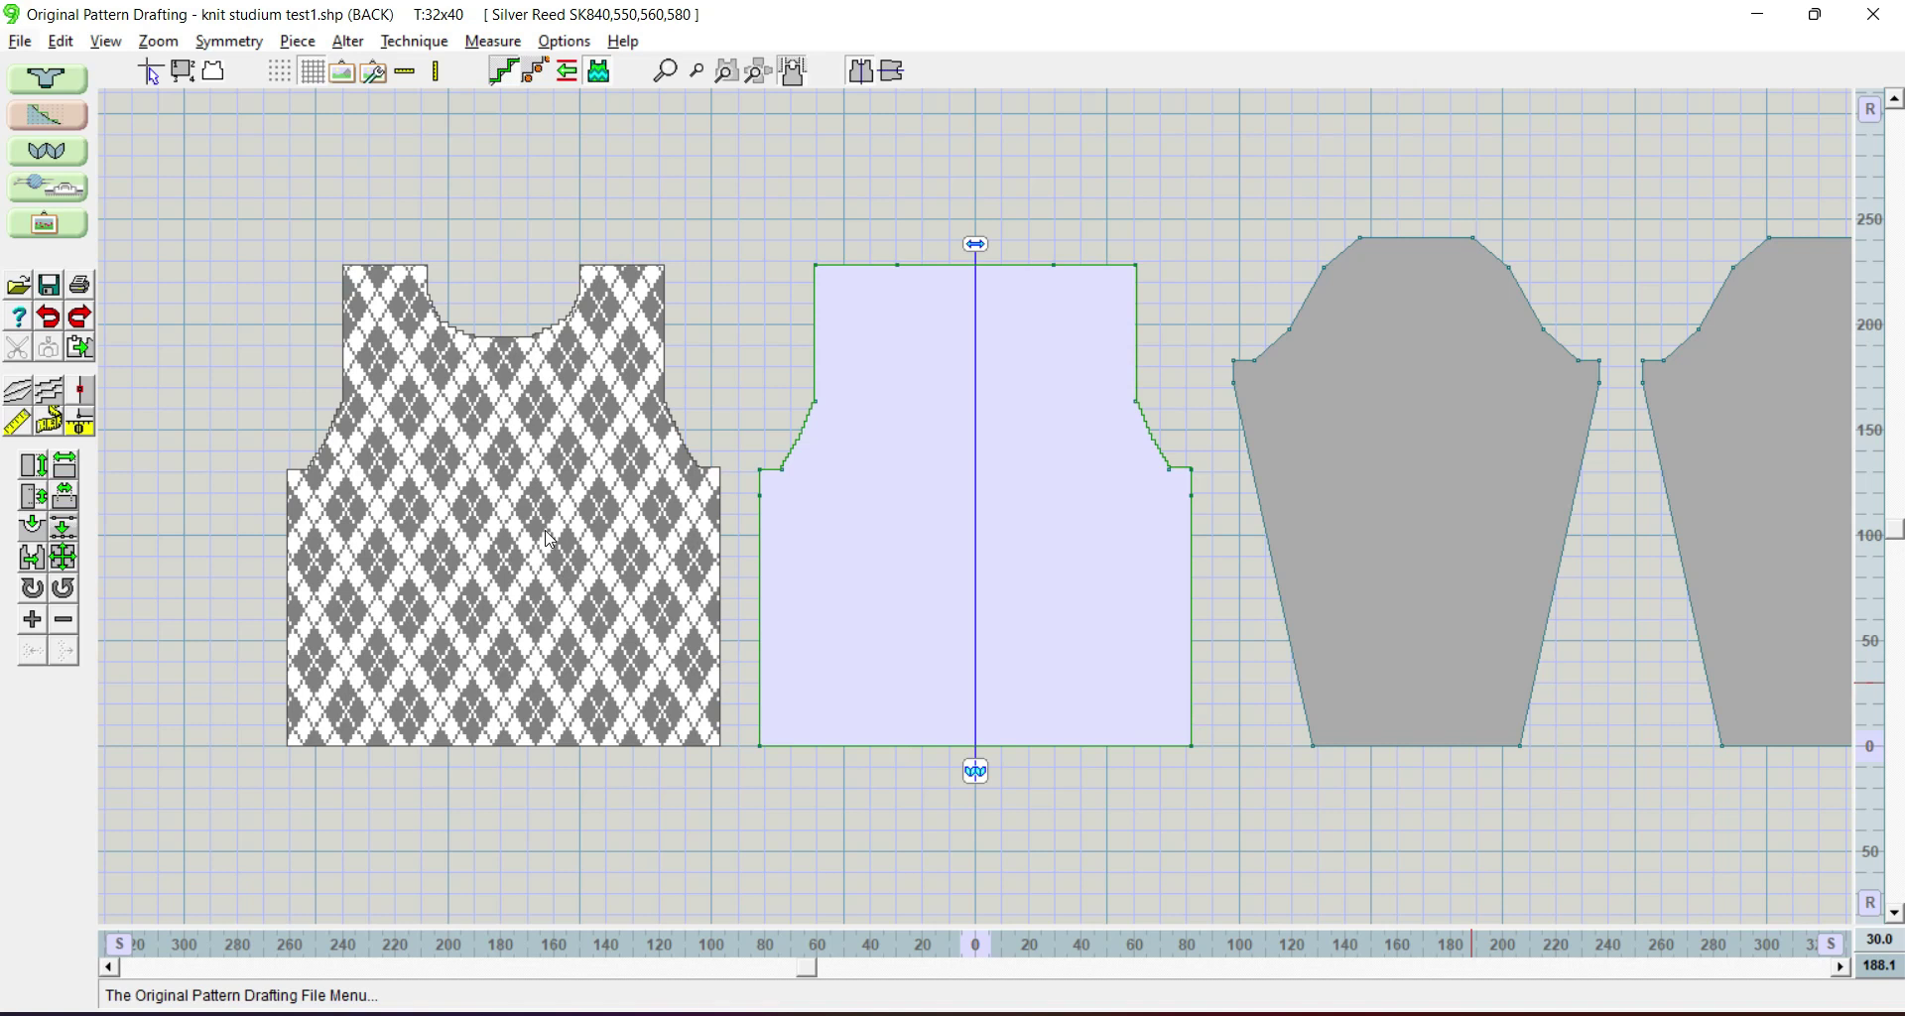
# Step: Fit the front piece to the view, open its Method of Knitting options and review the techniques for 10.stp, keeping Fair Isle
pyautogui.click(508, 453)
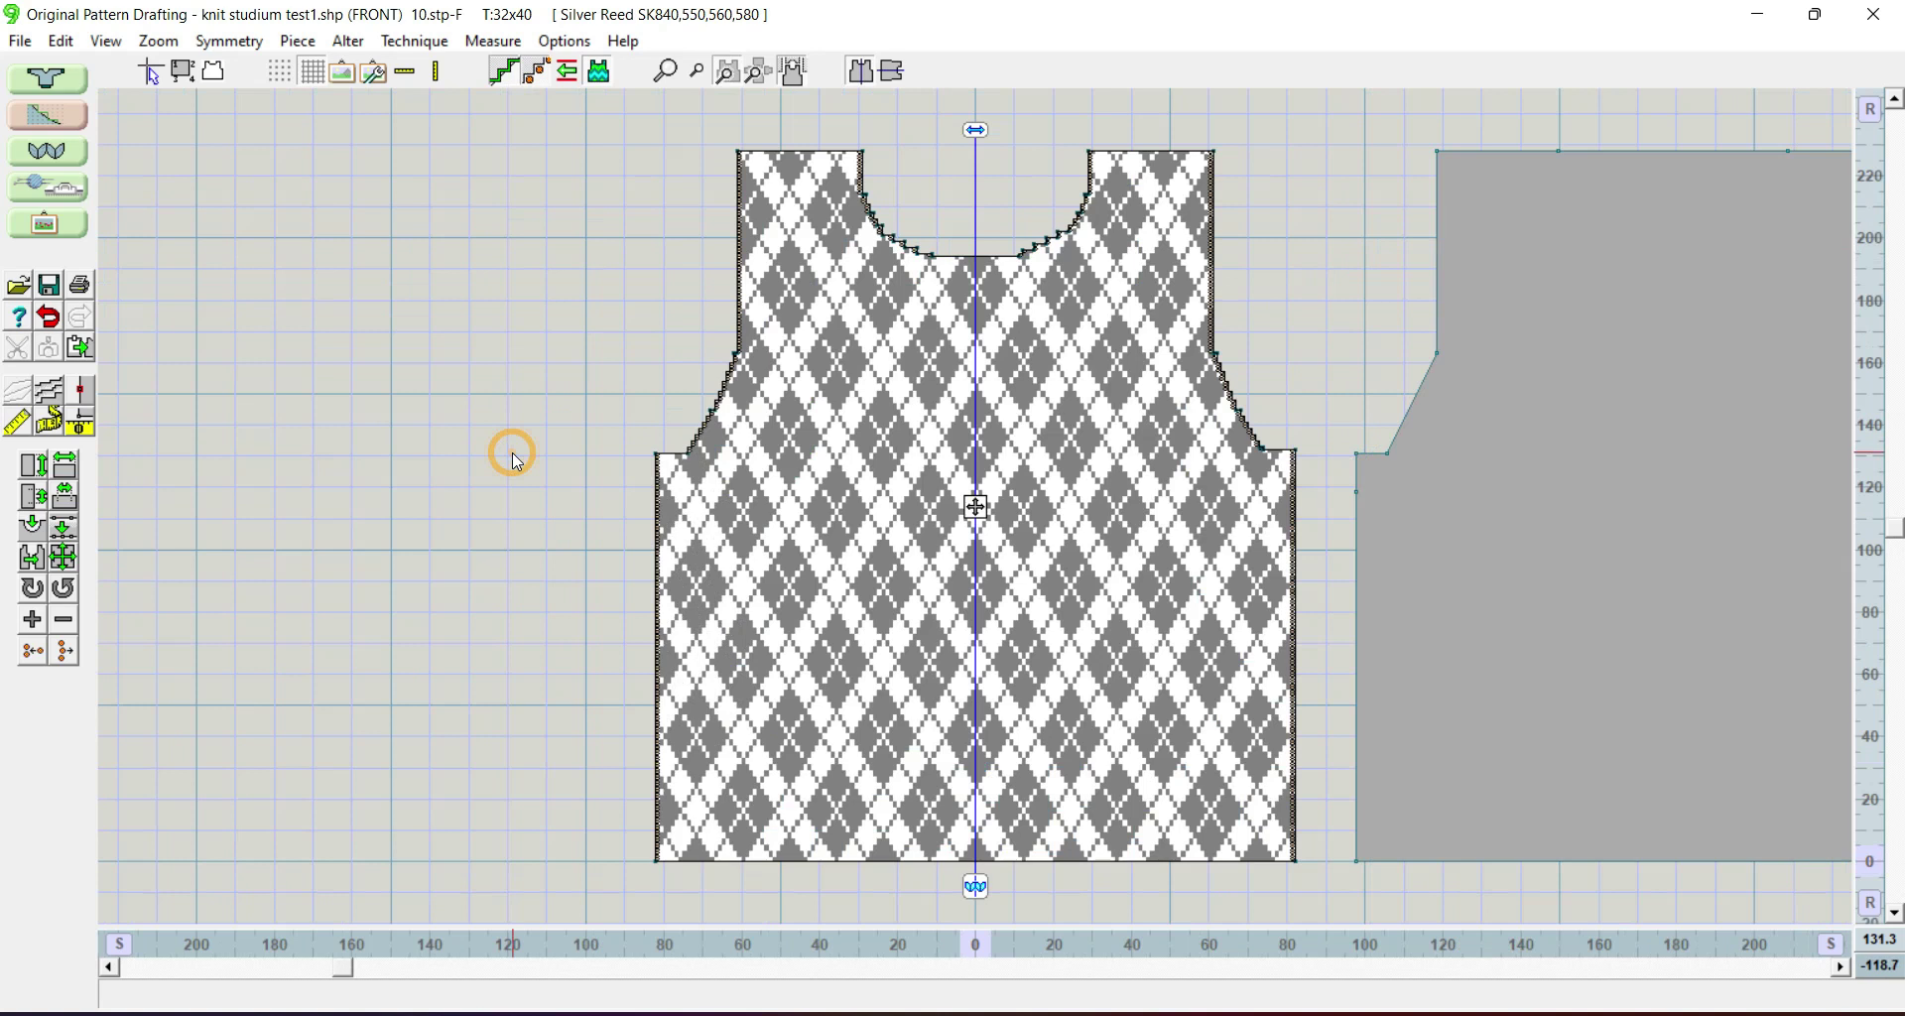
pyautogui.click(727, 73)
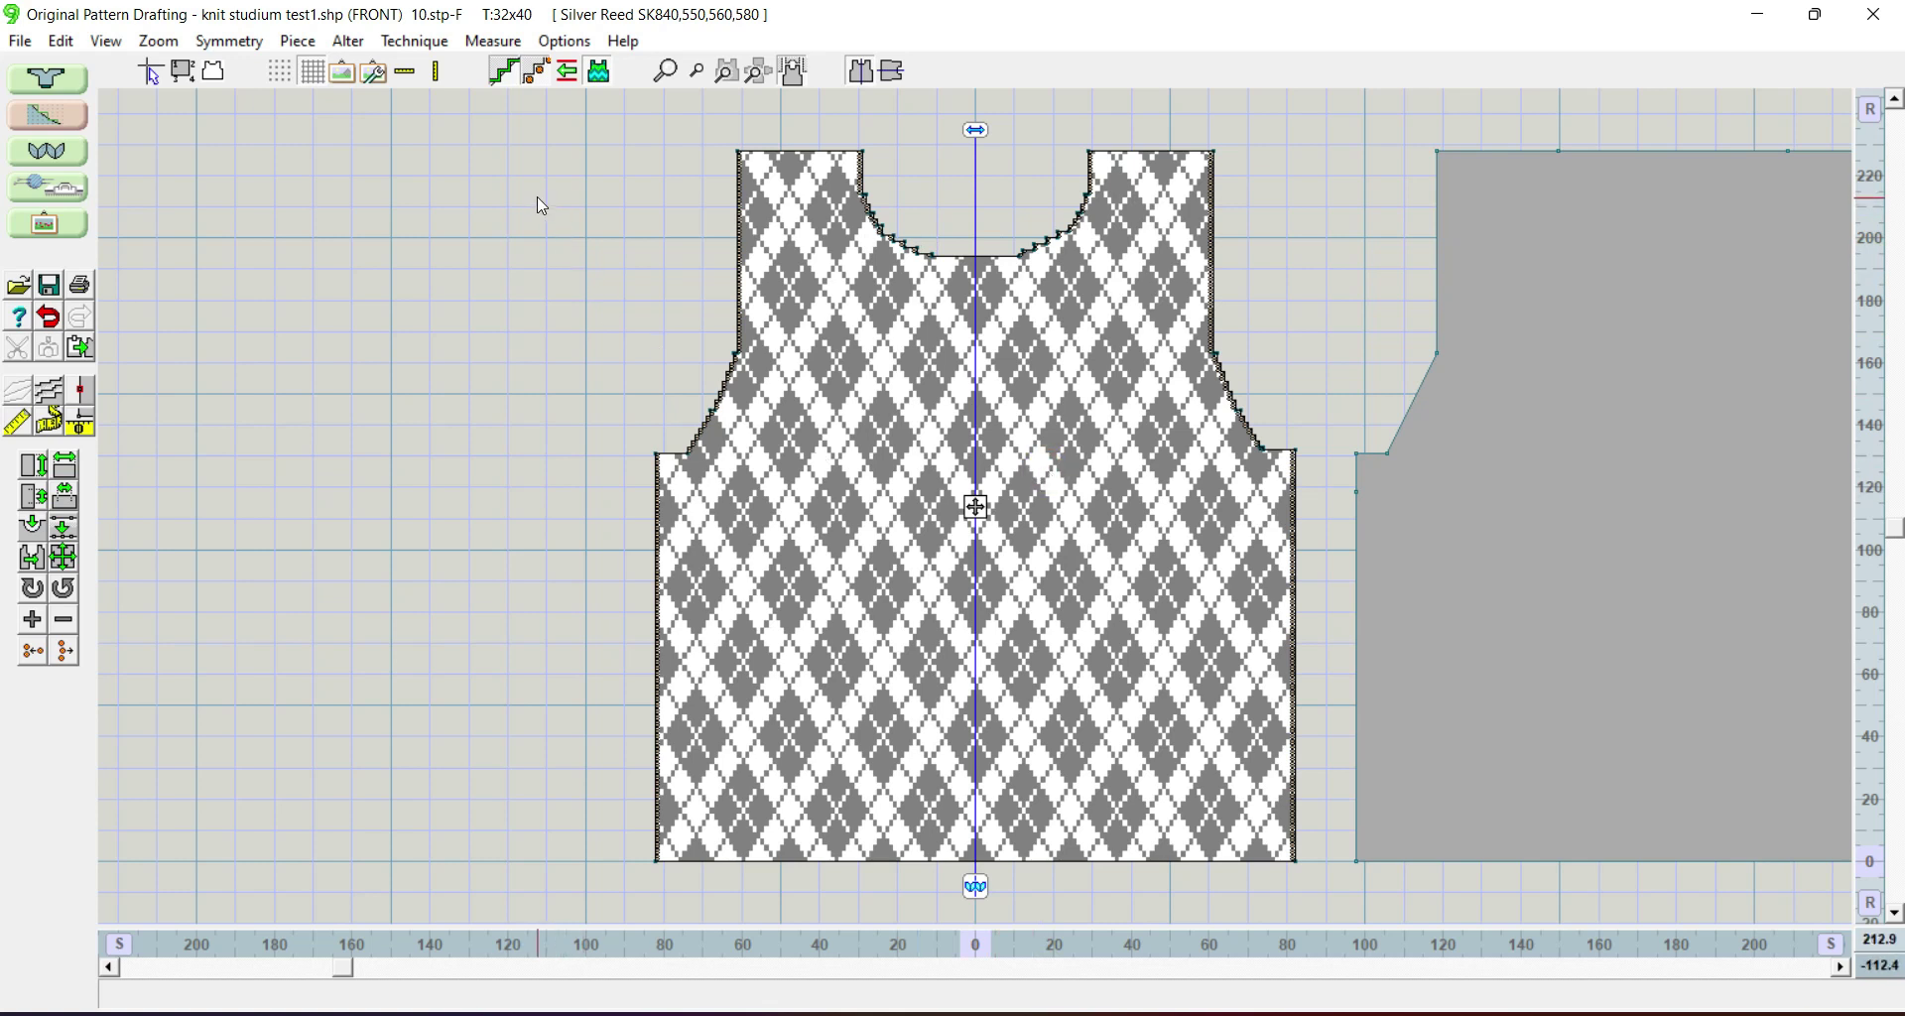
pyautogui.click(574, 44)
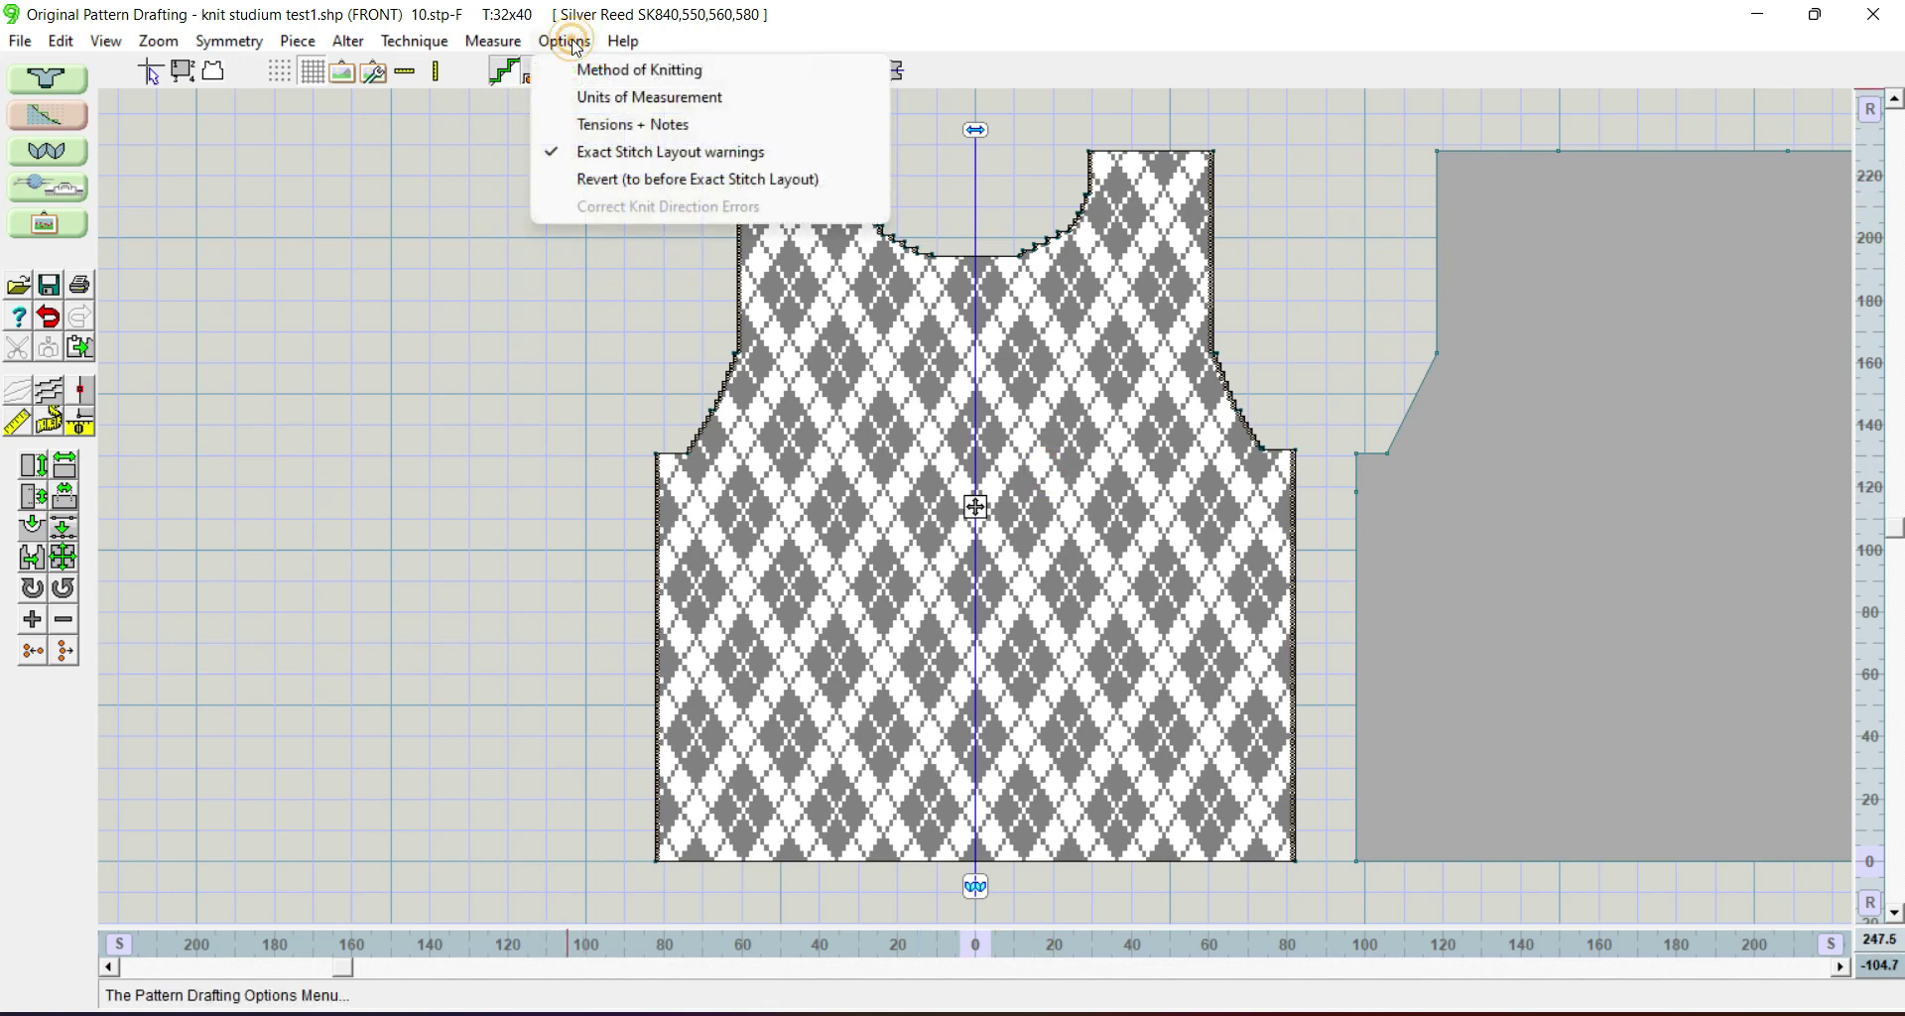
pyautogui.click(727, 72)
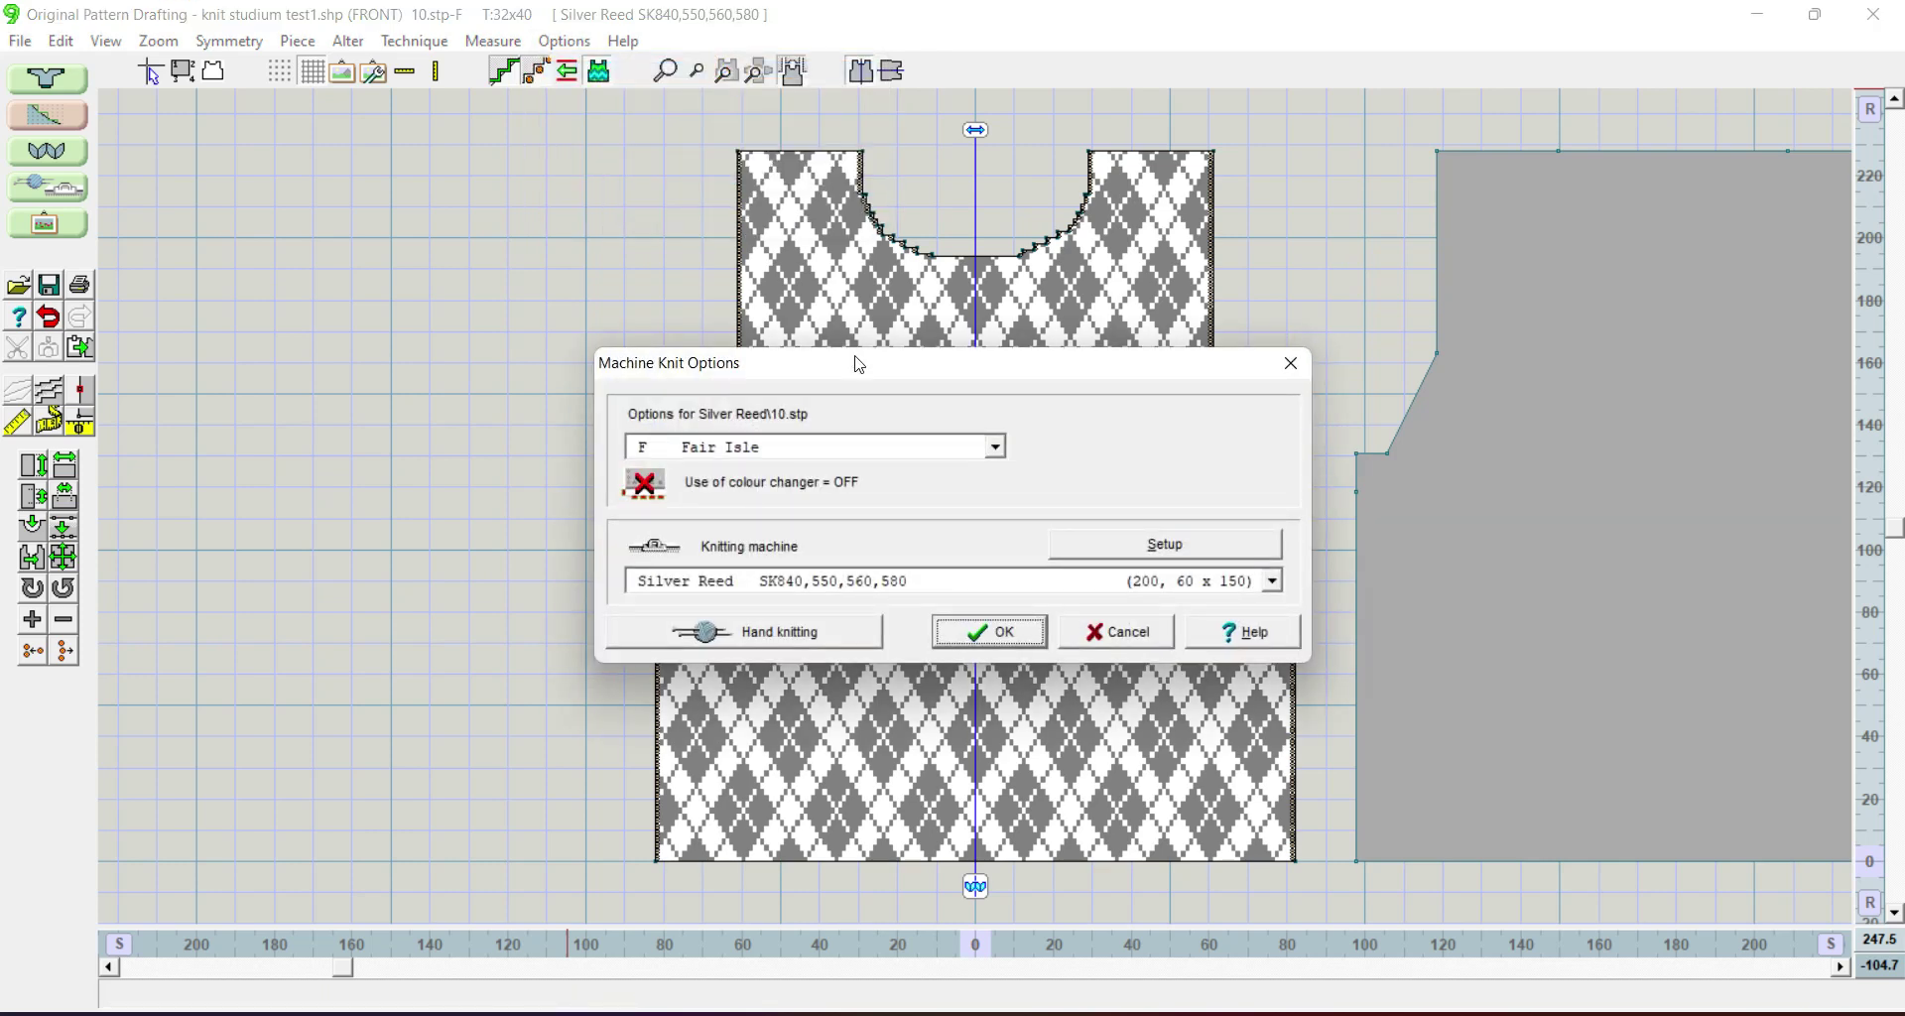
pyautogui.moveTo(824, 367); pyautogui.dragTo(1257, 377)
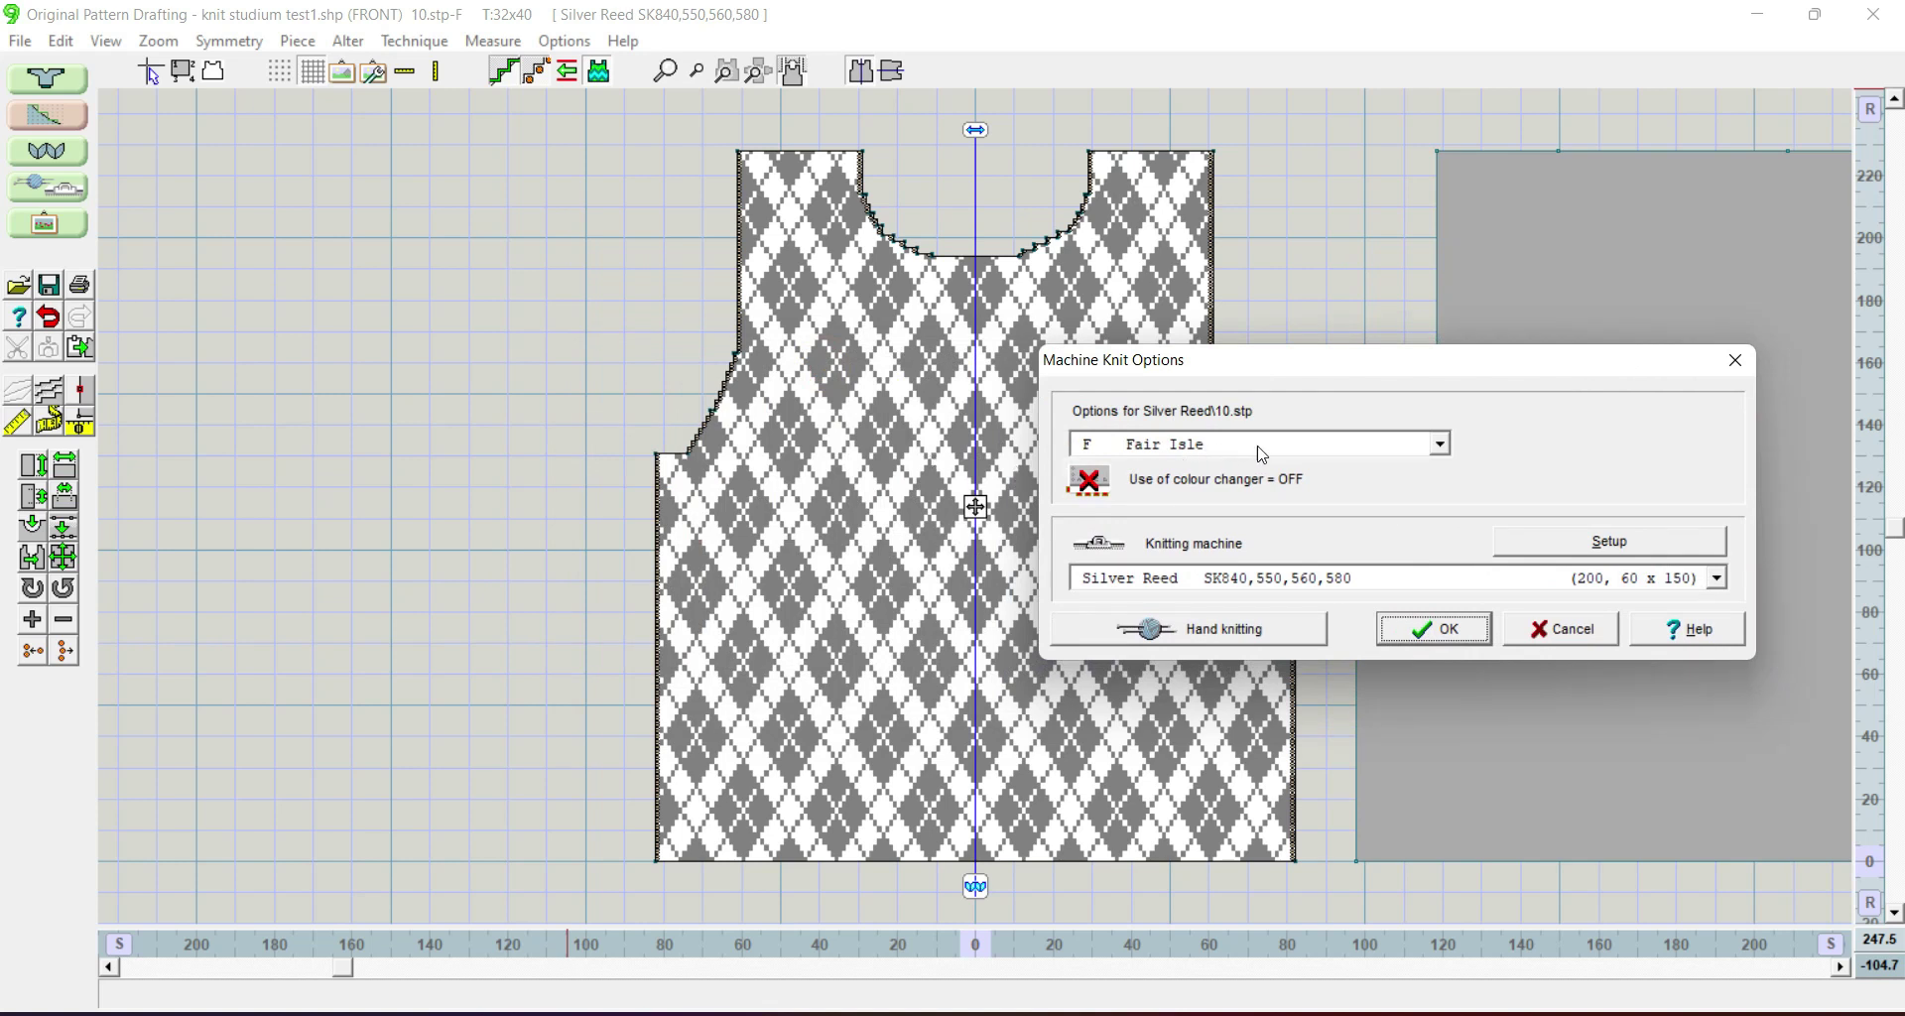
pyautogui.click(1443, 449)
pyautogui.click(1441, 447)
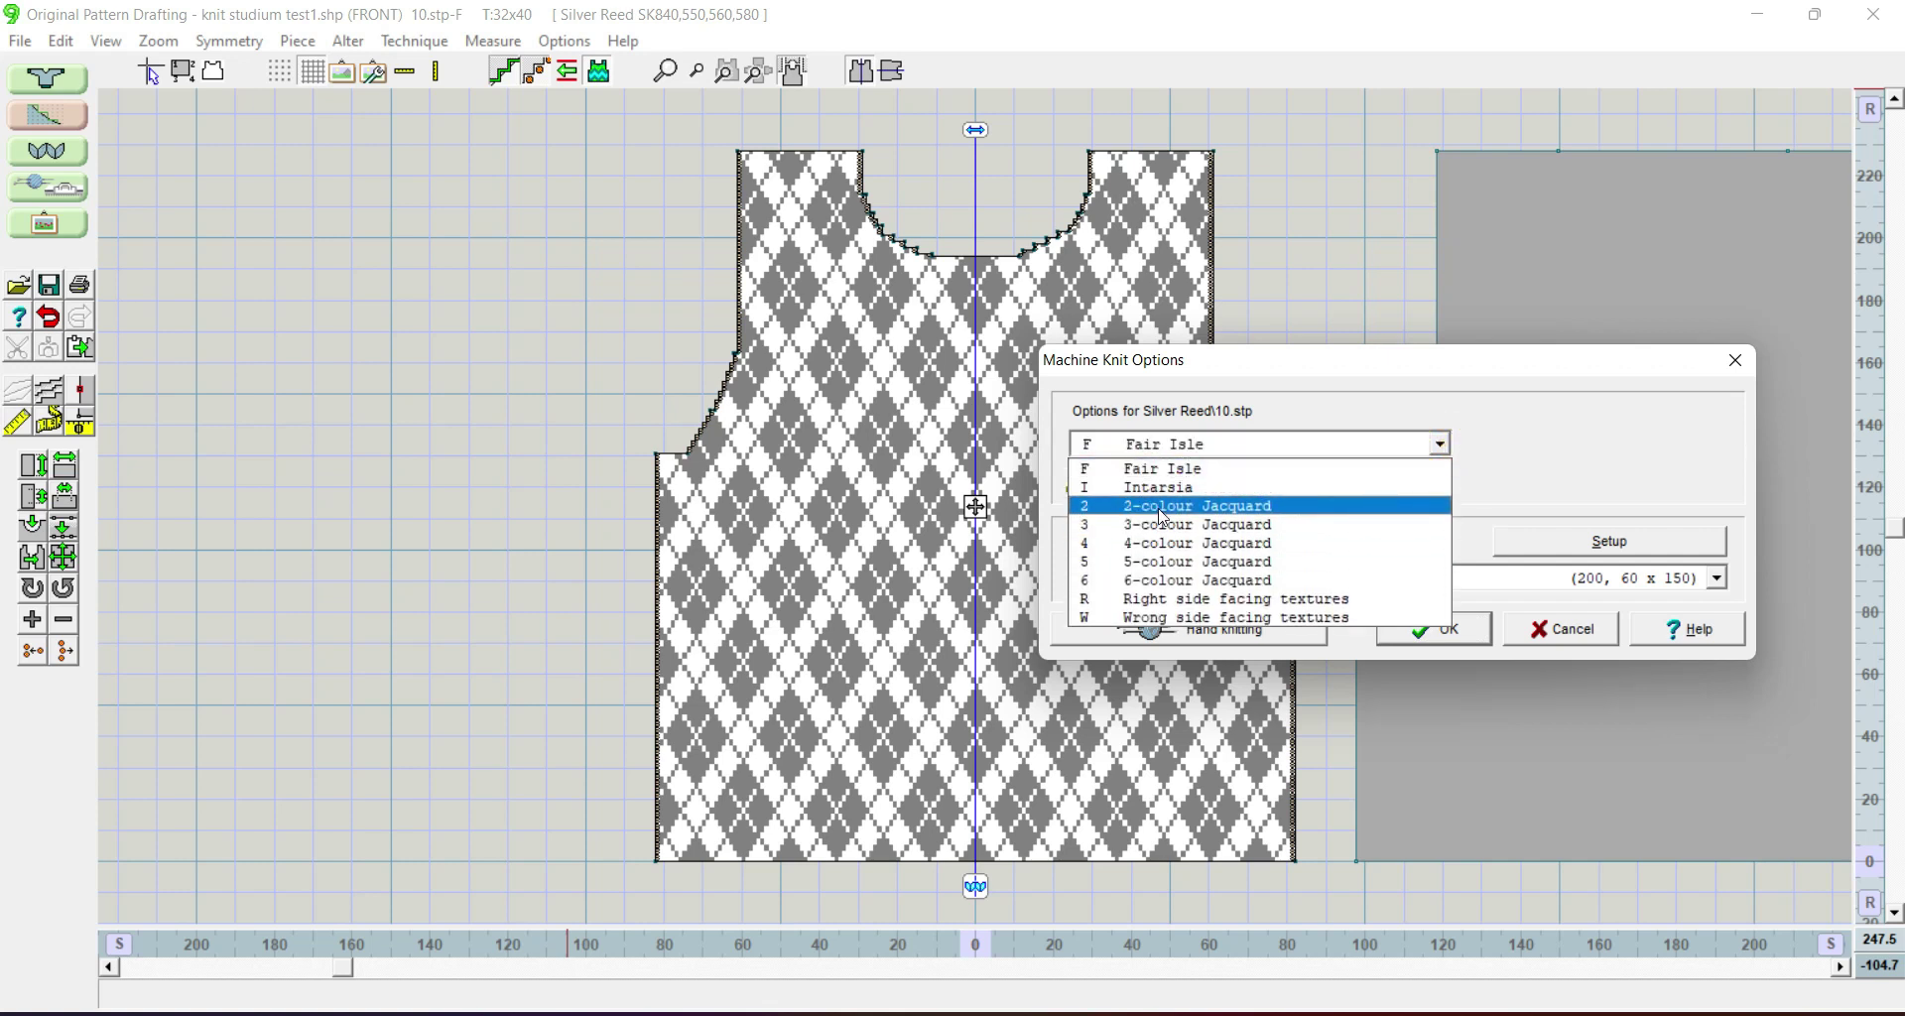
pyautogui.click(1172, 470)
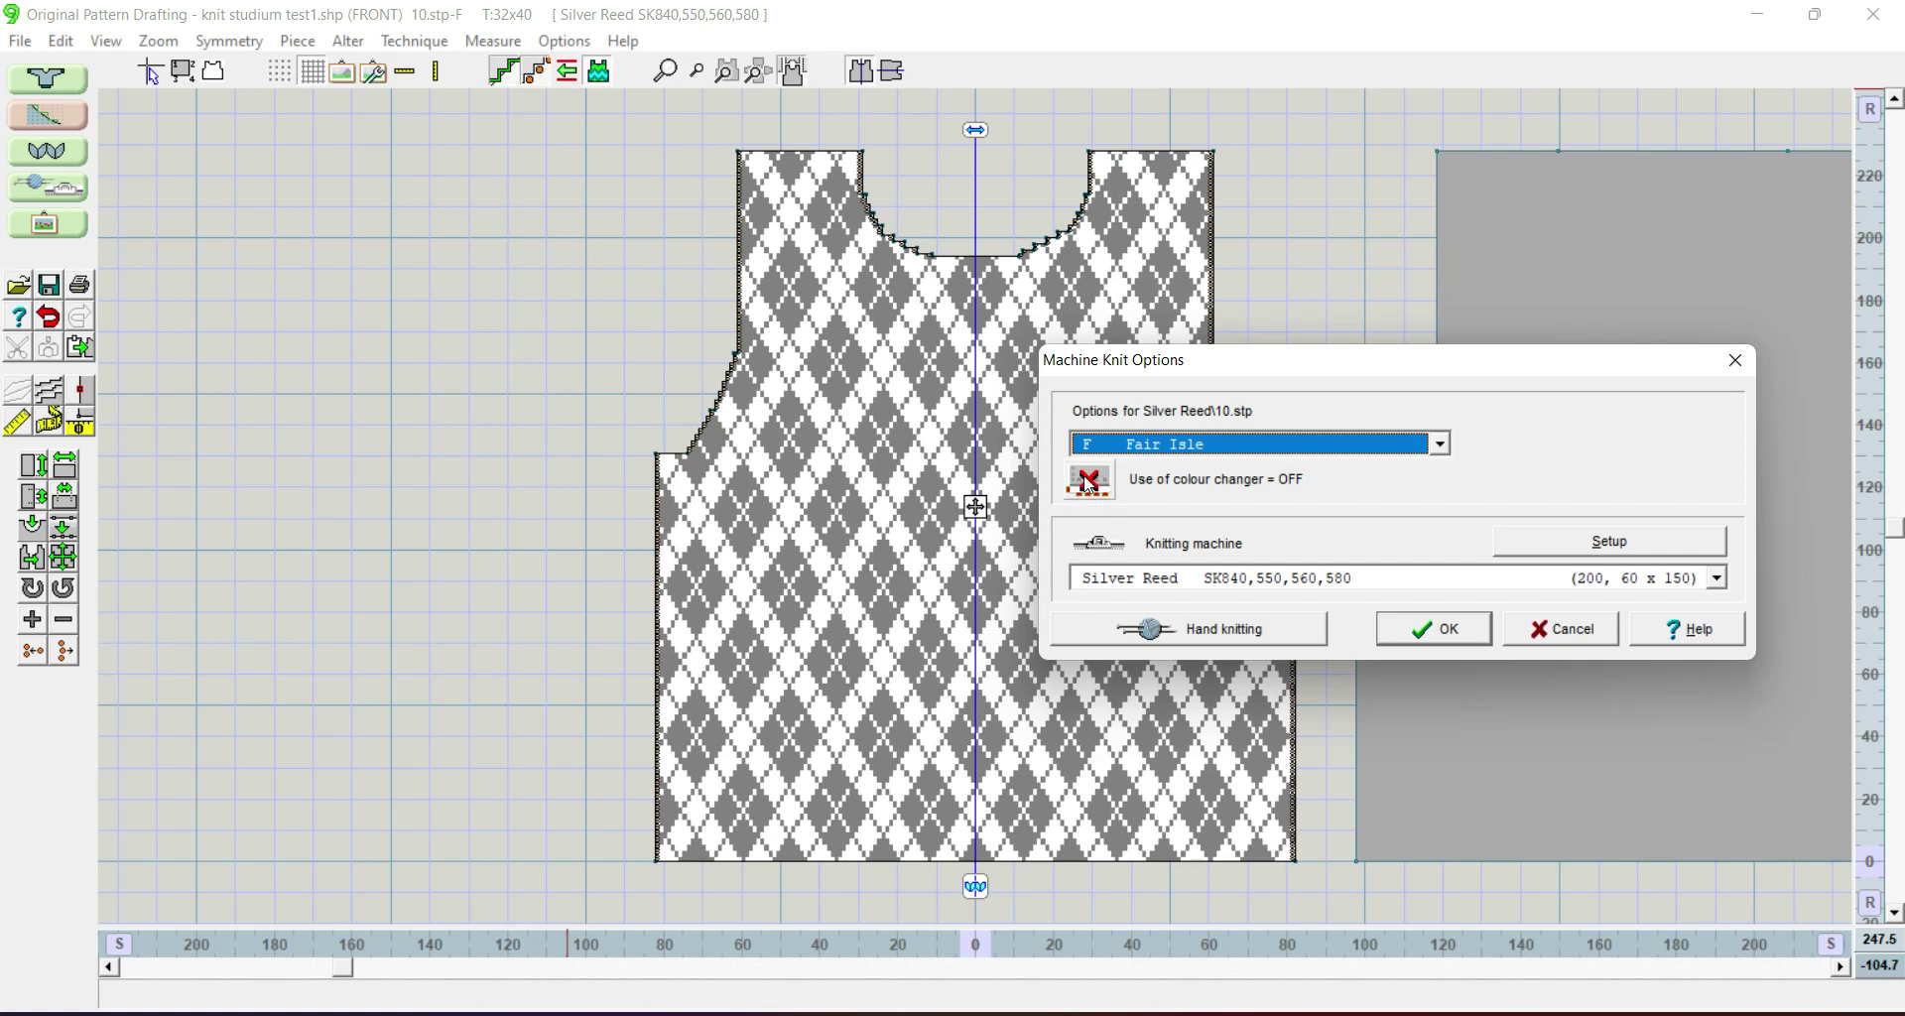
# Step: Try 2-colour Jacquard with the colour changer on, and restore Fair Isle with the colour changer off for 10.stp
pyautogui.click(1439, 444)
pyautogui.click(1205, 508)
pyautogui.click(1091, 482)
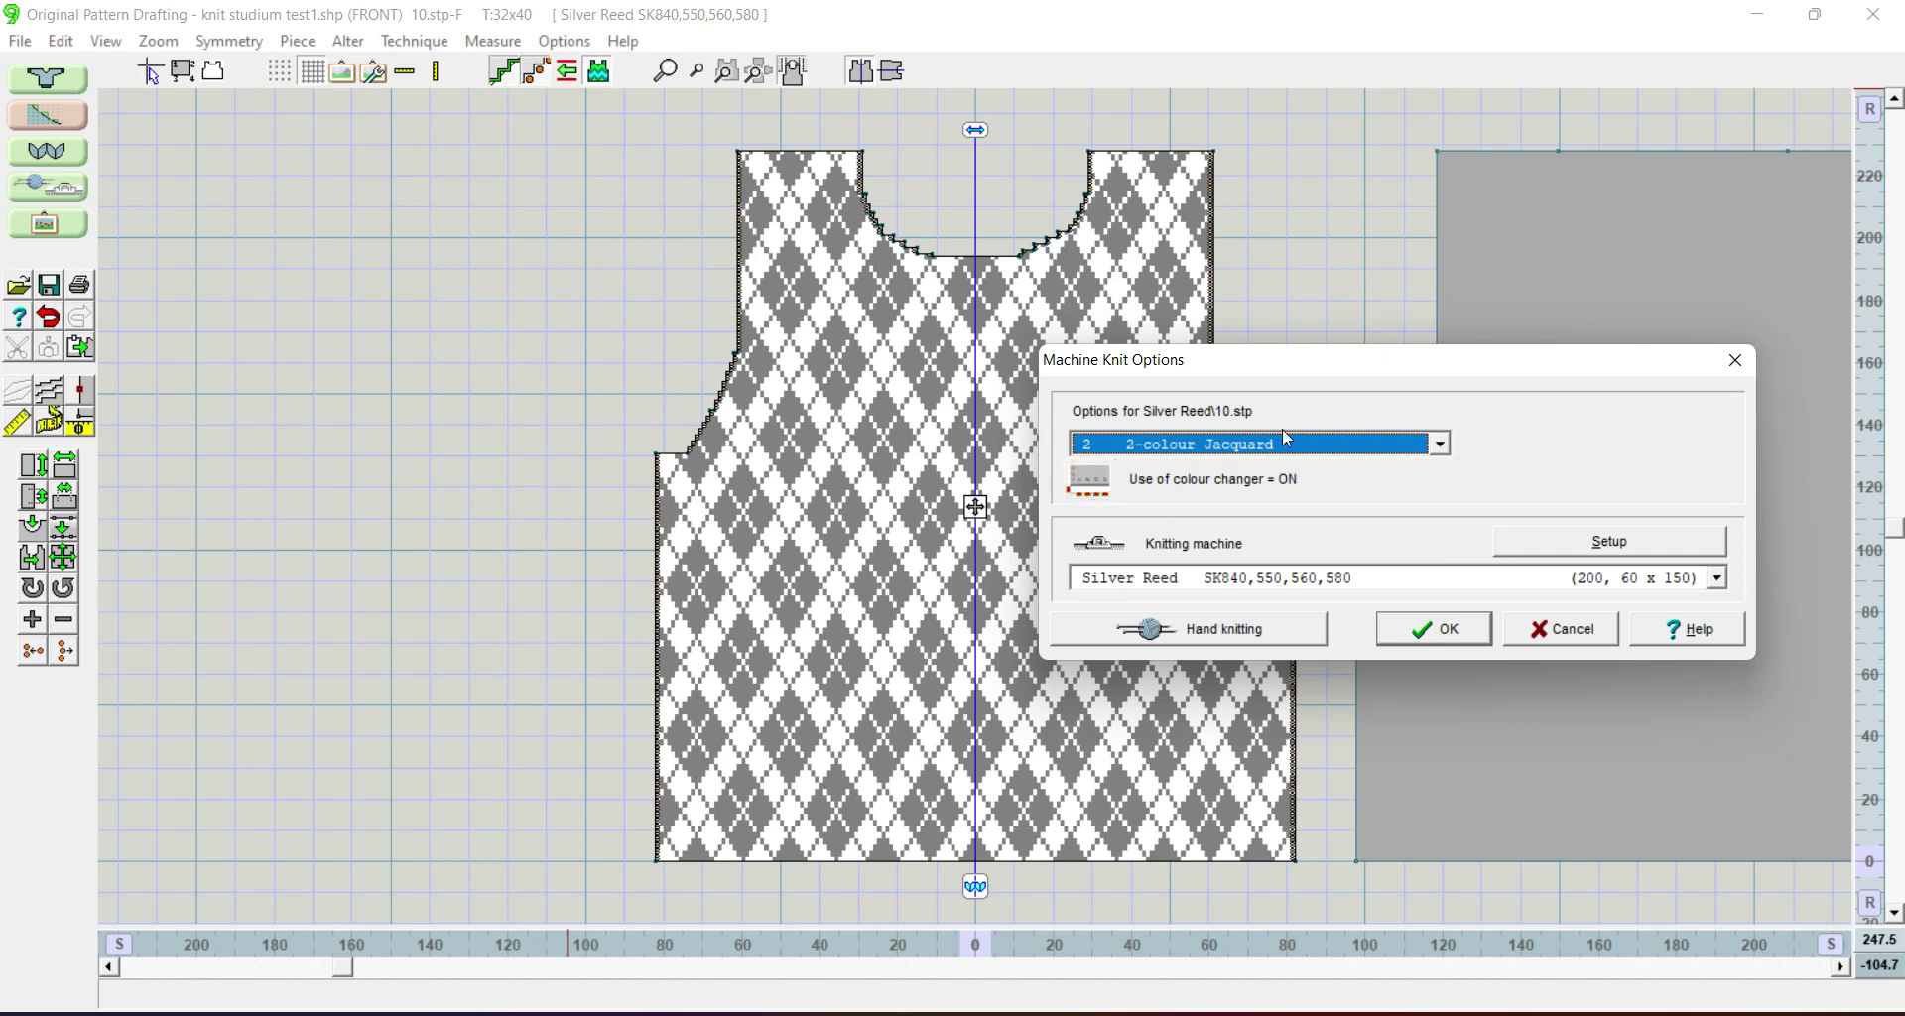
pyautogui.click(1440, 443)
pyautogui.click(1172, 470)
pyautogui.click(1435, 635)
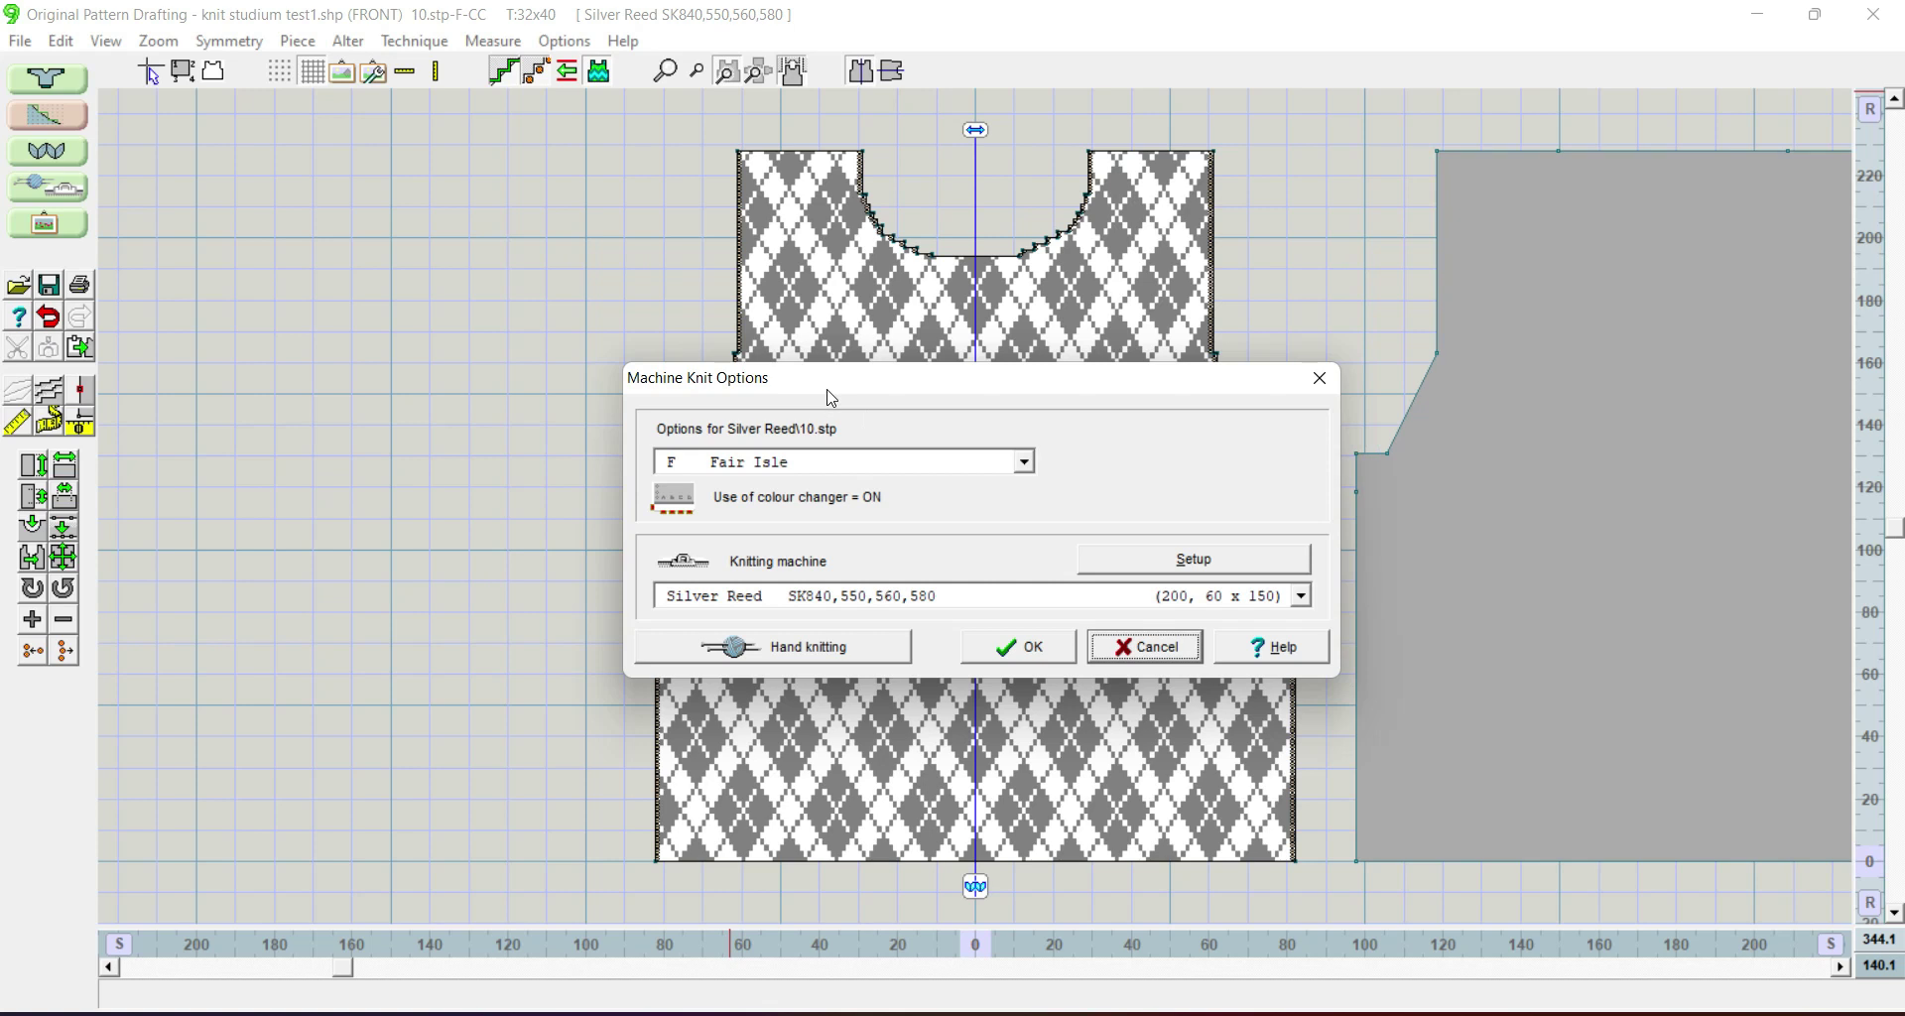
pyautogui.click(680, 505)
pyautogui.click(1040, 650)
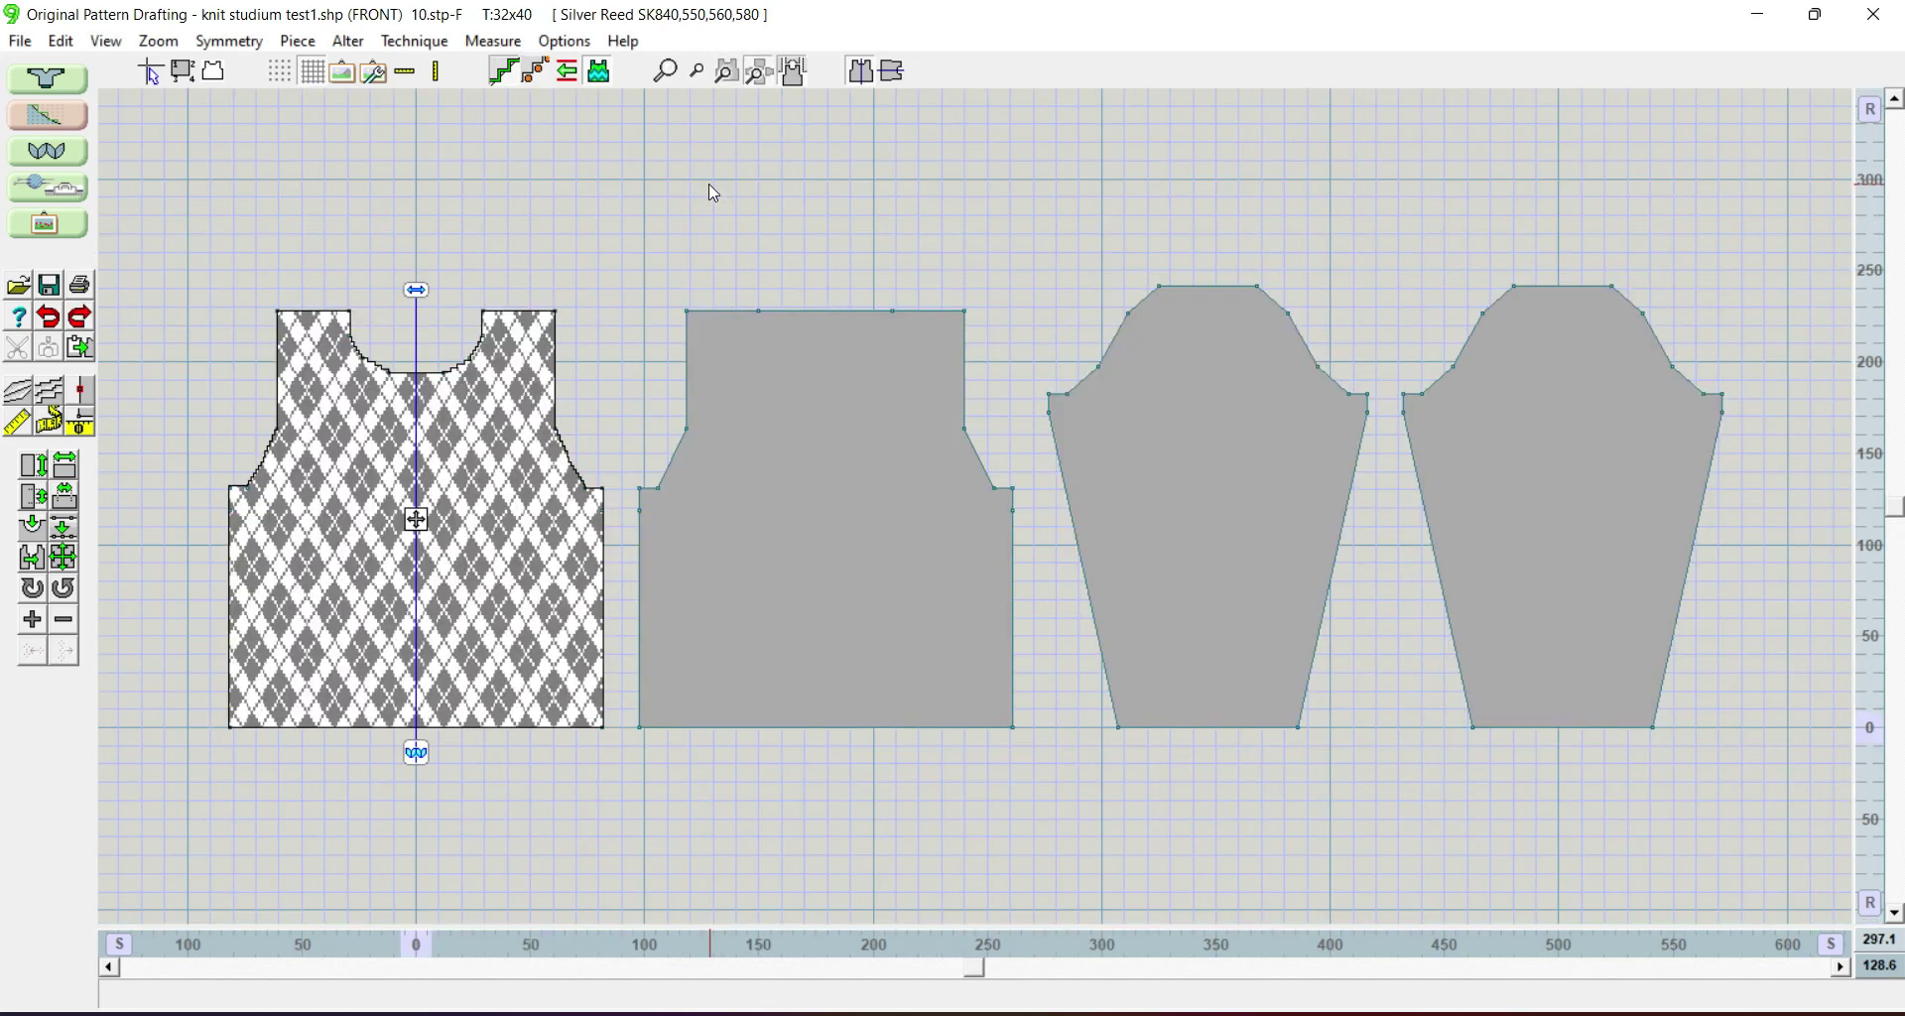
# Step: Show the front piece's knit direction arrow, reverse its starting side at row 0 and hide the arrow
pyautogui.click(567, 84)
pyautogui.click(204, 730)
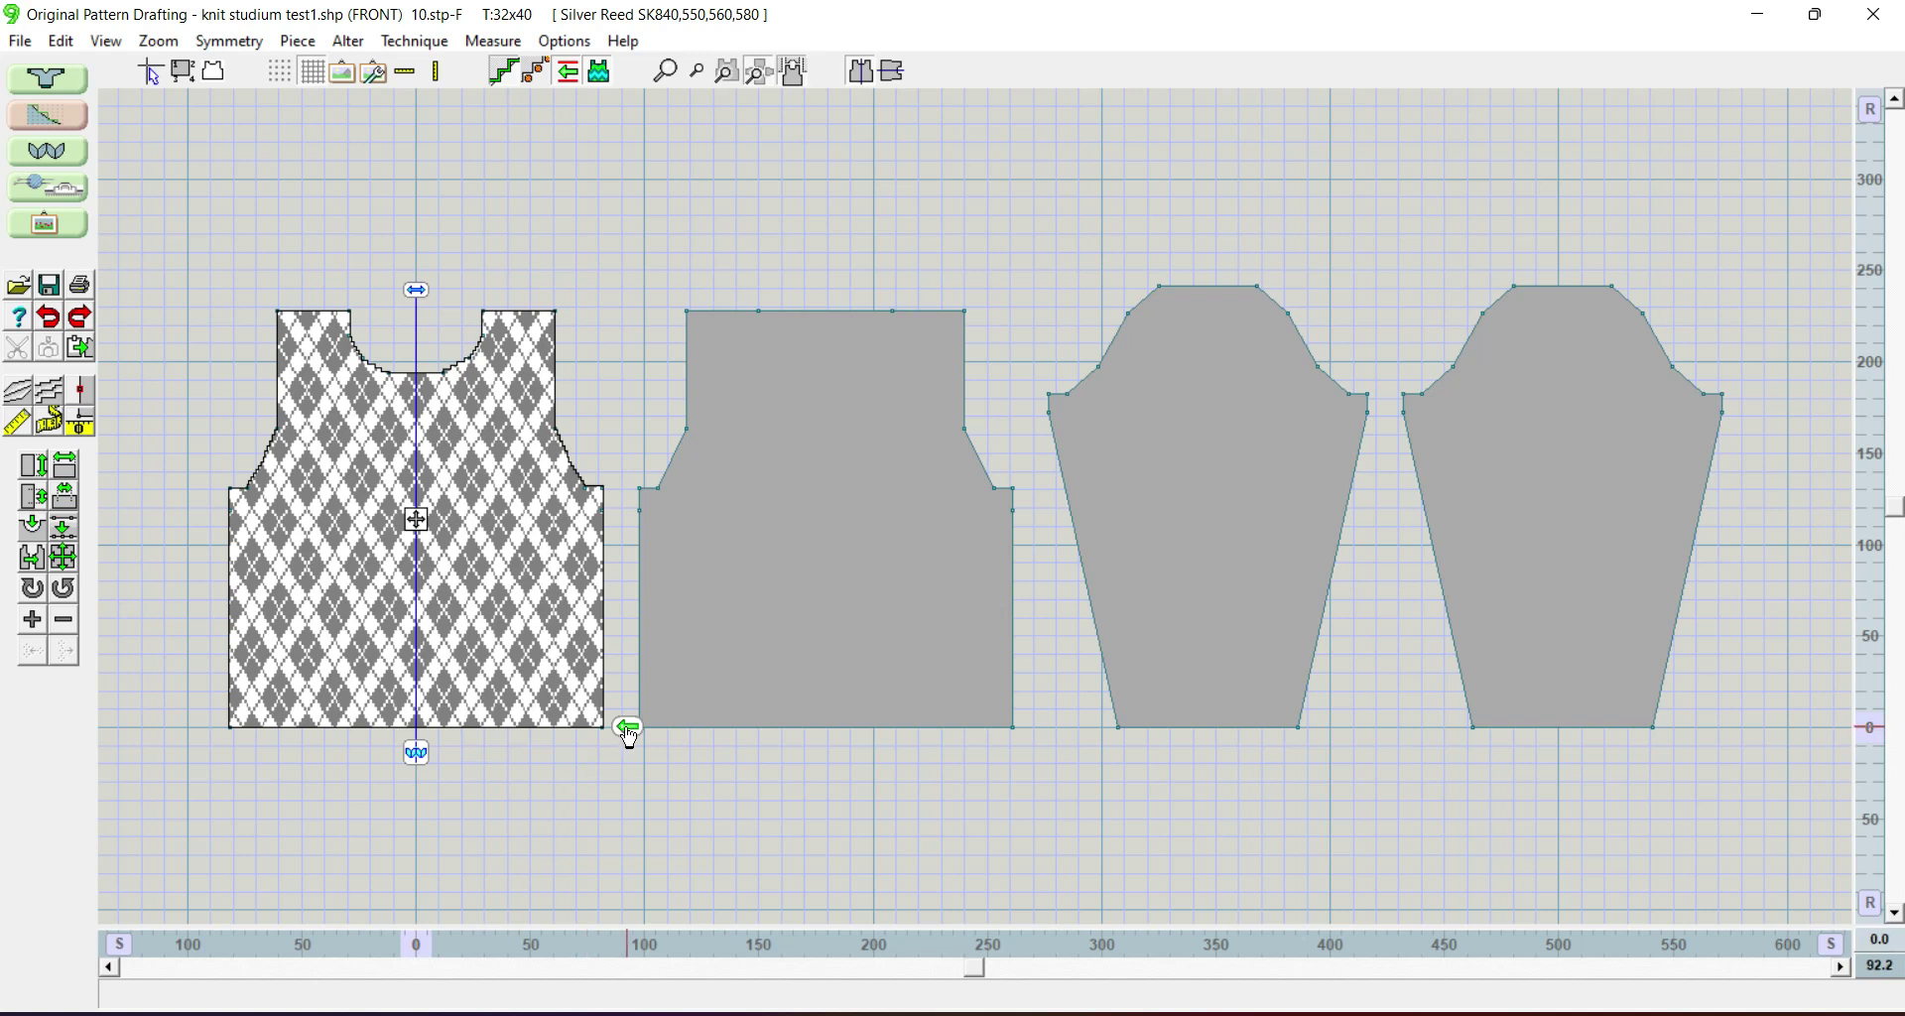
pyautogui.click(577, 76)
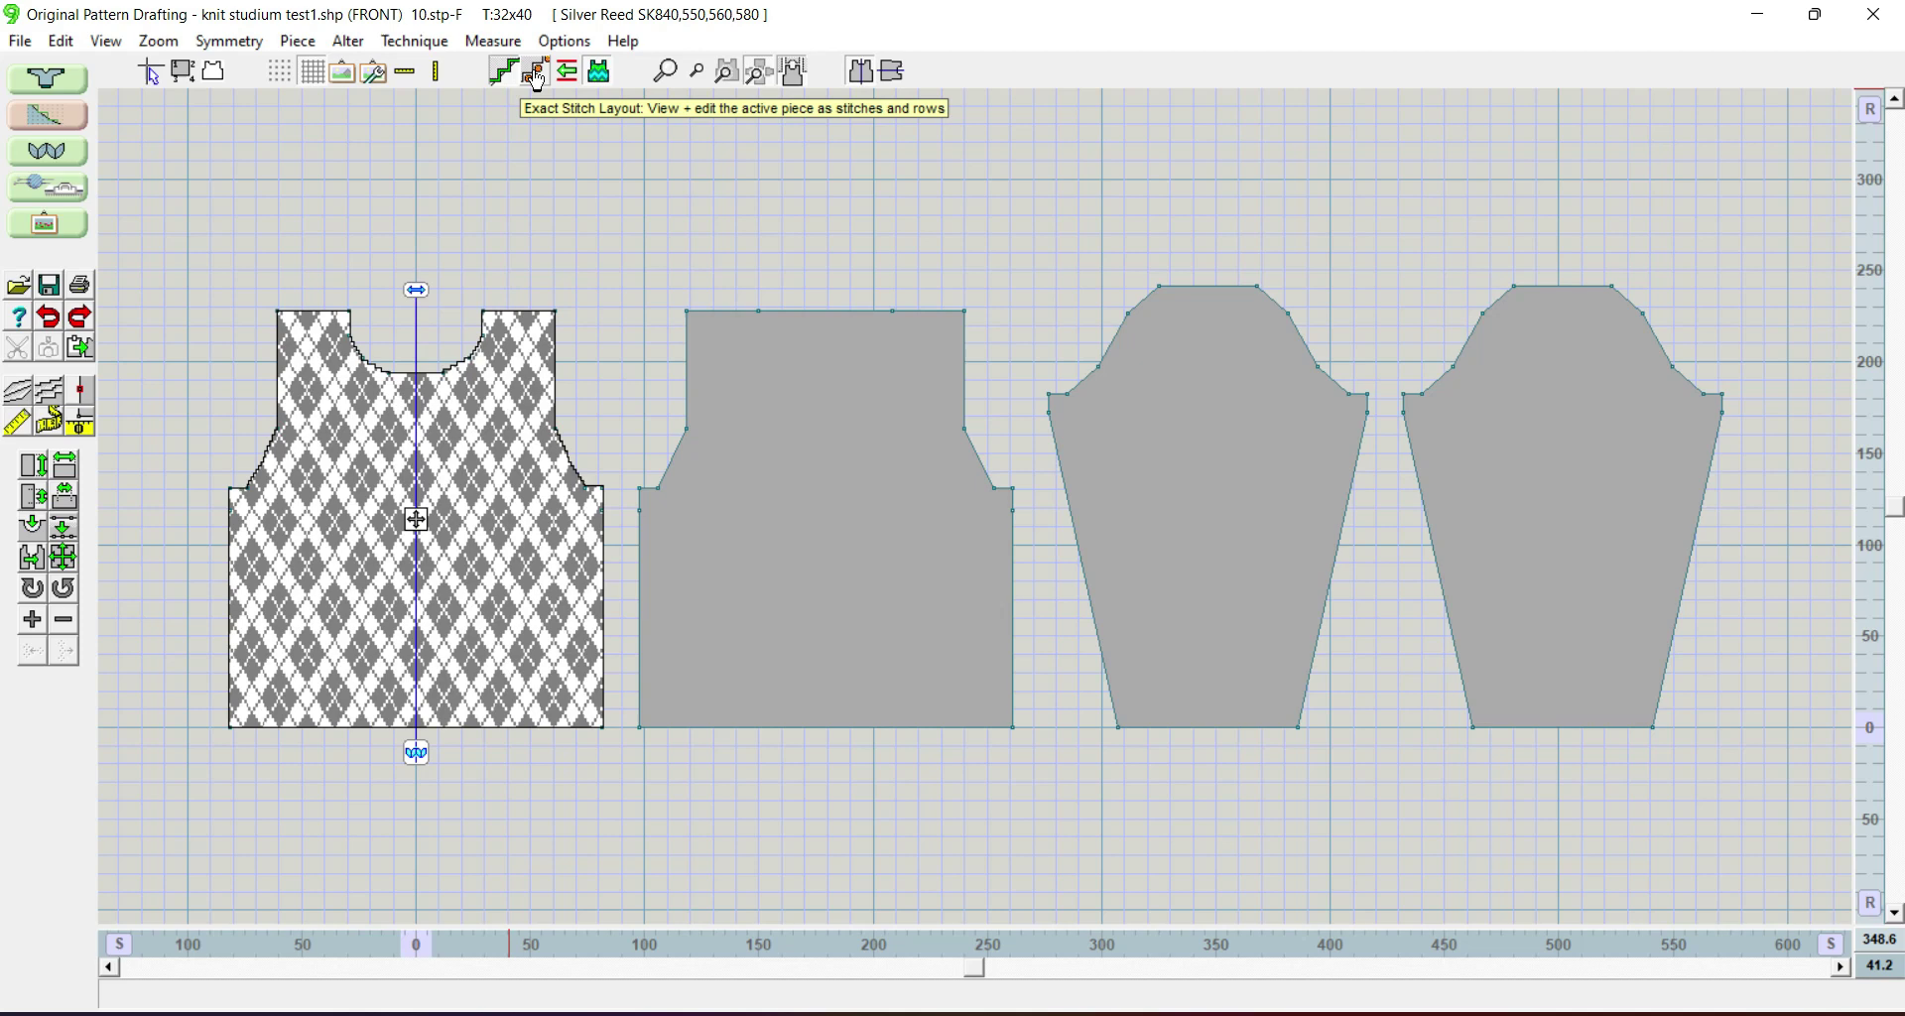
# Step: Enlarge the patterned front piece around the neckline to examine its stitches and stepped edge
pyautogui.click(671, 75)
pyautogui.click(328, 359)
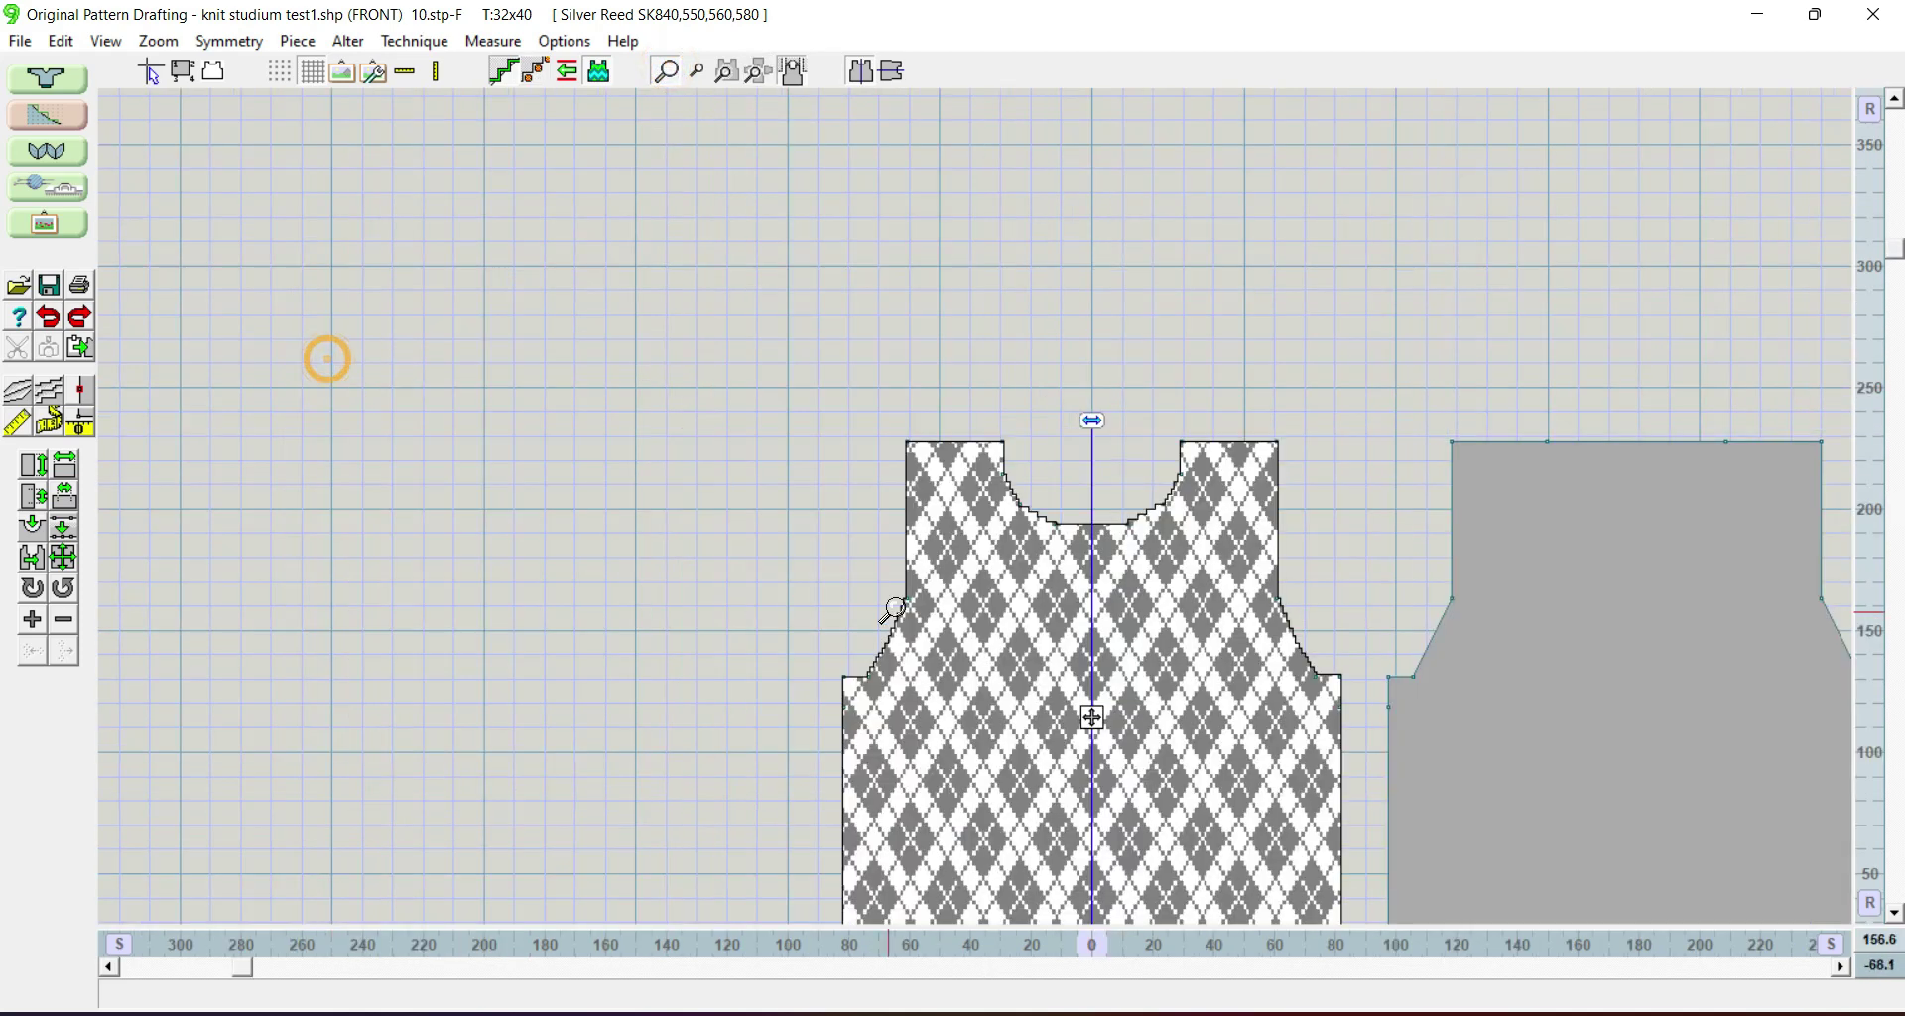
pyautogui.click(873, 621)
pyautogui.click(1086, 458)
pyautogui.click(1045, 507)
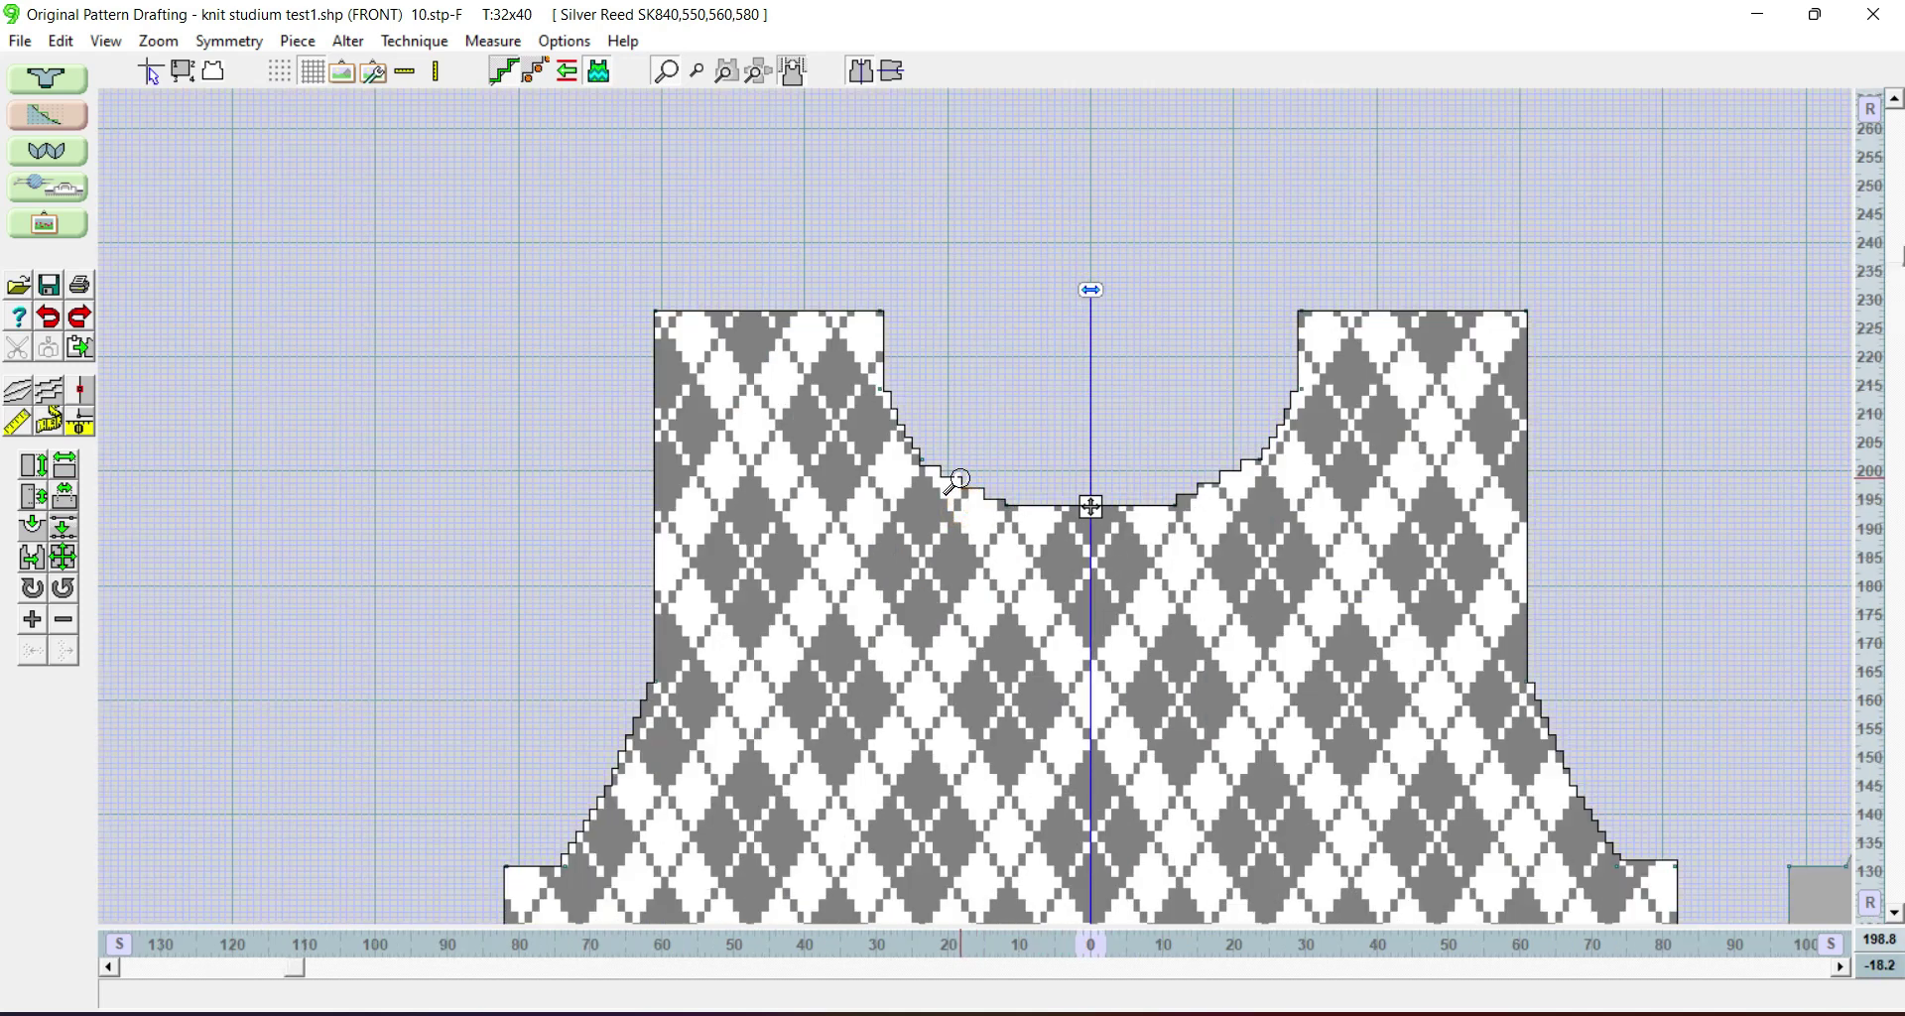
pyautogui.click(958, 482)
pyautogui.click(923, 495)
pyautogui.click(1084, 516)
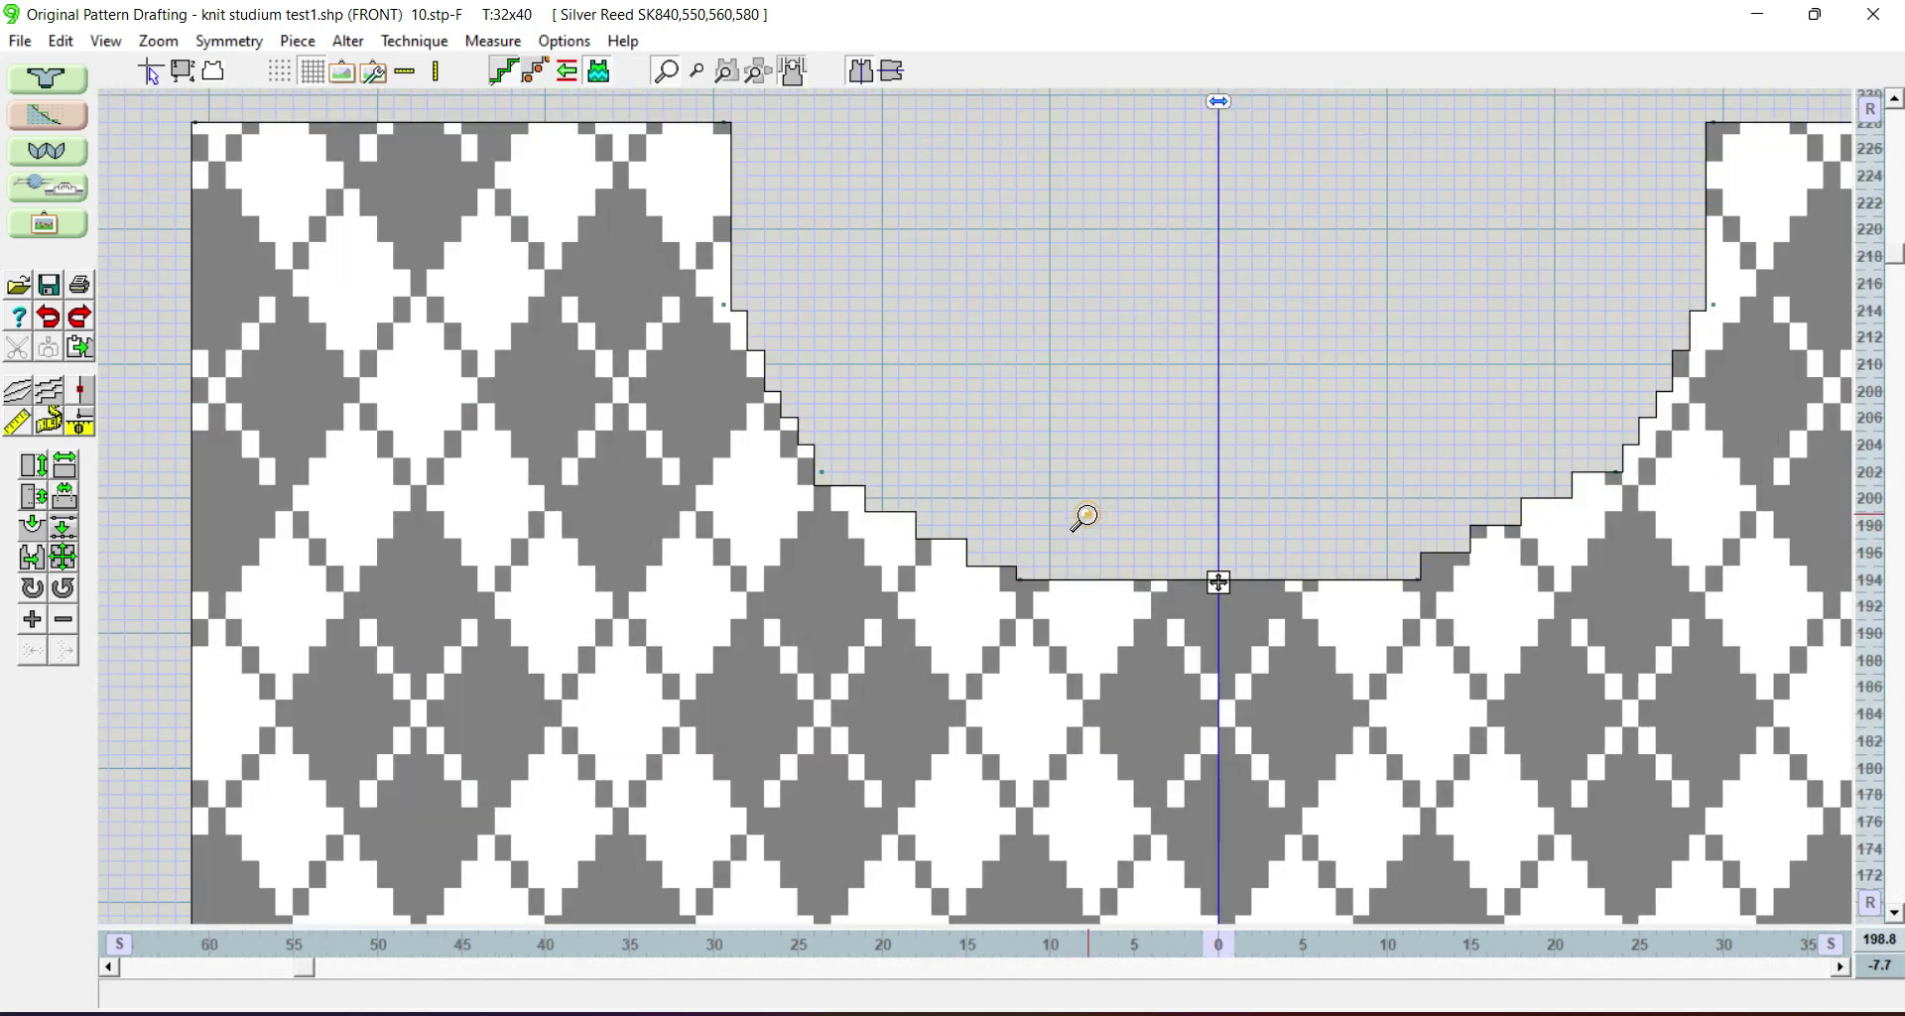
# Step: Toggle the stepped outline off and on, and turn on Exact Stitch Layout for the front piece
pyautogui.click(507, 74)
pyautogui.click(507, 73)
pyautogui.click(655, 71)
pyautogui.click(537, 74)
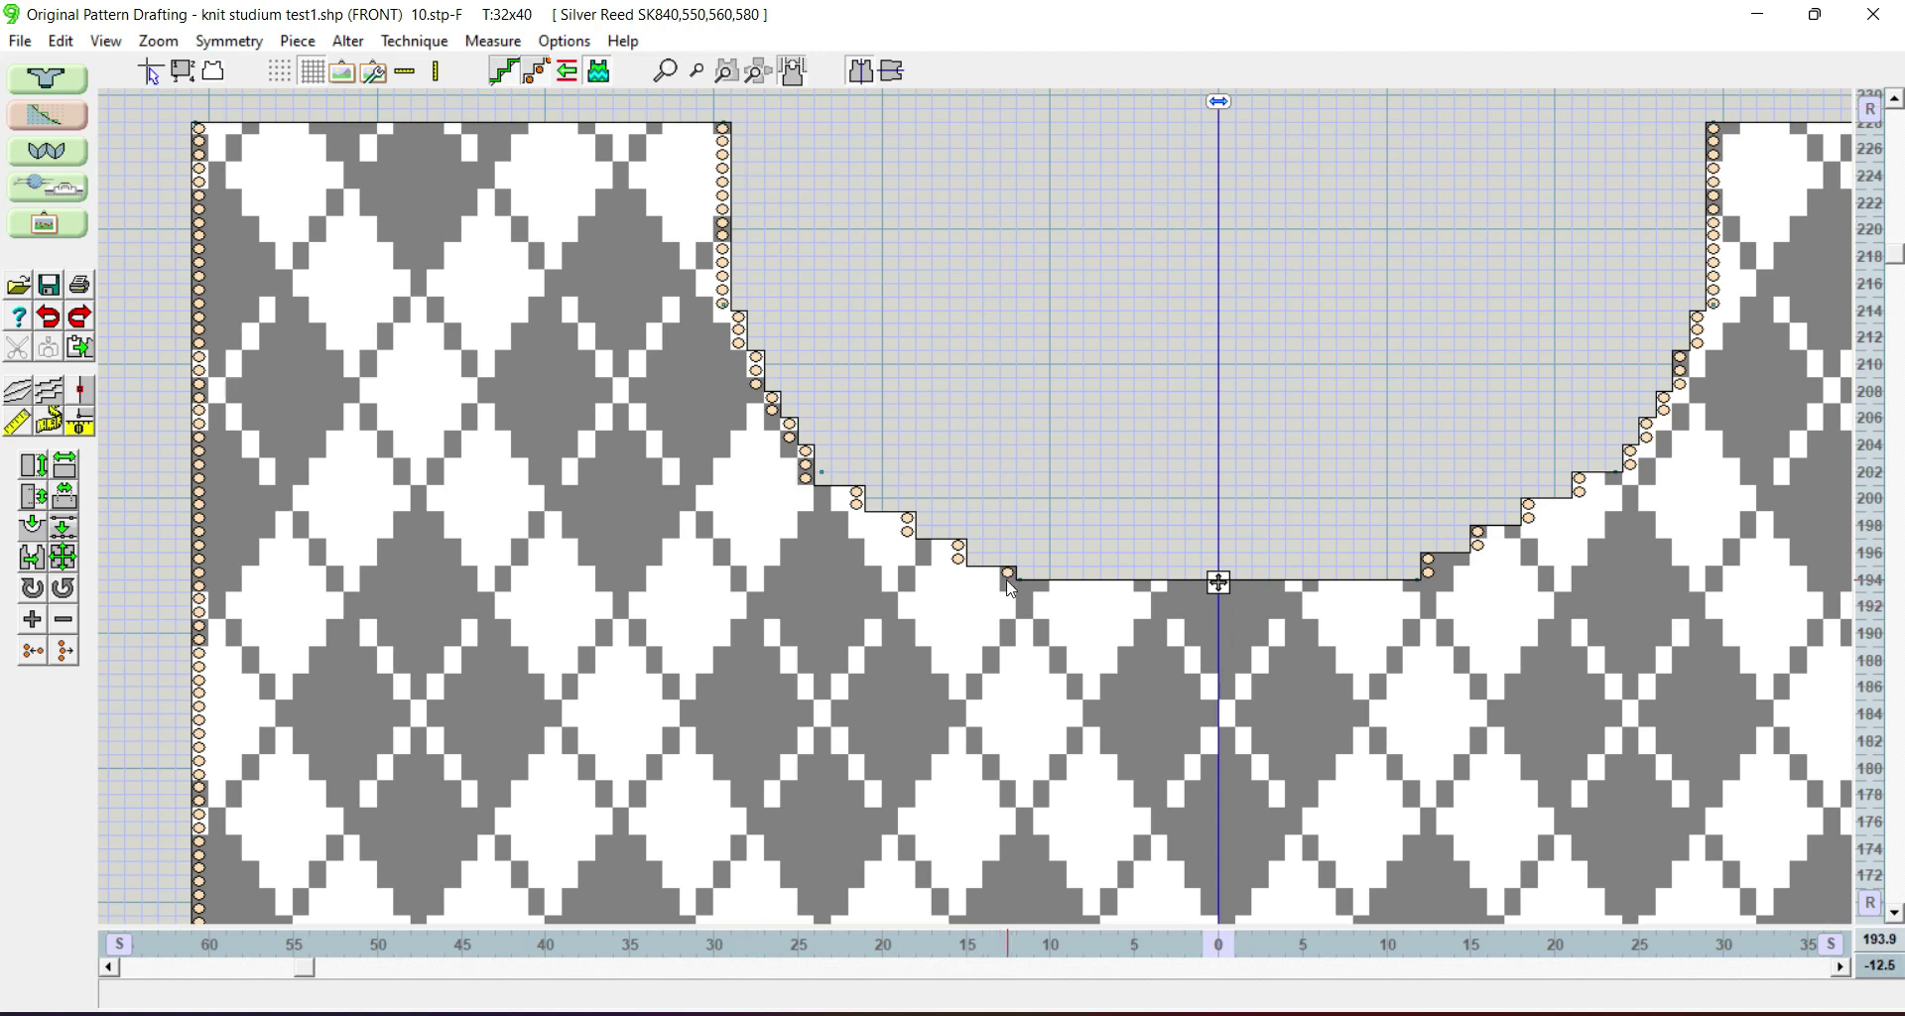
# Step: Try selecting the edge stitch marker on the lowest step of the front neckline's left side, and clear the selection
pyautogui.scroll(5, 1007, 580)
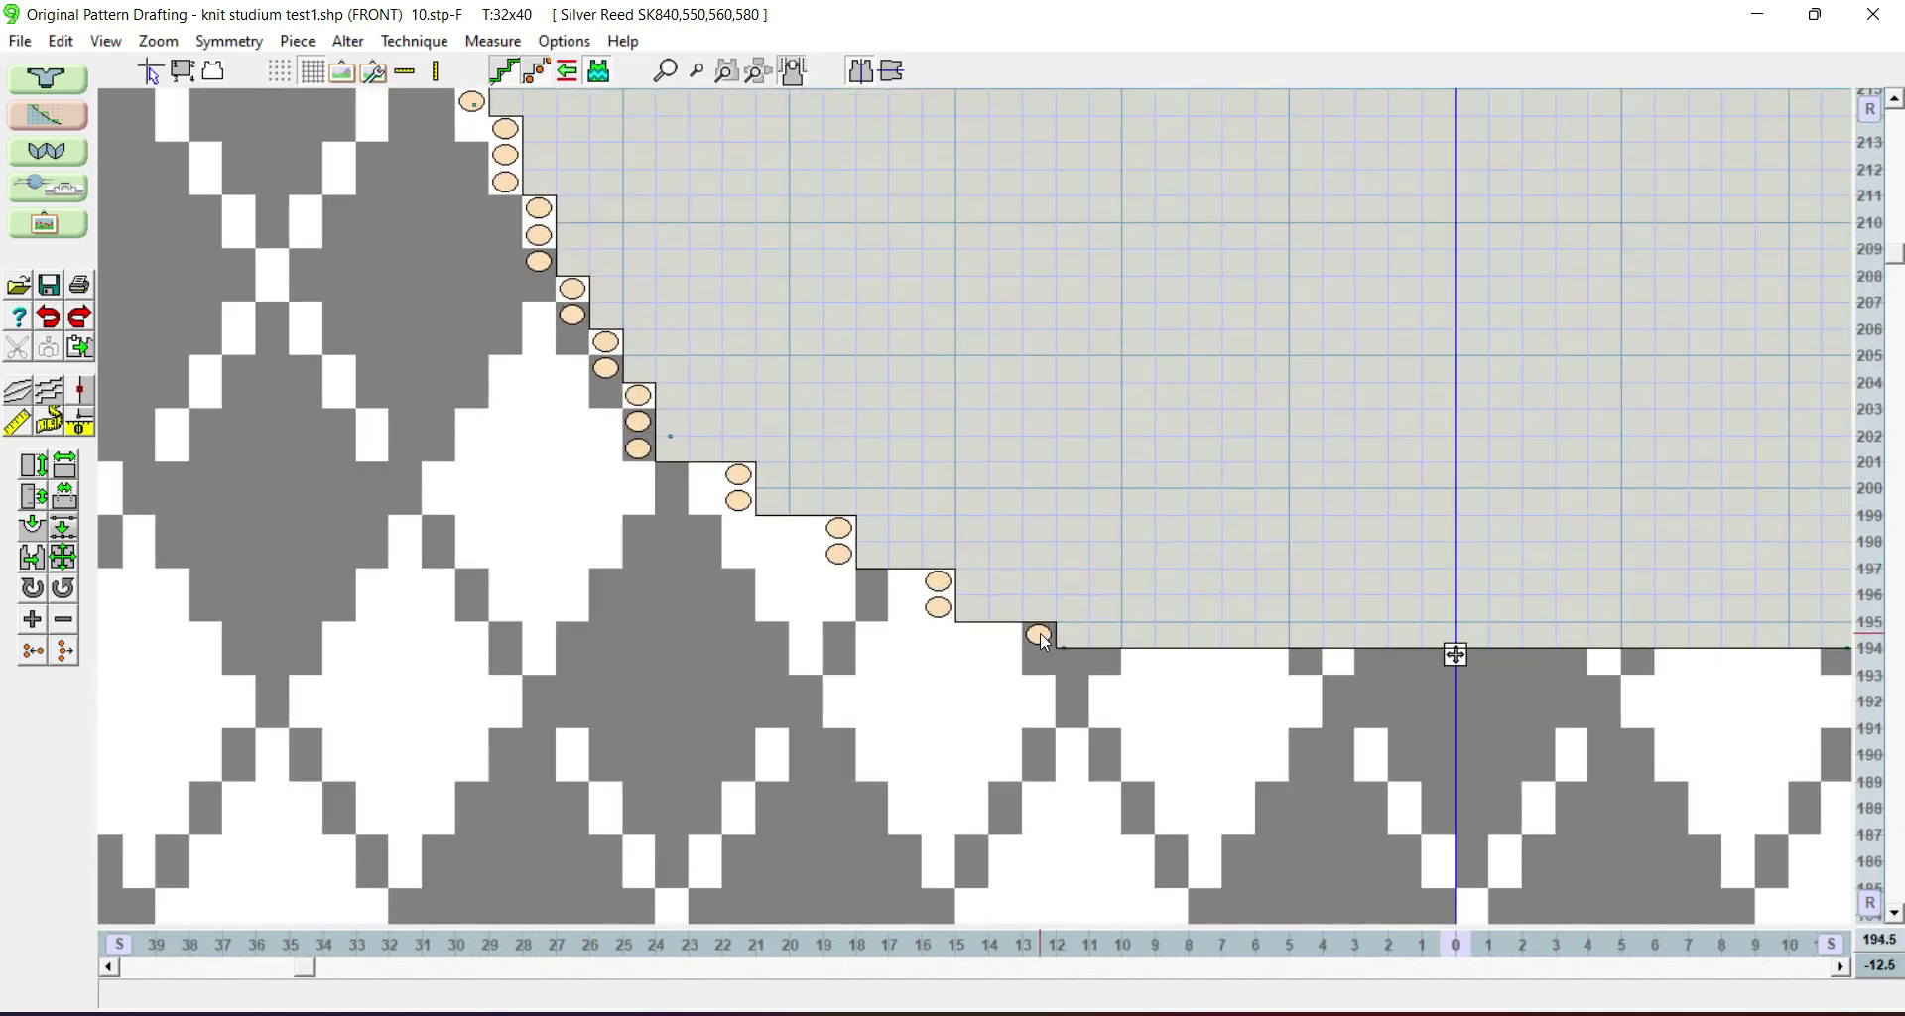
pyautogui.click(1042, 638)
pyautogui.press('alt')
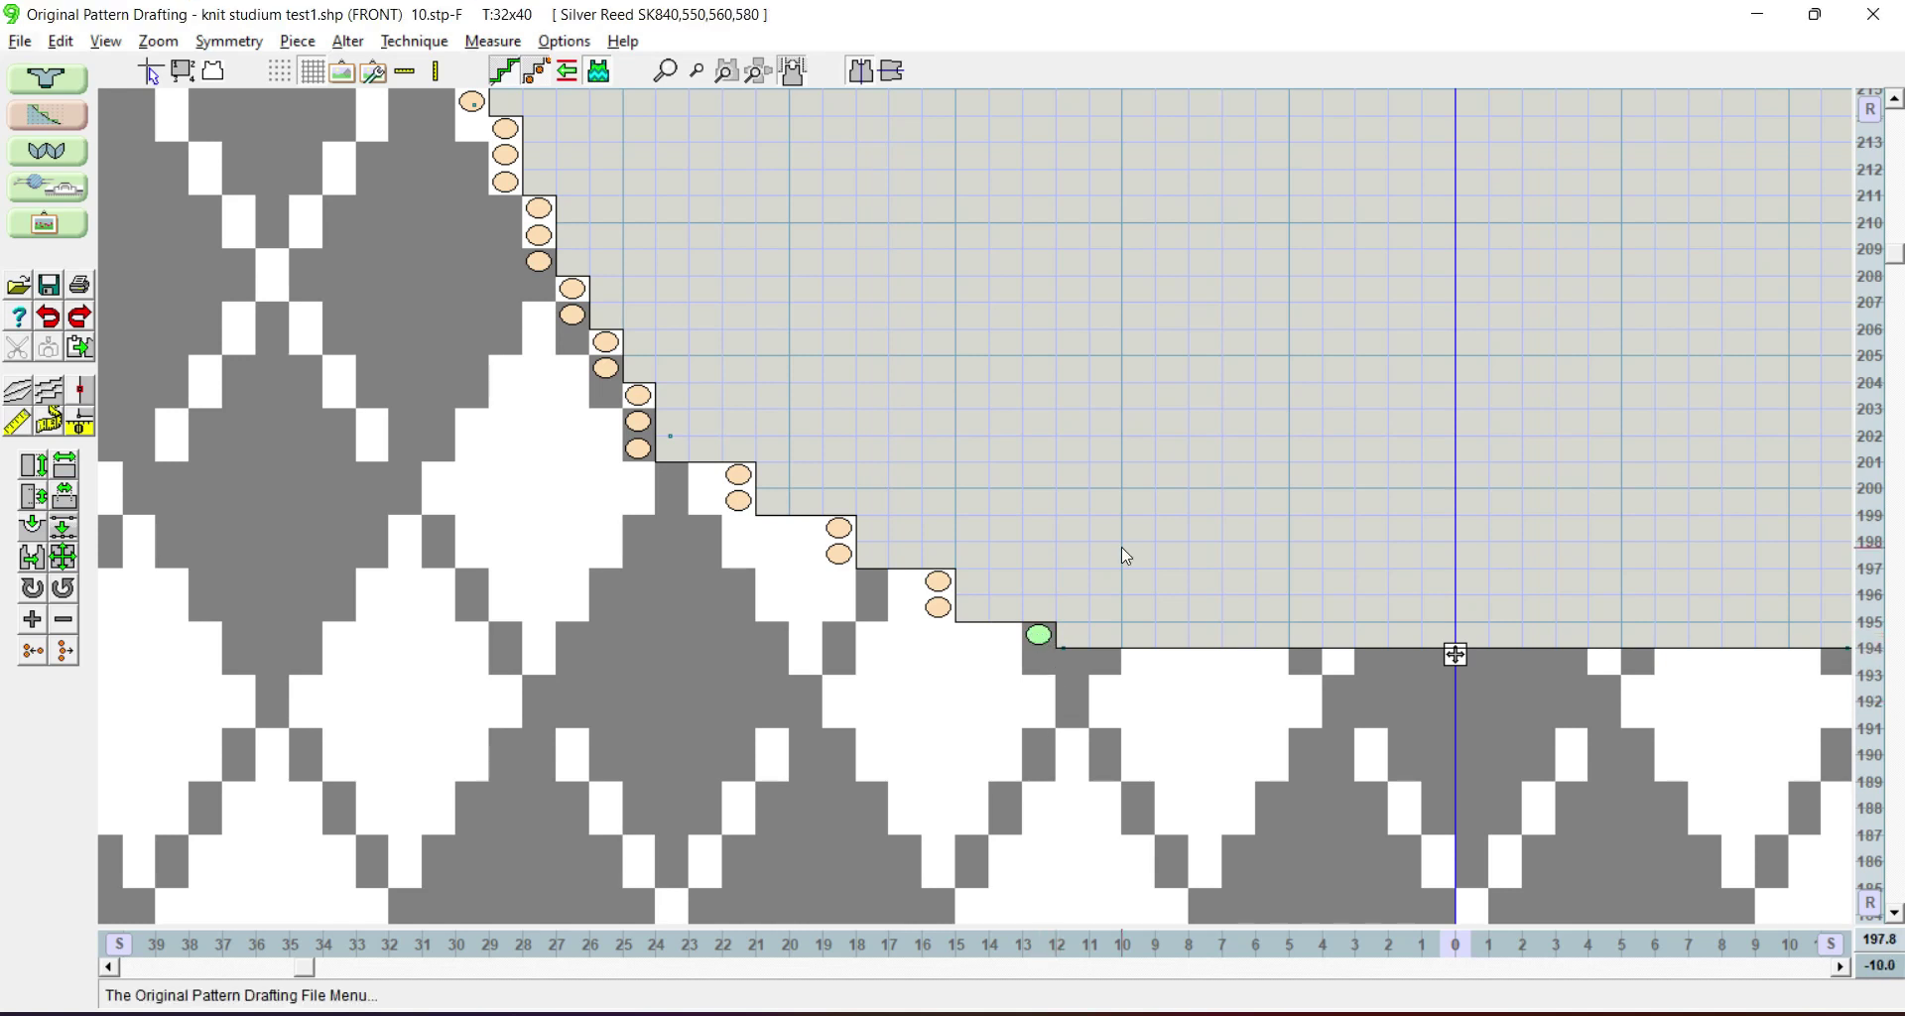
pyautogui.click(1105, 556)
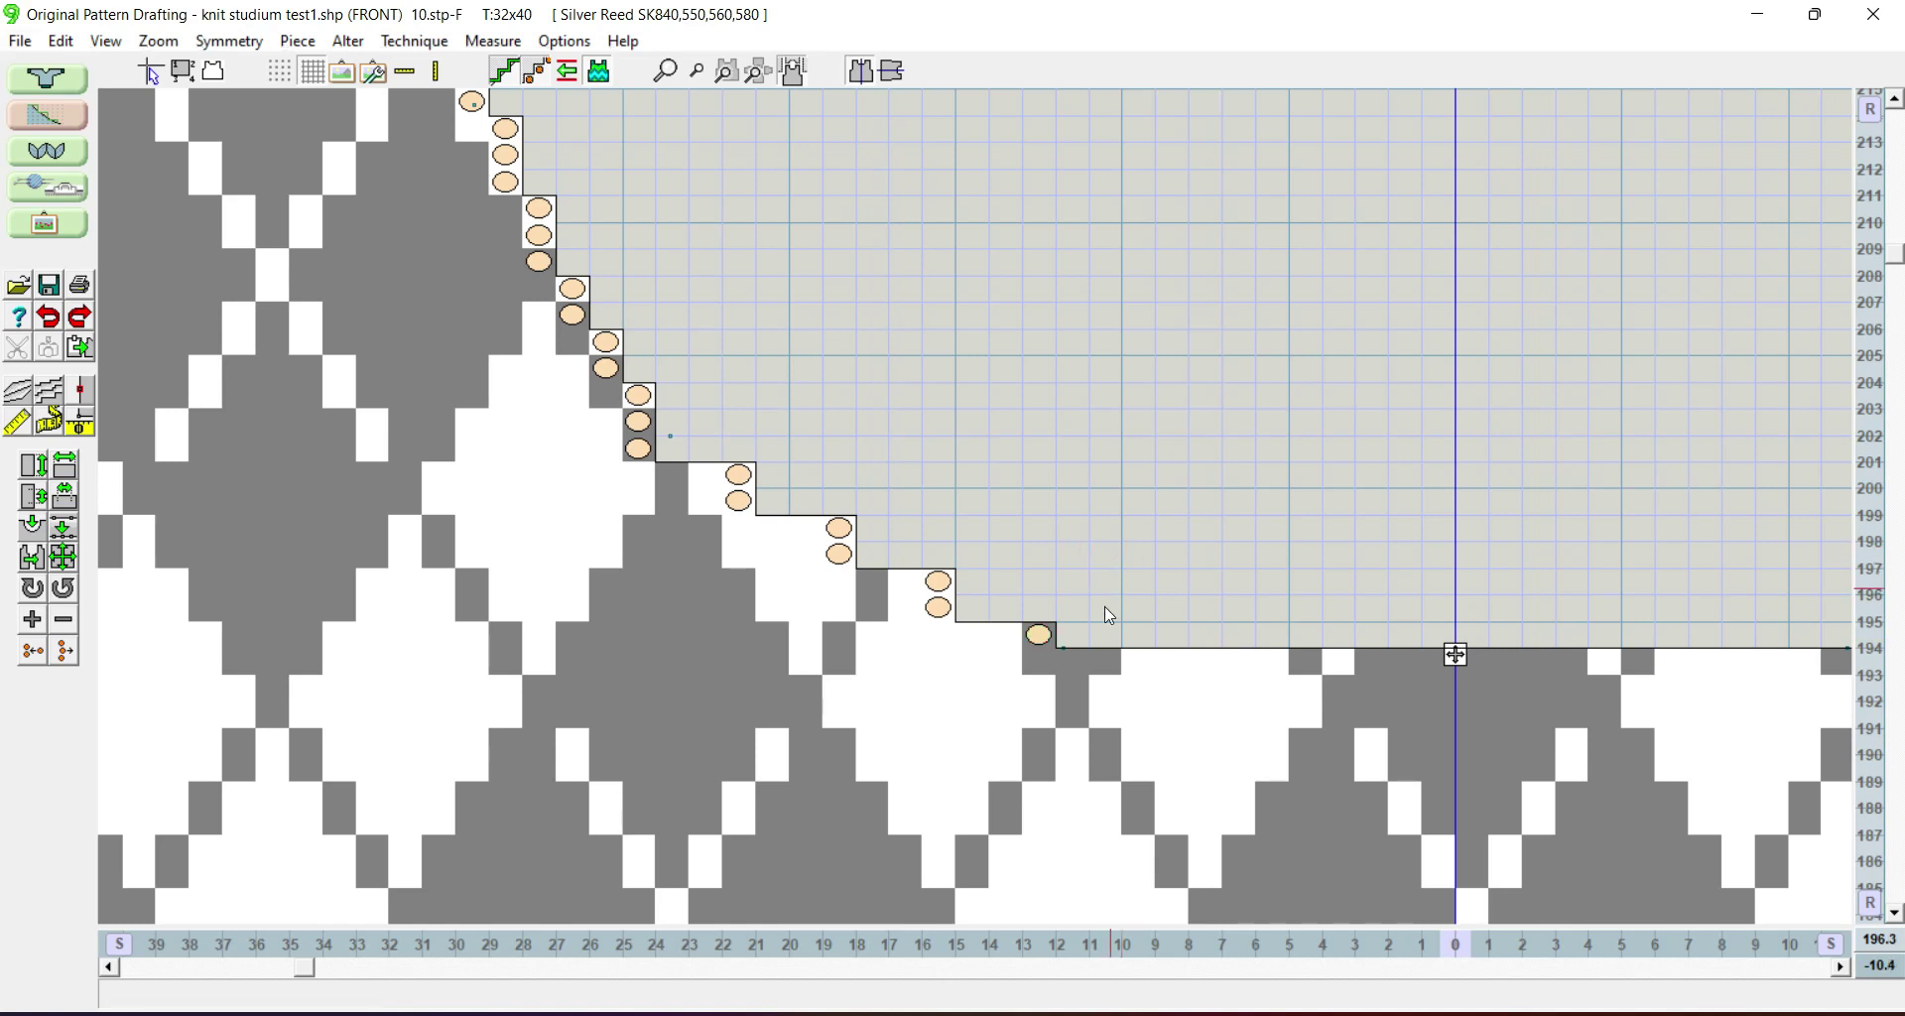
# Step: Try selecting the edge stitch markers on the lower left neckline steps of the front, singly and with a selection box
pyautogui.click(1038, 633)
pyautogui.click(938, 605)
pyautogui.click(939, 584)
pyautogui.click(840, 554)
pyautogui.click(840, 529)
pyautogui.moveTo(702, 359); pyautogui.dragTo(1146, 698)
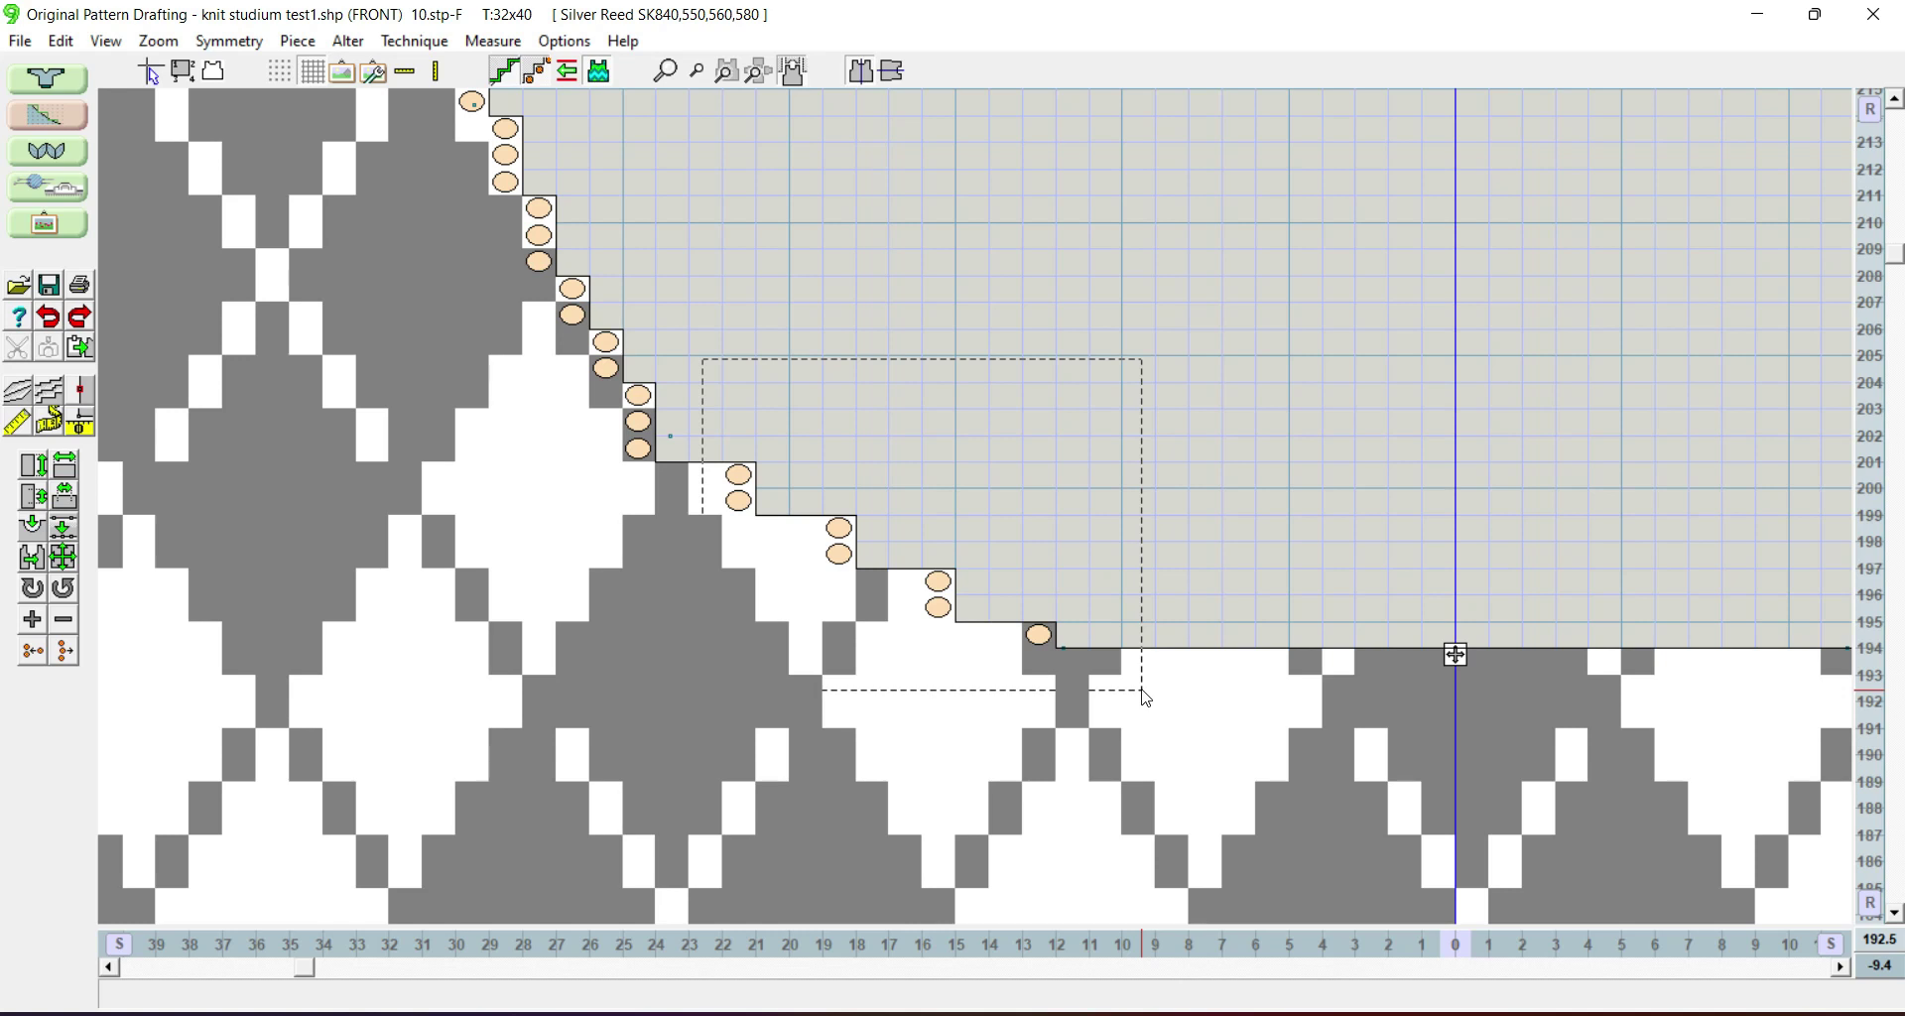
pyautogui.moveTo(1146, 698); pyautogui.dragTo(1146, 698)
pyautogui.click(1105, 375)
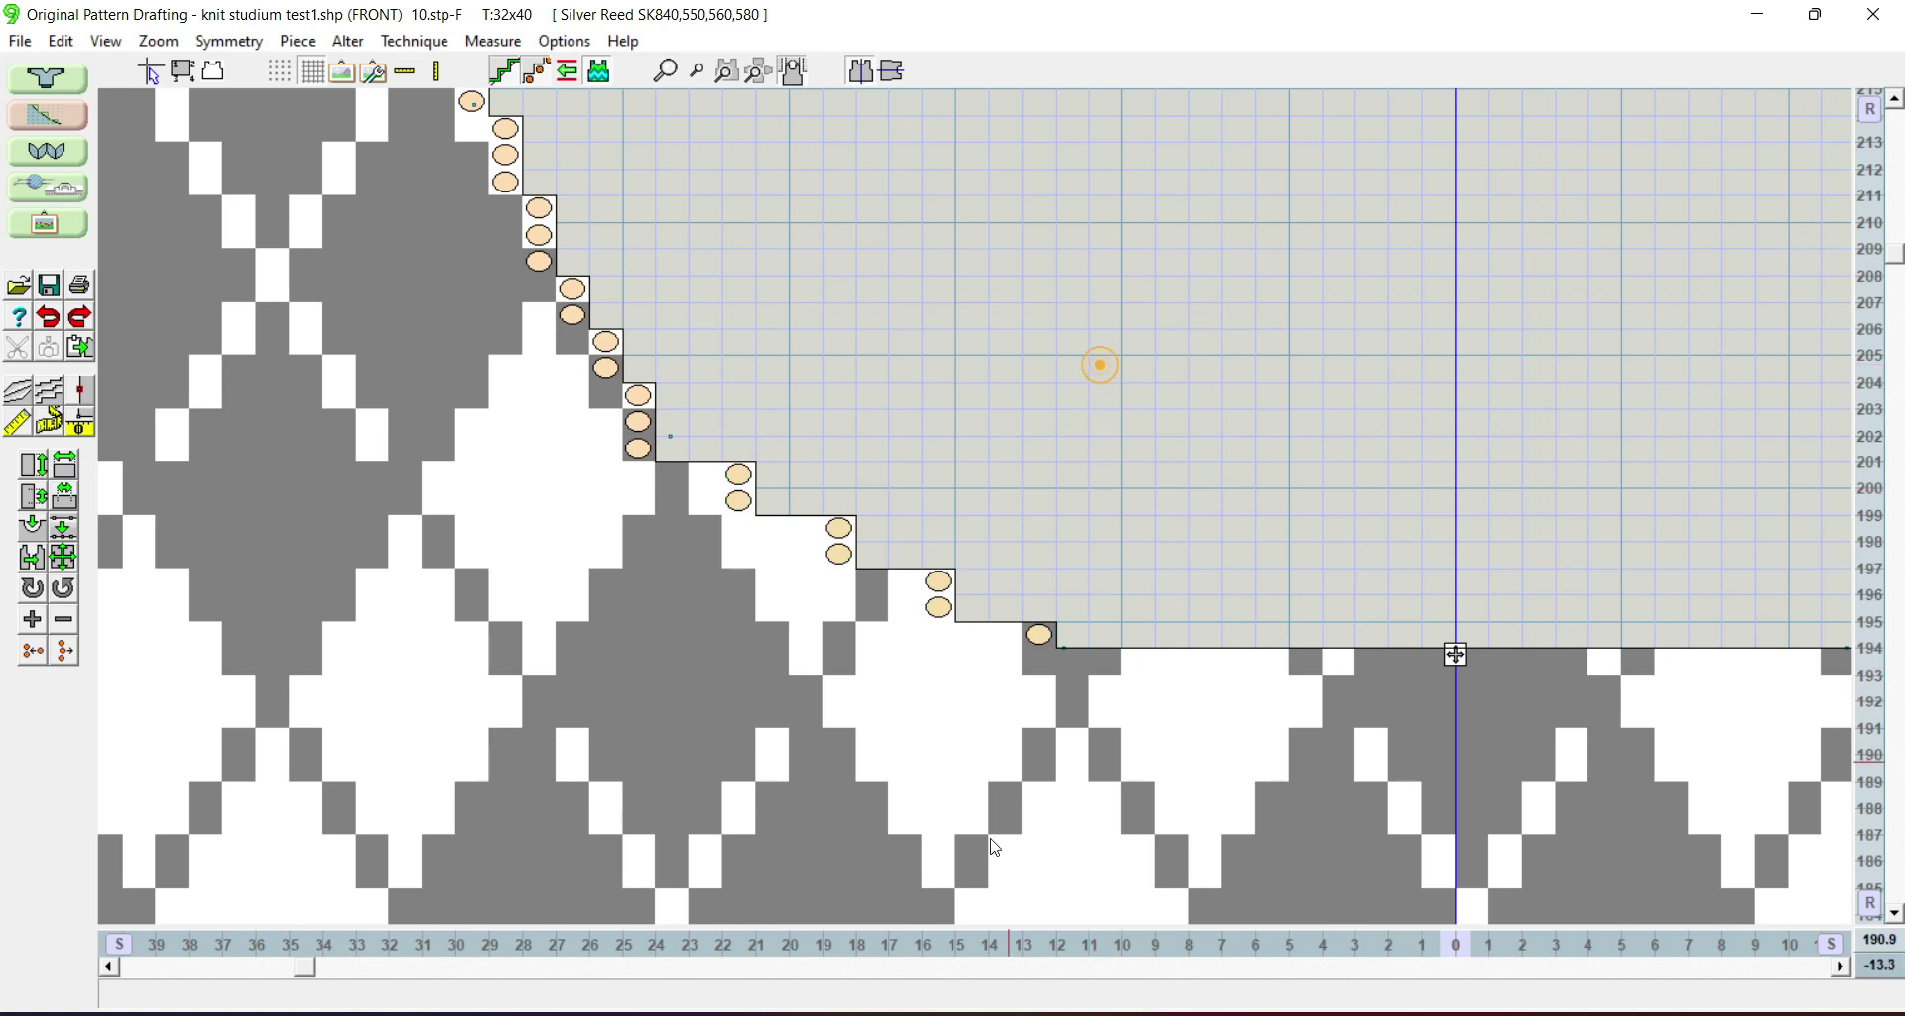
# Step: Move the lowest edge stitch on the front neckline's left side one stitch toward the centre, and turn off Exact Stitch Layout
pyautogui.click(304, 967)
pyautogui.moveTo(305, 968); pyautogui.dragTo(349, 970)
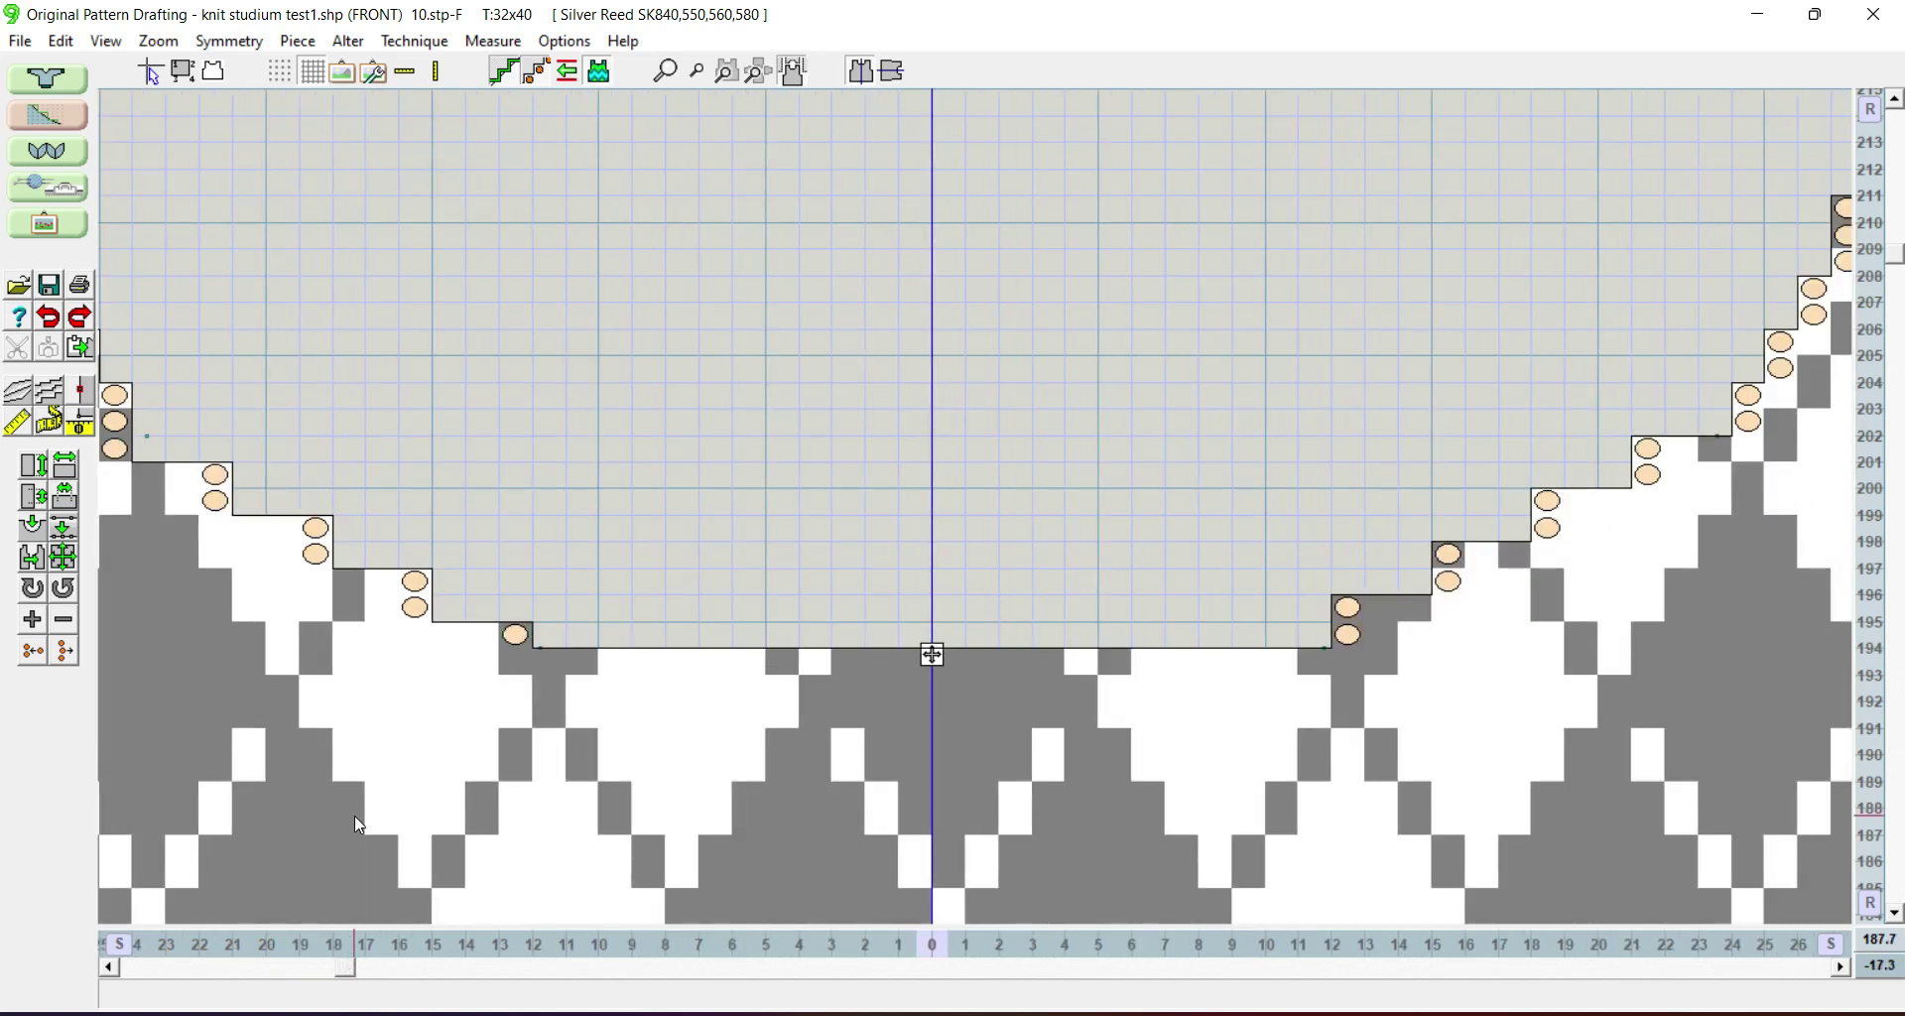
pyautogui.click(516, 635)
pyautogui.moveTo(515, 634); pyautogui.dragTo(550, 643)
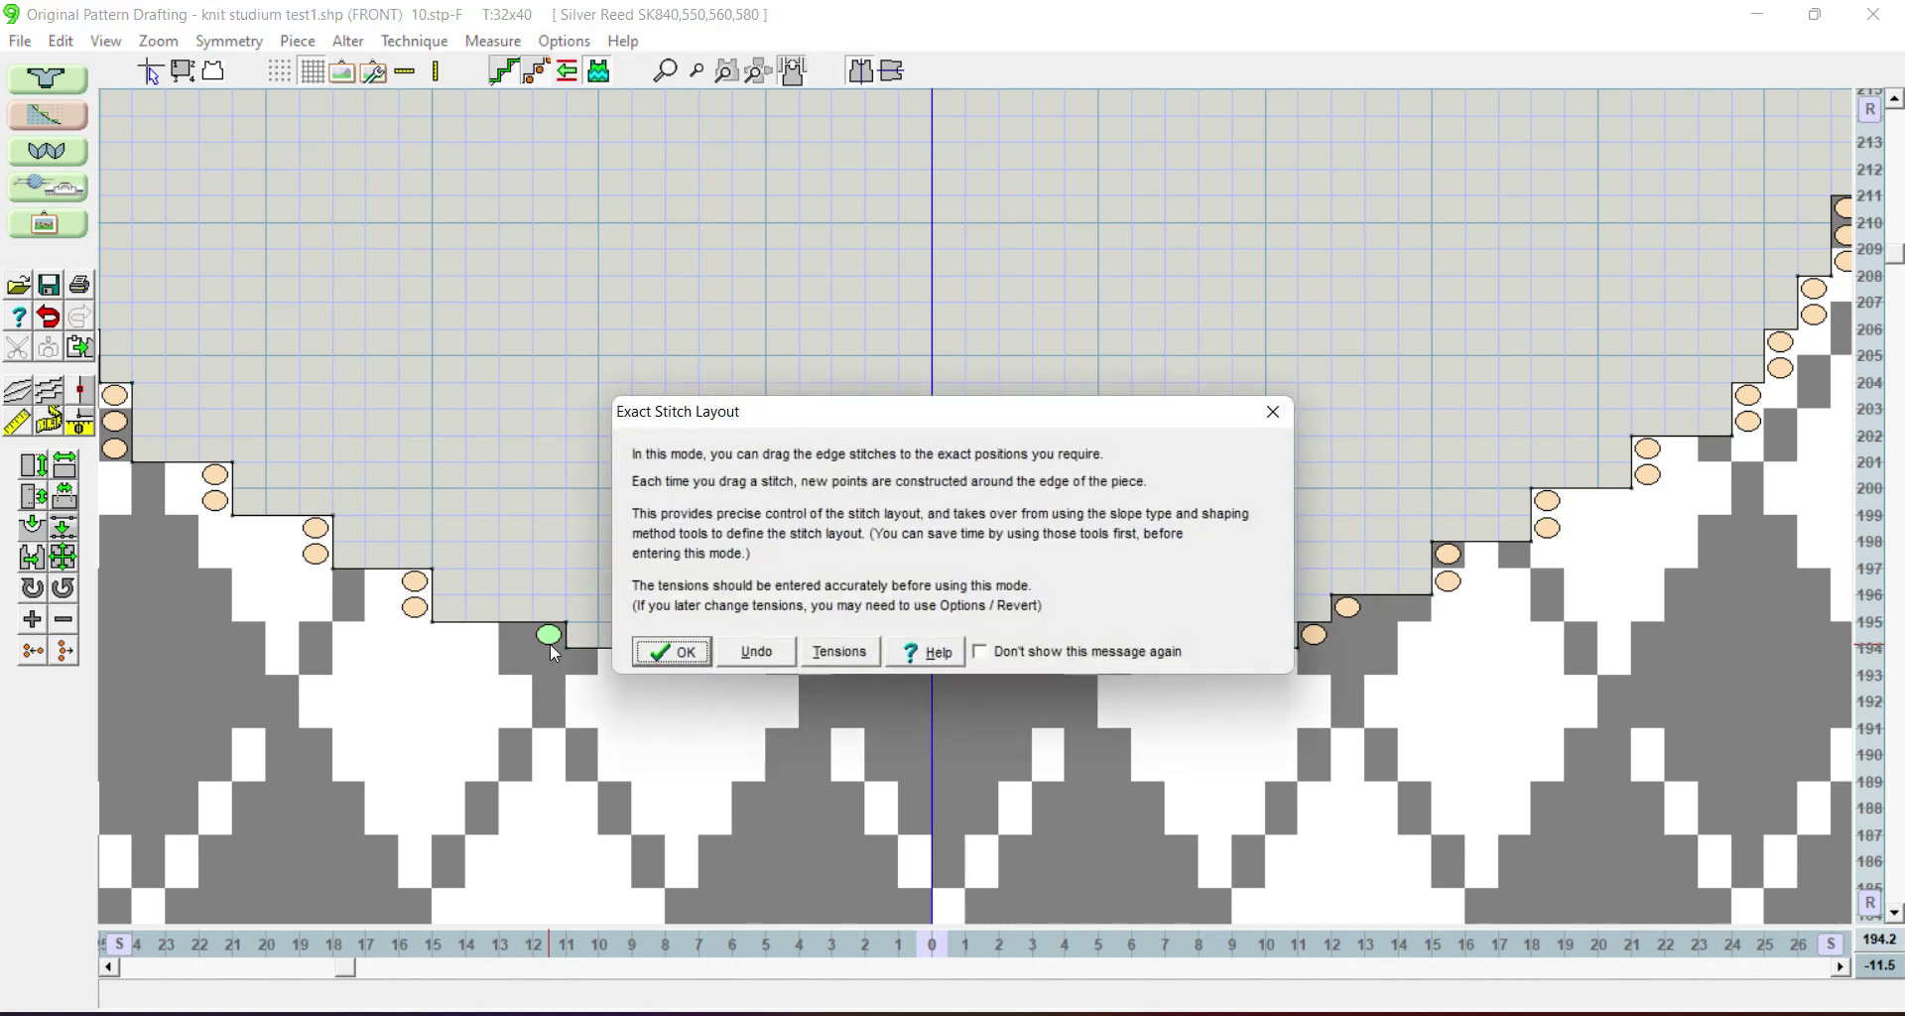
pyautogui.click(703, 652)
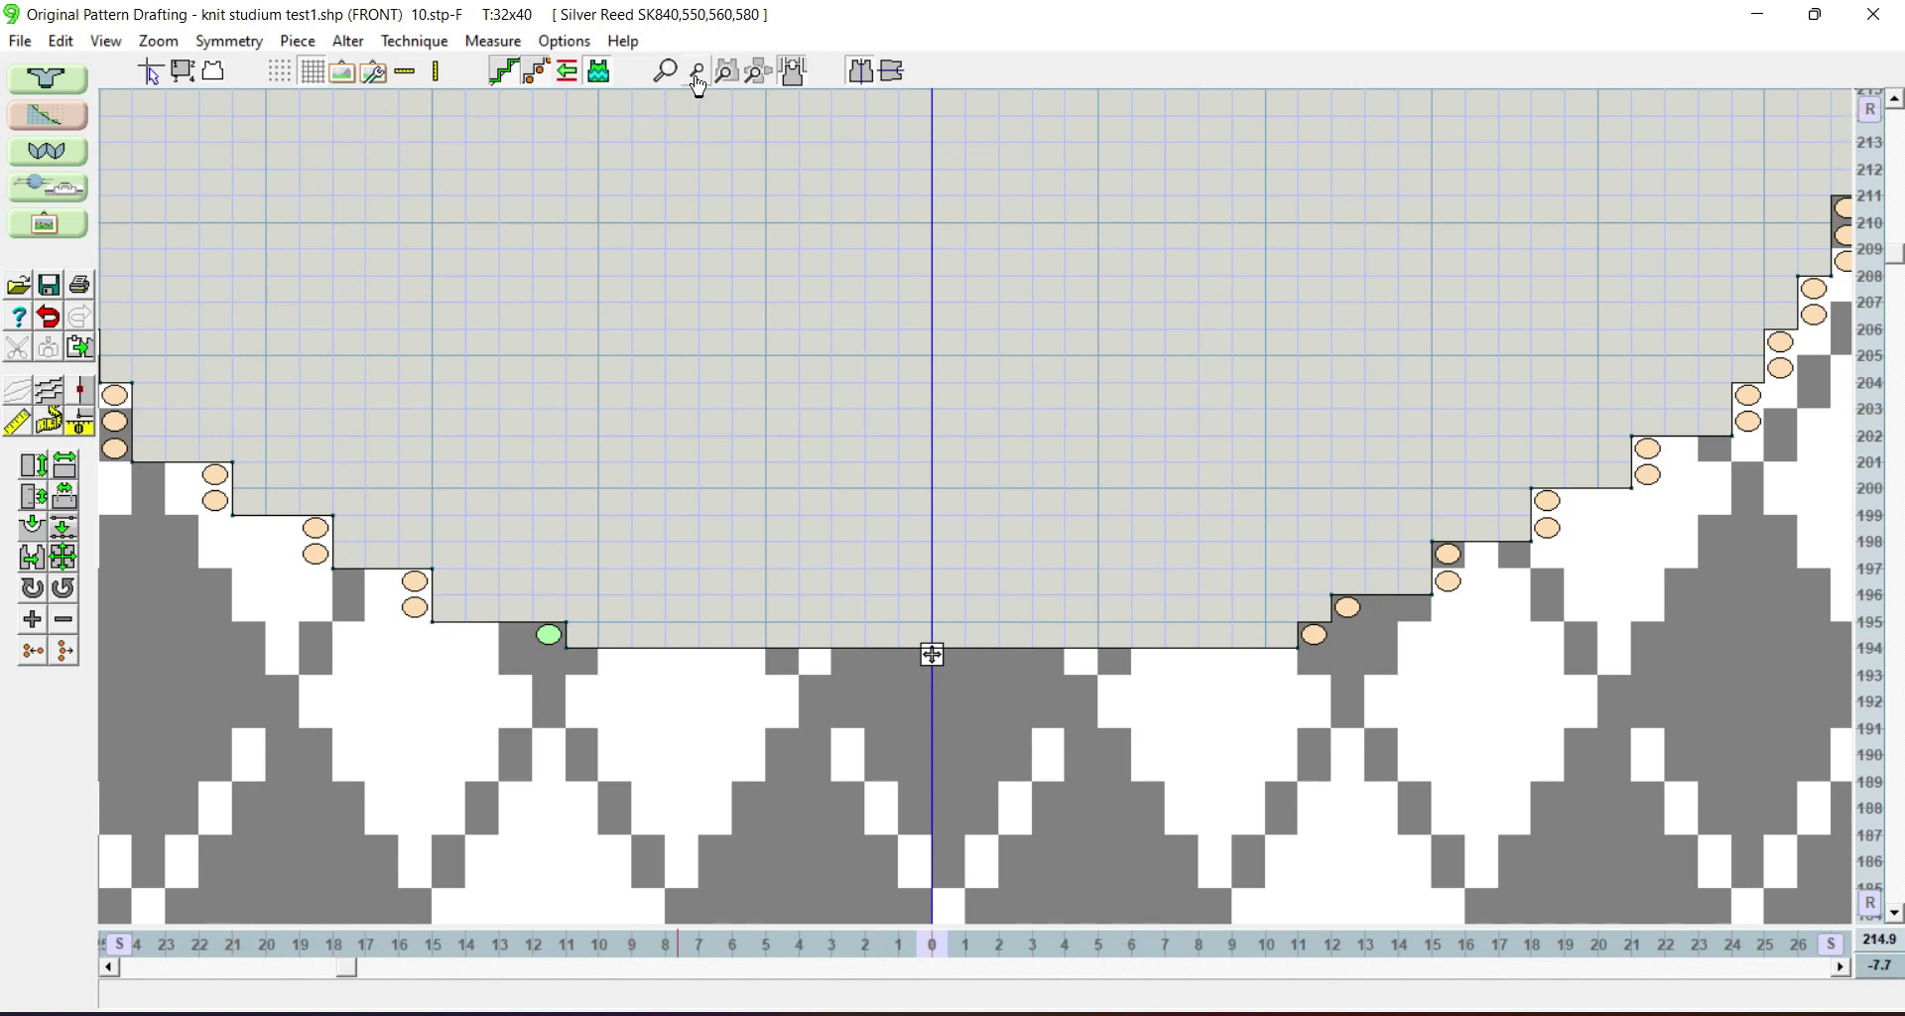
pyautogui.click(727, 75)
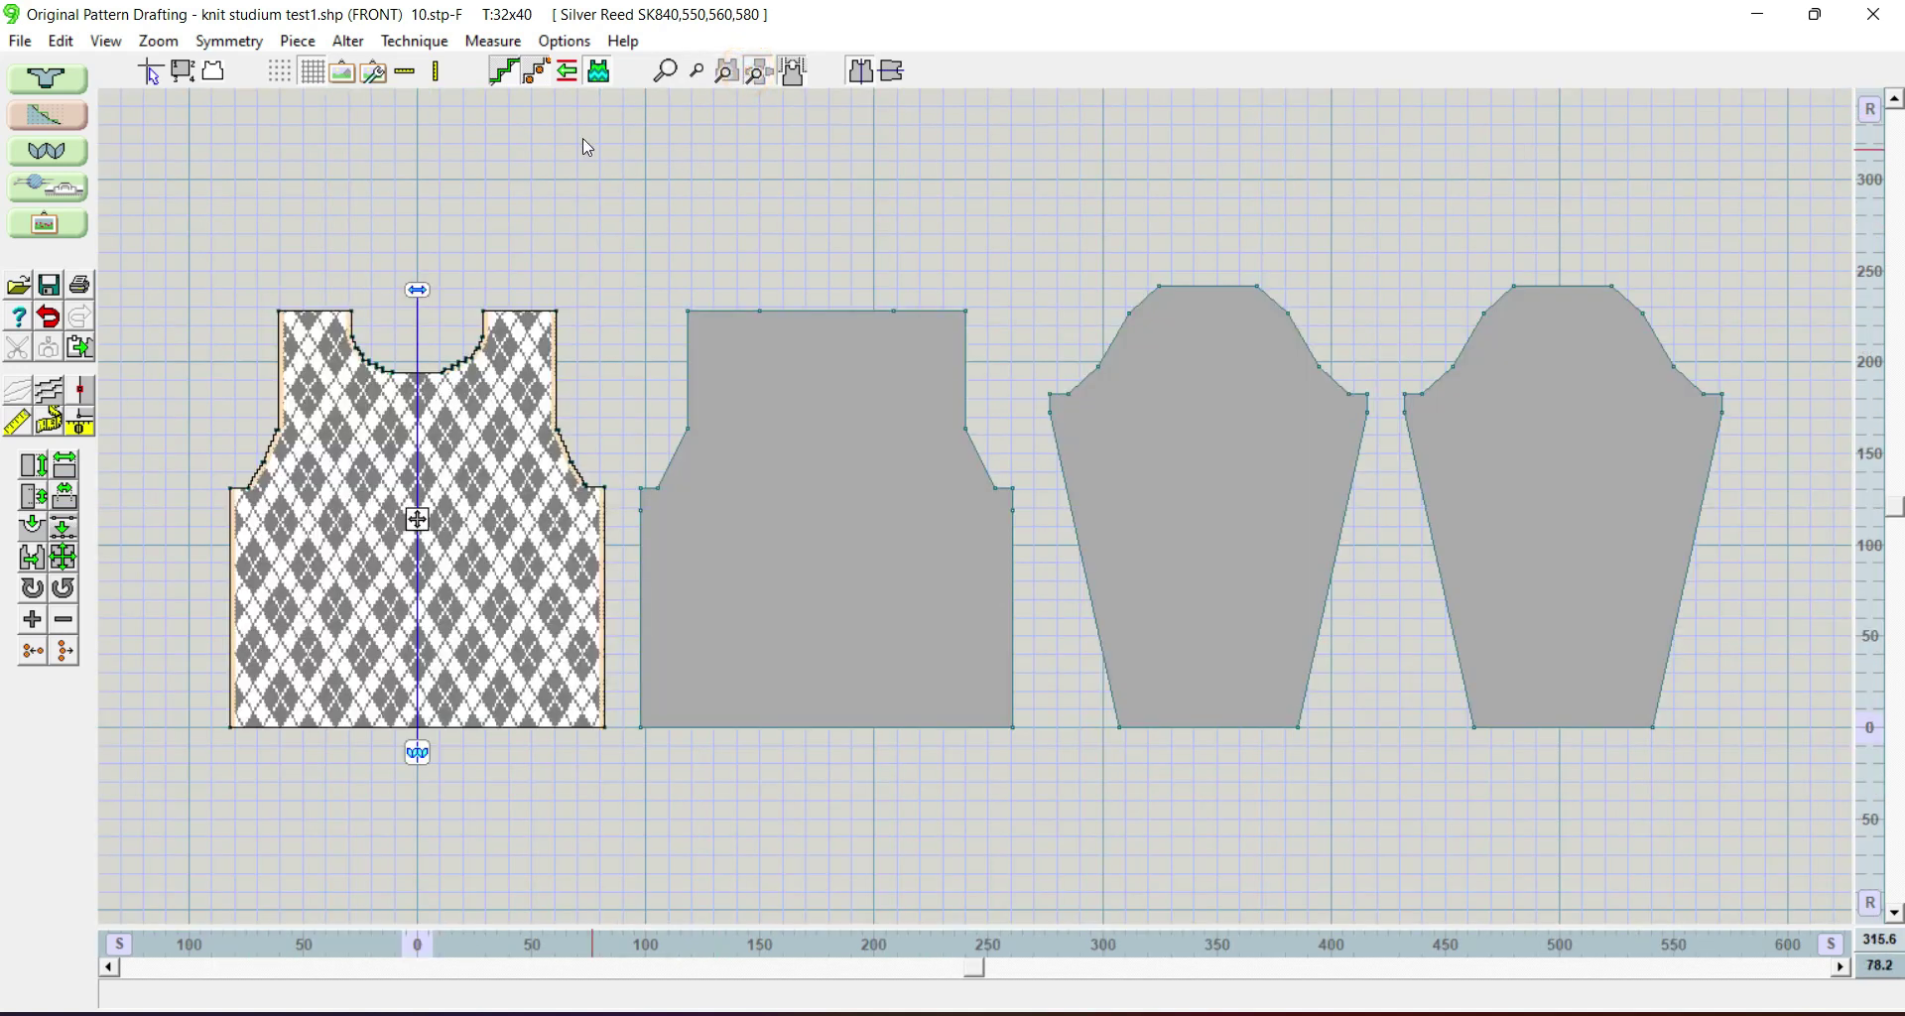
pyautogui.click(537, 78)
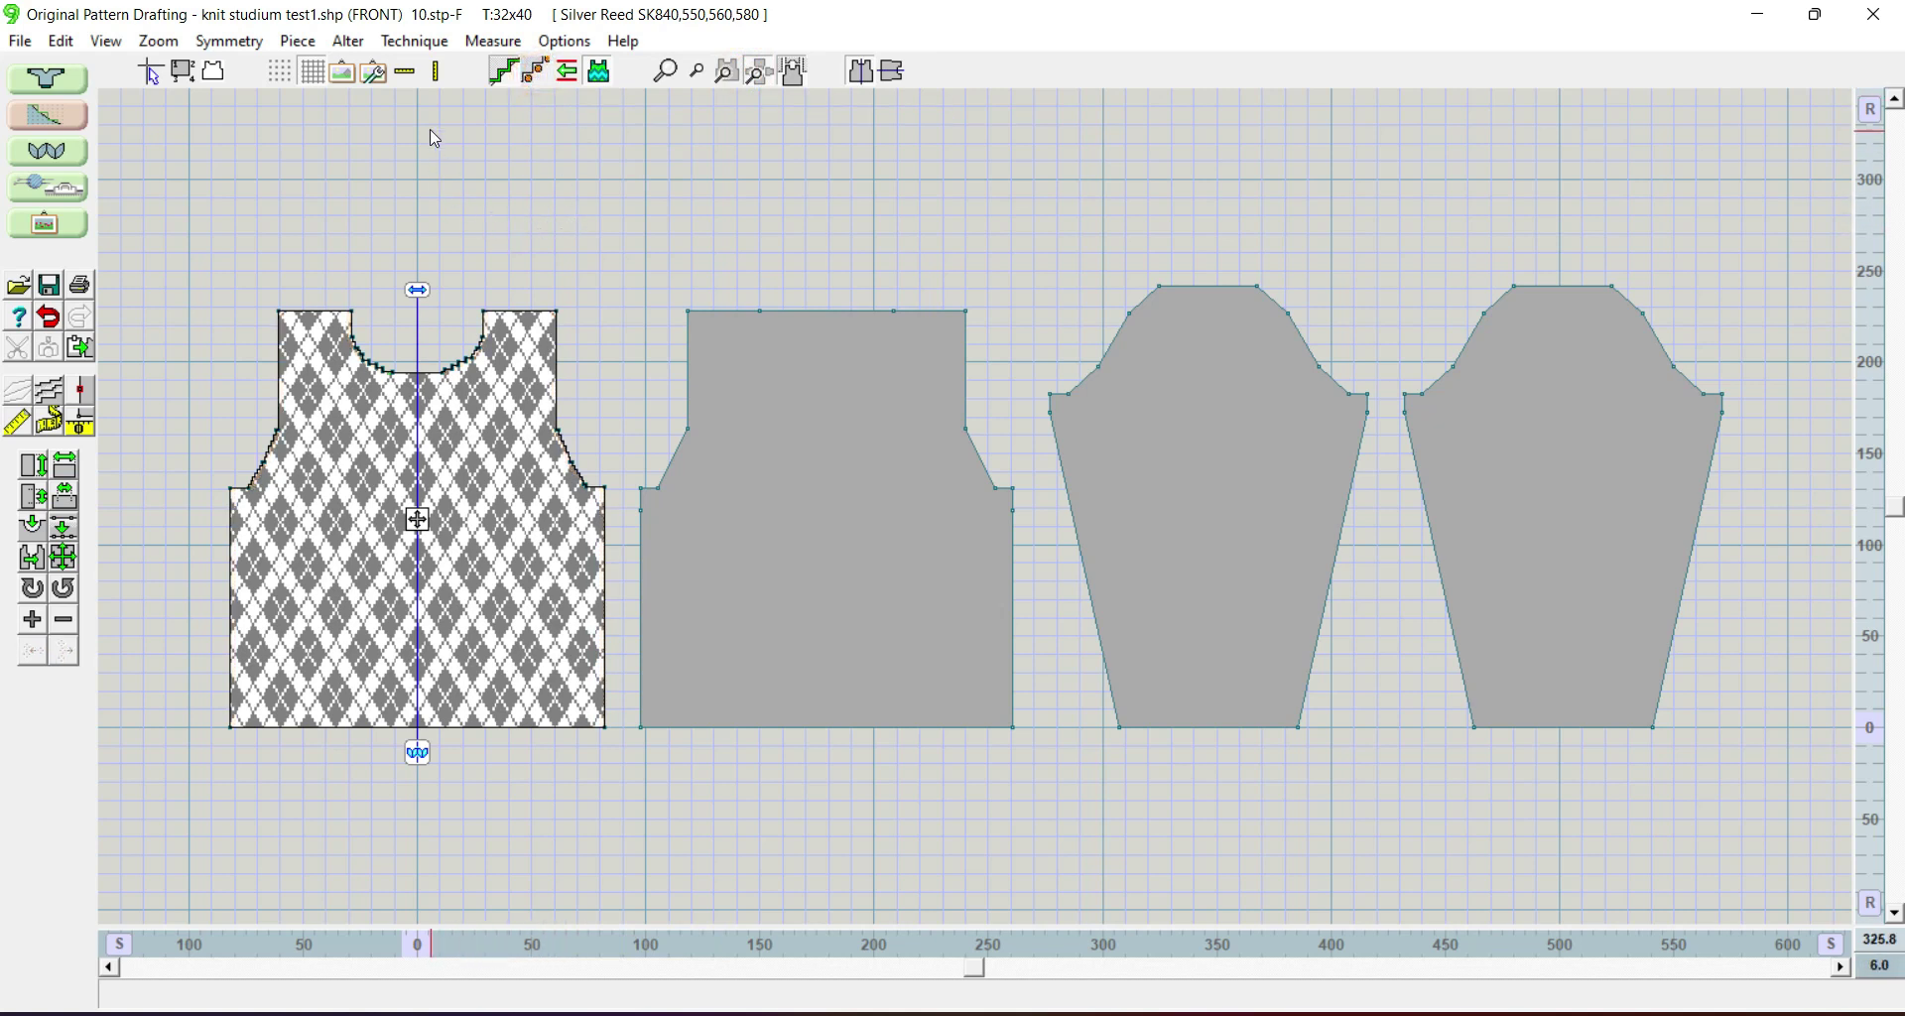
# Step: Show both rulers in centimetres, with the vertical zero at the front's left armhole start and the horizontal zero at the right neck edge
pyautogui.click(406, 76)
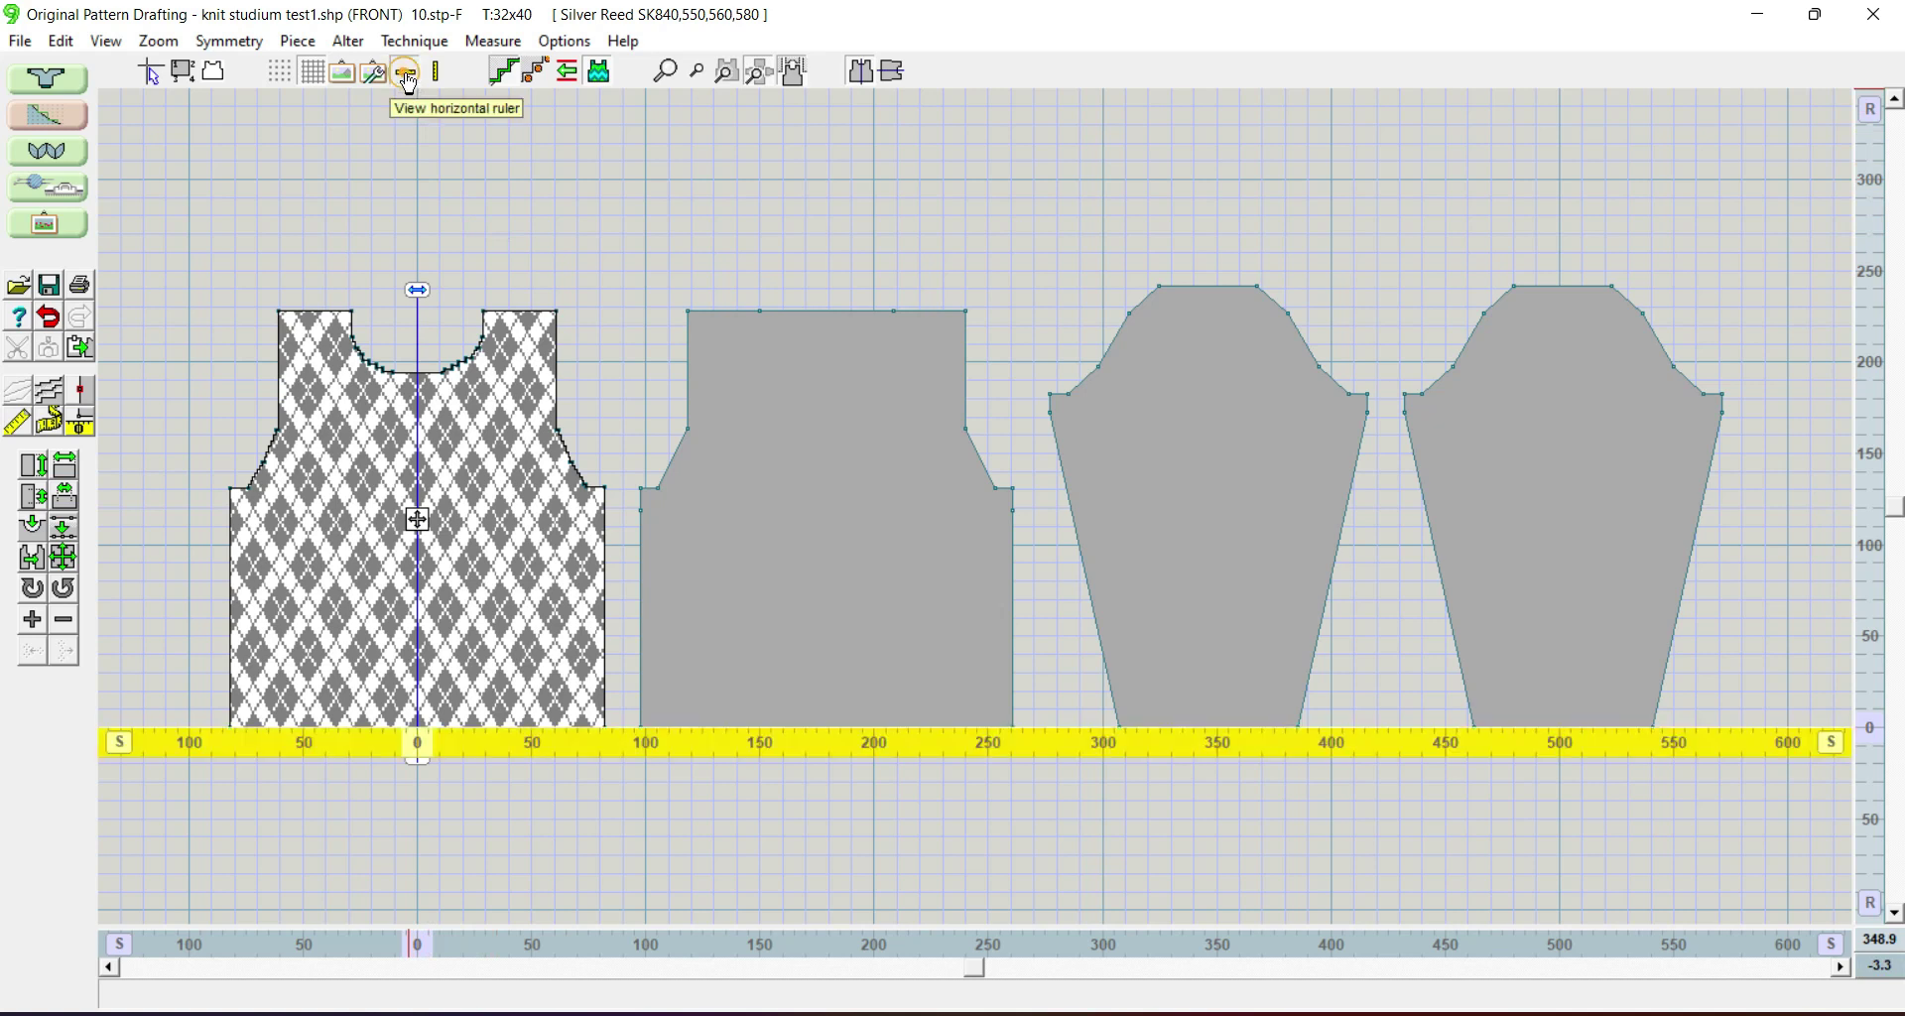
pyautogui.click(439, 73)
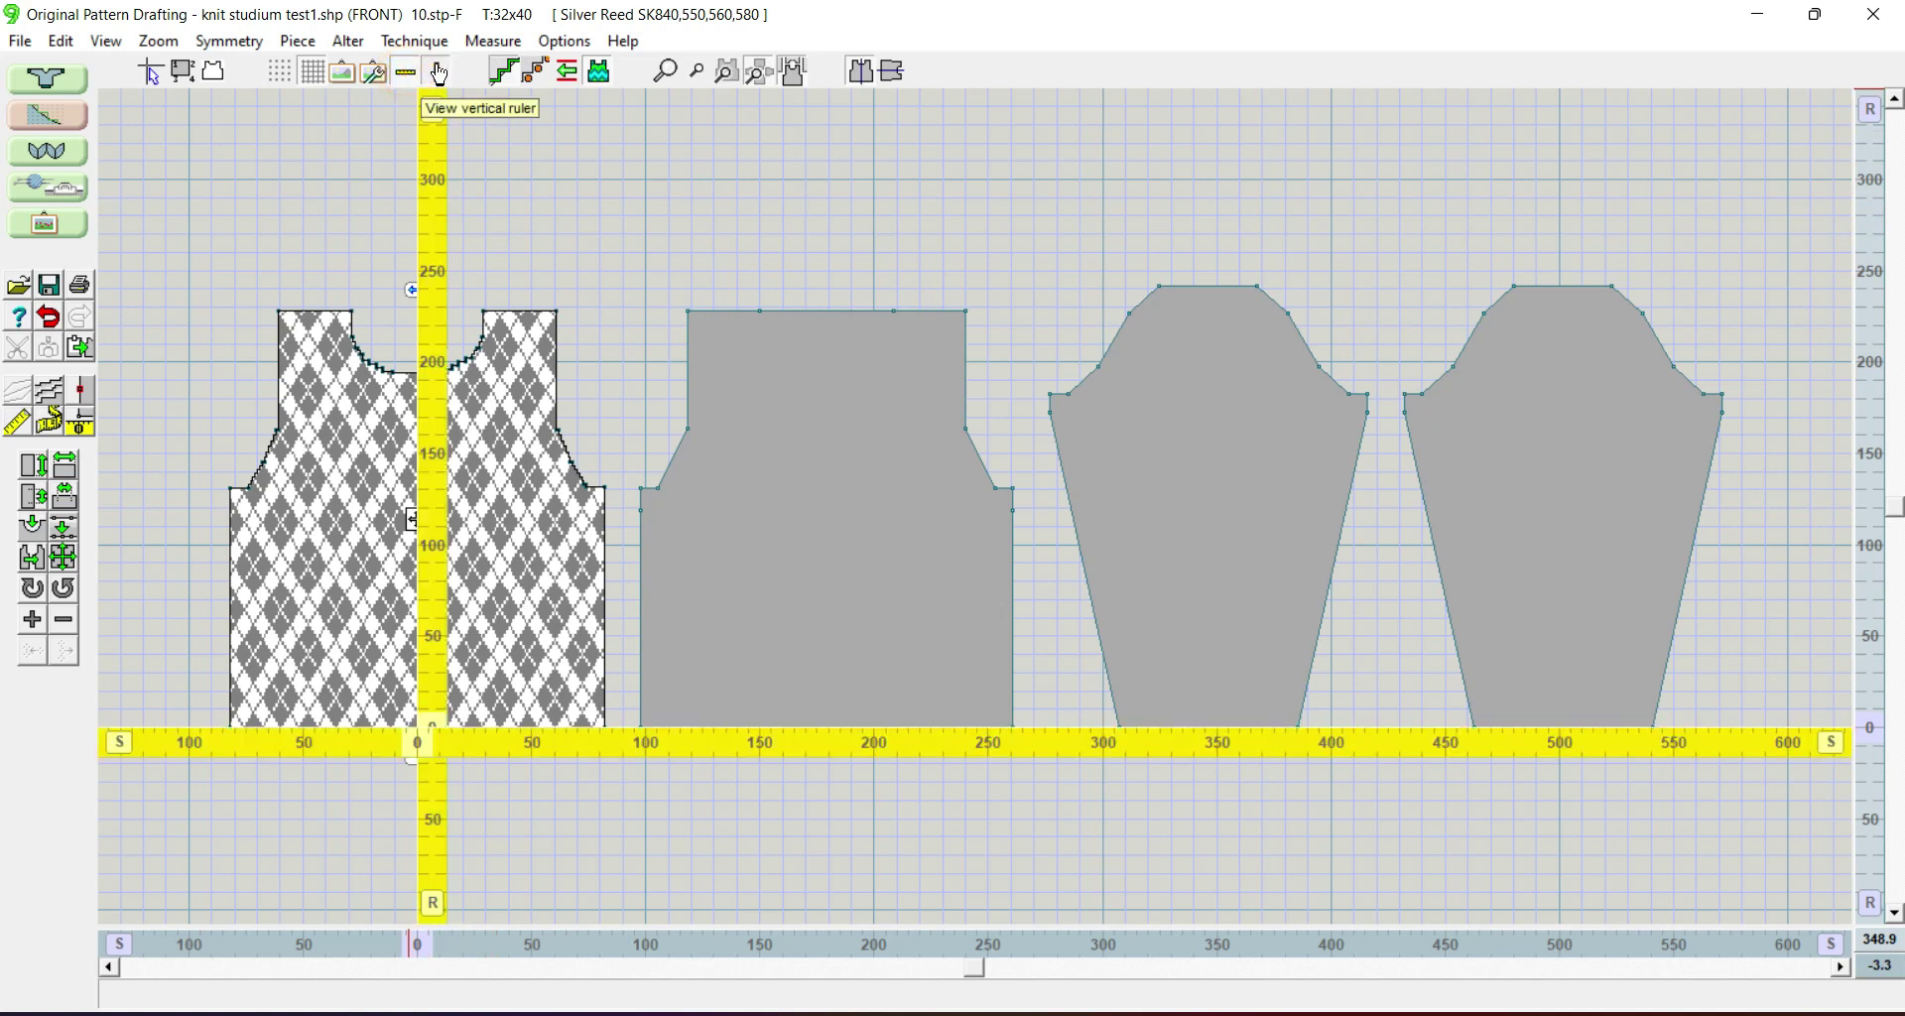
pyautogui.click(725, 72)
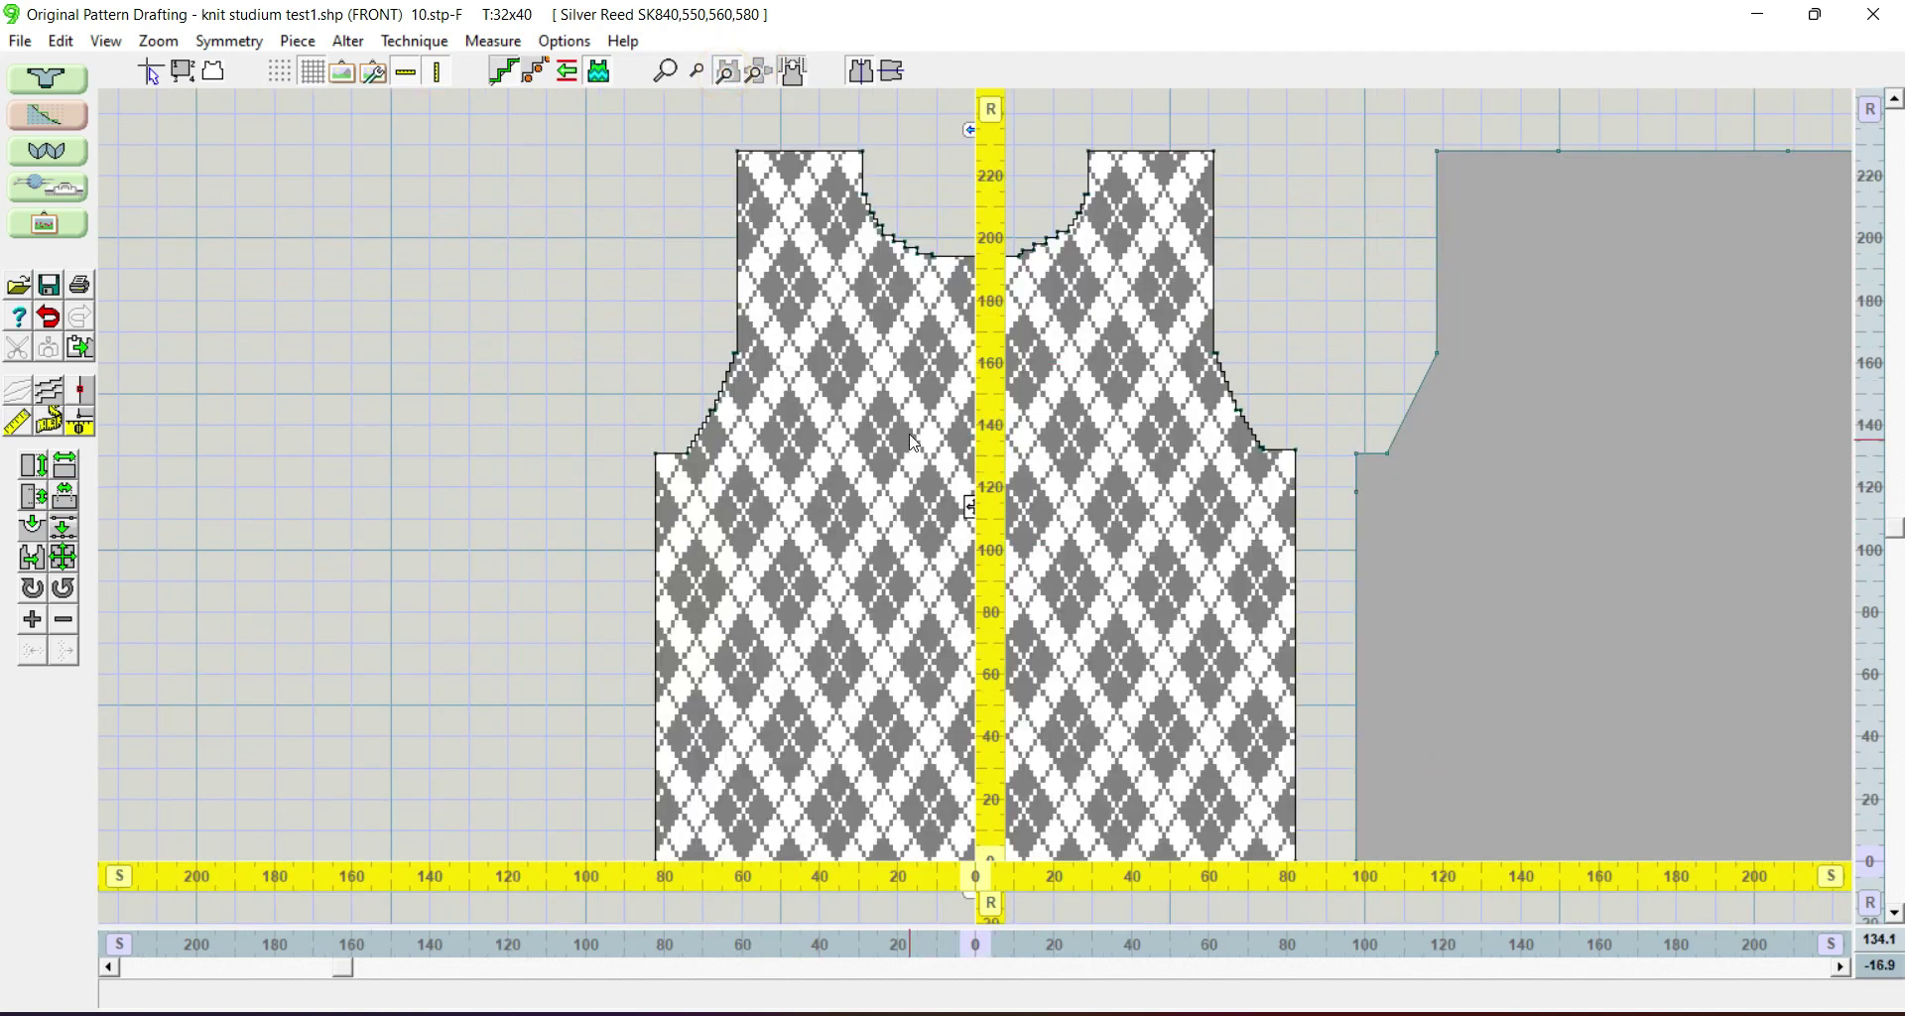
pyautogui.moveTo(987, 284); pyautogui.dragTo(632, 257)
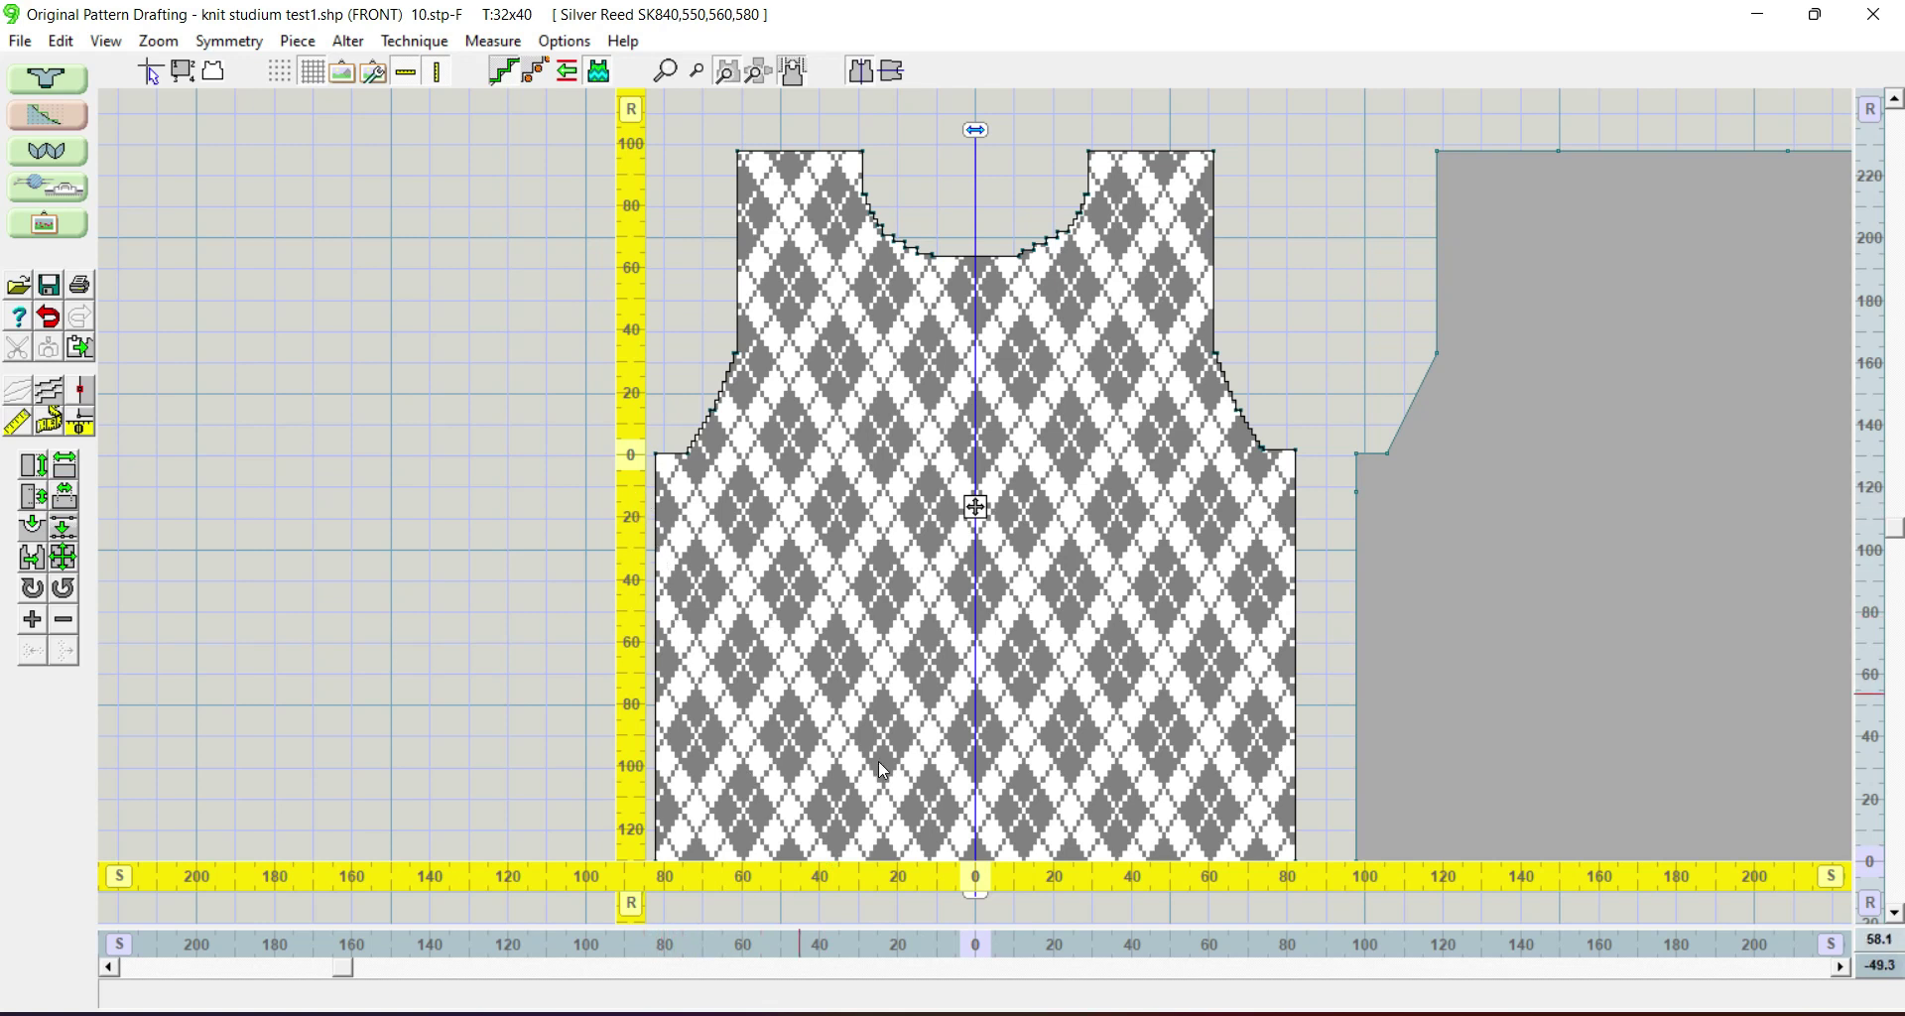
pyautogui.moveTo(1042, 882); pyautogui.dragTo(1156, 185)
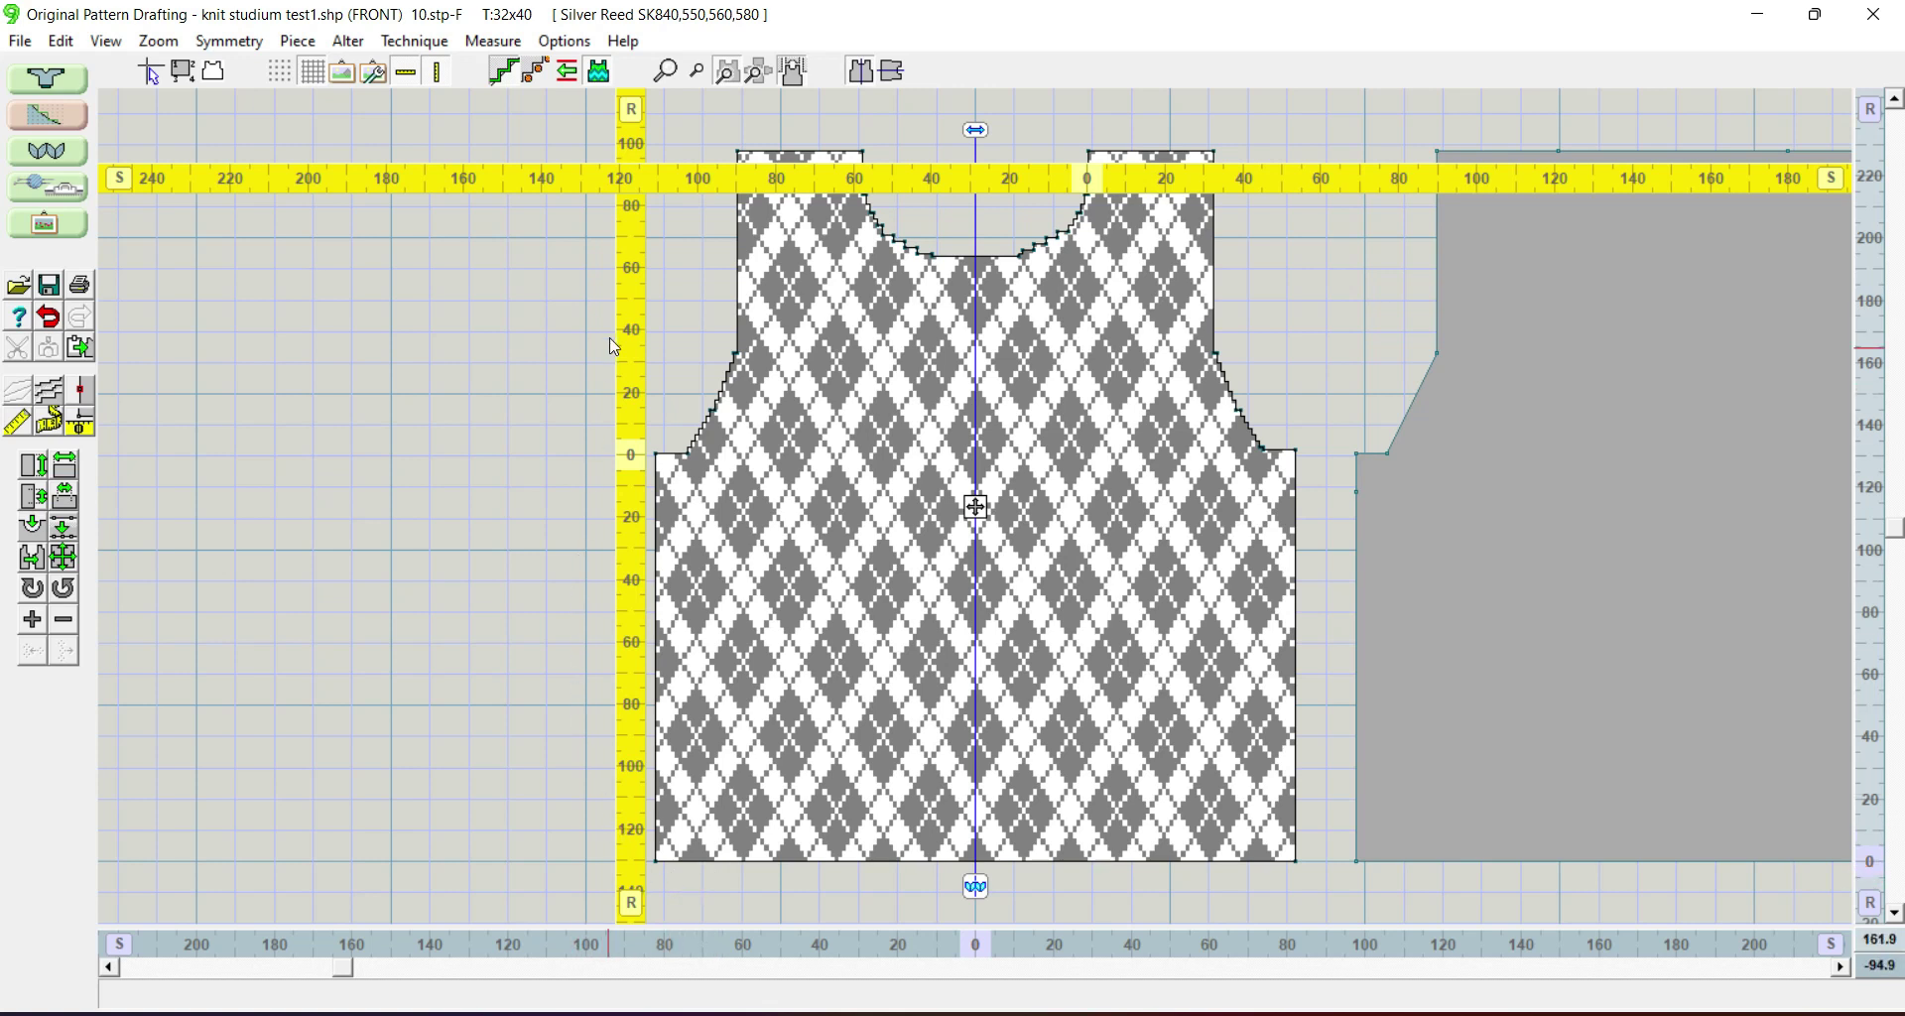
pyautogui.click(633, 109)
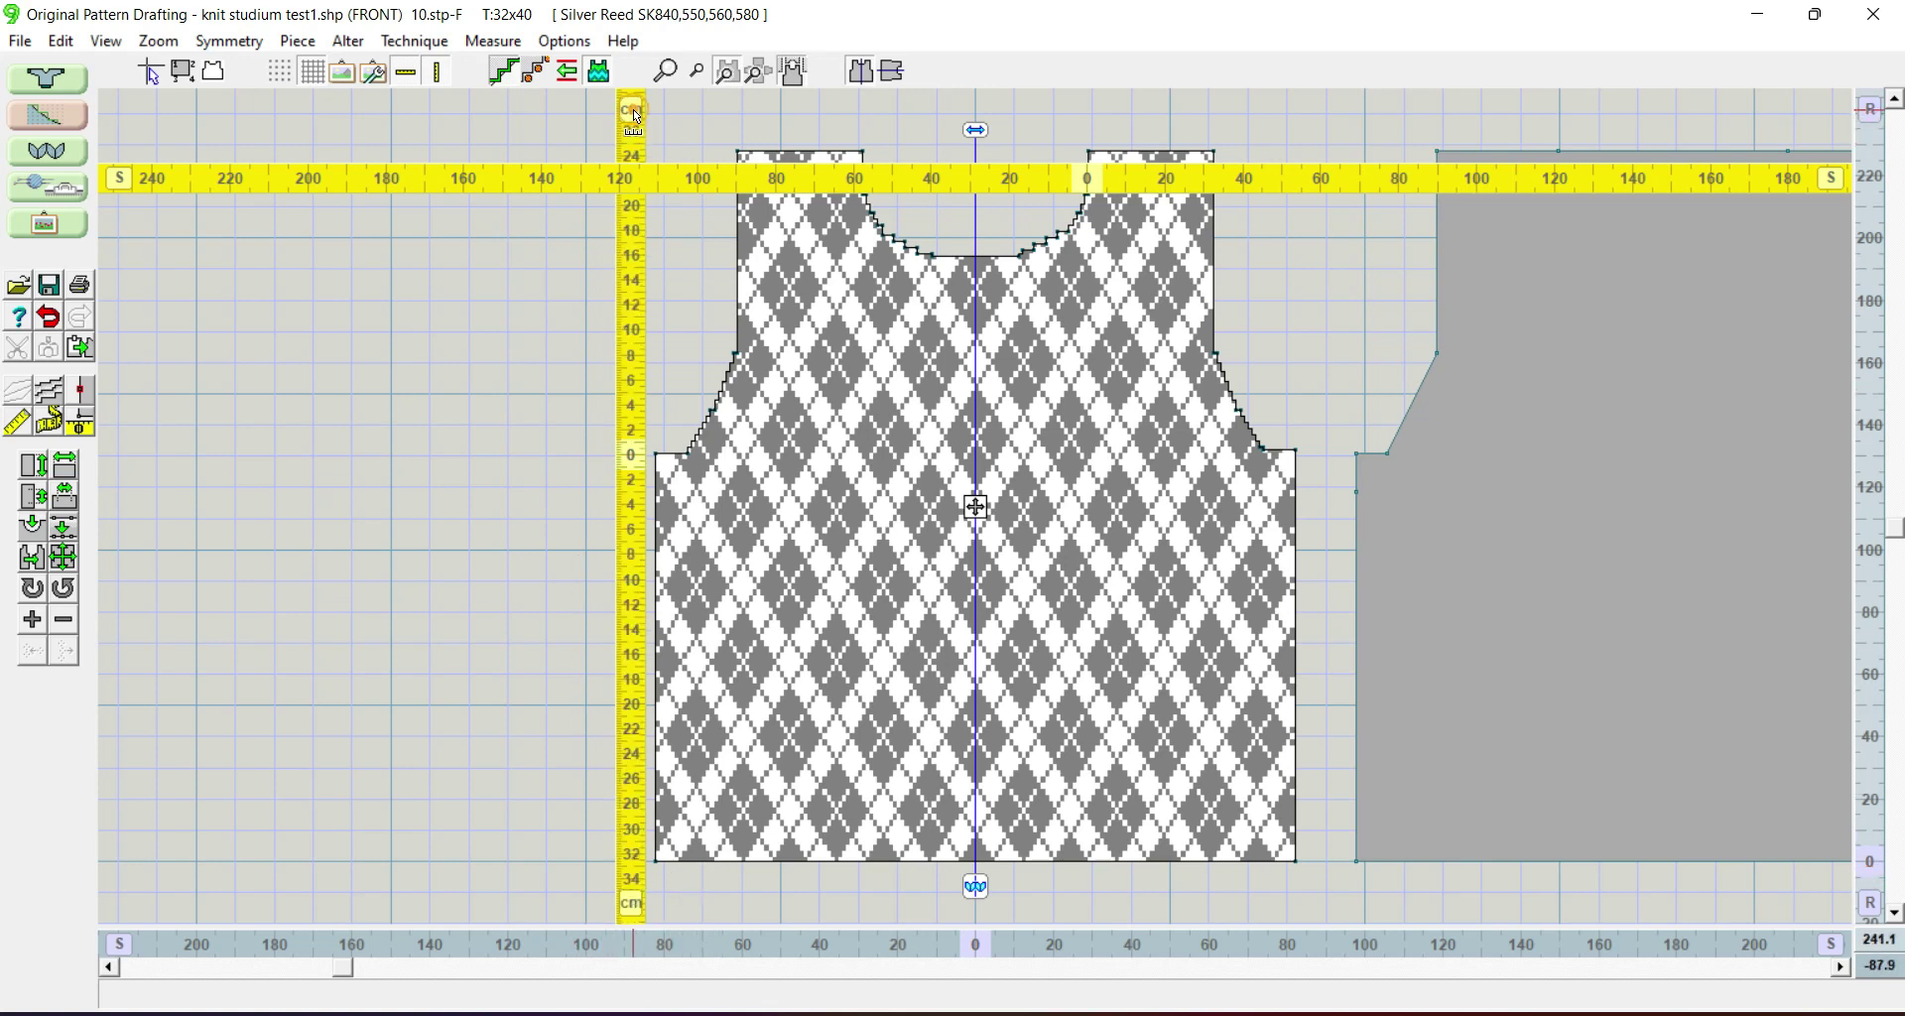
pyautogui.click(119, 179)
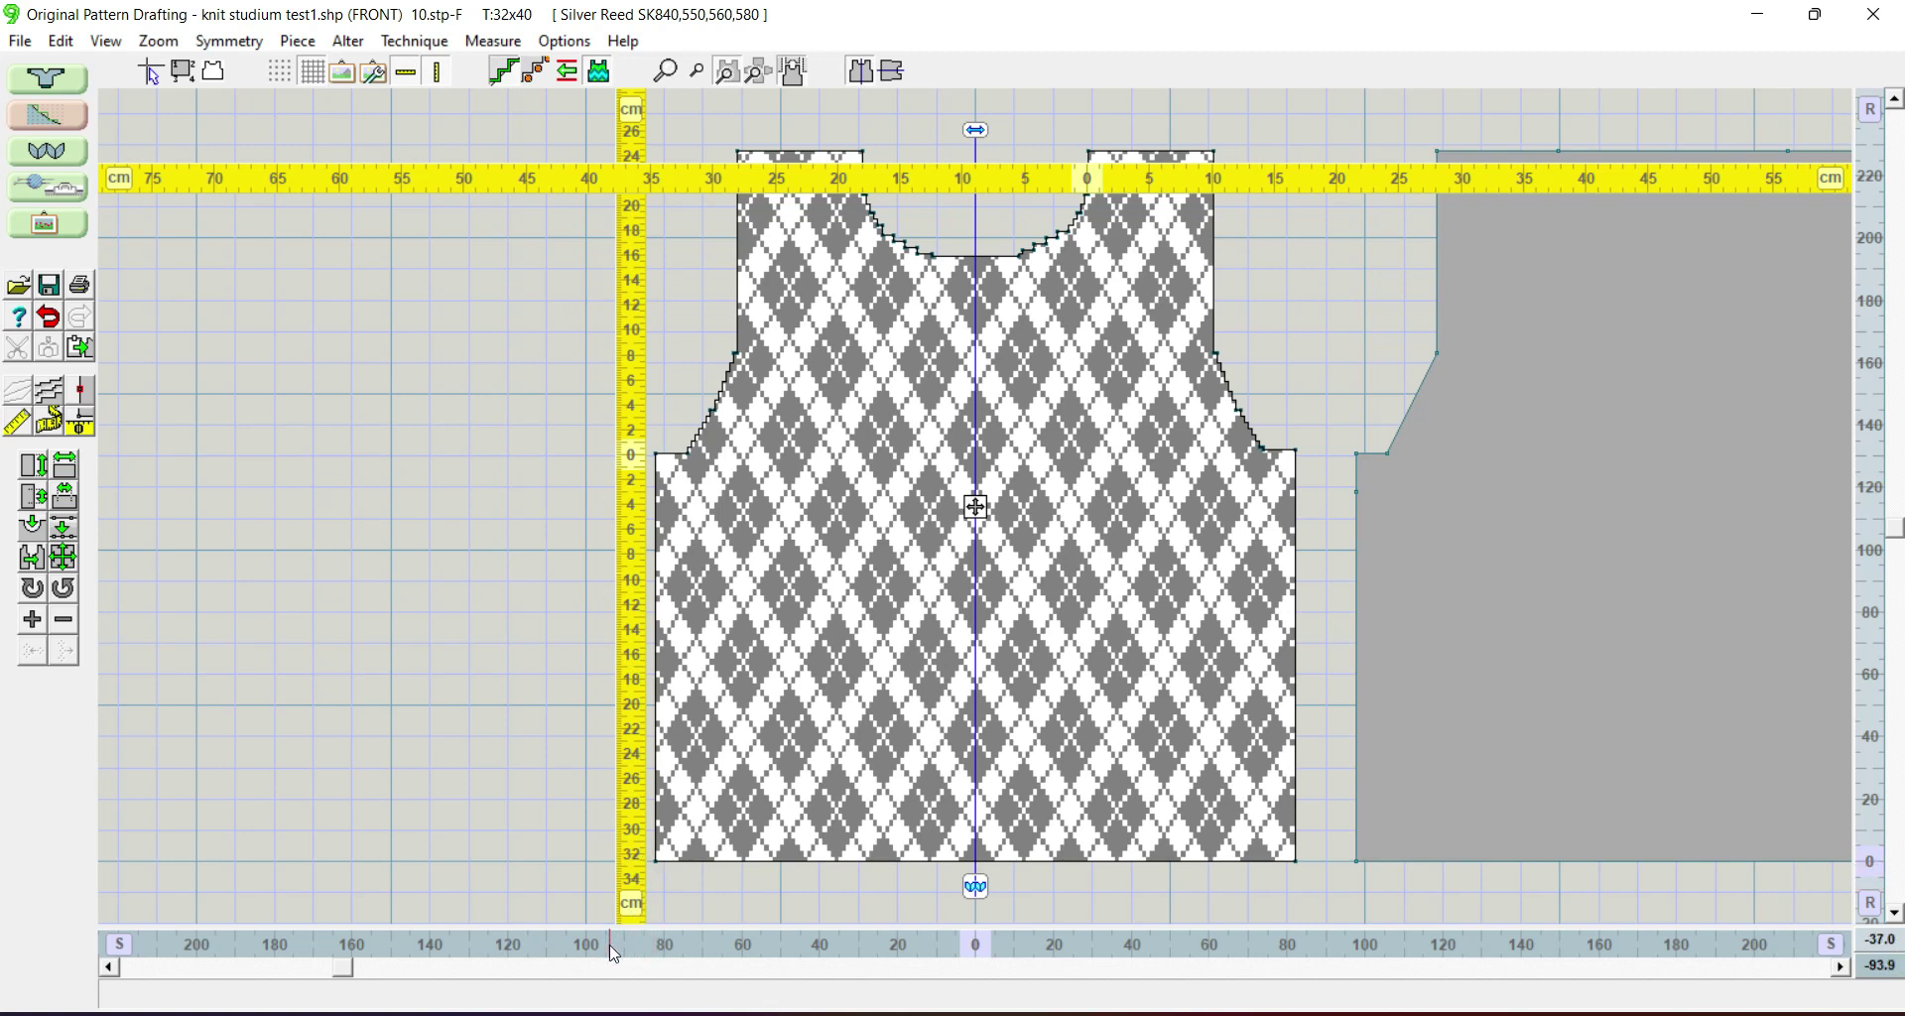
# Step: Hide both rulers, and switch from the lined grid to the dotted grid and back
pyautogui.click(437, 72)
pyautogui.click(407, 74)
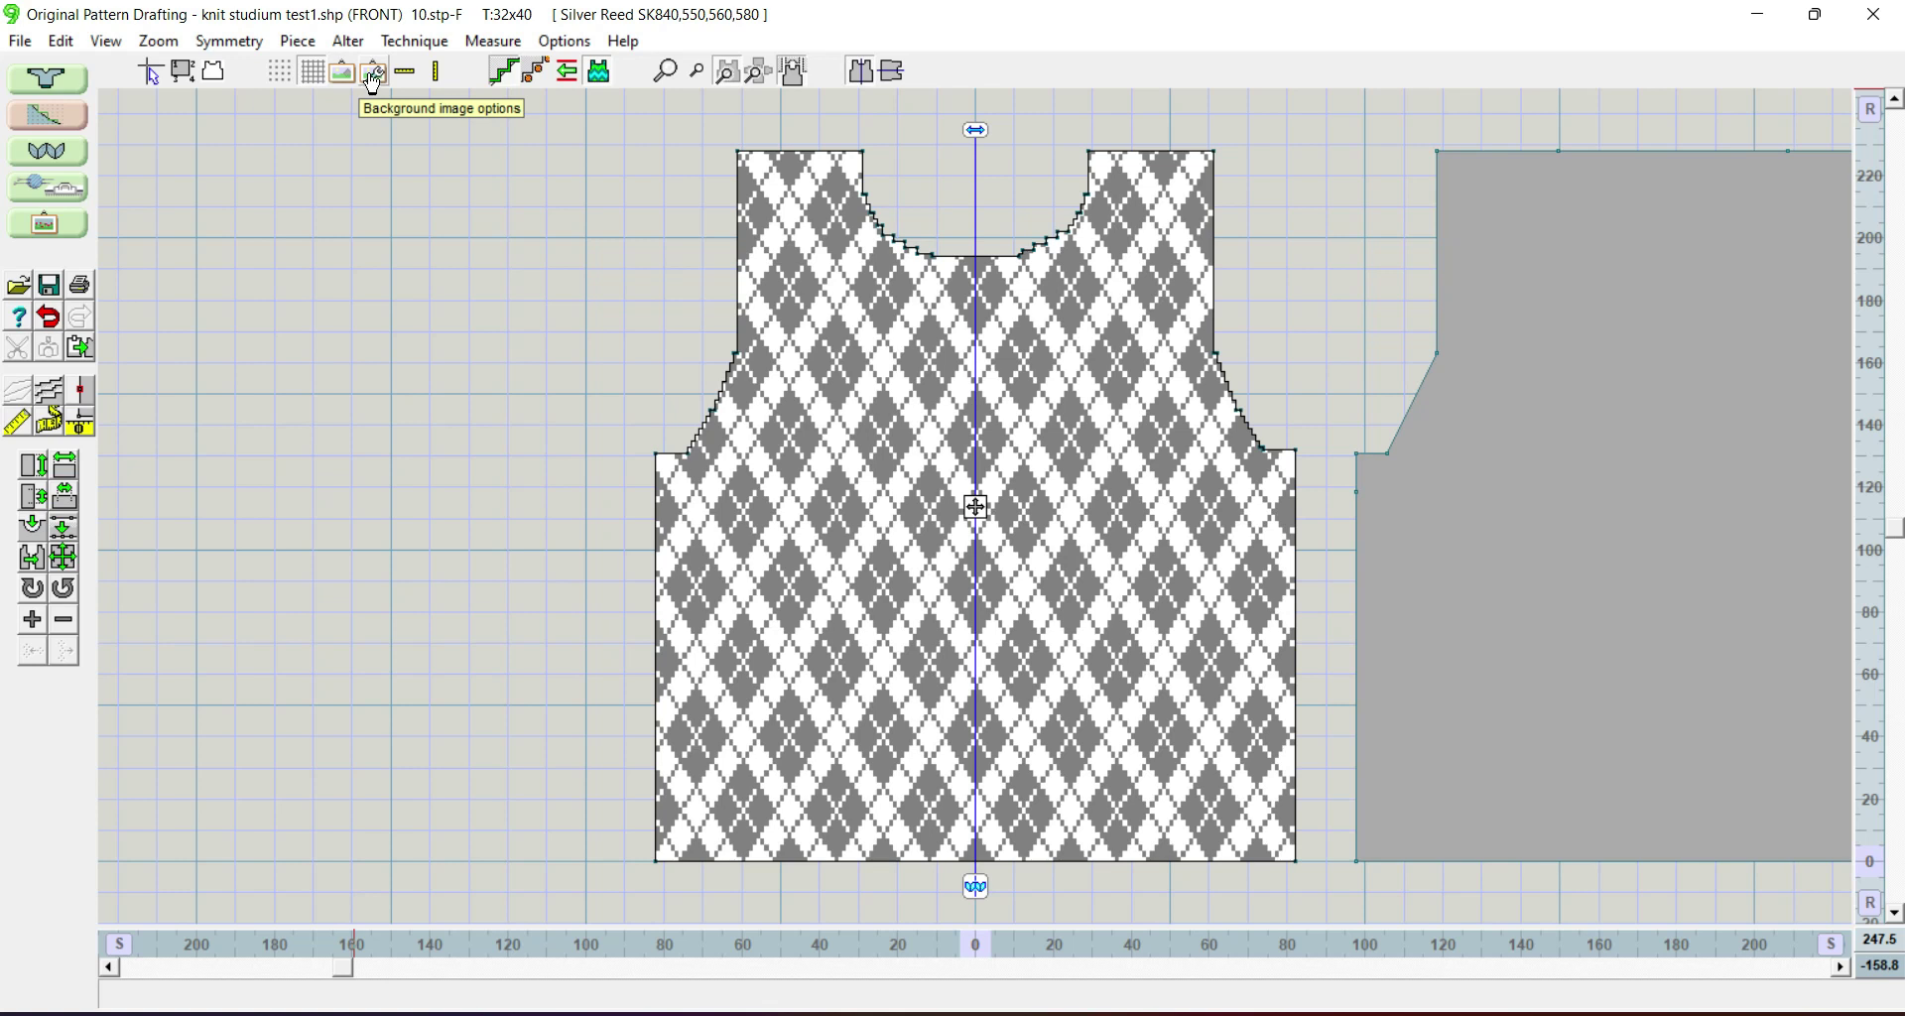
pyautogui.click(281, 75)
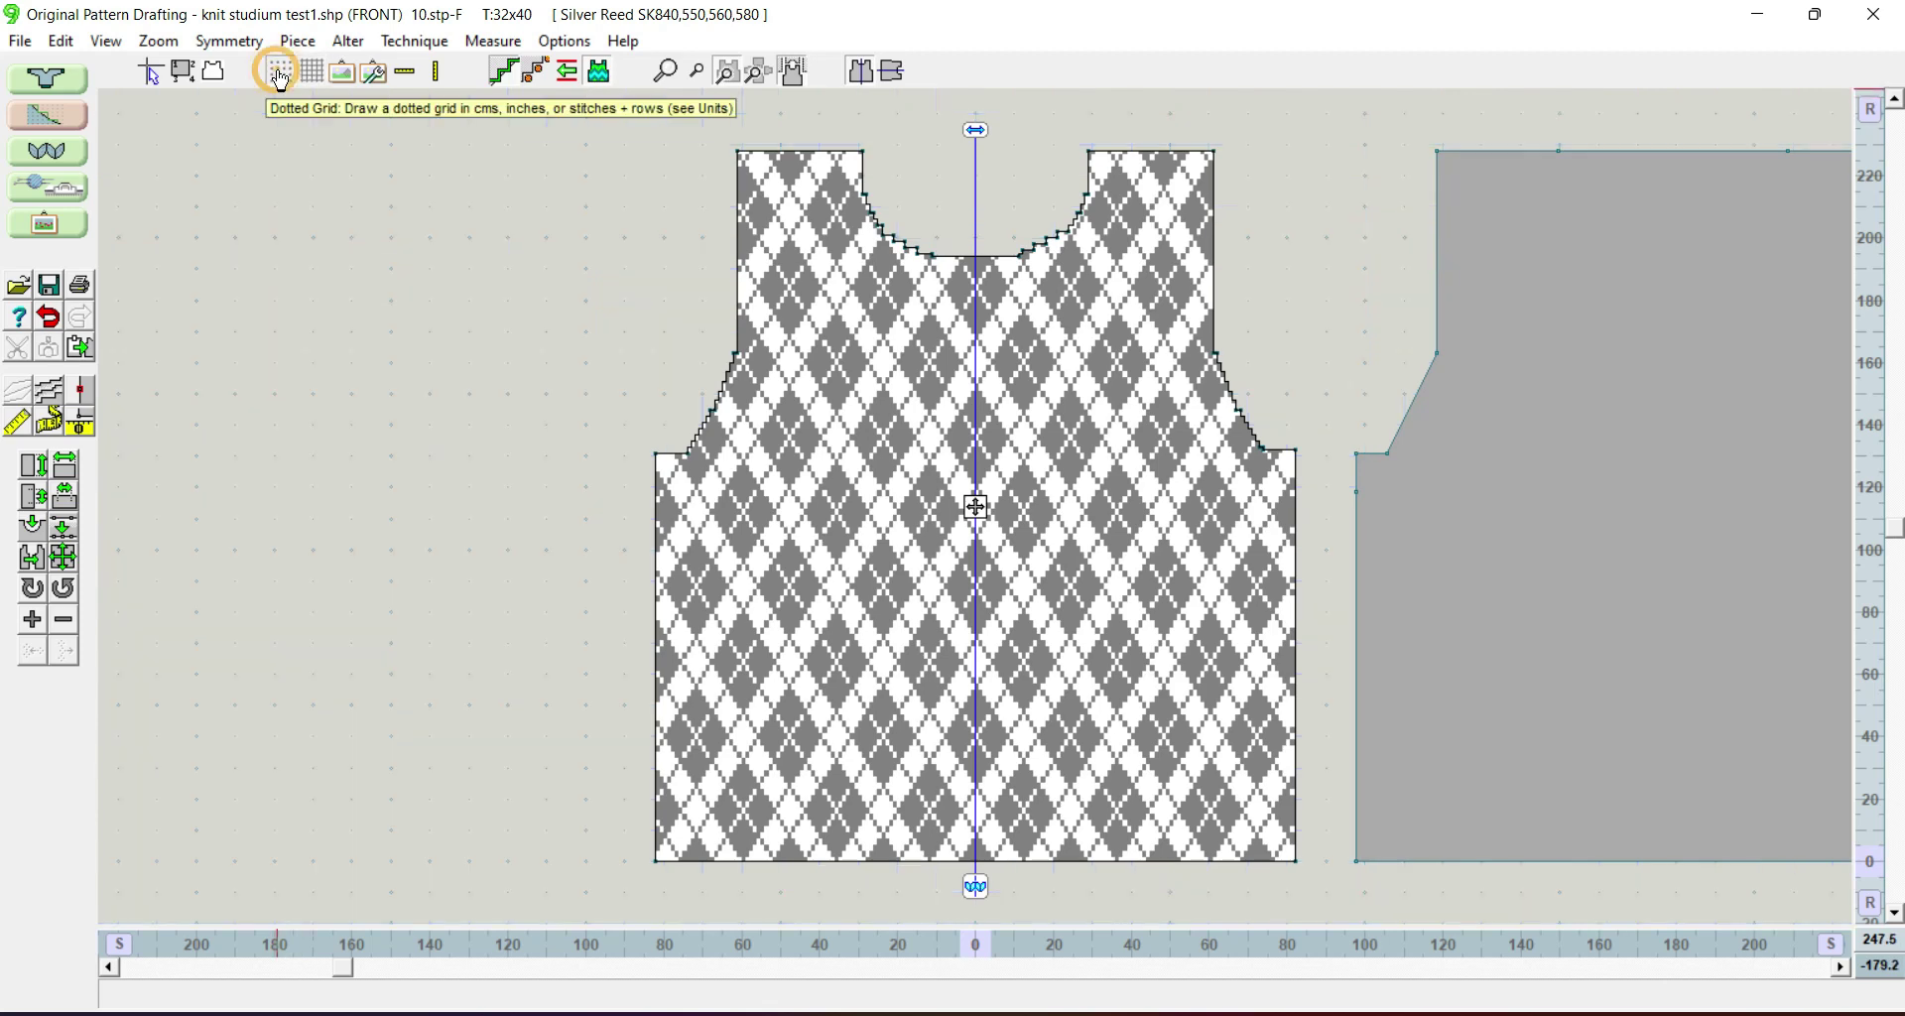
pyautogui.click(311, 75)
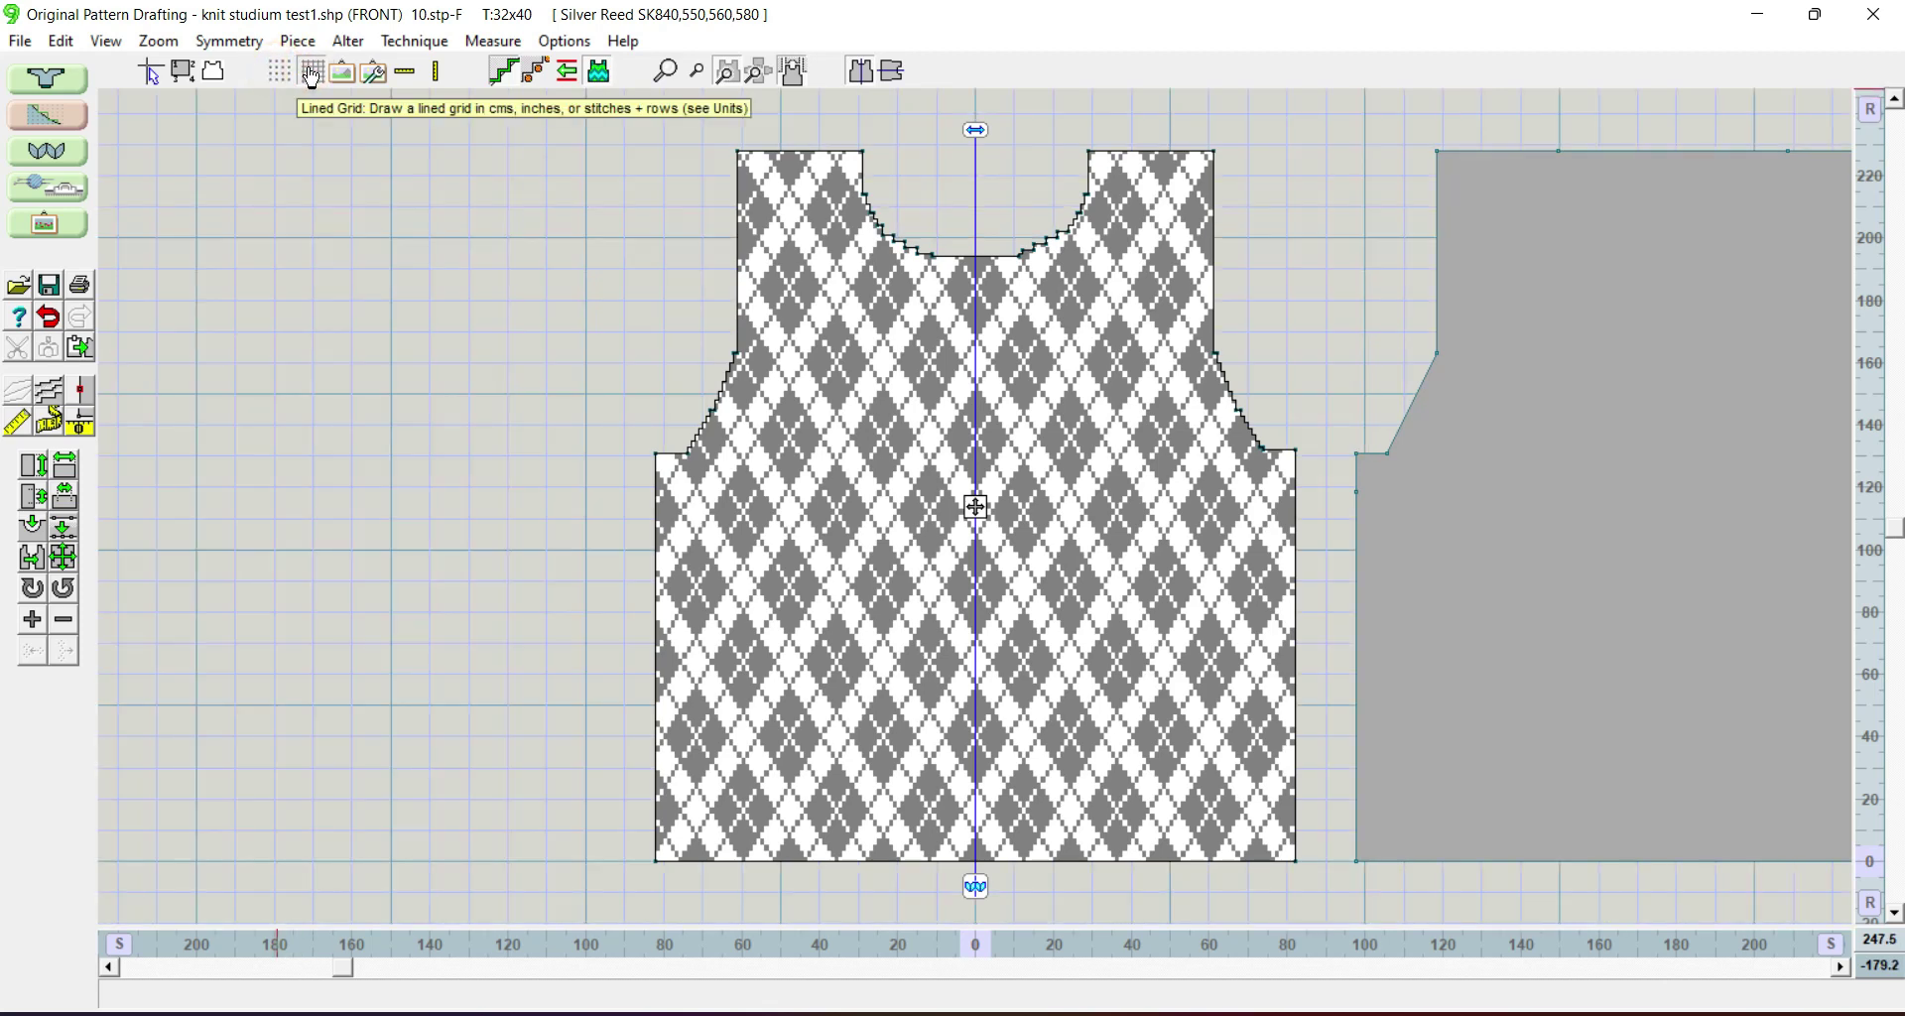
# Step: Toggle the monochrome shape drawing on and off, and show and hide the point numbers on the back piece
pyautogui.click(216, 76)
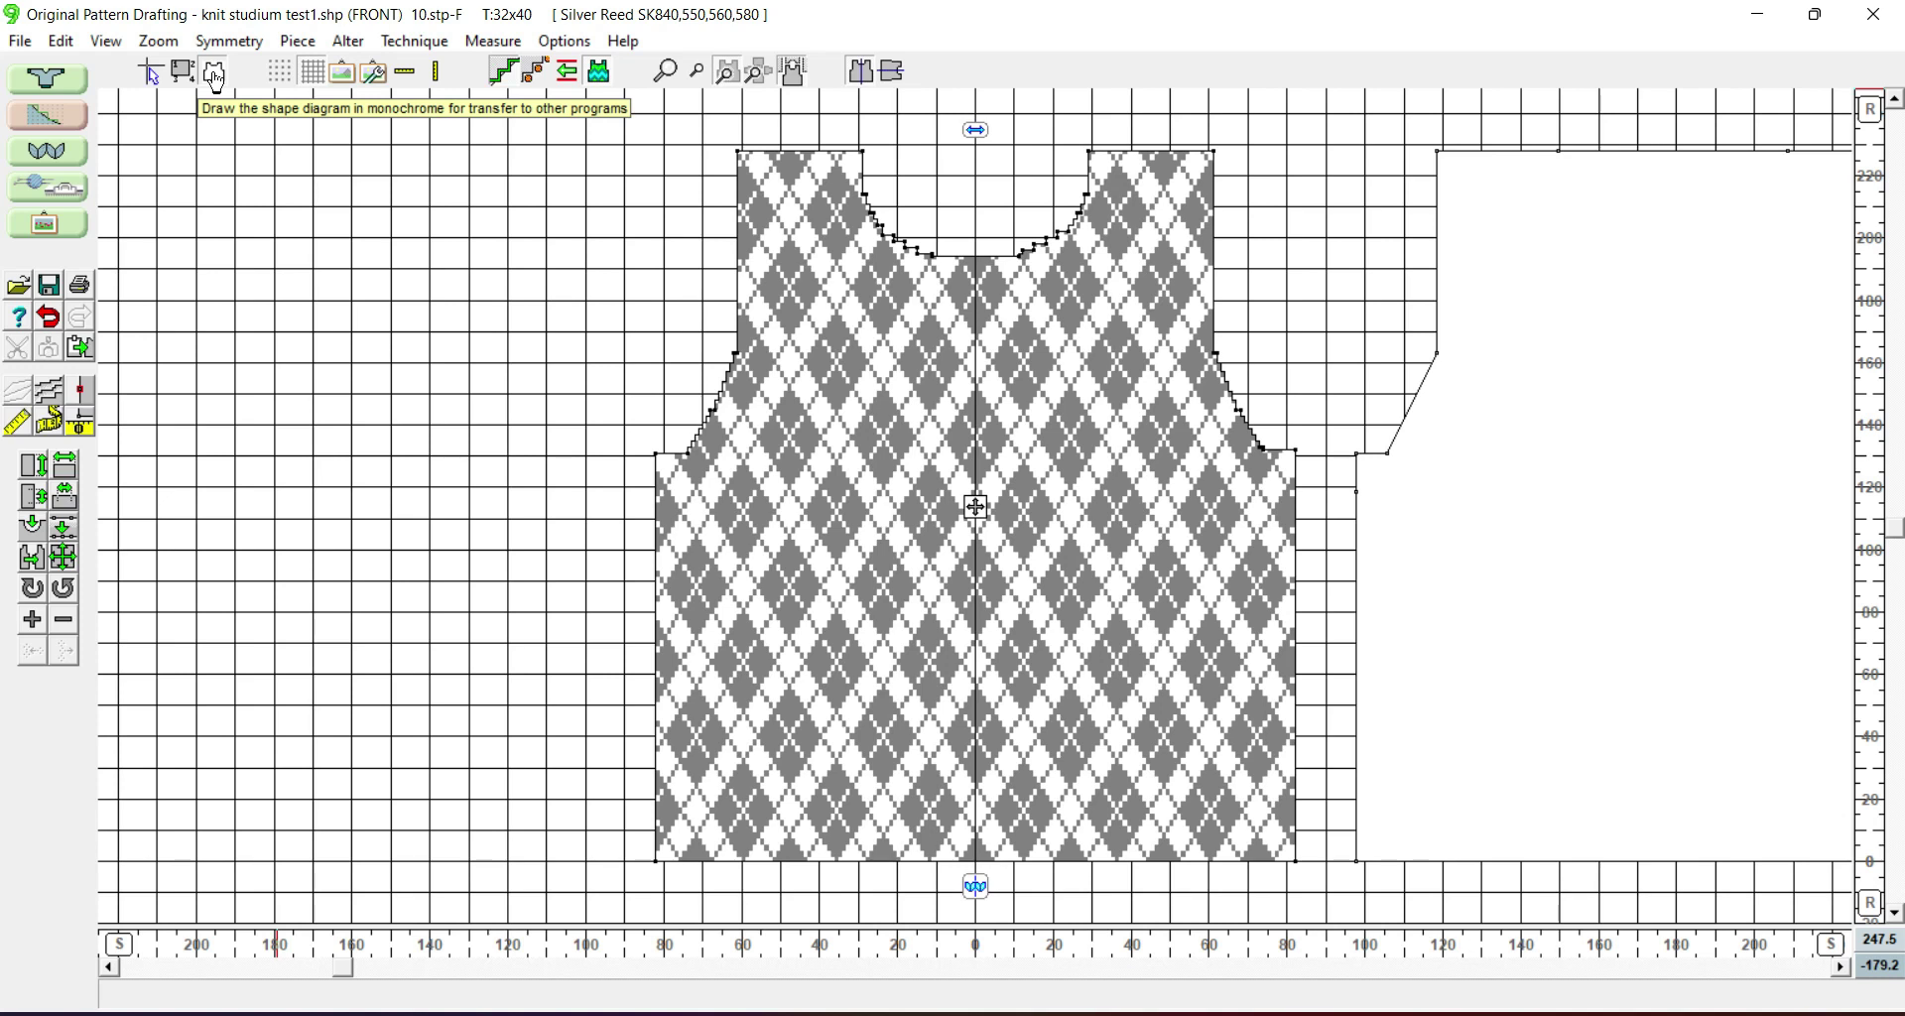
pyautogui.click(216, 78)
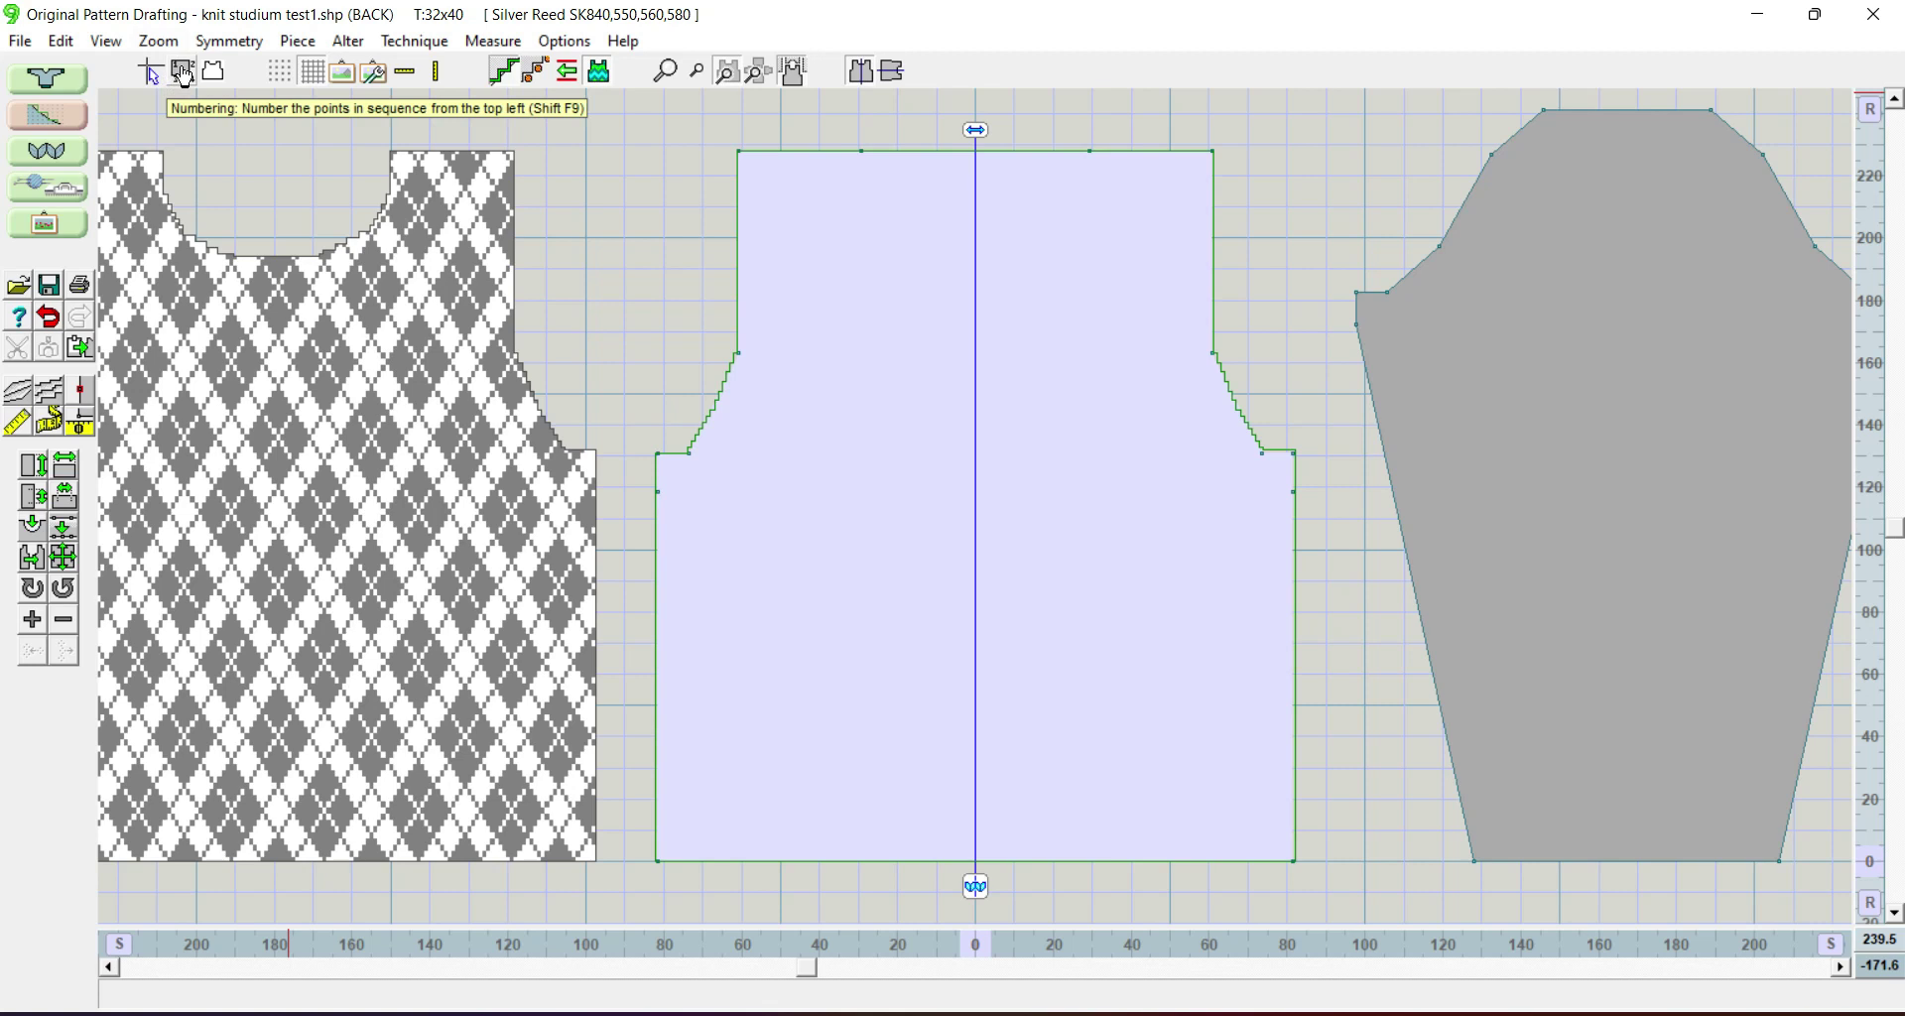
pyautogui.click(183, 77)
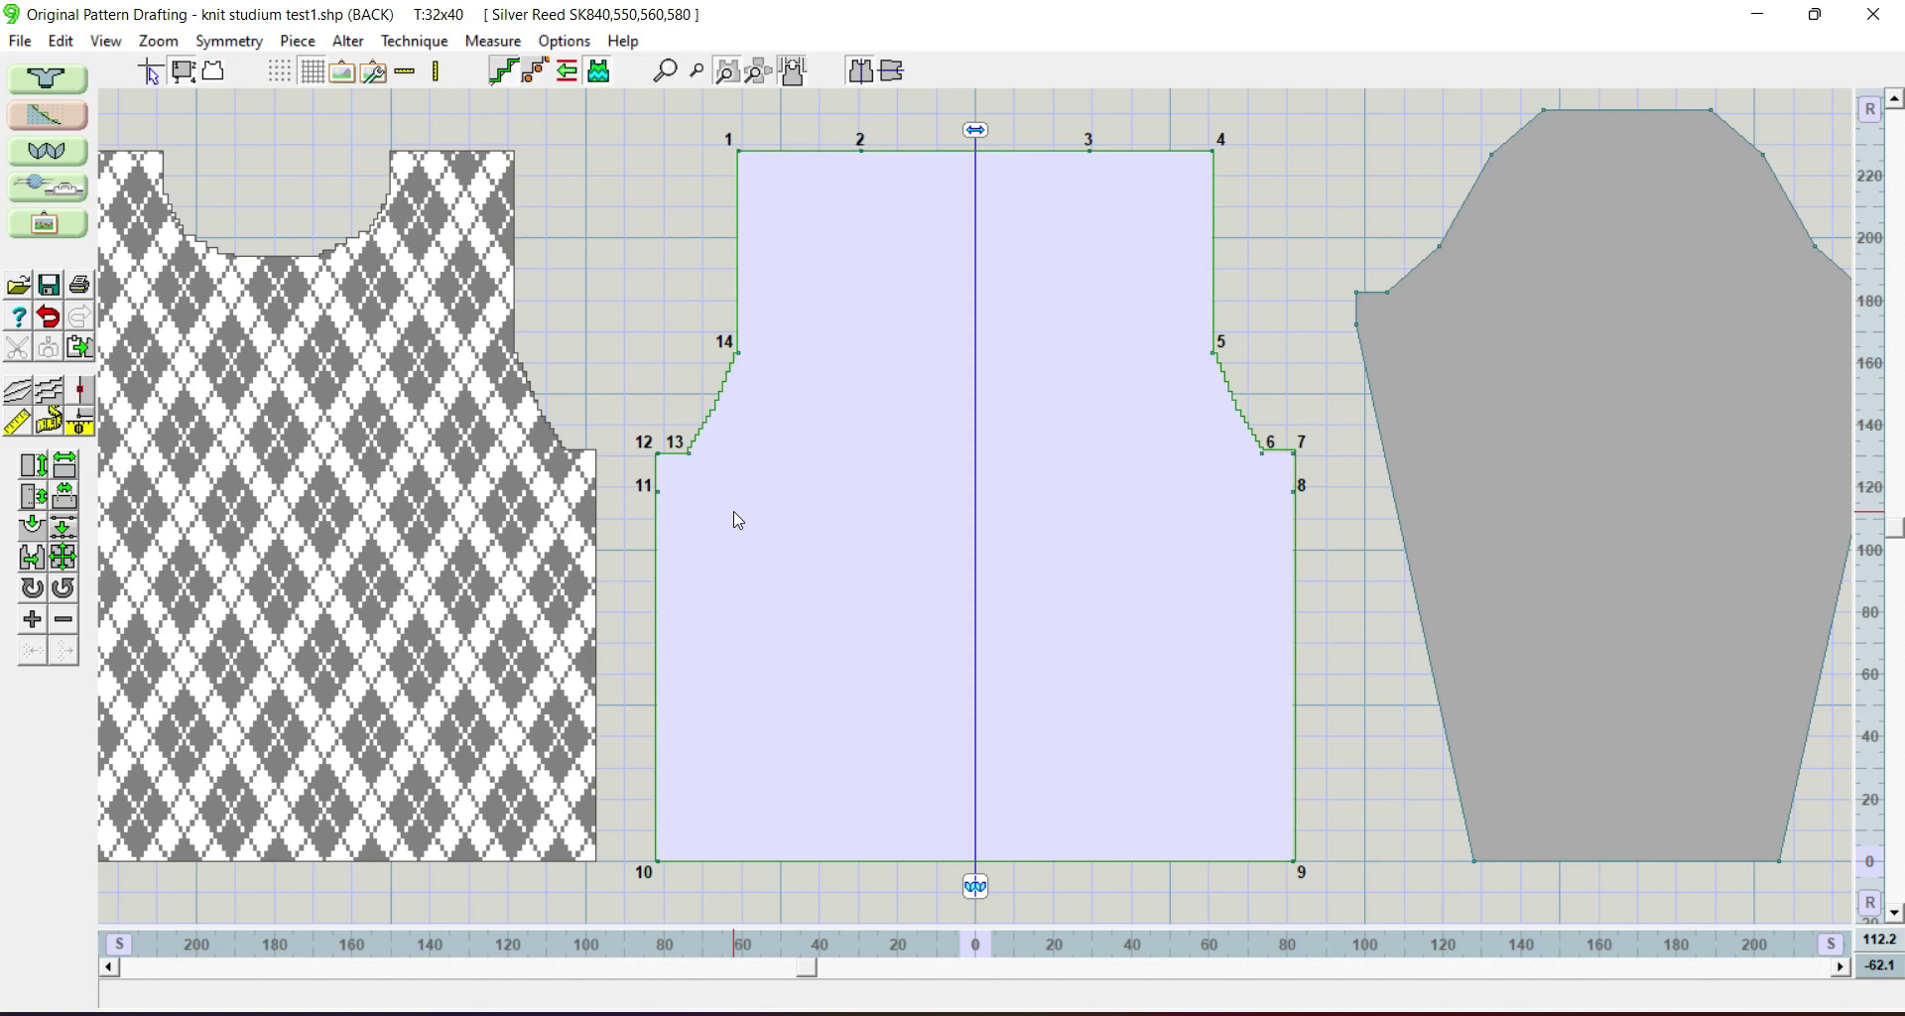
pyautogui.click(181, 72)
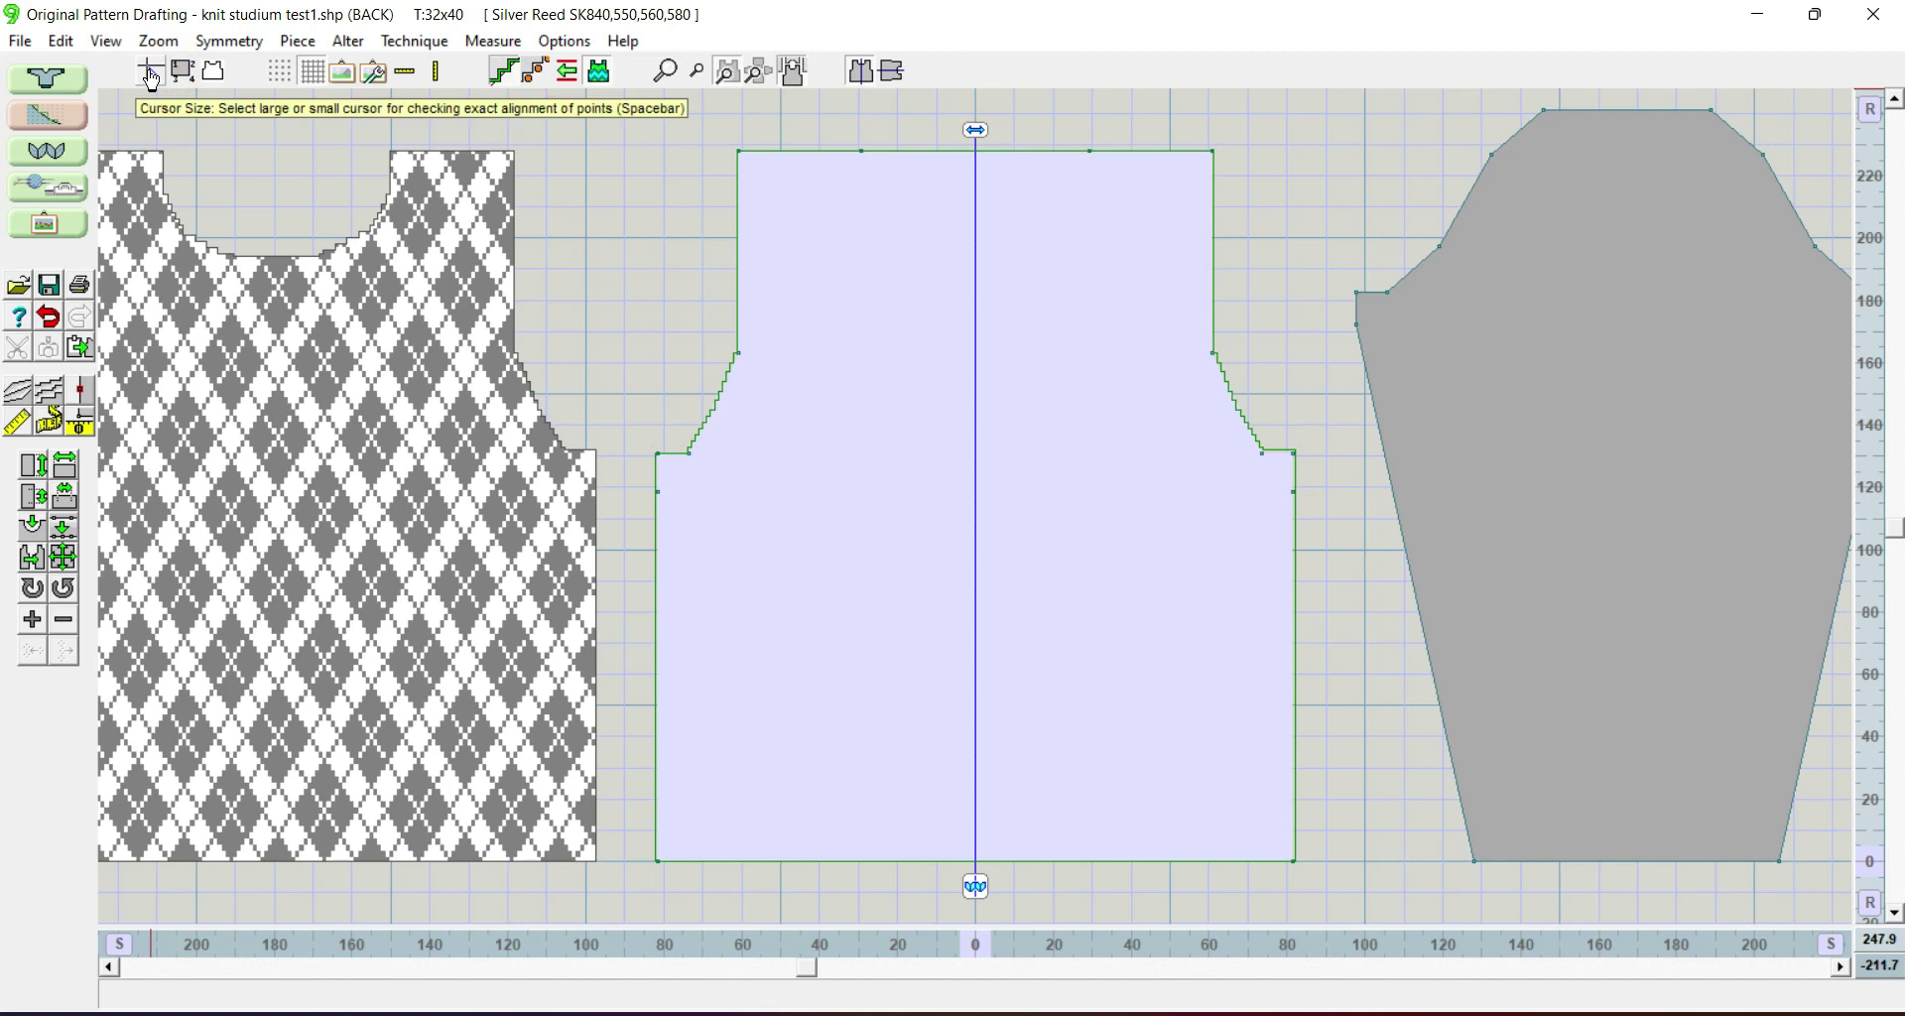
# Step: Turn on the large crosshair cursor and check the alignment of the four points along the back piece's top edge
pyautogui.click(152, 77)
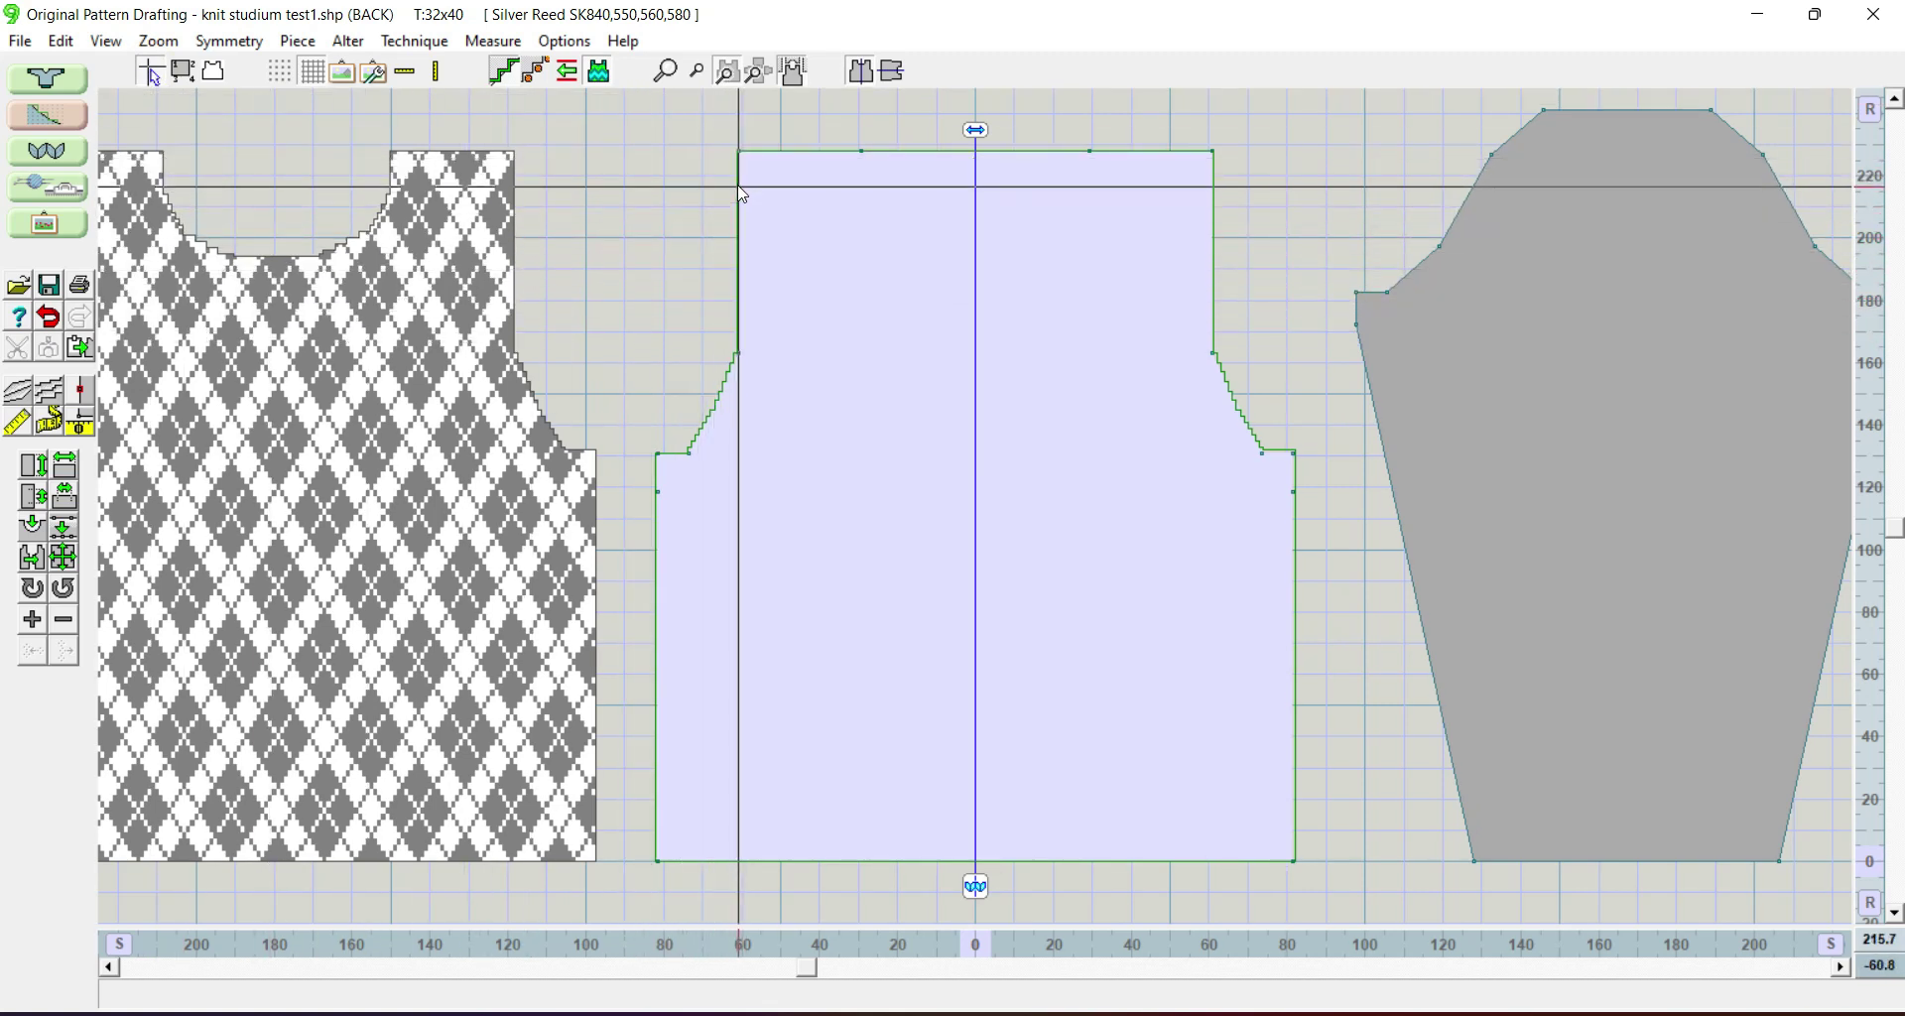
pyautogui.click(739, 152)
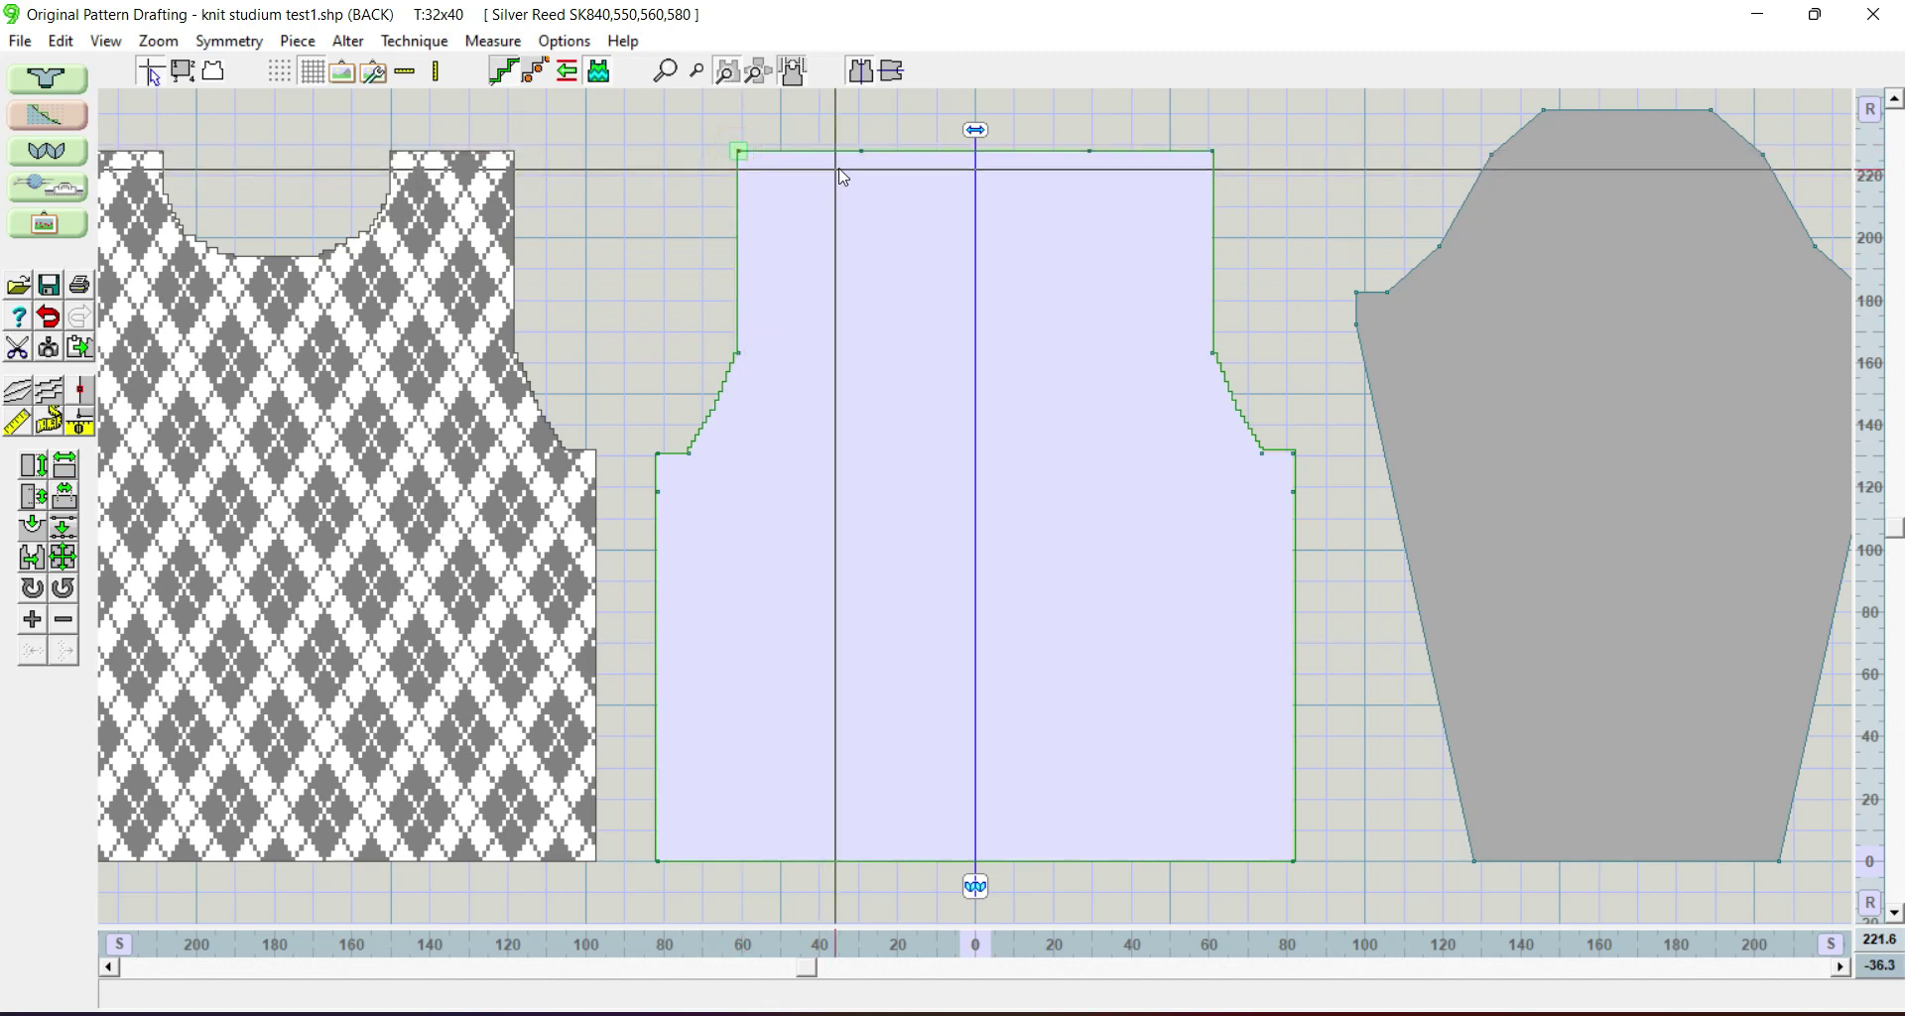
pyautogui.click(861, 150)
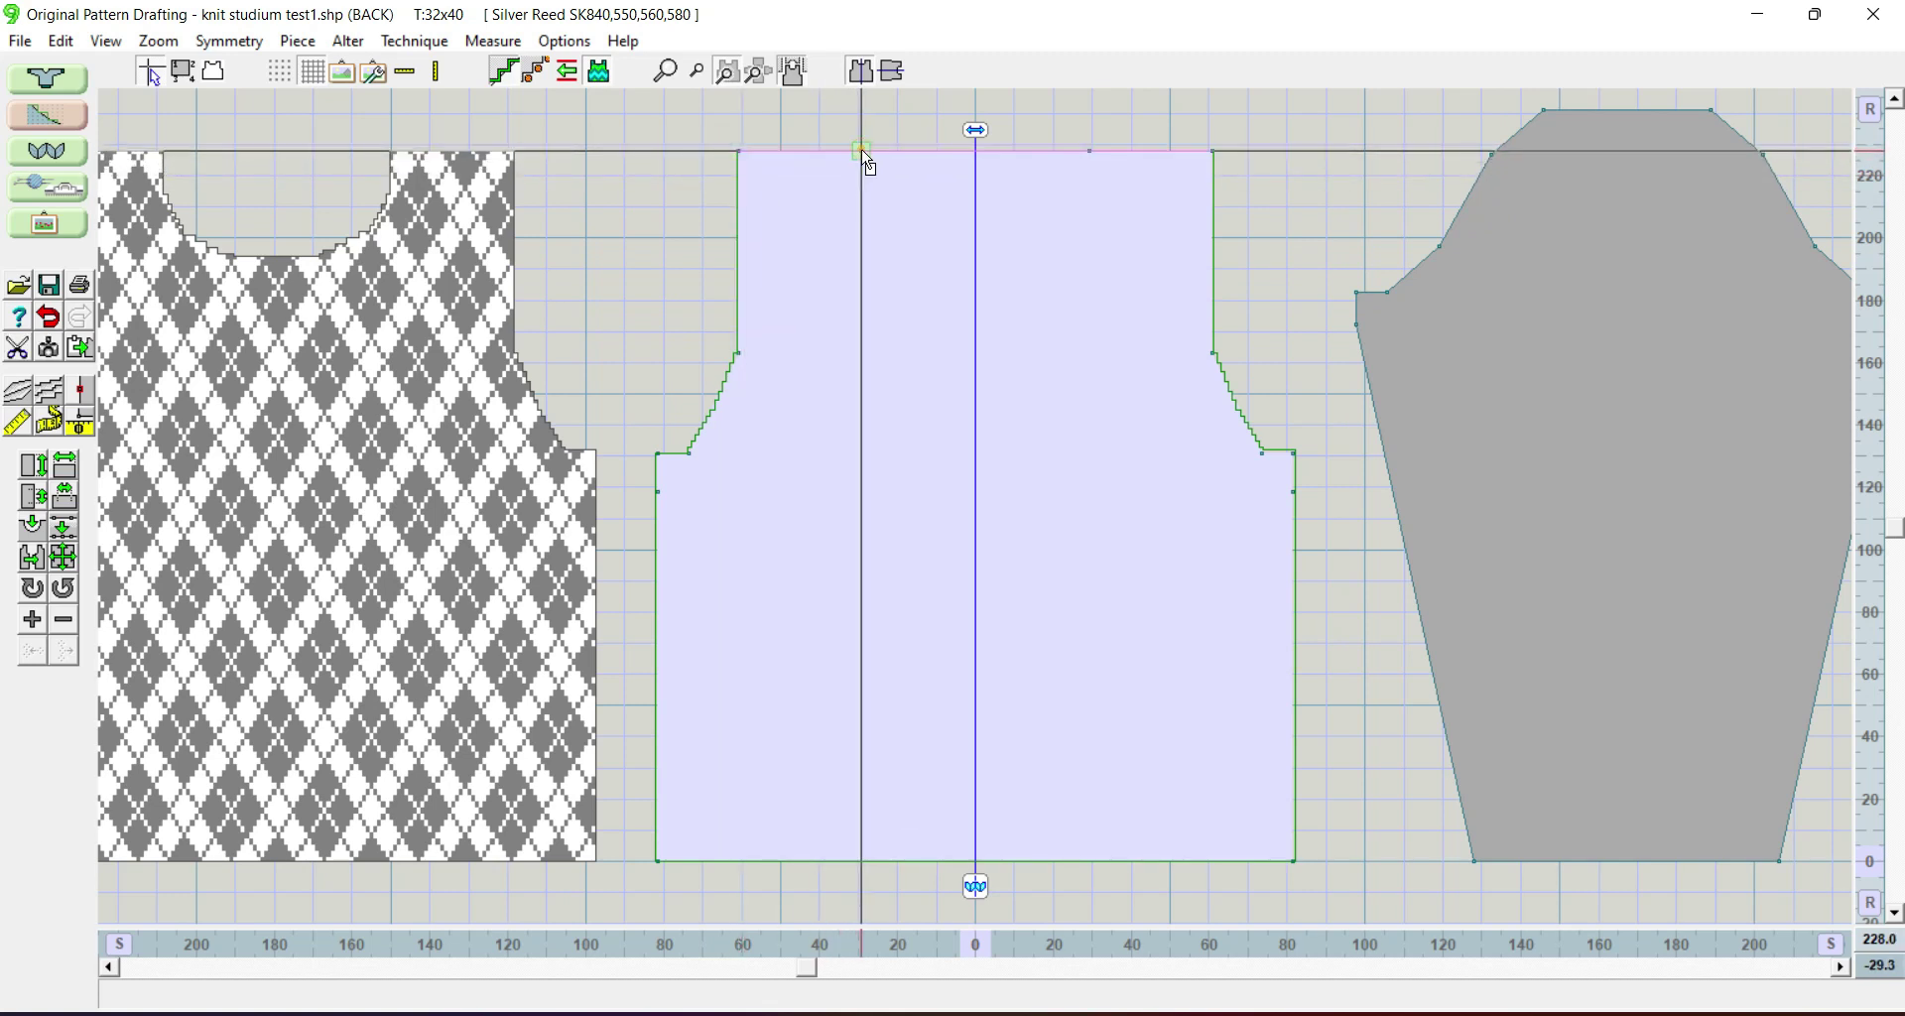
pyautogui.click(1091, 152)
pyautogui.click(1214, 151)
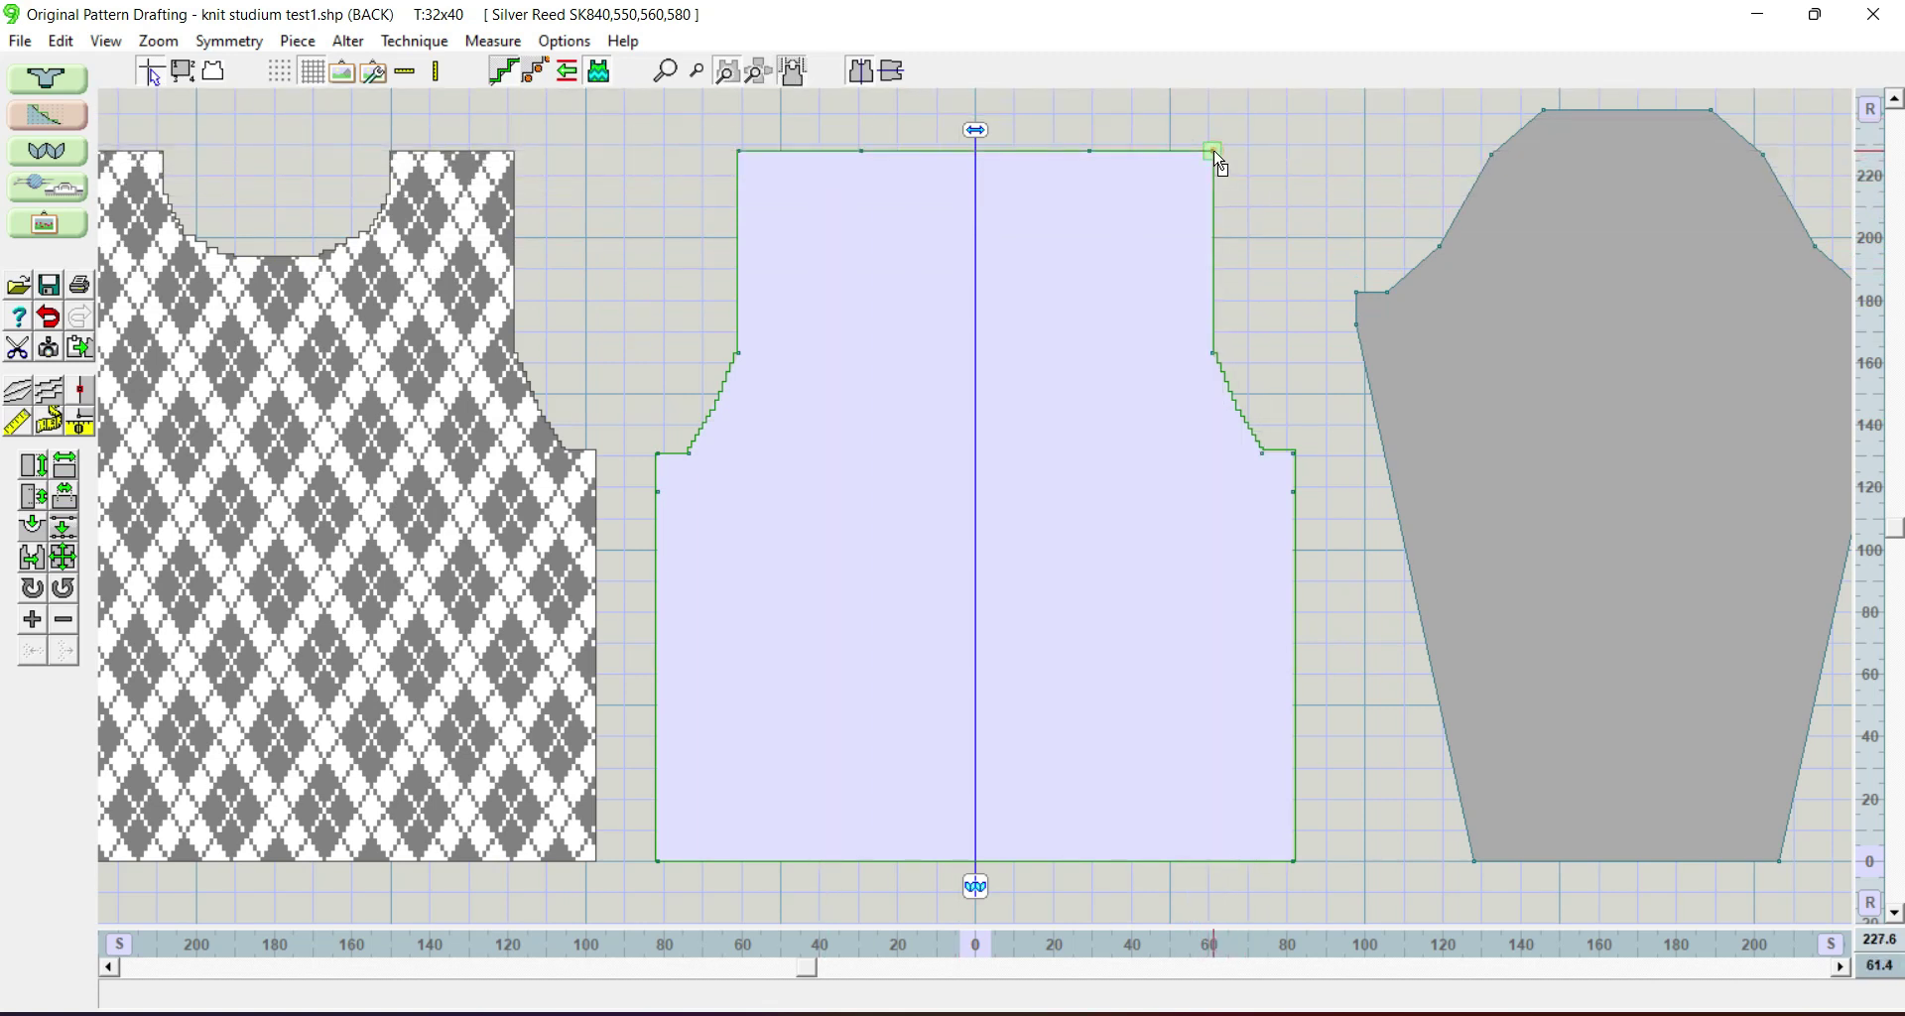
# Step: Move the back piece's right shoulder point inward and down to about row 214, and undo the change
pyautogui.click(1189, 198)
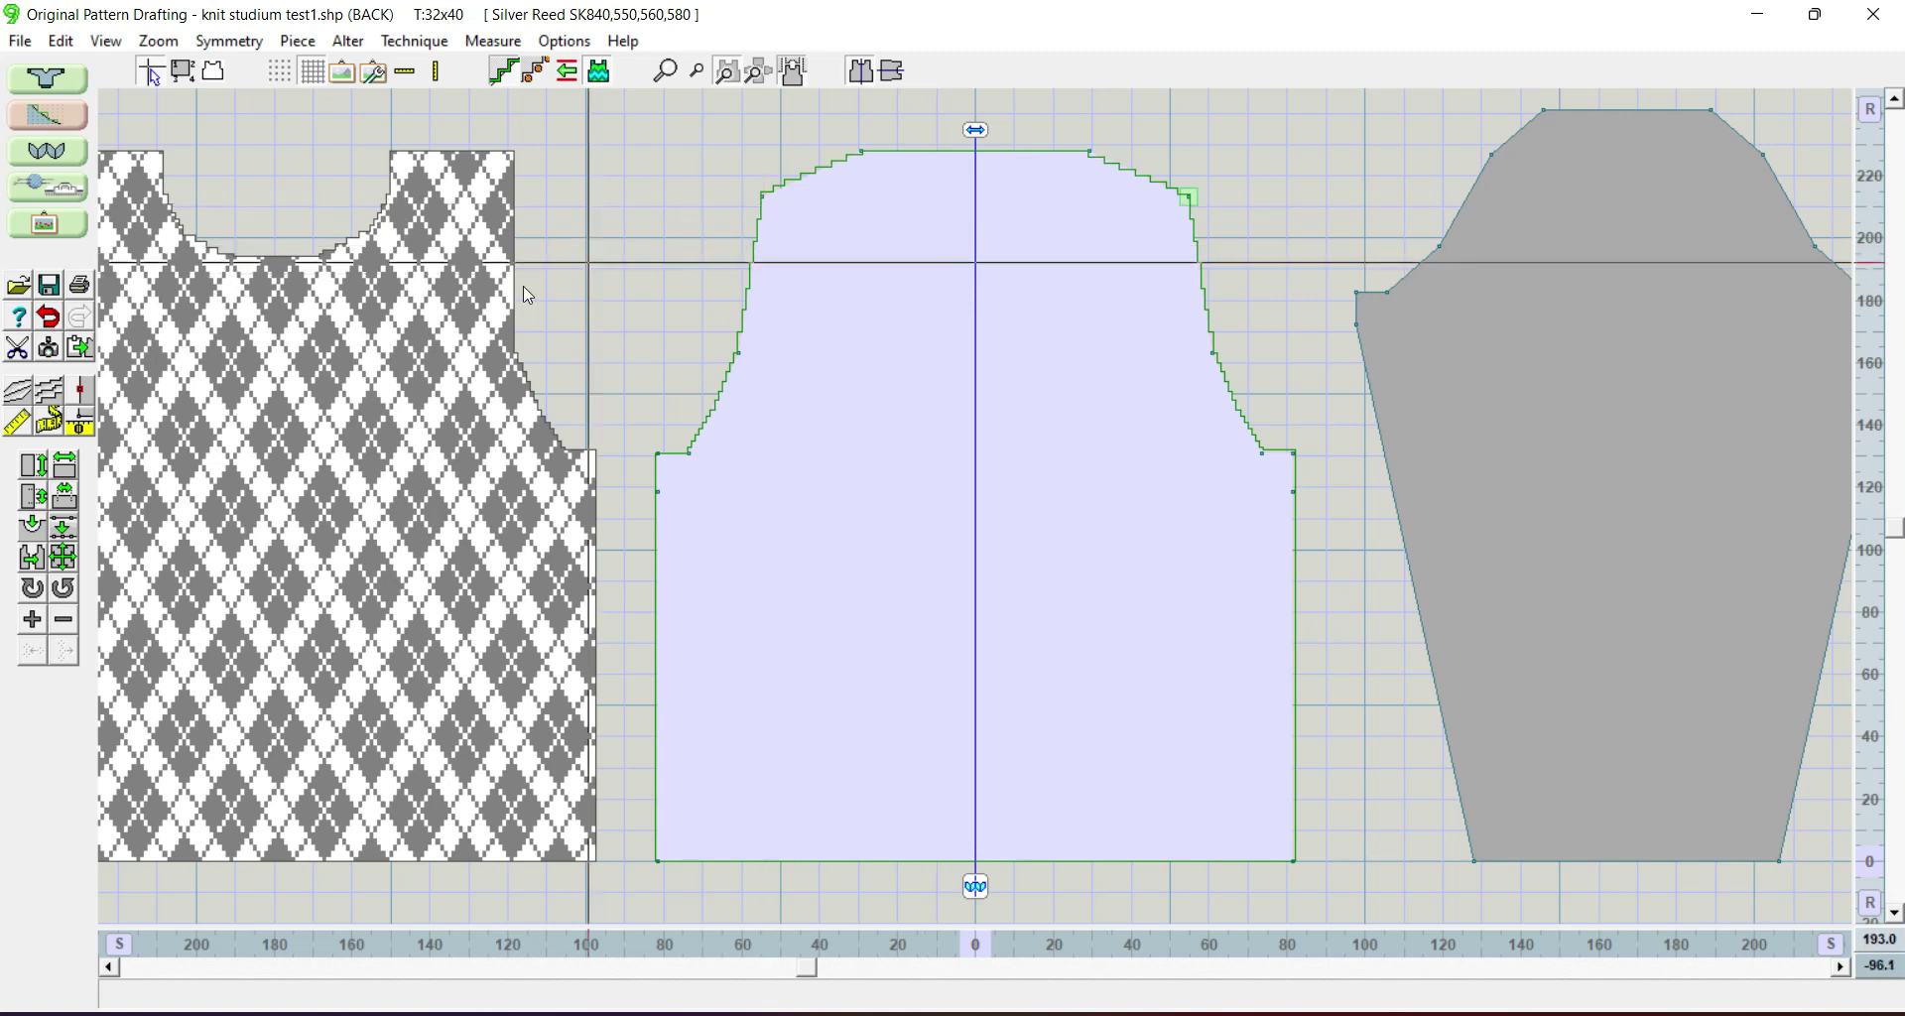
pyautogui.click(49, 319)
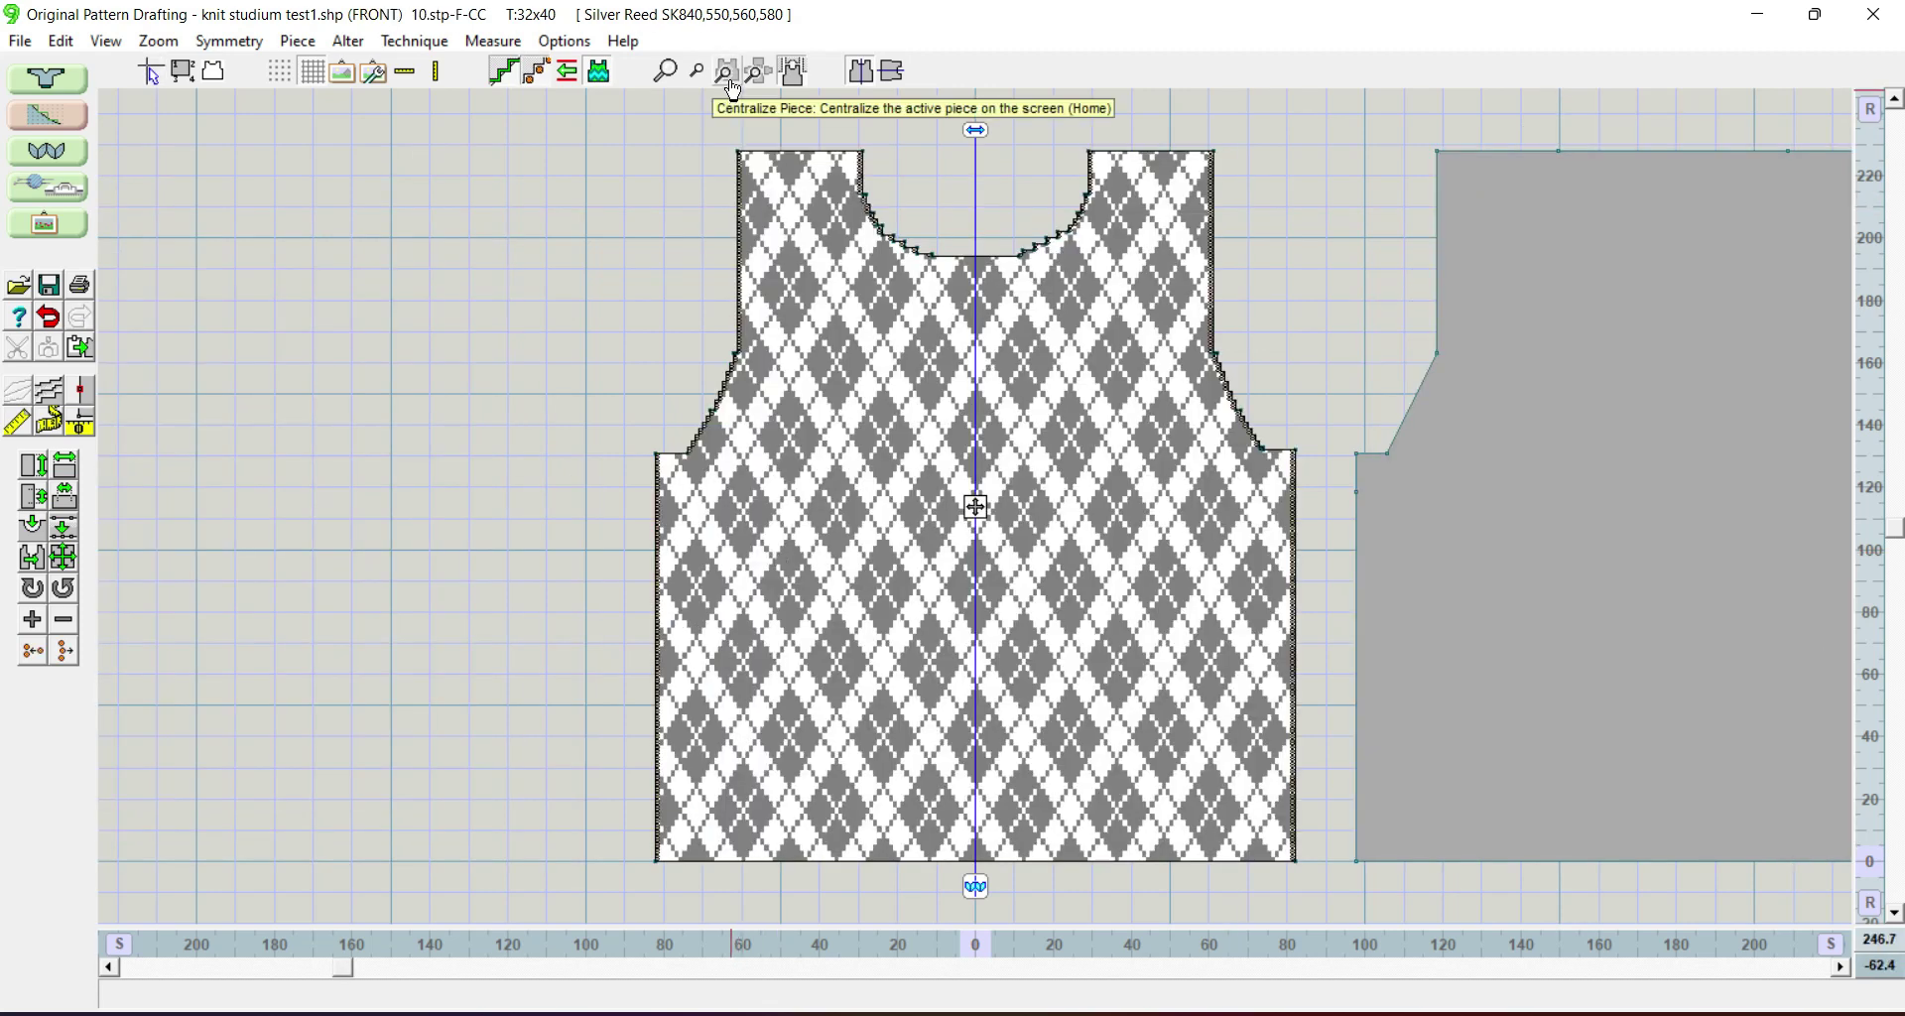
# Step: Fit all the pieces in view and make the back, right sleeve, left sleeve and front active in turn
pyautogui.click(731, 79)
pyautogui.click(759, 72)
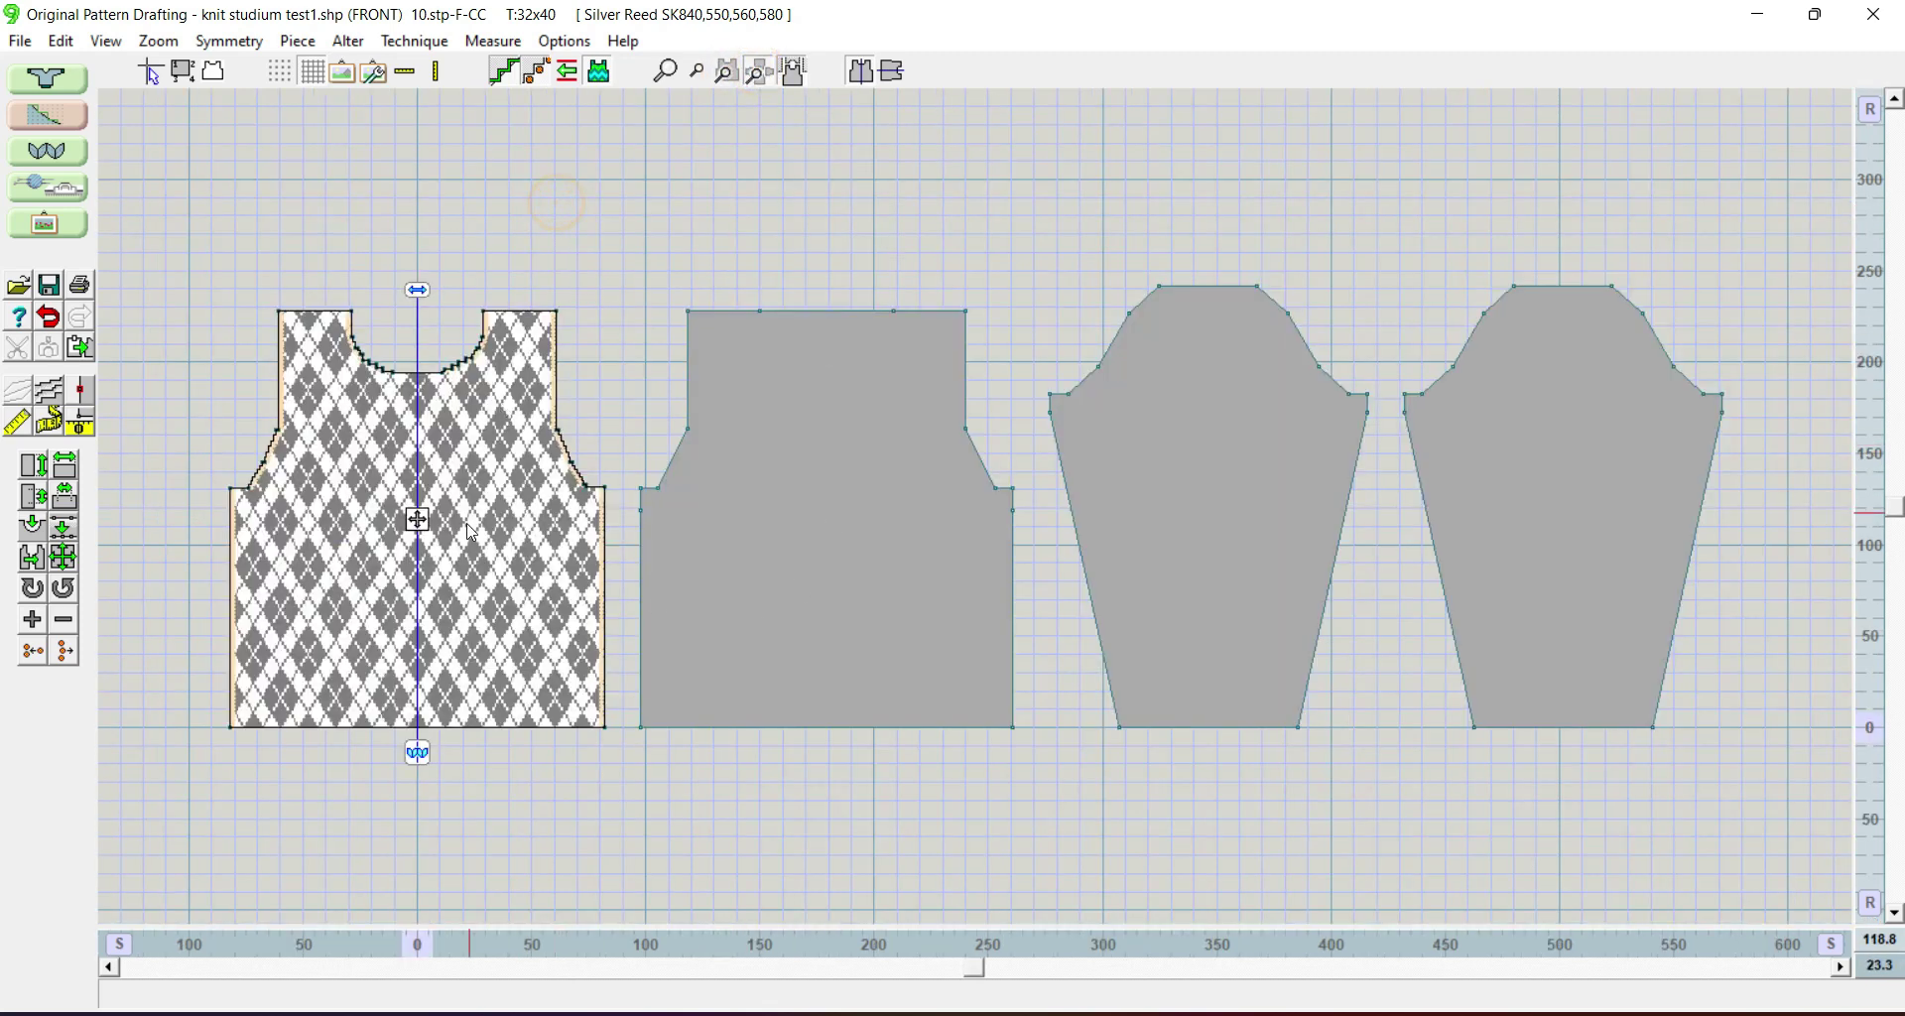
pyautogui.click(808, 403)
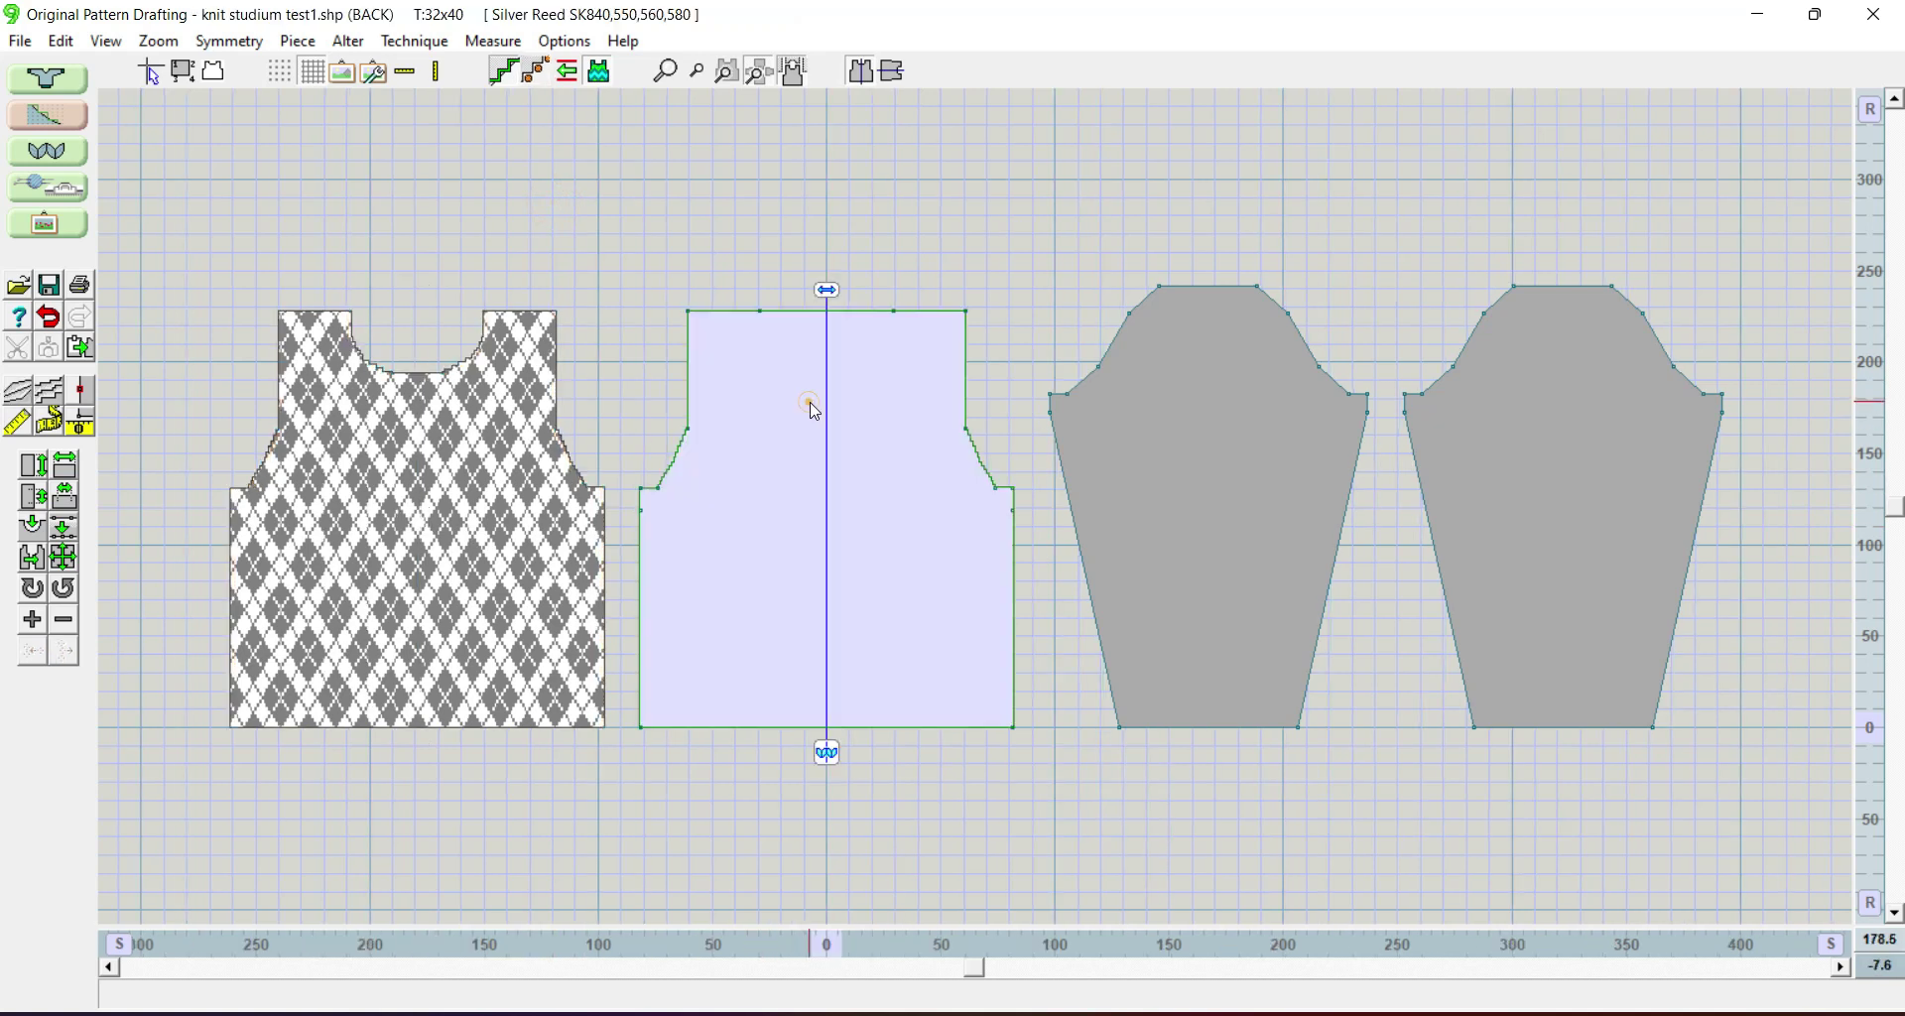
pyautogui.click(1163, 438)
pyautogui.click(1495, 443)
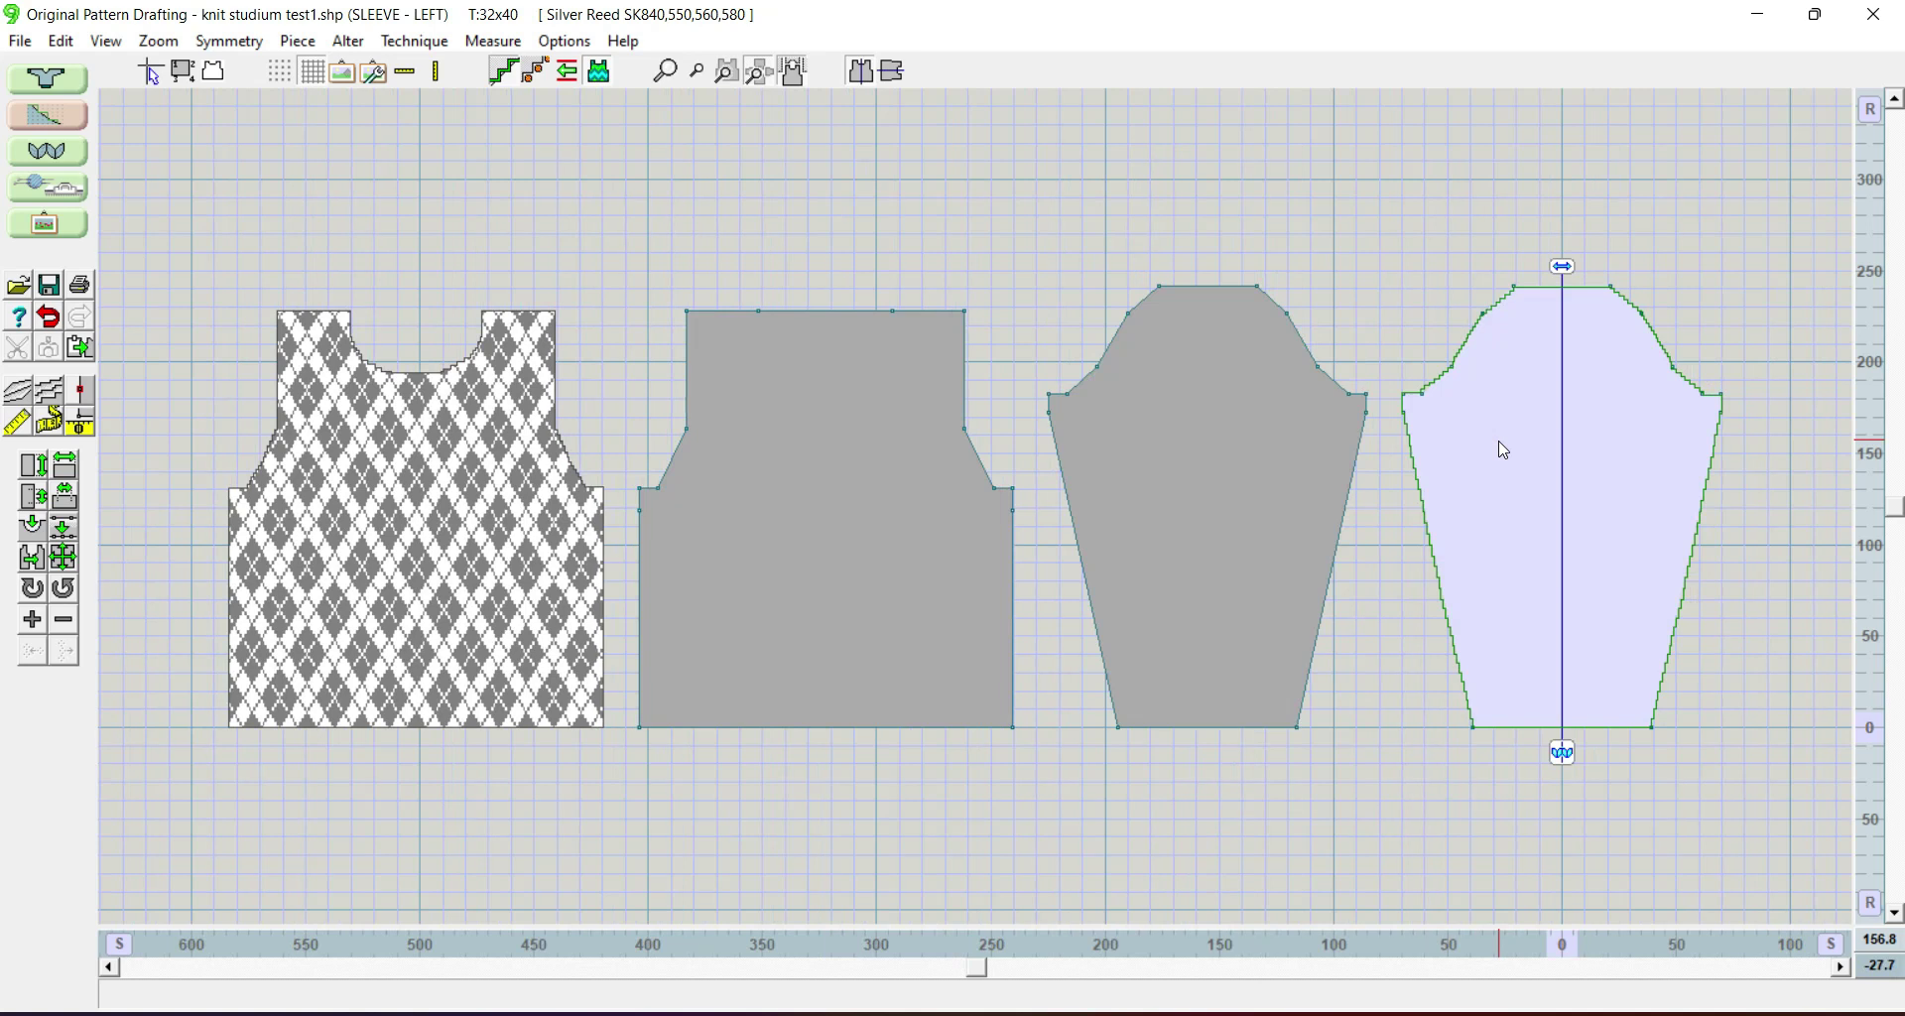
pyautogui.click(375, 493)
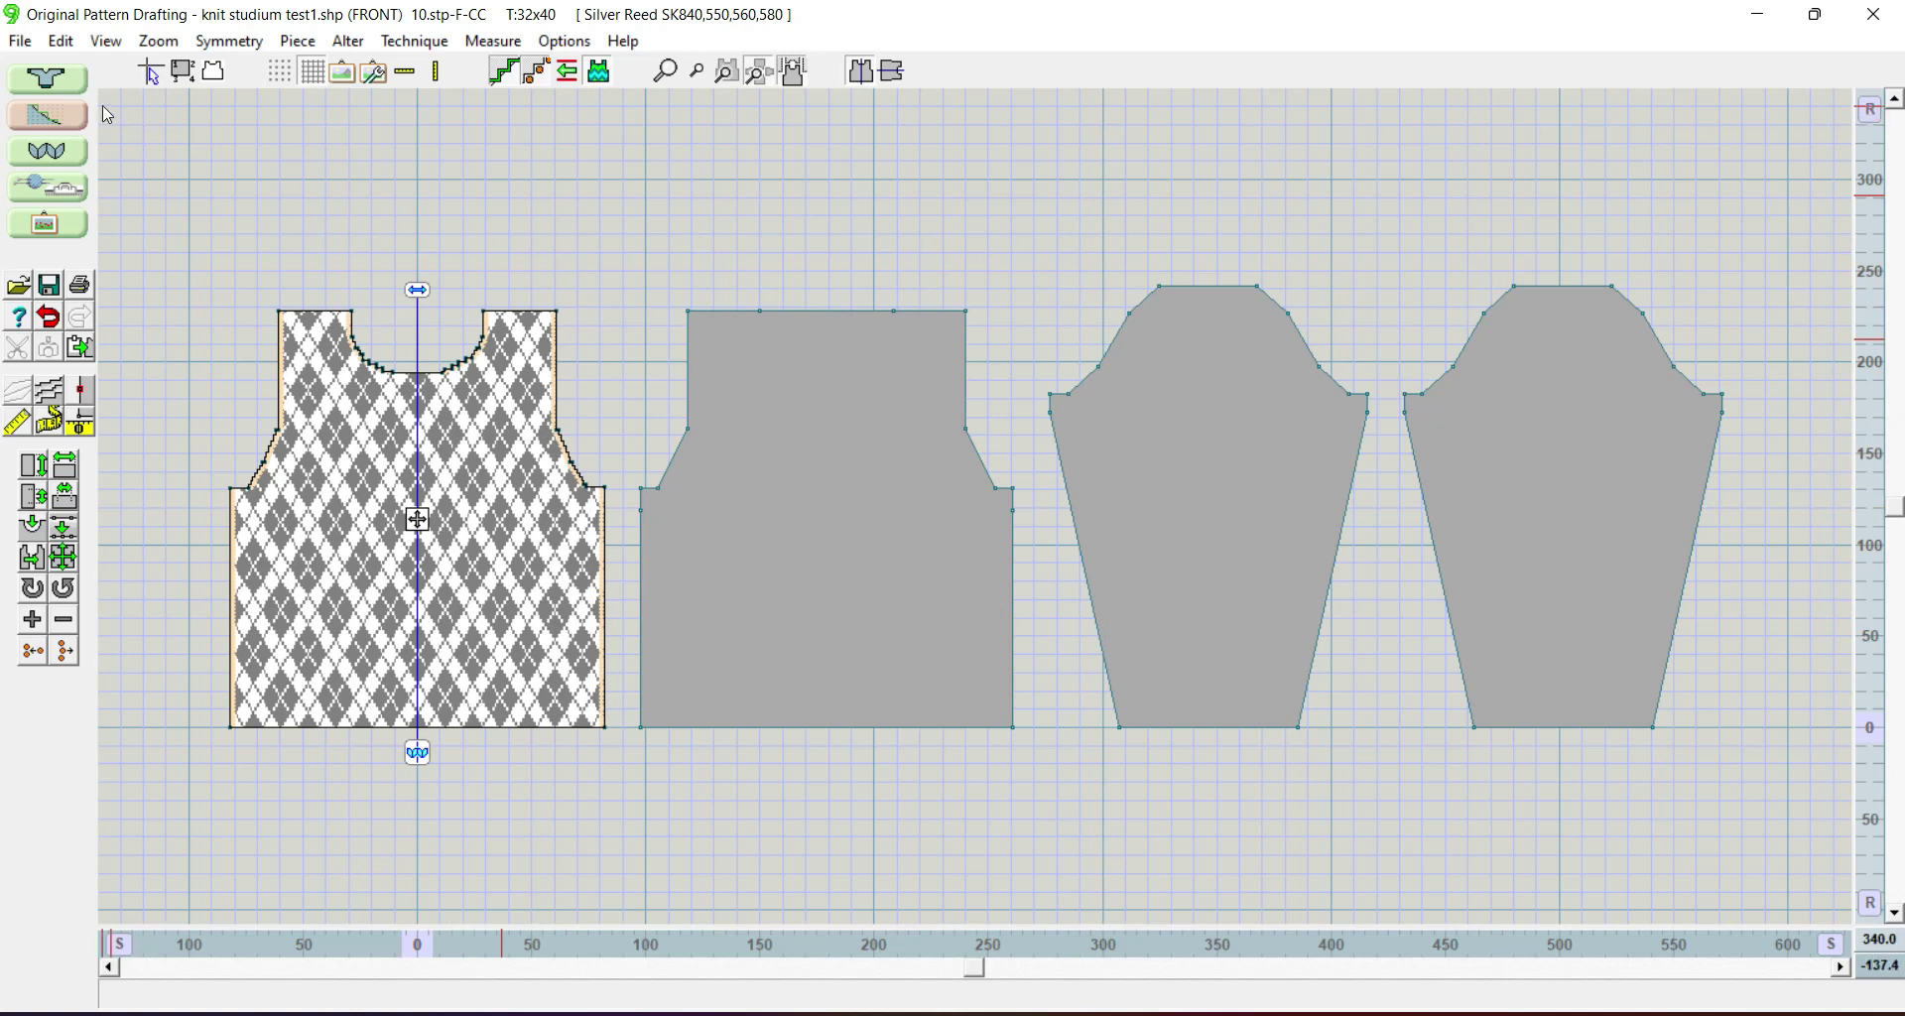
# Step: Save the current sweater shape under its existing file name
pyautogui.click(21, 44)
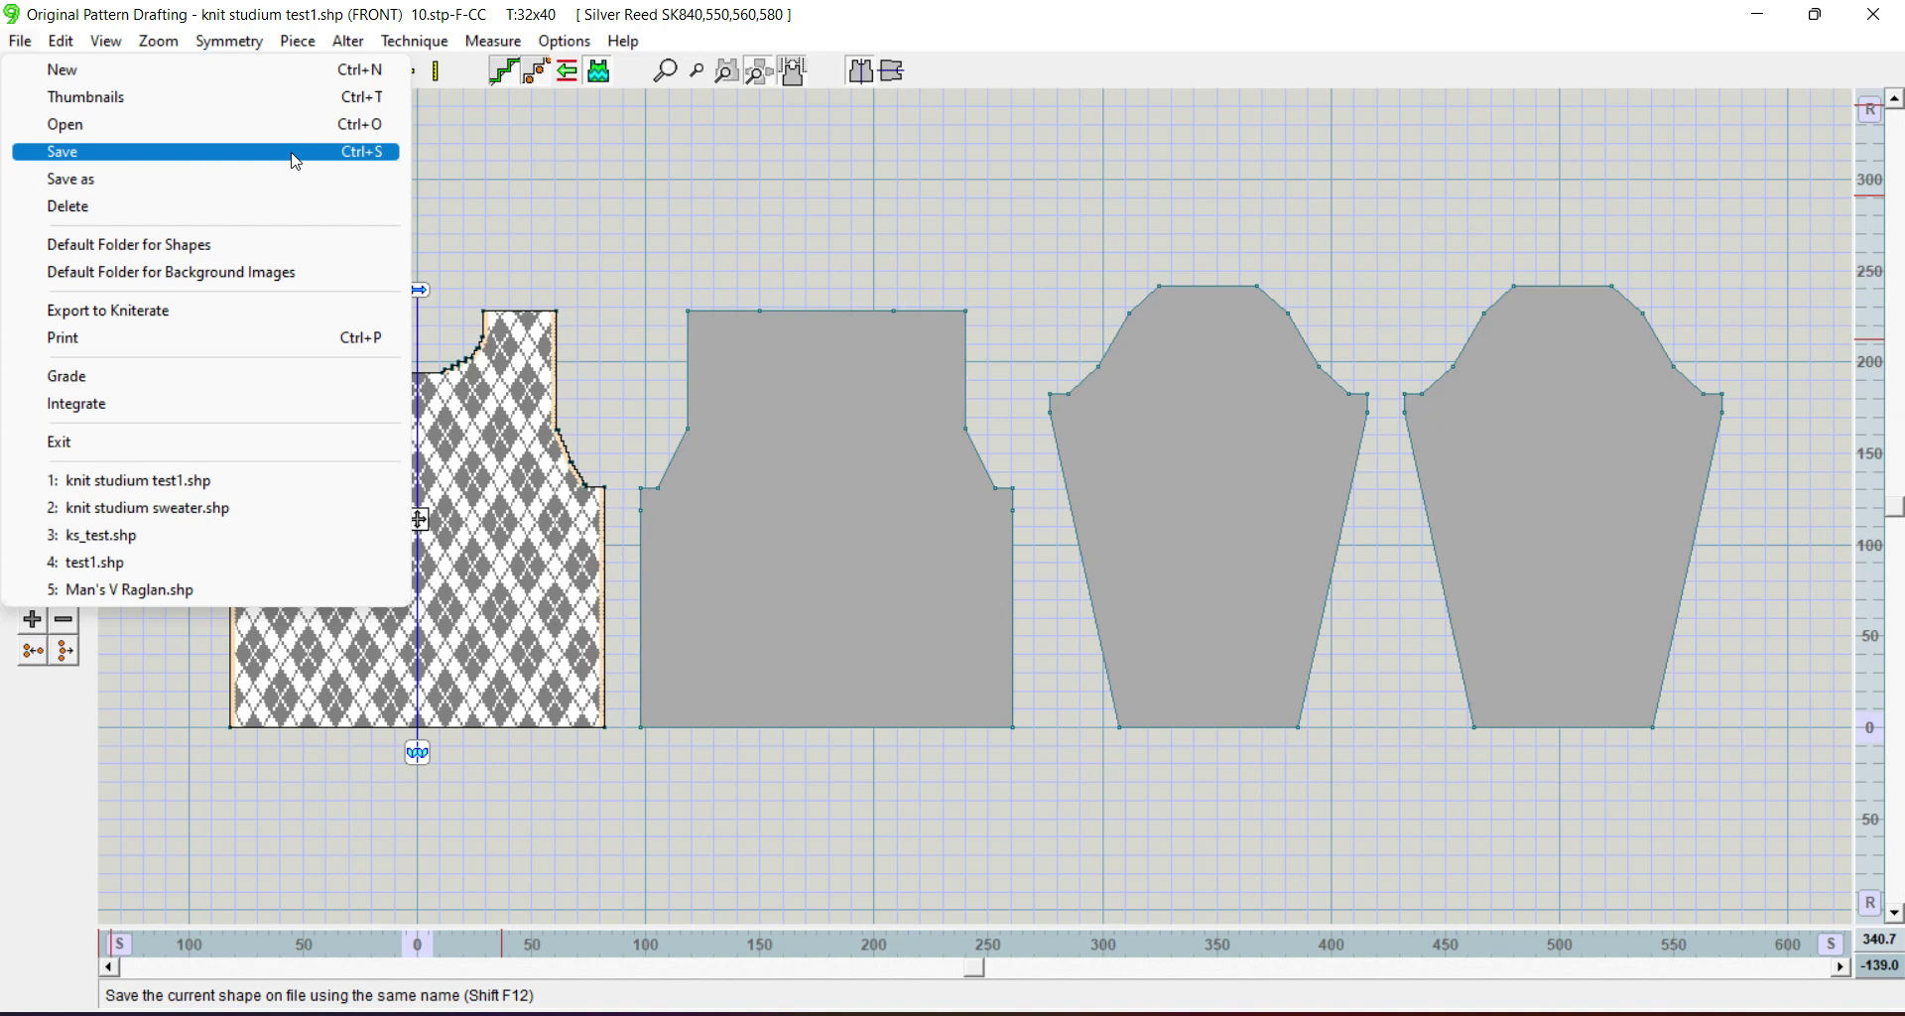
pyautogui.click(543, 152)
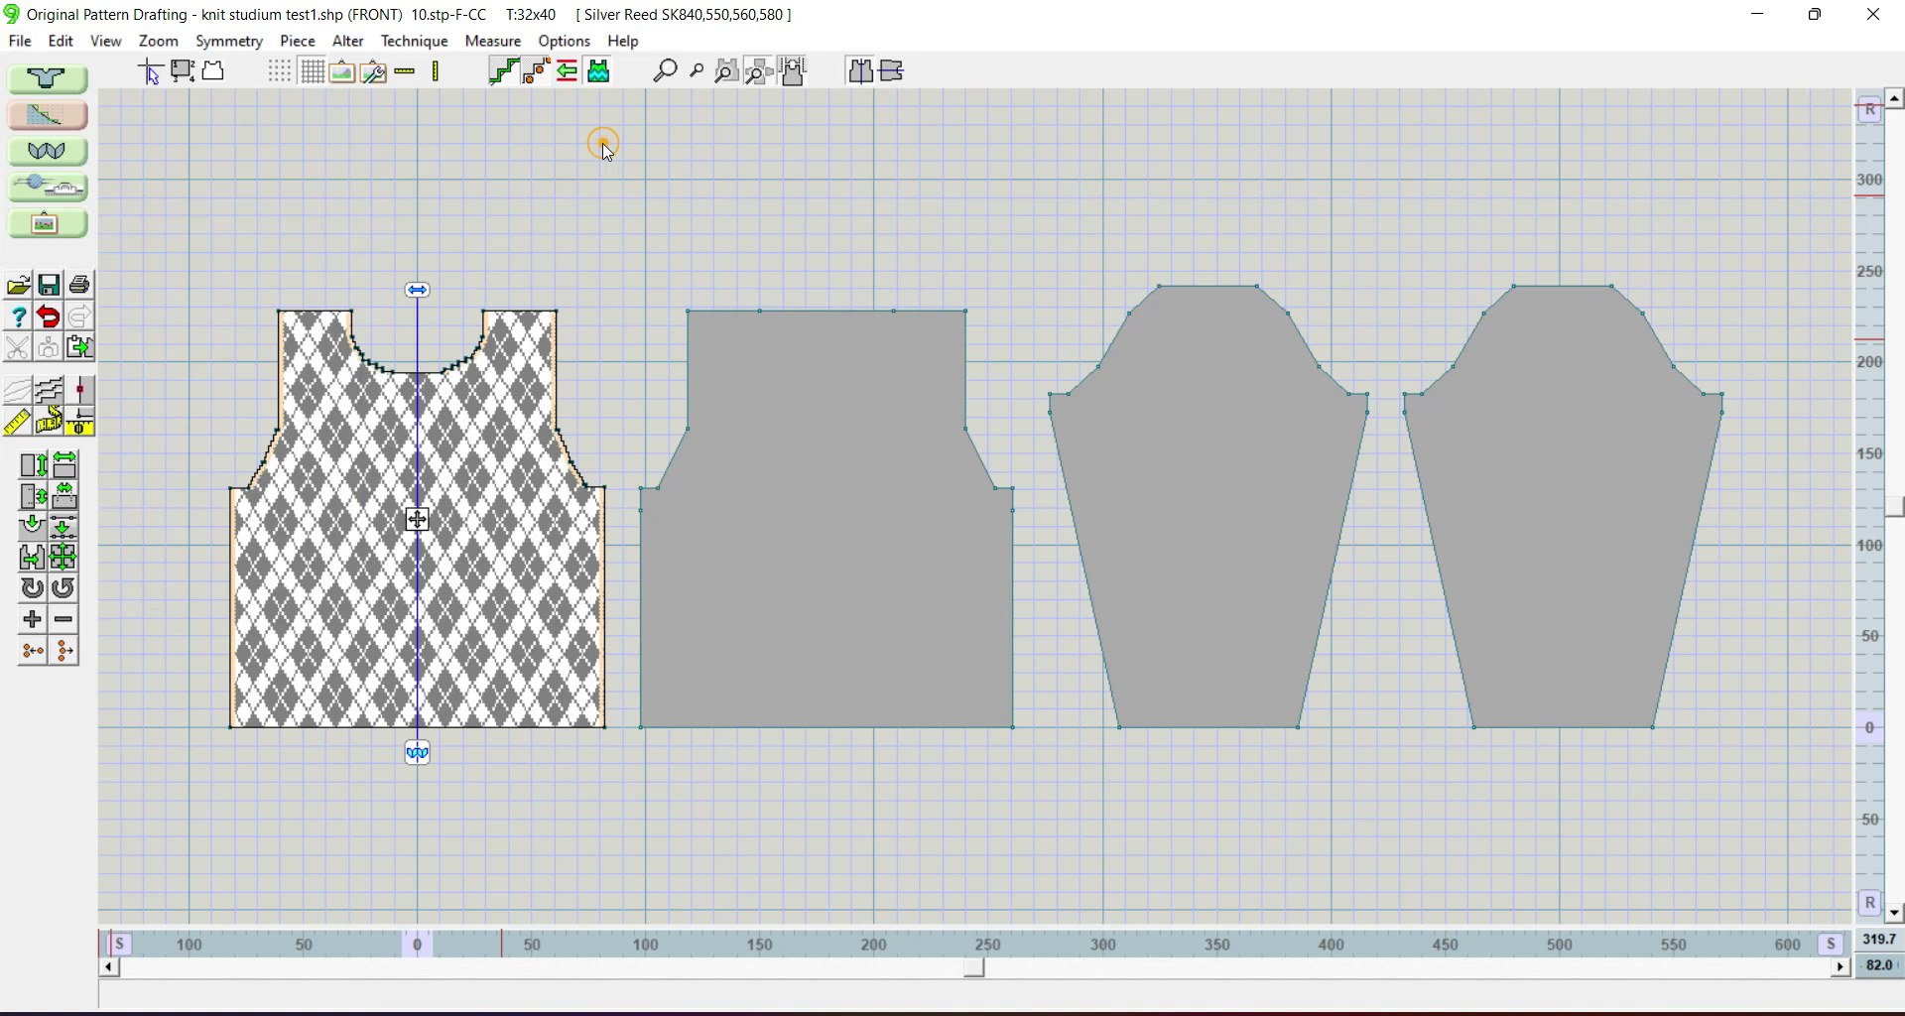
pyautogui.click(55, 291)
# Step: Select the back, front, right sleeve and left sleeve one after another to check each piece's name and assigned stitch pattern
pyautogui.click(782, 442)
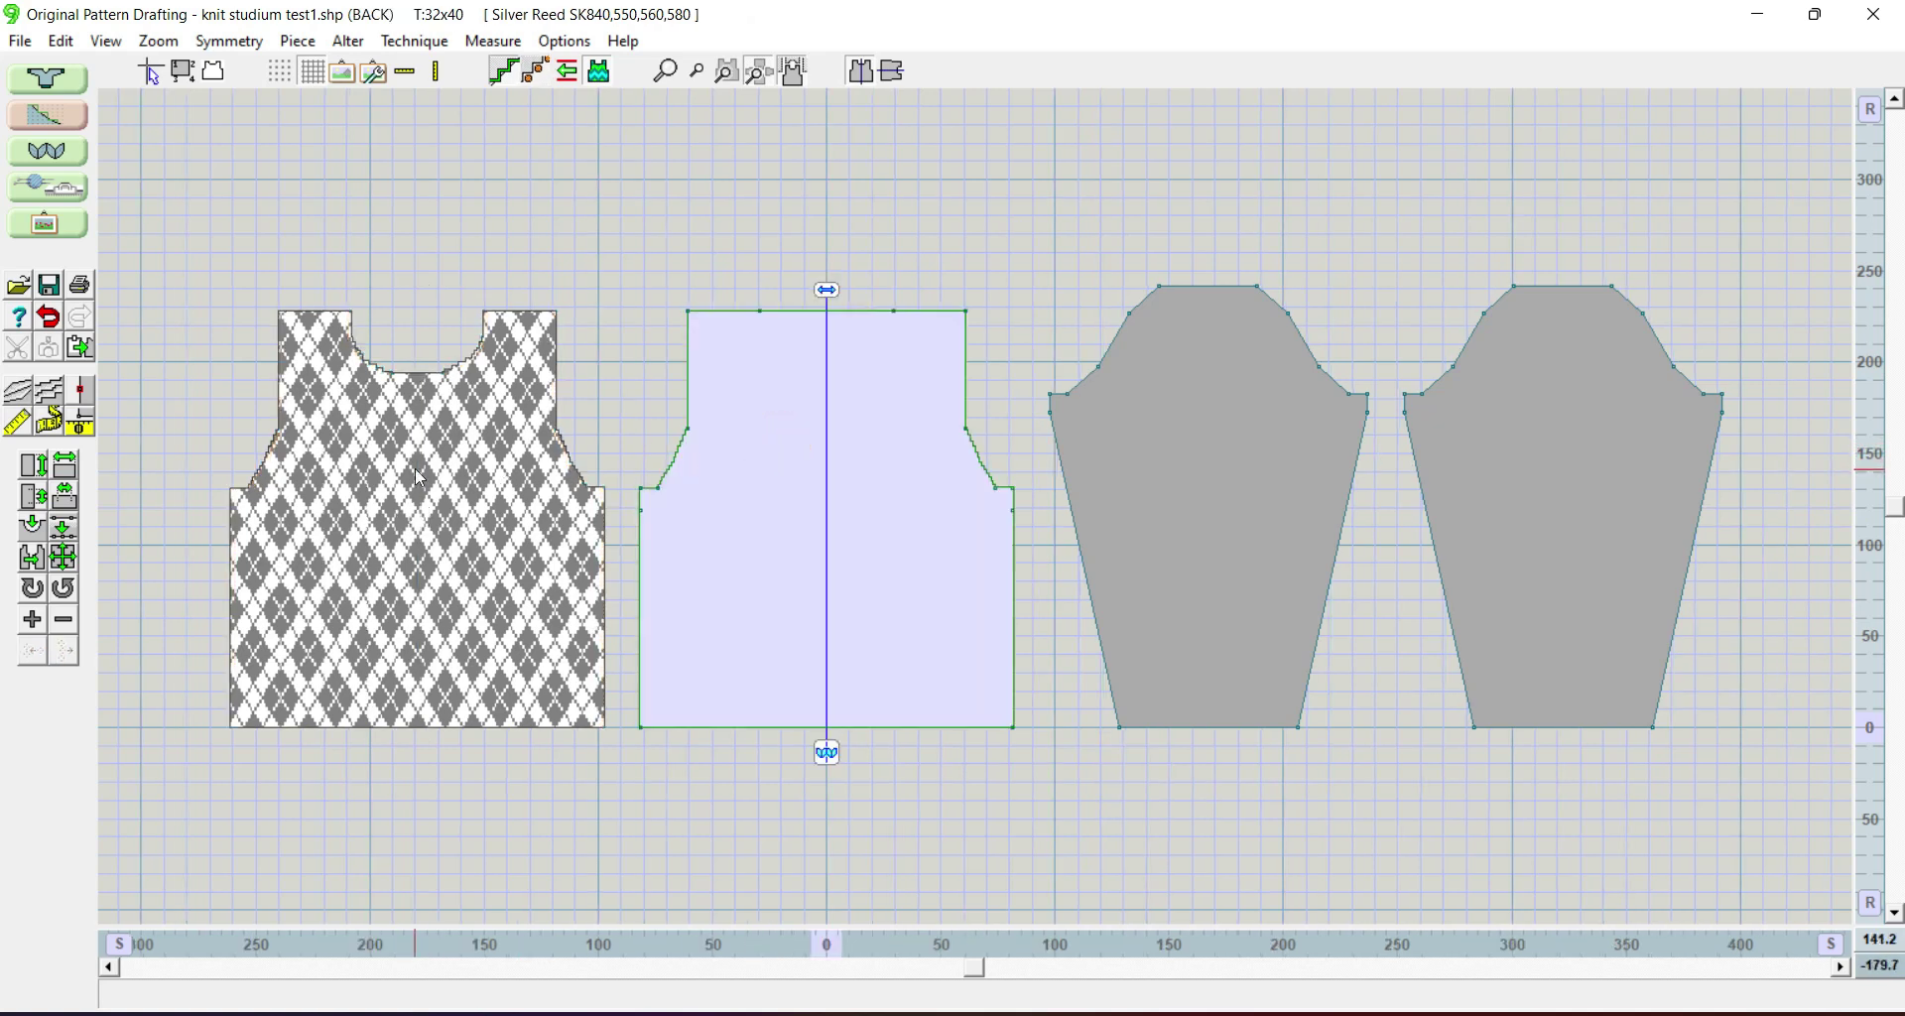
pyautogui.click(663, 468)
pyautogui.click(733, 461)
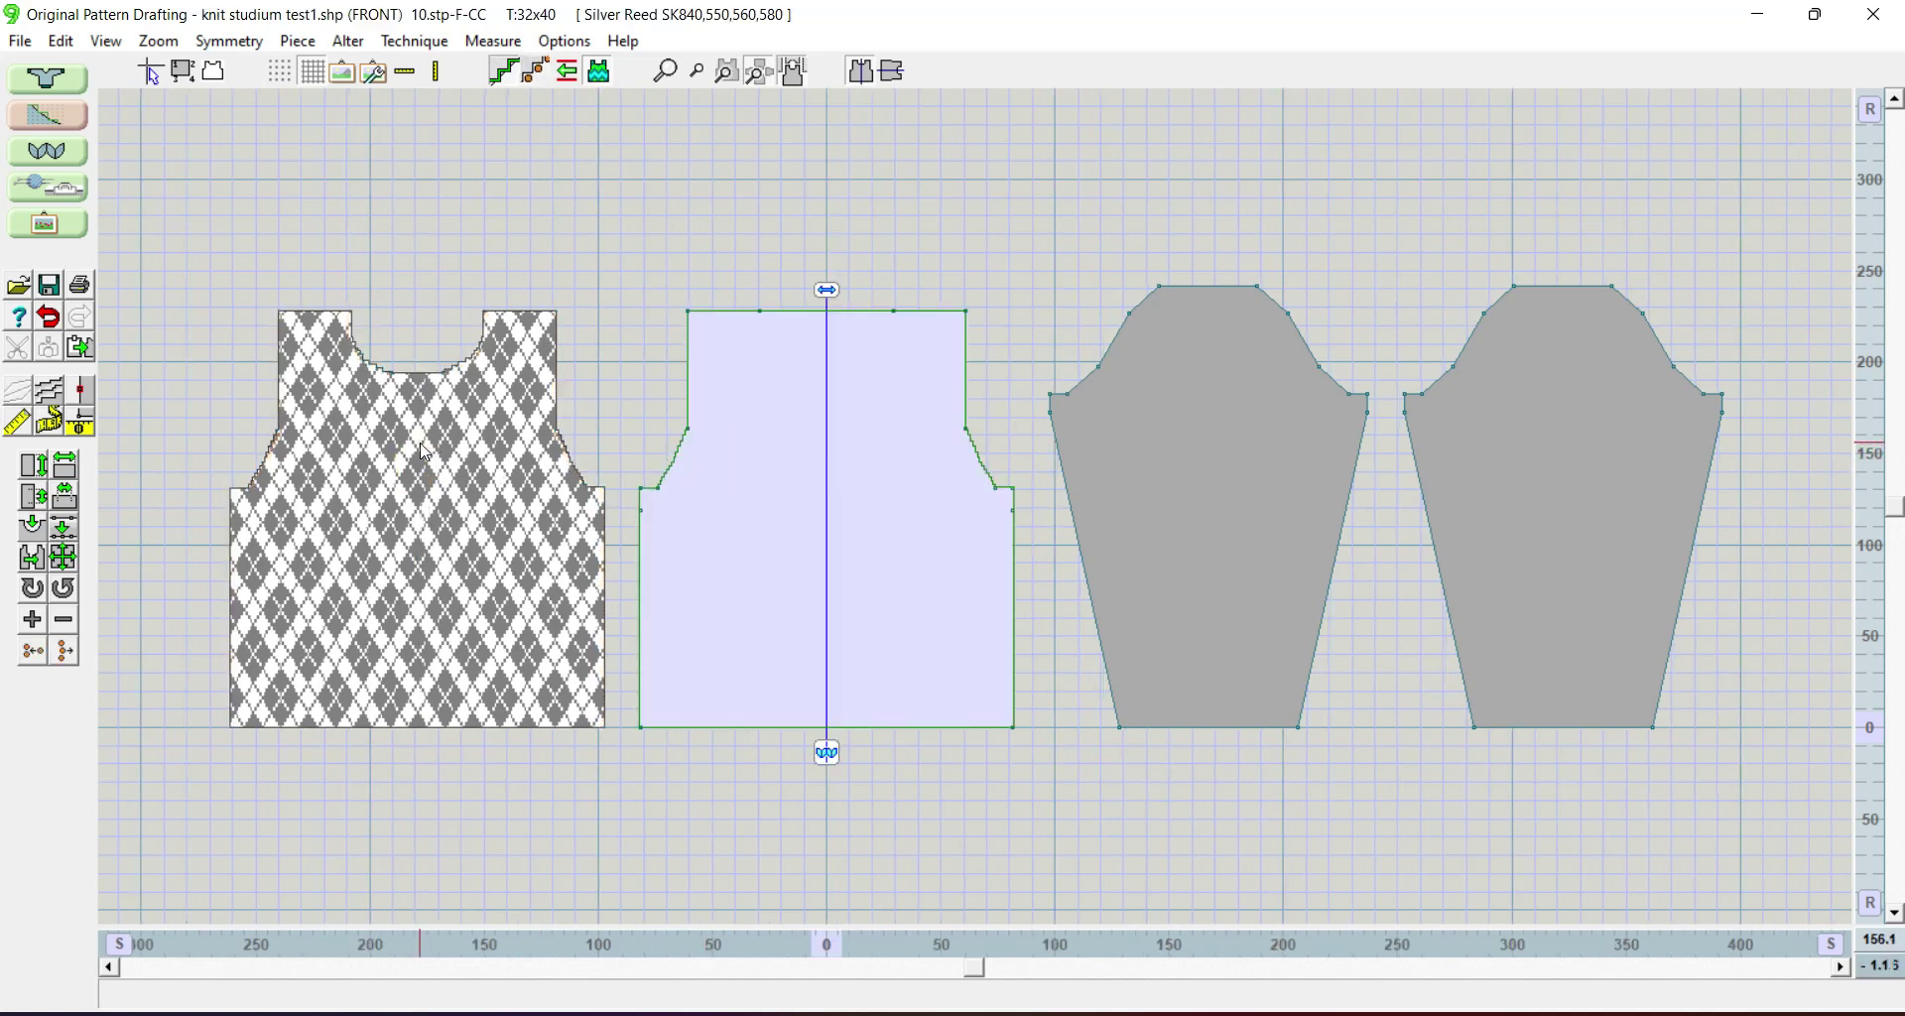
pyautogui.click(420, 443)
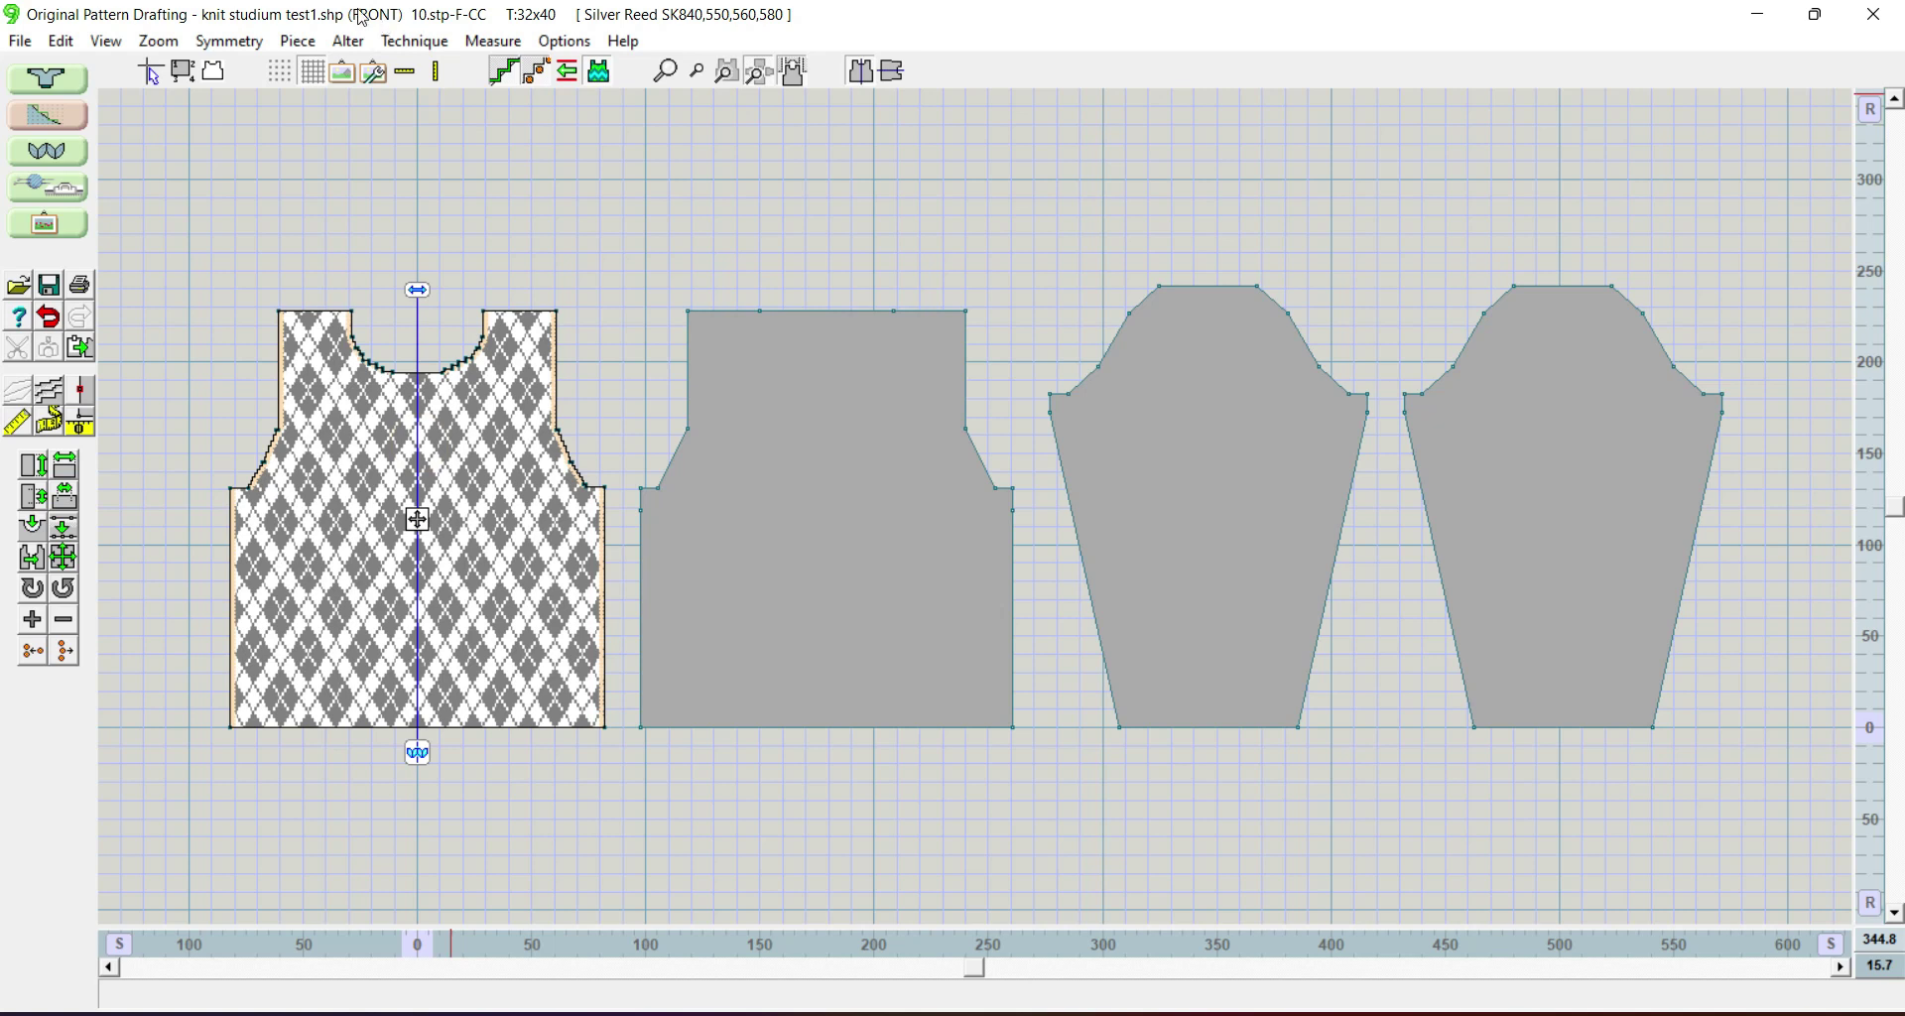
pyautogui.click(753, 397)
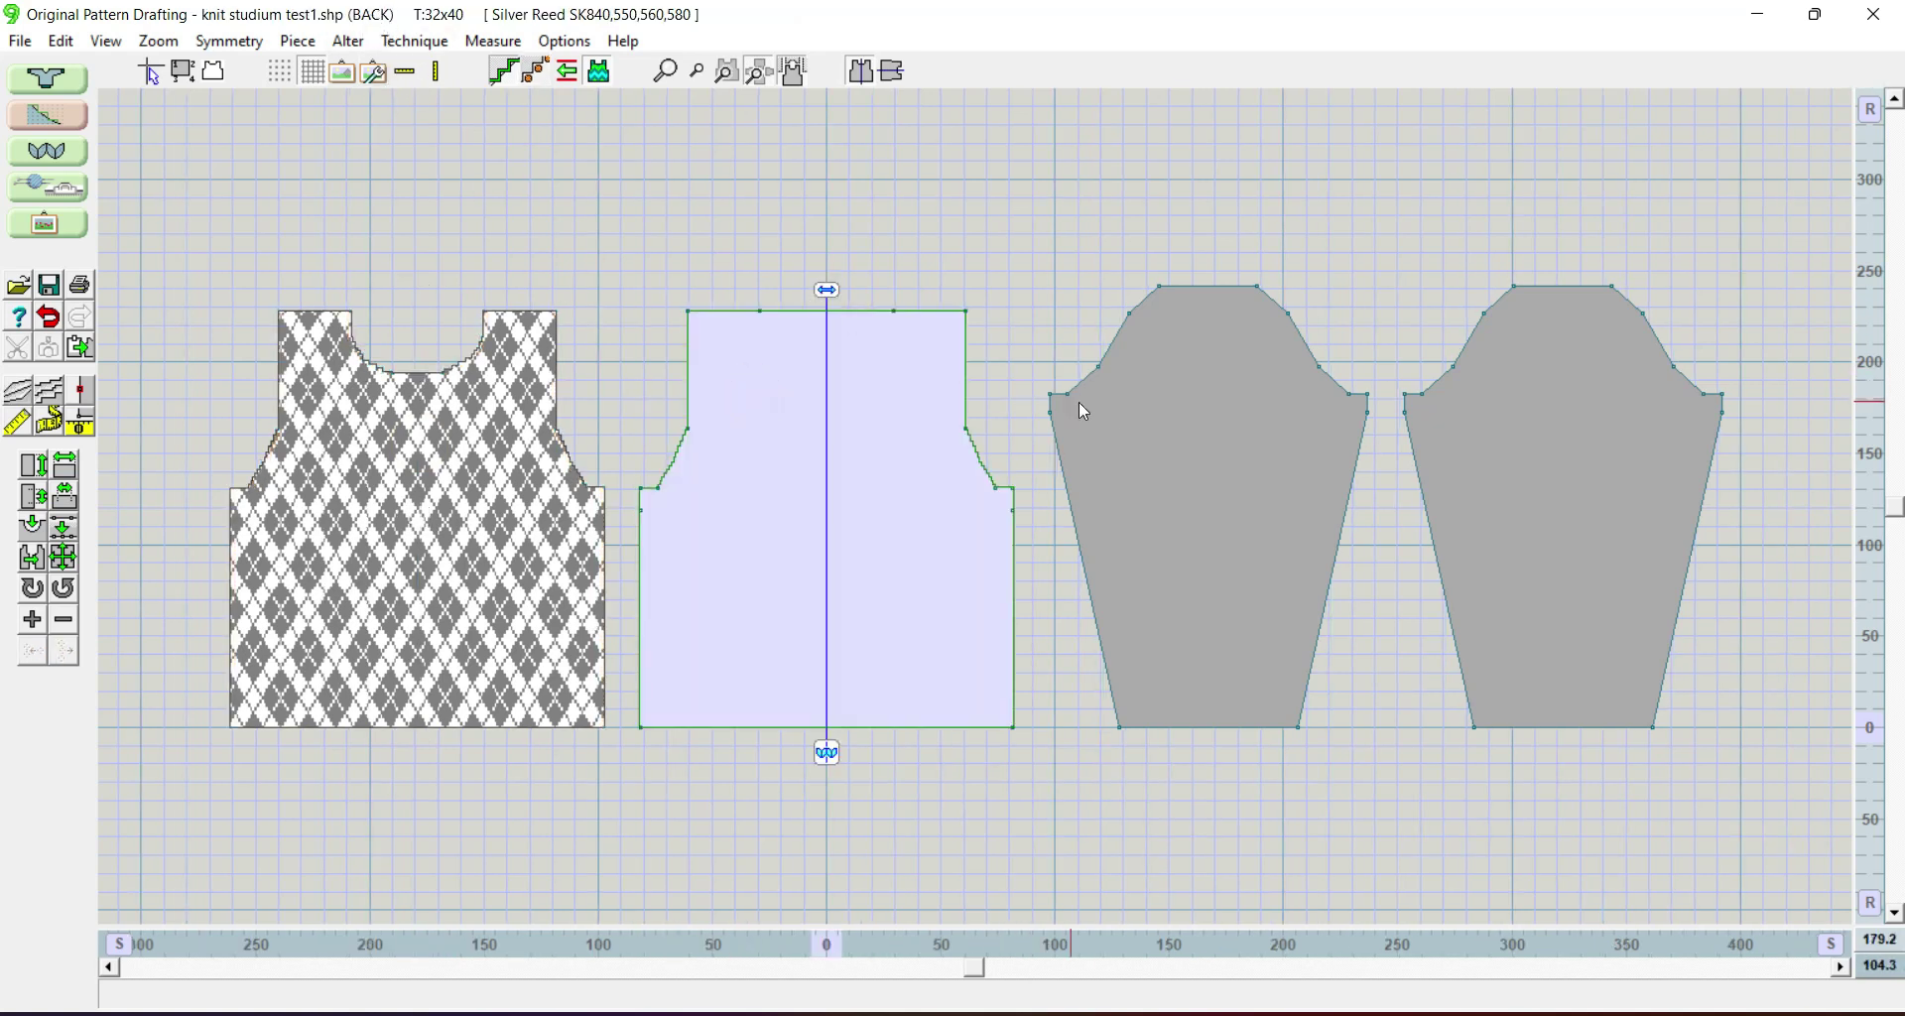
pyautogui.click(1148, 413)
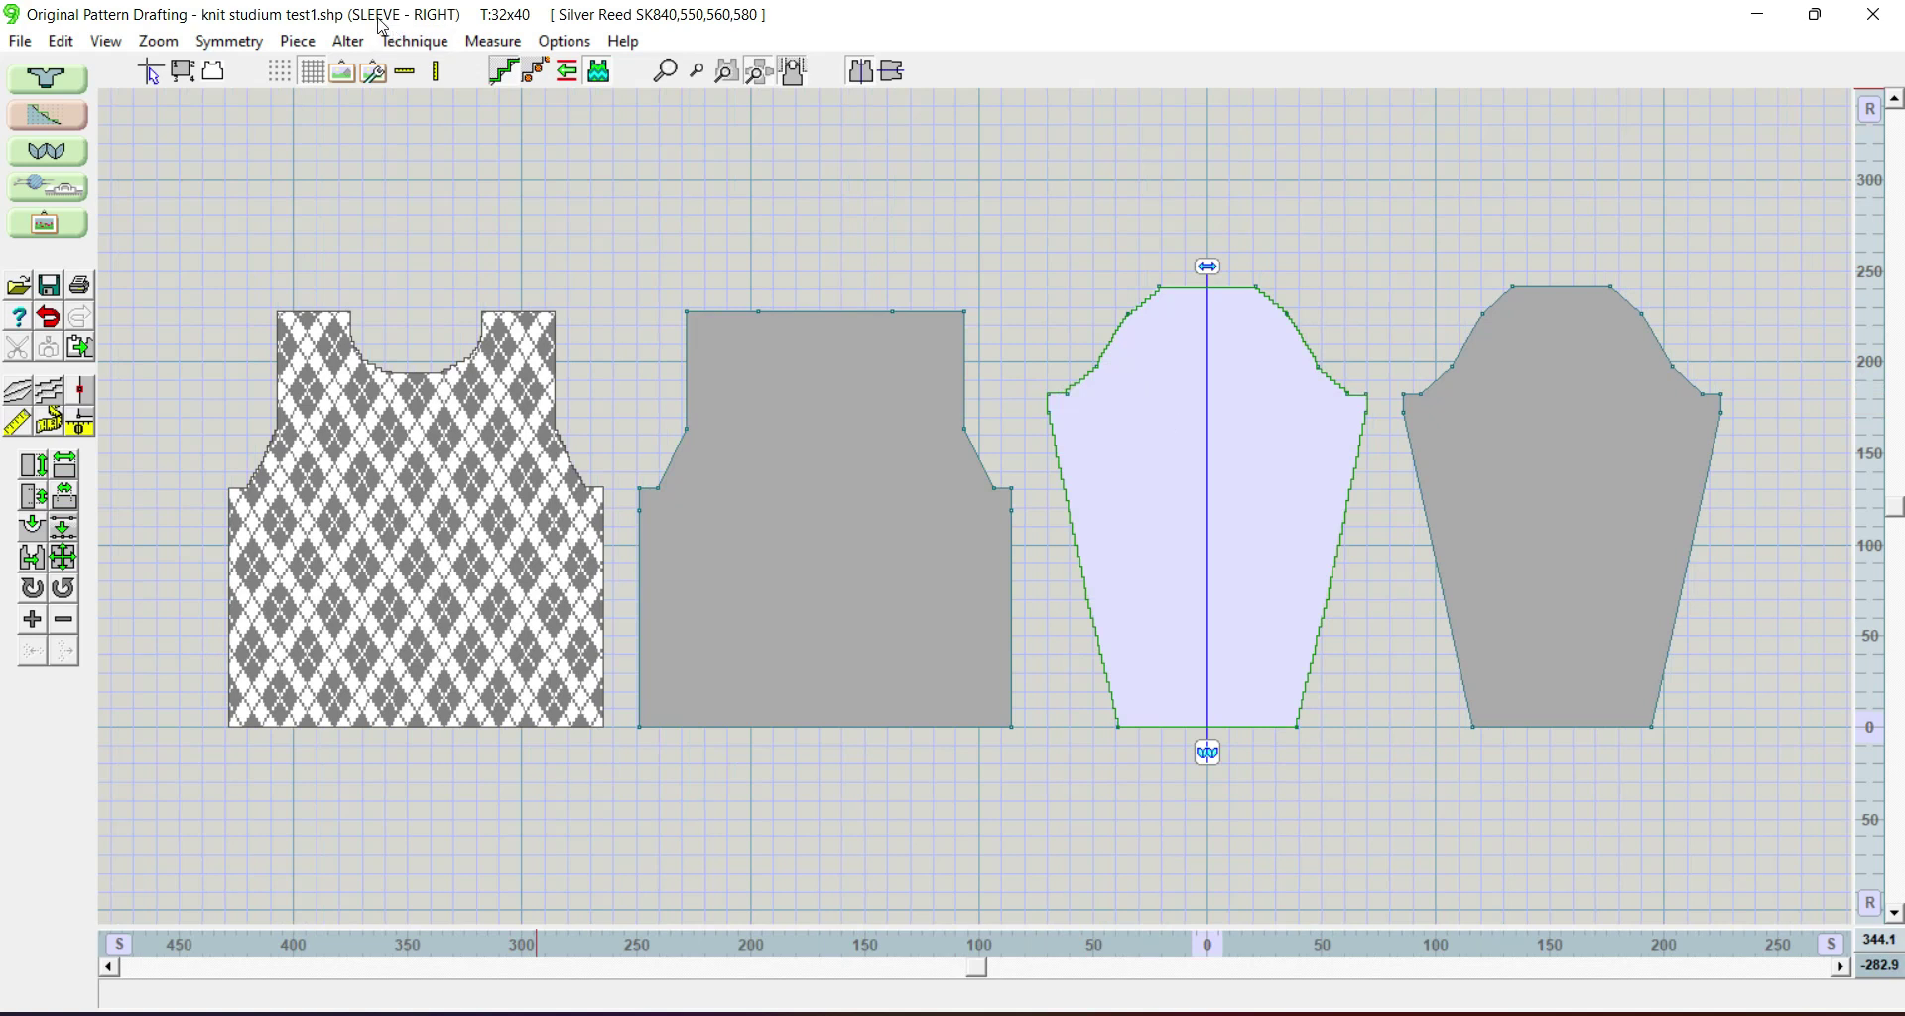
pyautogui.click(1654, 440)
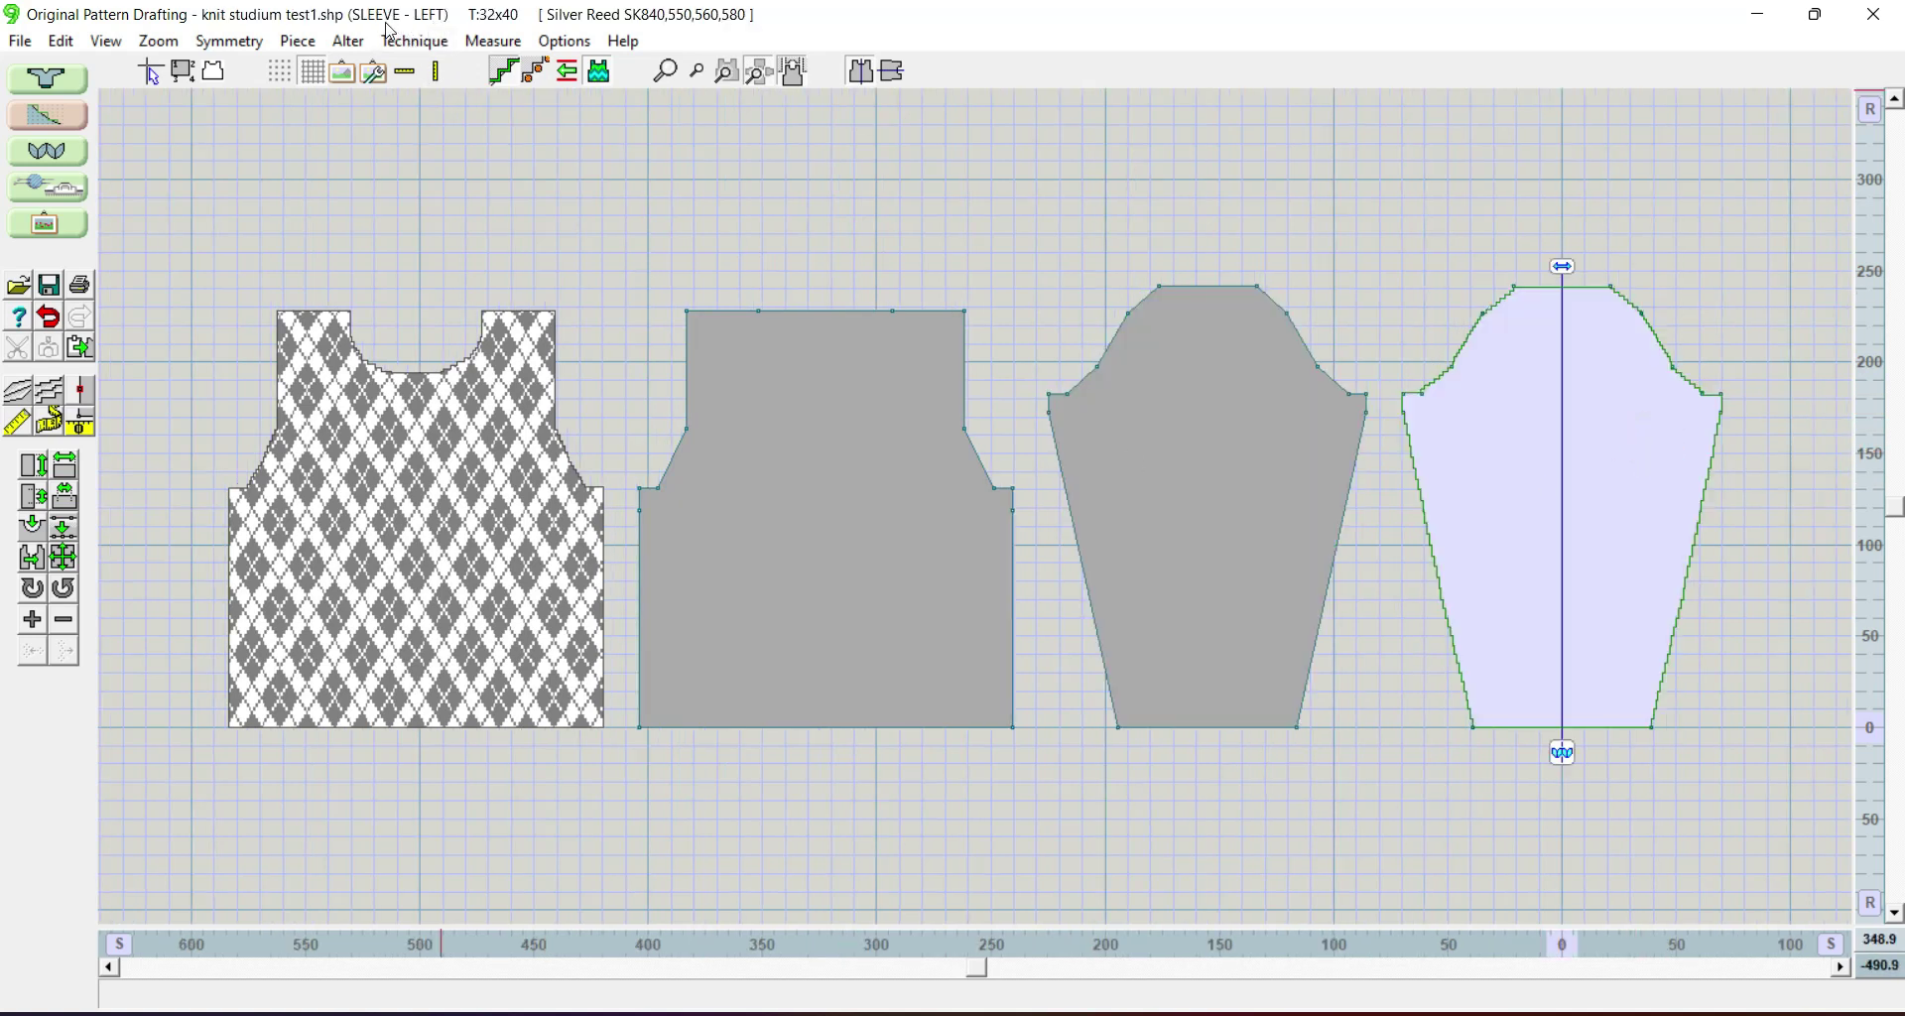